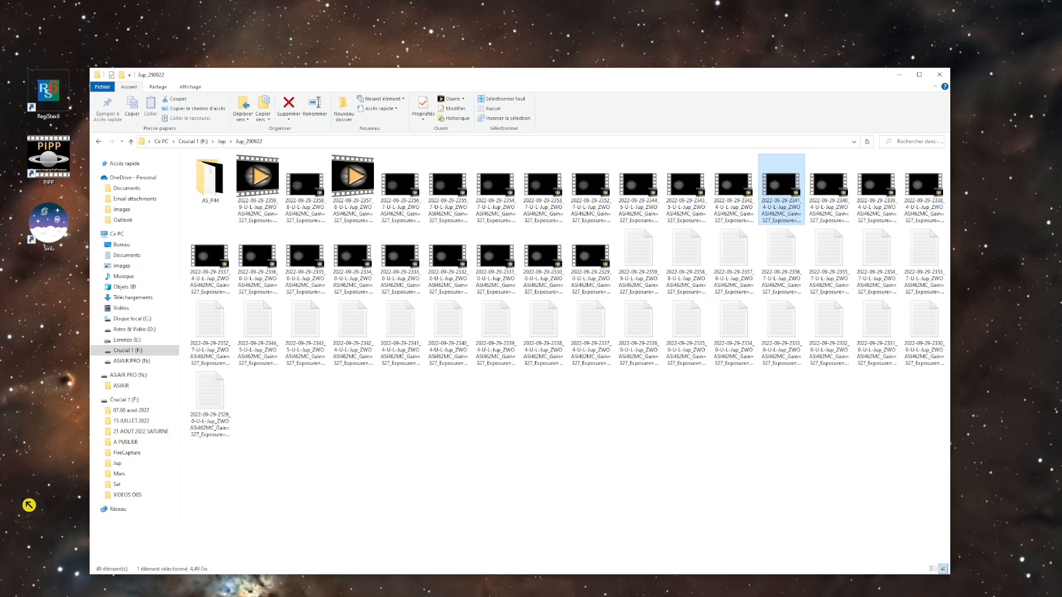
Step: Examine the SER Player web page, including its features, supported formats and download links for each platform
key(alt+Tab)
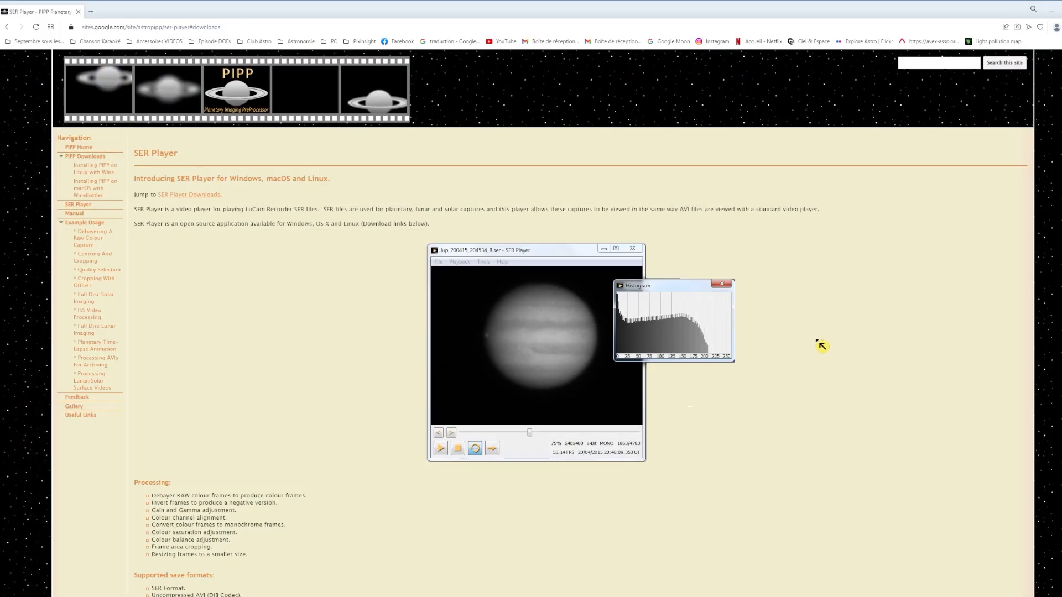
scroll(822, 346, down, 9)
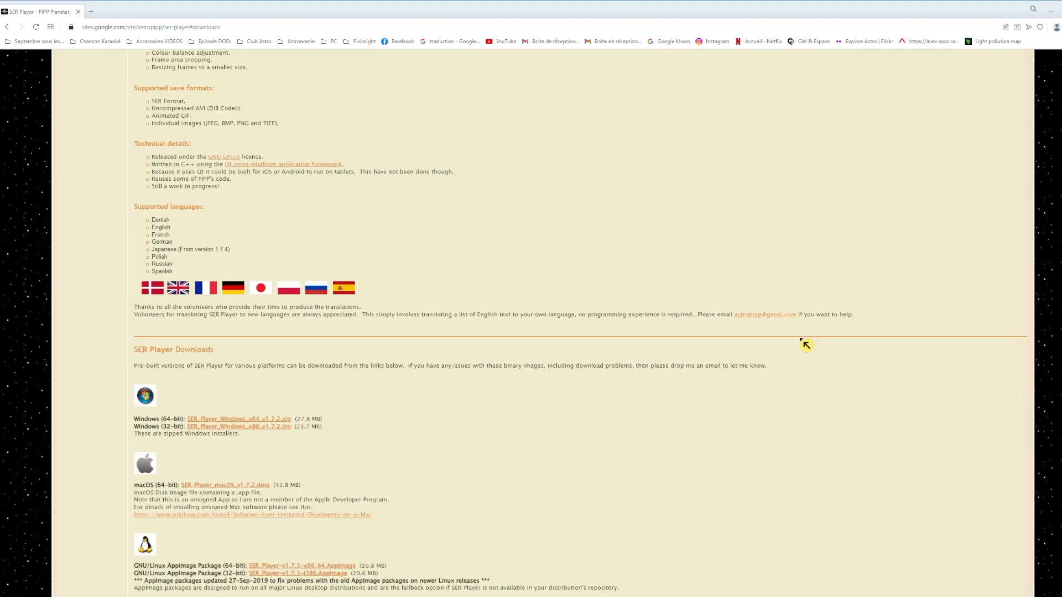
scroll(802, 344, down, 4)
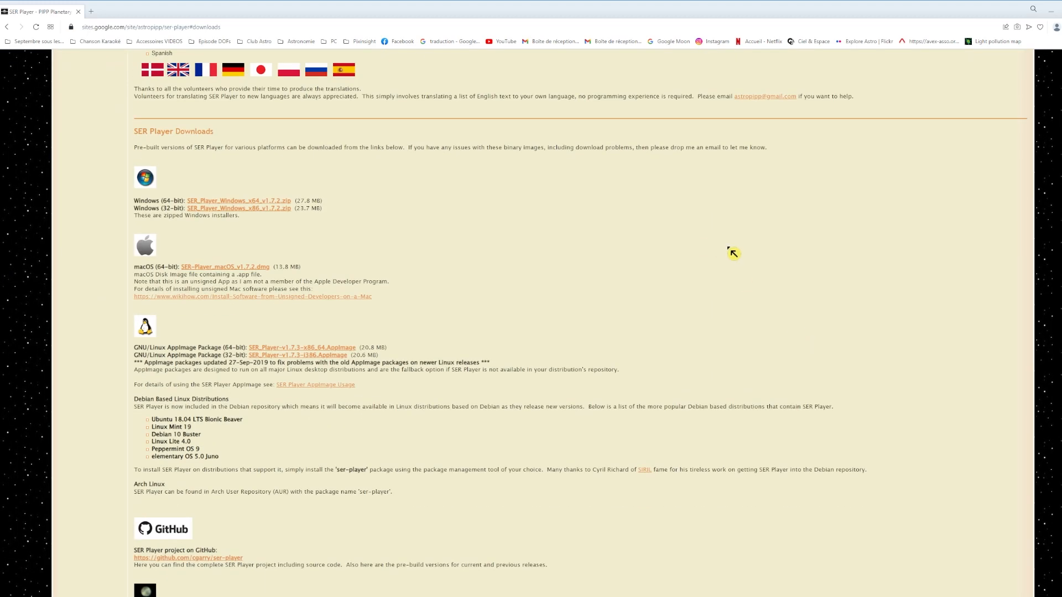
scroll(696, 252, down, 1)
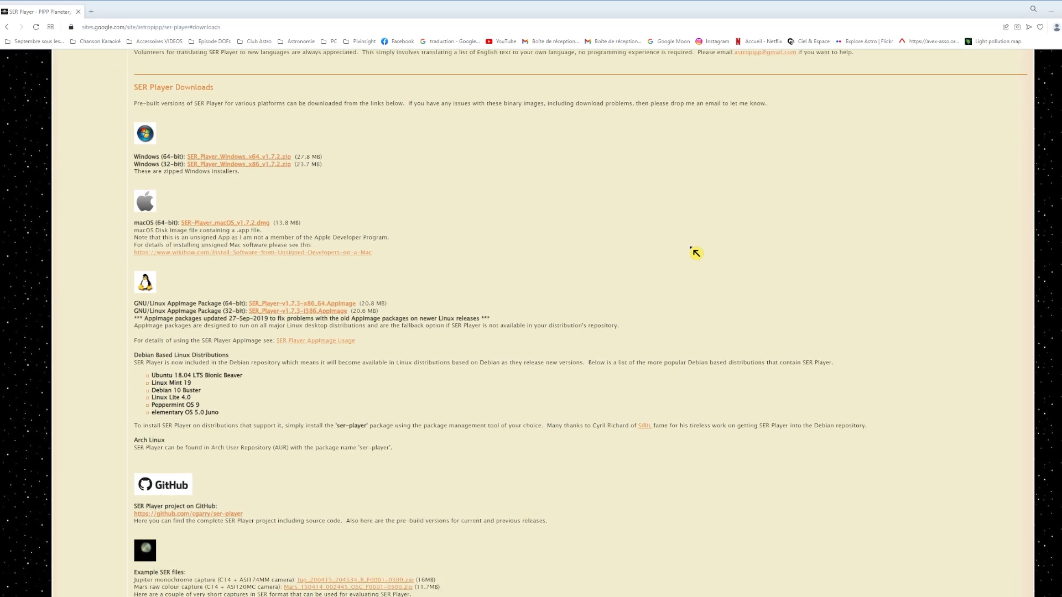
scroll(696, 253, up, 3)
scroll(698, 313, up, 10)
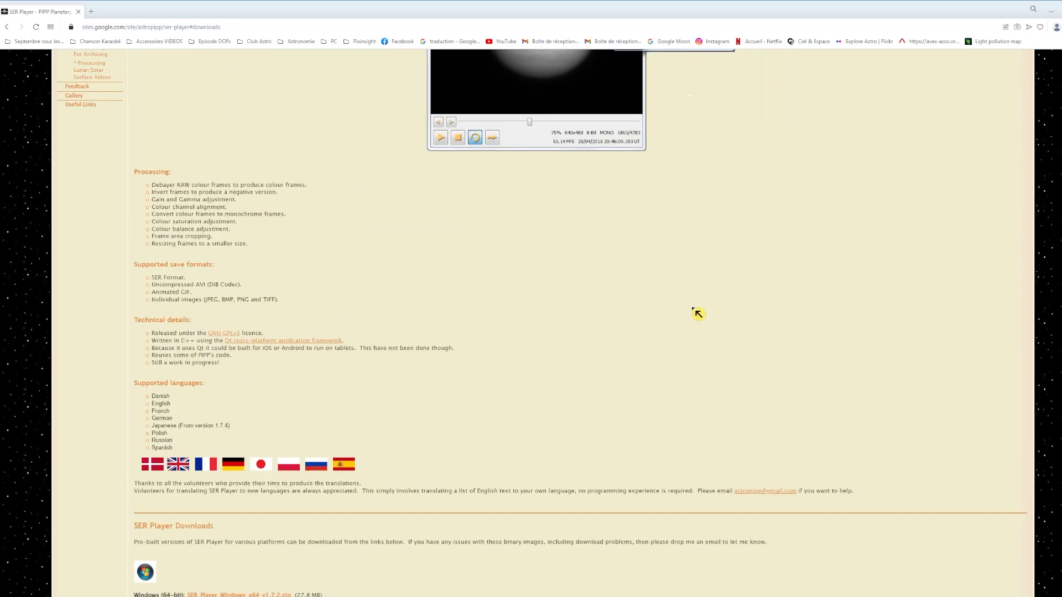
Step: Switch back to the Jup_290922 folder and play the selected 2341 Jupiter SER capture in SER Player
key(alt+Tab)
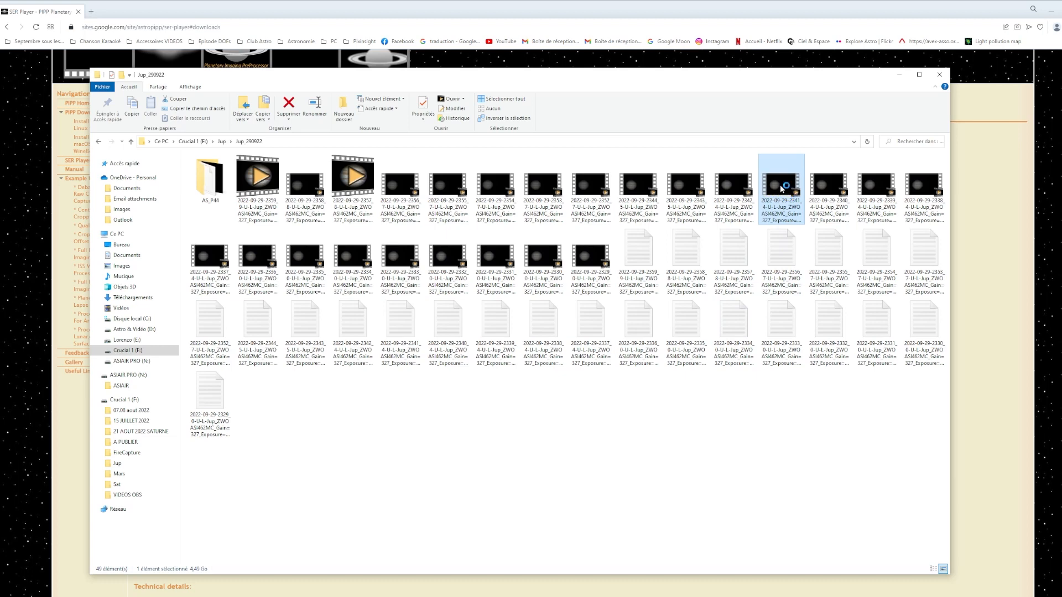
key(Return)
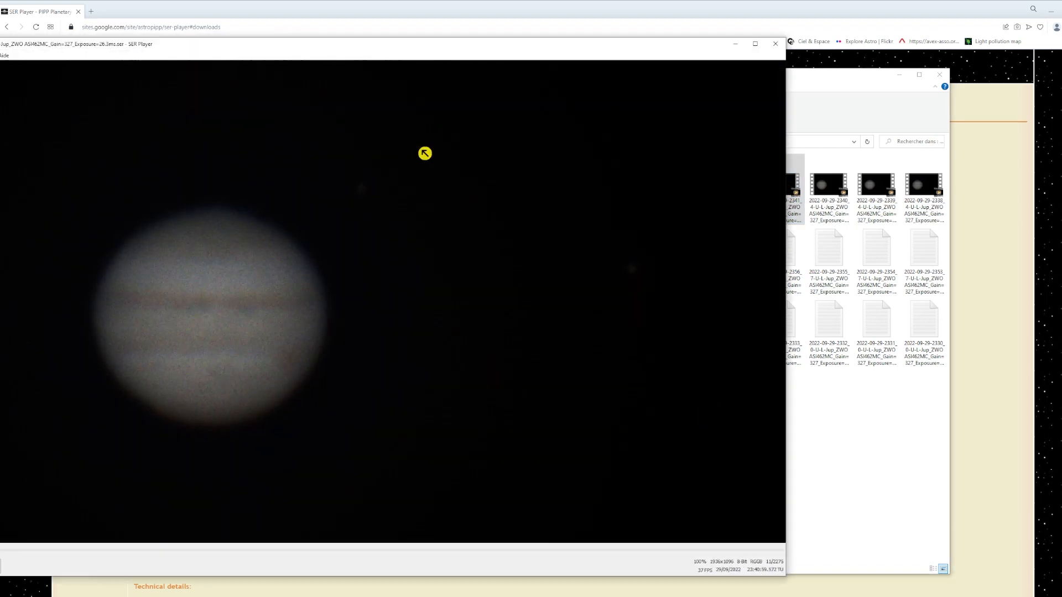
drag(398, 59, 539, 67)
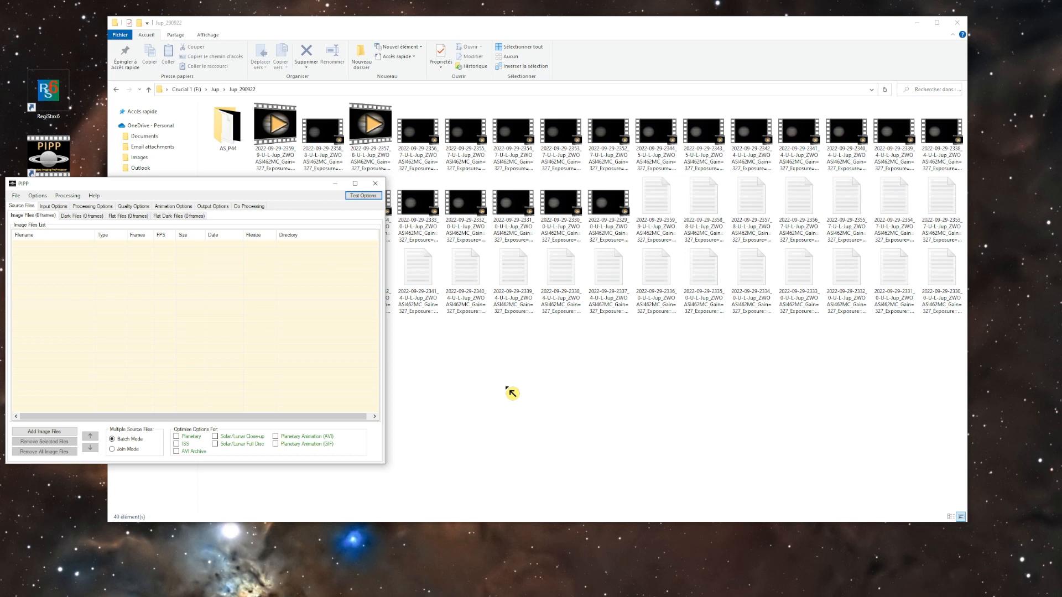
Step: Add the 2330 and 2329 Jupiter SER captures from the folder to PIPP as source files, declining debayering
click(570, 209)
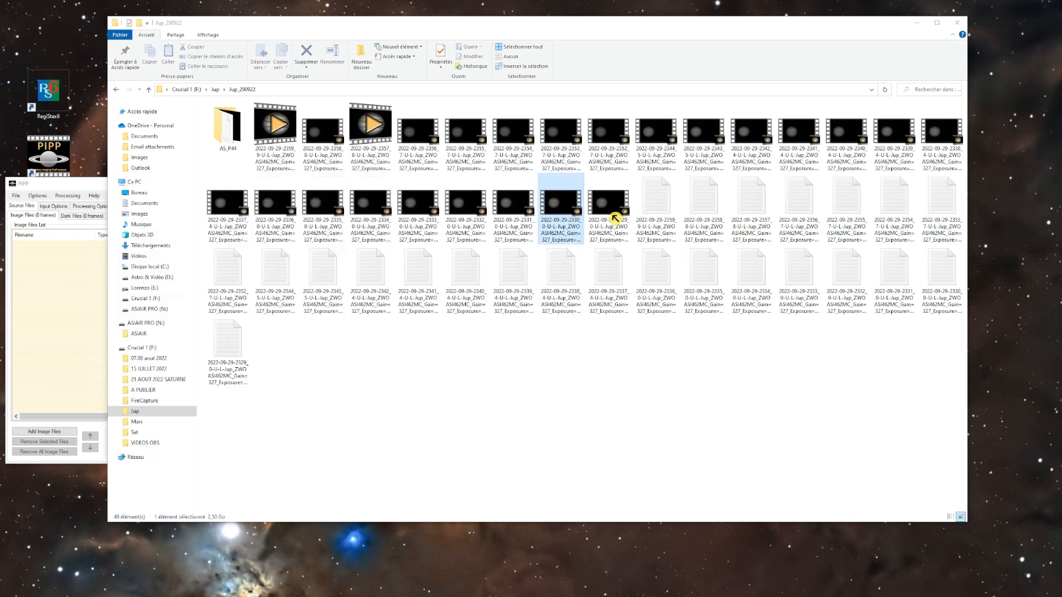
ctrl+click(612, 212)
drag(570, 207, 78, 328)
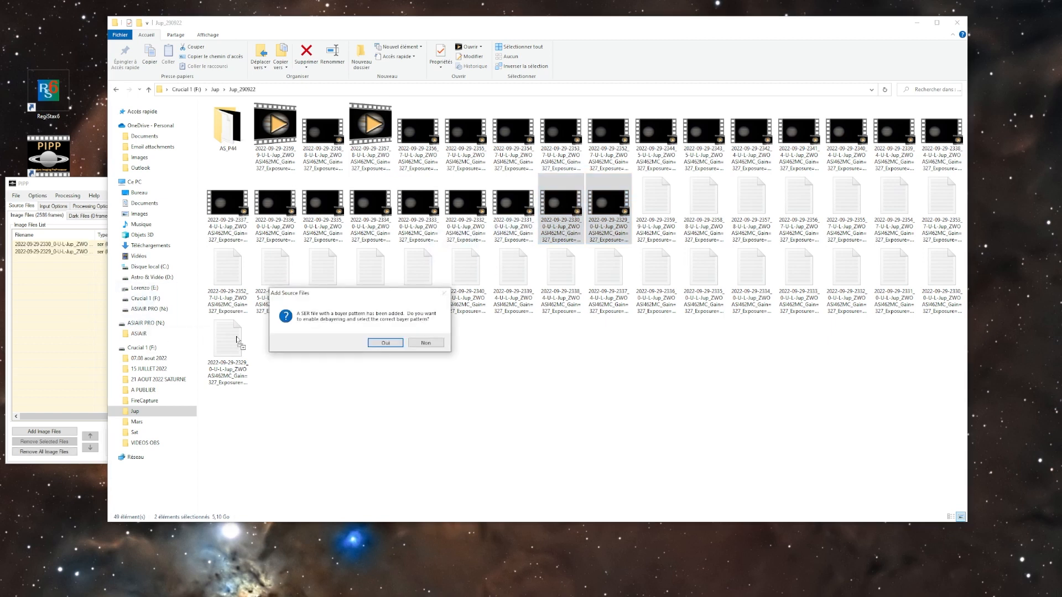
click(427, 343)
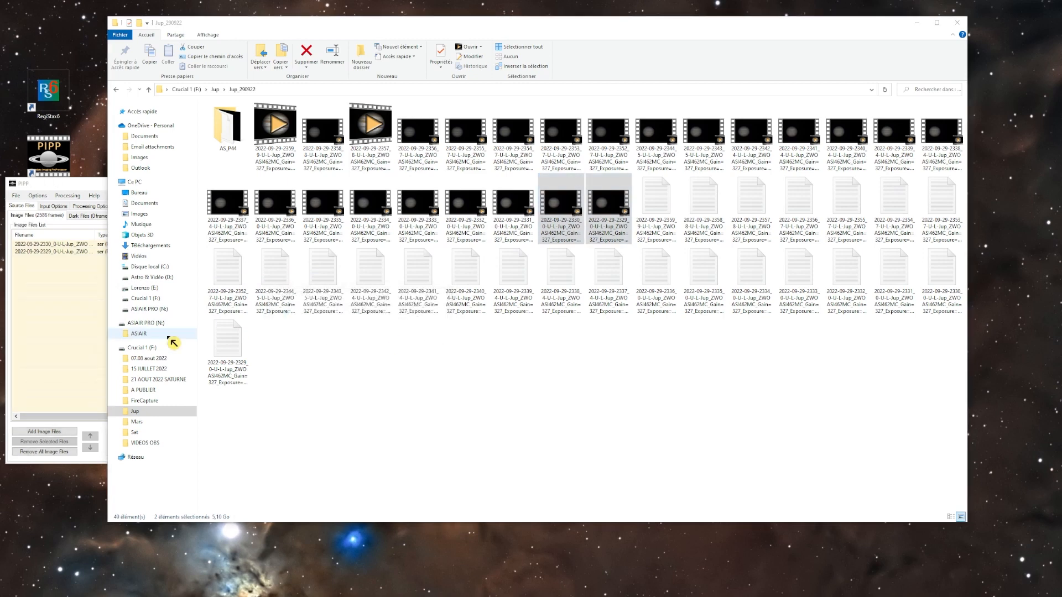
click(72, 327)
Step: Place the output frame preview beside the PIPP main window and set its zoom to 50%
drag(601, 126, 501, 185)
click(423, 261)
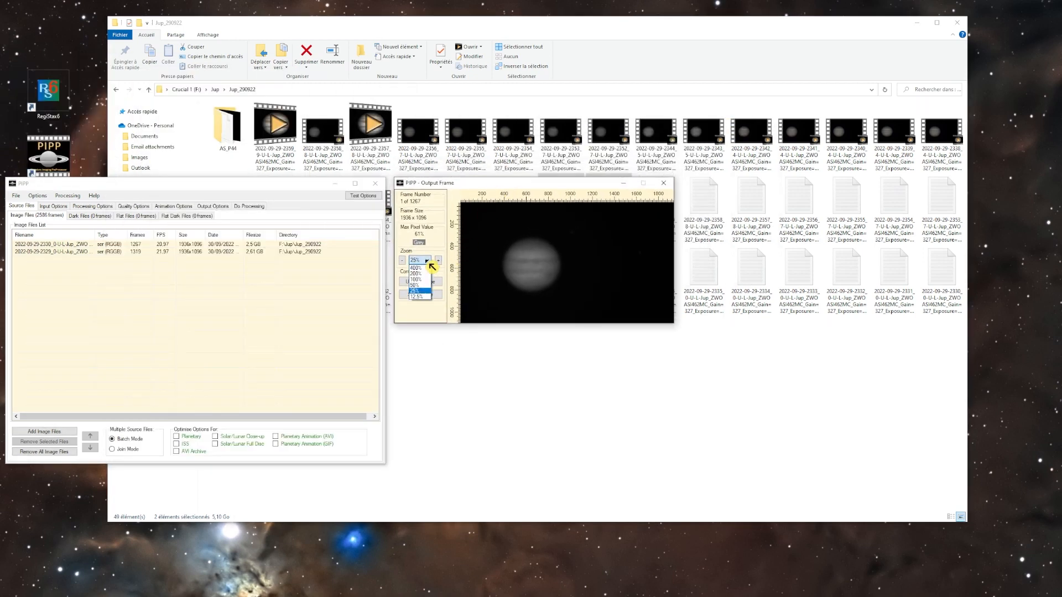
click(423, 287)
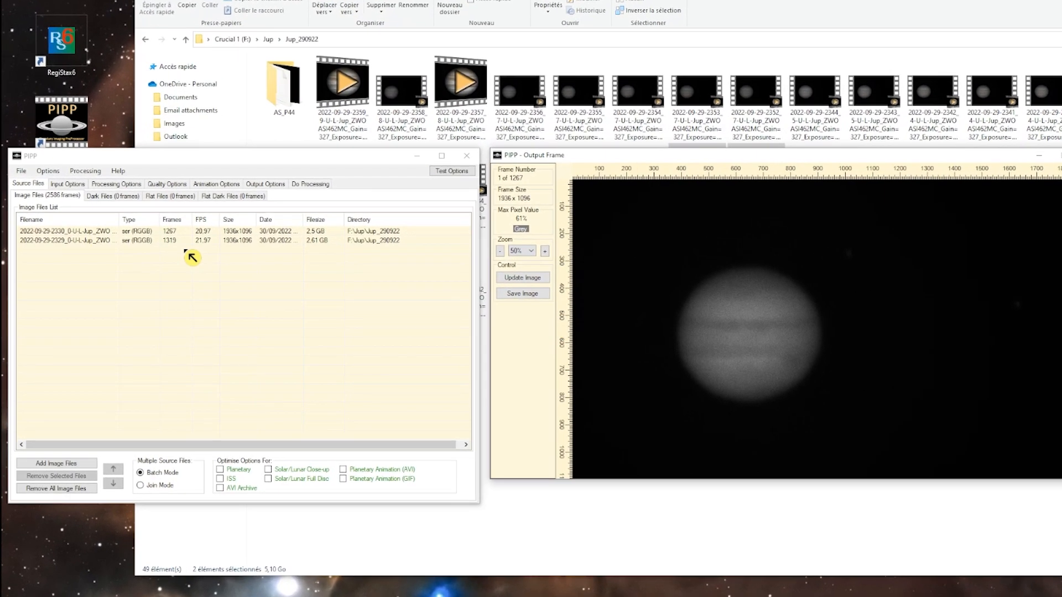
Step: Set the multiple source files to Join Mode and optimise the options for Planetary
click(140, 485)
click(221, 469)
Step: Review the input, processing, quality and animation options, and test the planetary preset on the output frame
click(75, 184)
click(130, 184)
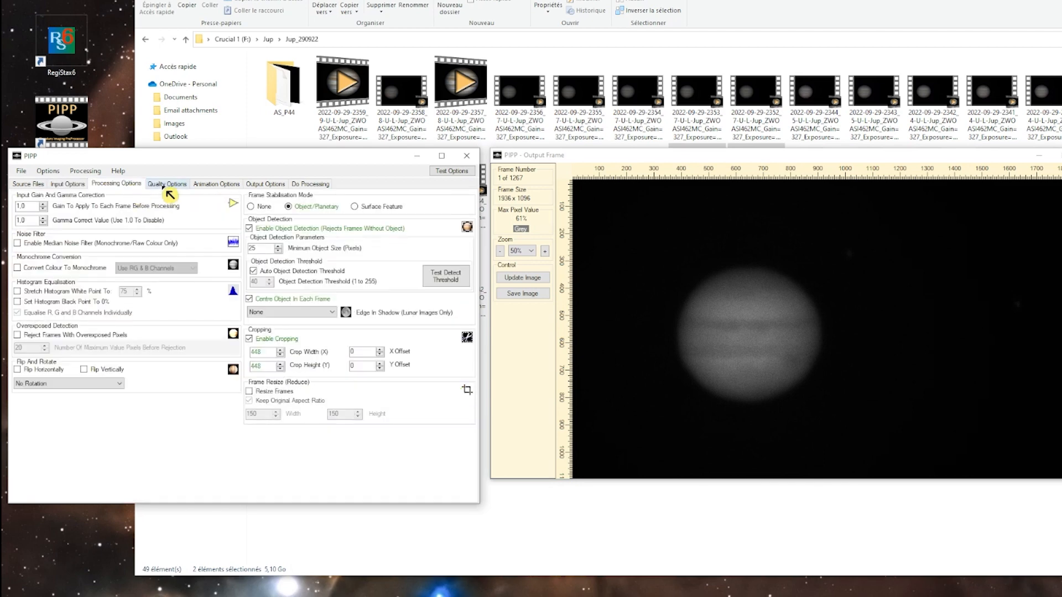
click(168, 185)
click(215, 187)
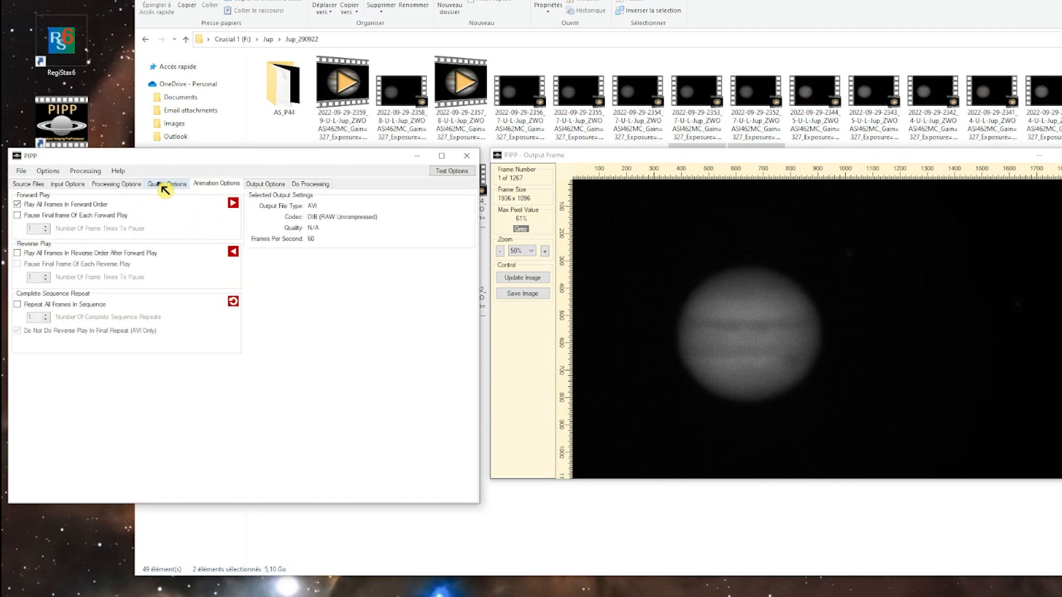
click(130, 187)
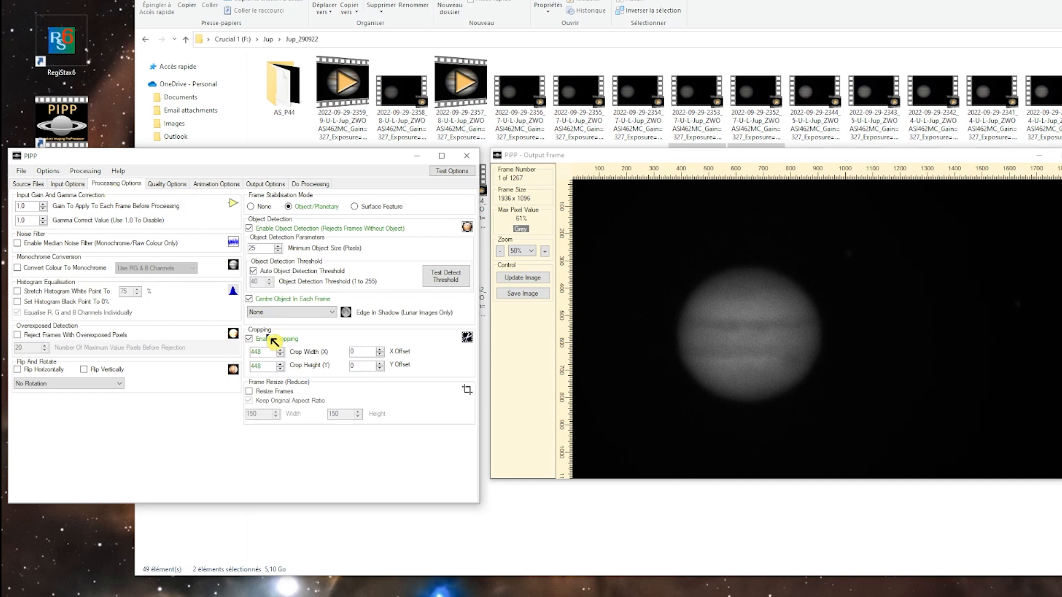
click(449, 171)
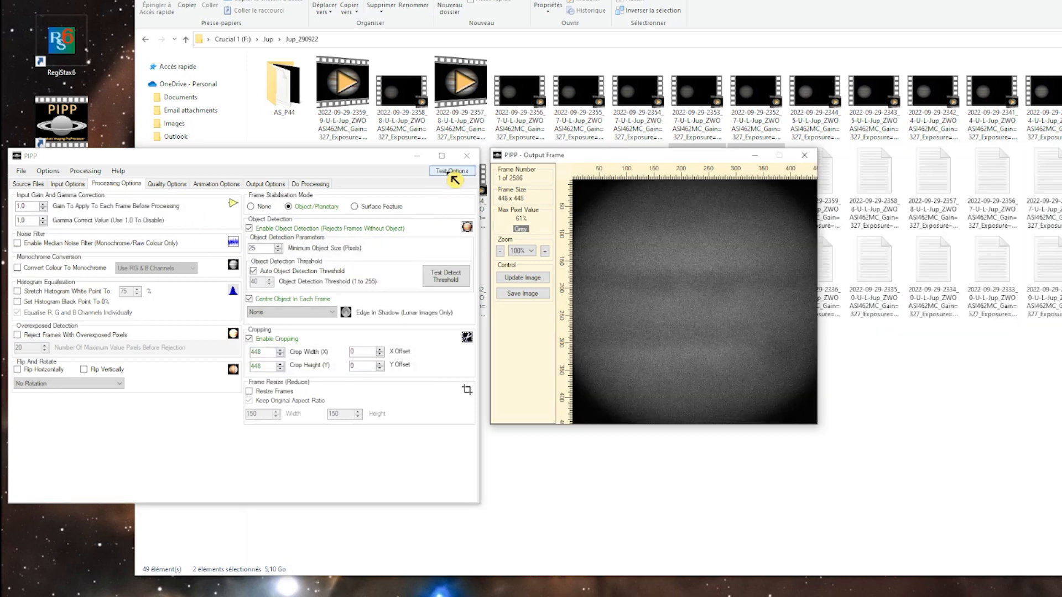
Step: Disable cropping and object detection, testing the options on the output frame after each change
click(252, 339)
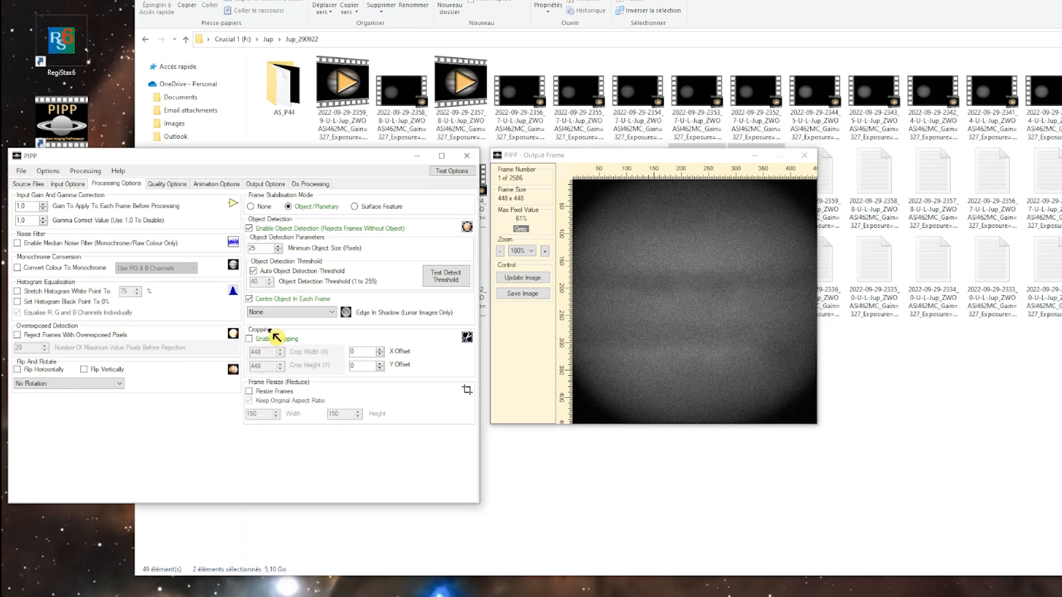
click(452, 171)
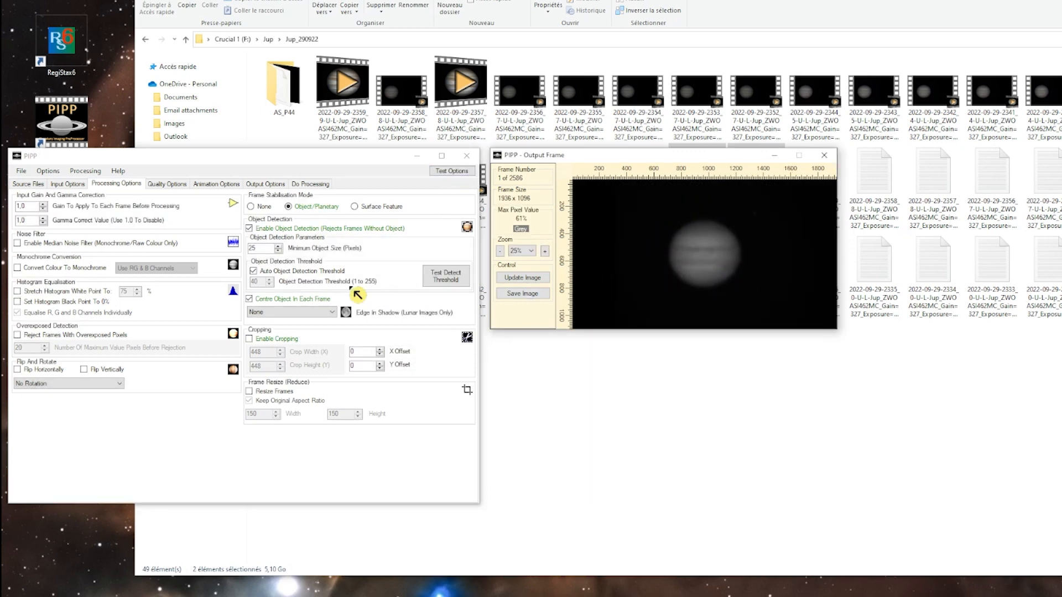
click(250, 229)
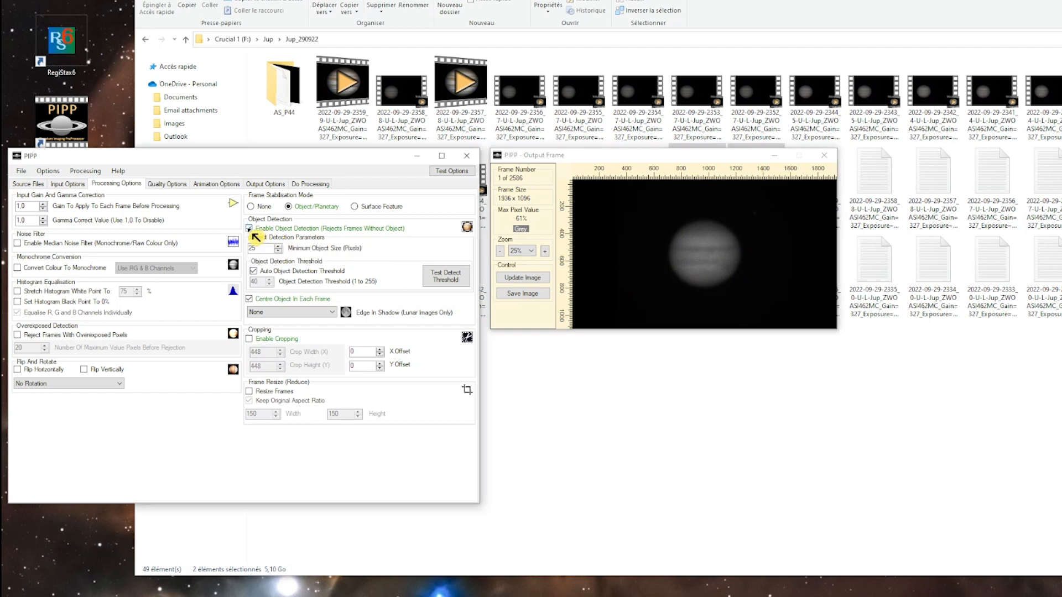
click(452, 176)
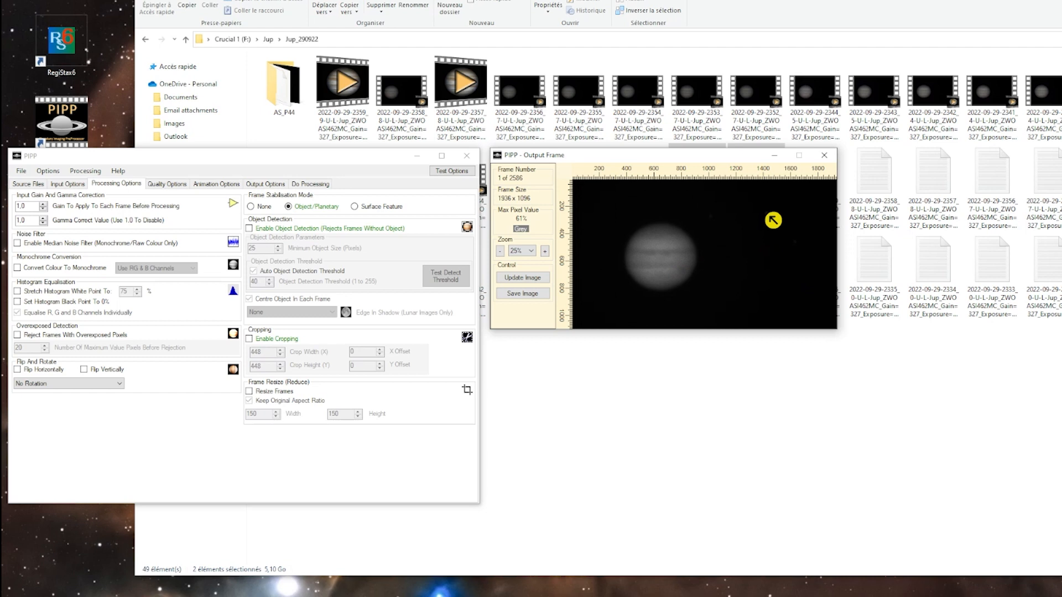
Step: Set the output format to SER and start processing the joined captures
click(271, 186)
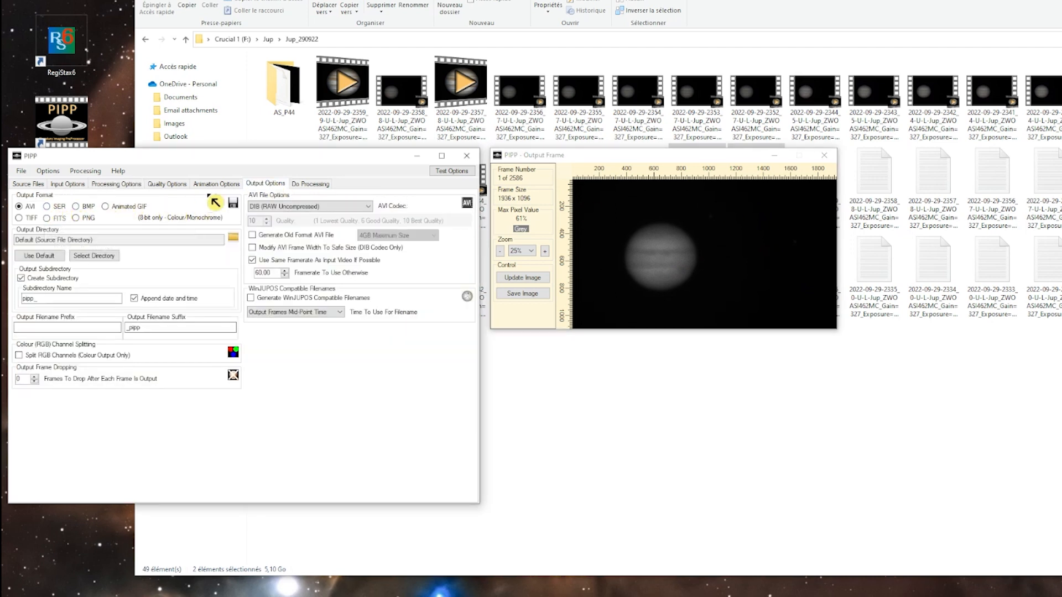
click(47, 207)
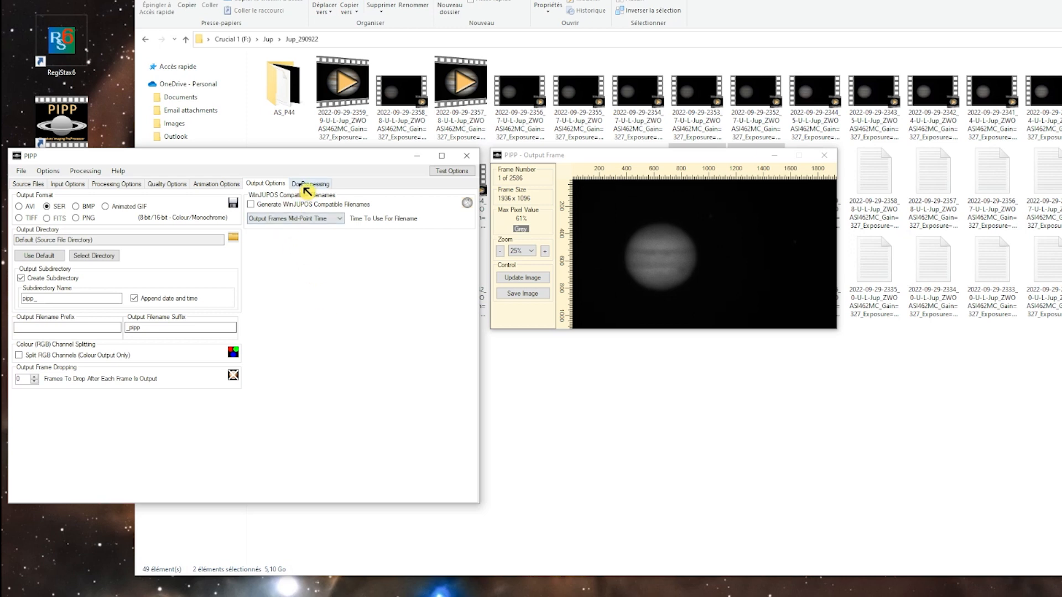
click(304, 186)
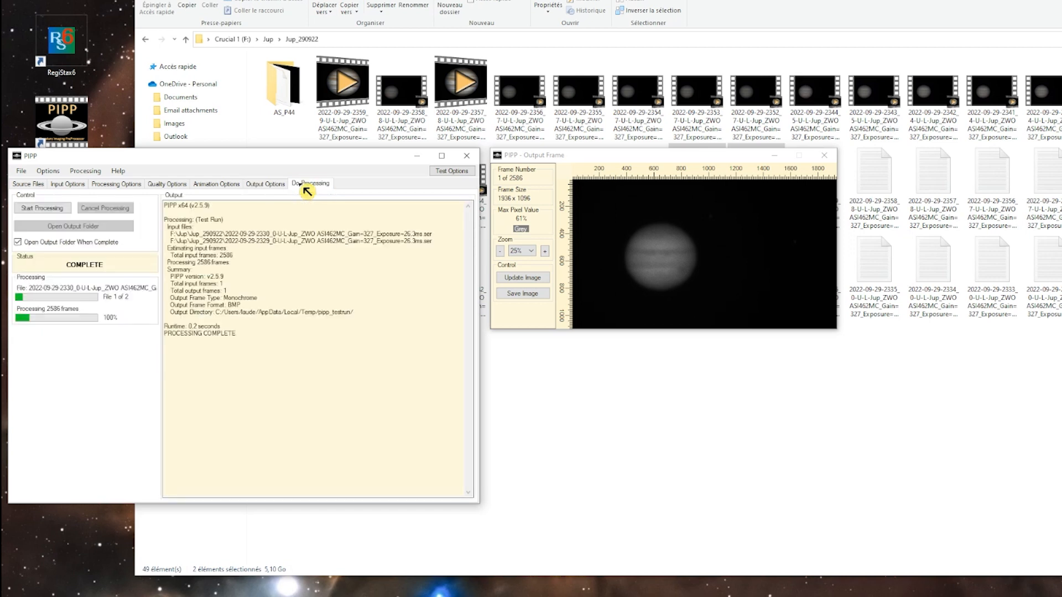
click(49, 213)
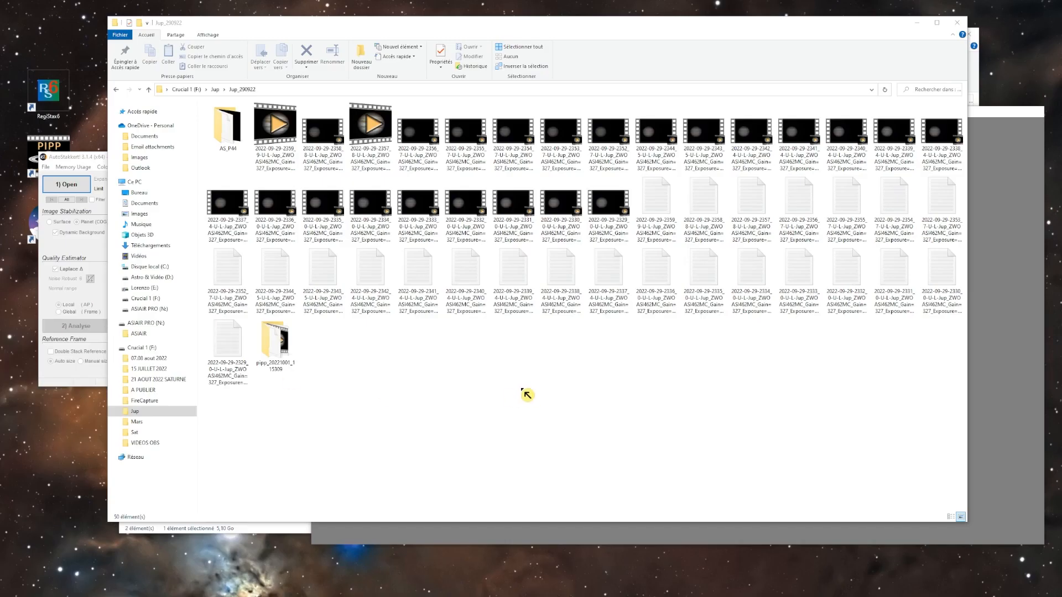
Step: Open the pipp_20221001_115309 output folder and play the joined SER file, skimming through its frames
click(524, 393)
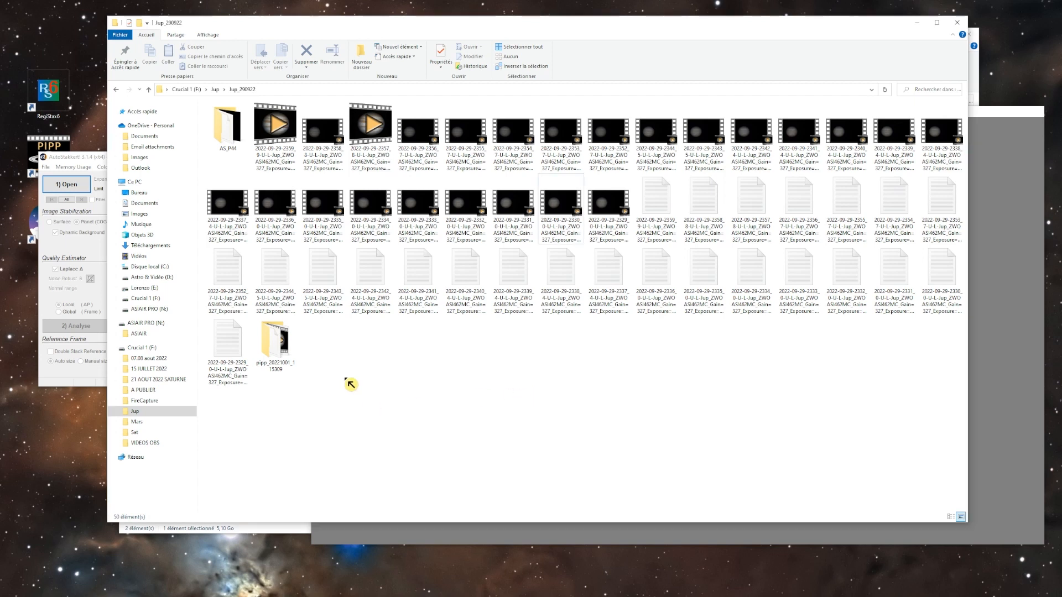
double_click(281, 349)
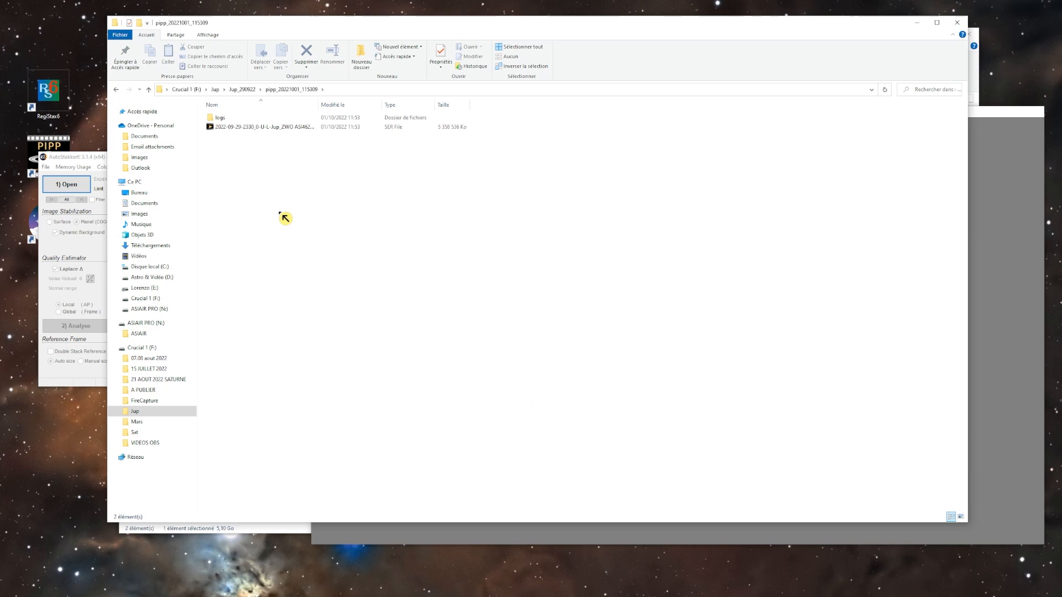
click(277, 127)
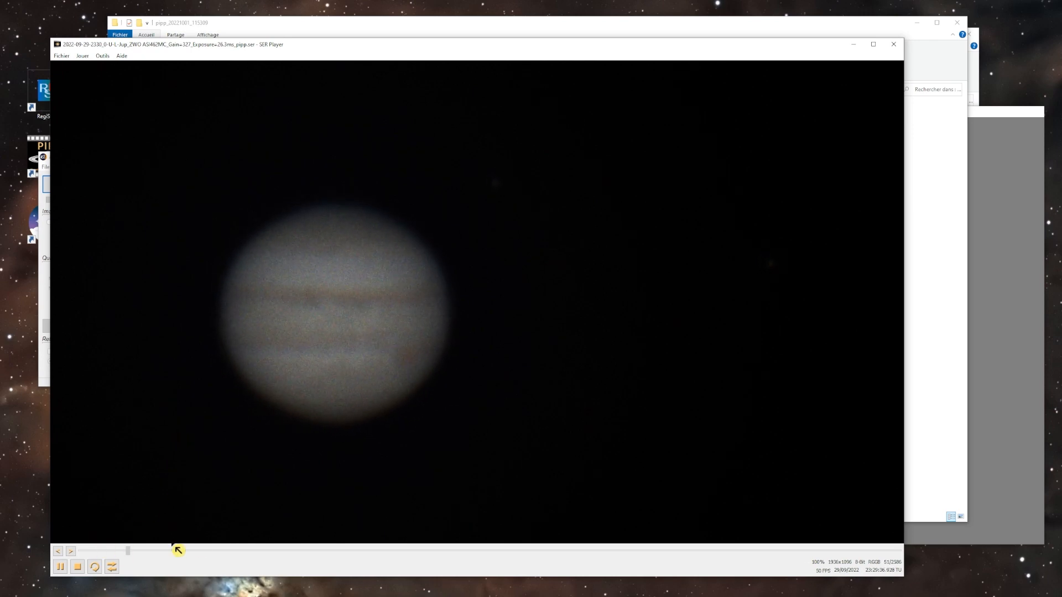
drag(178, 550, 519, 536)
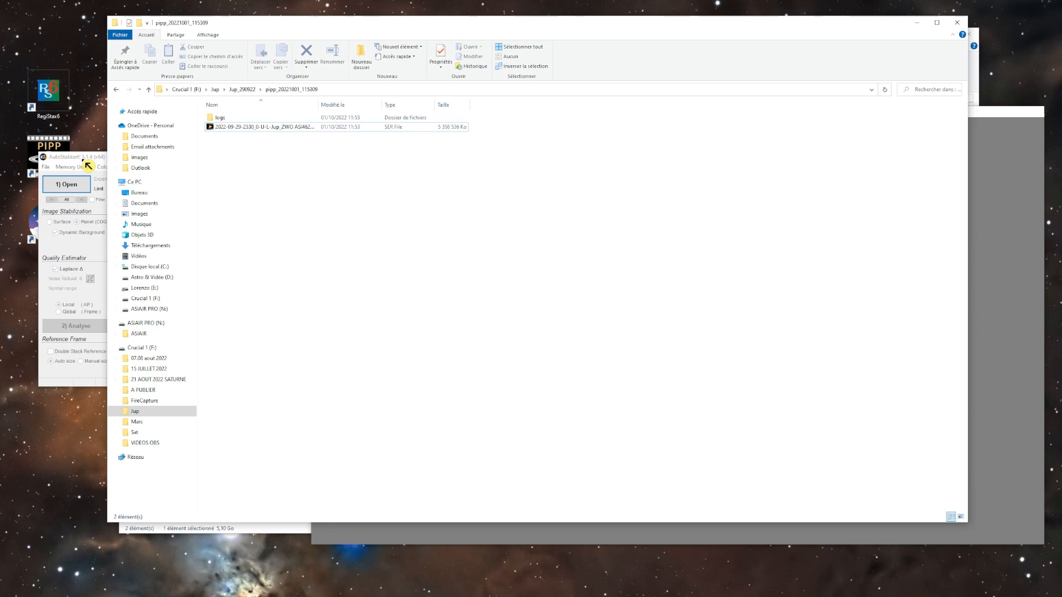
Step: Switch to AutoStakkert and load the joined 2330 pipp SER file from the output folder
click(87, 164)
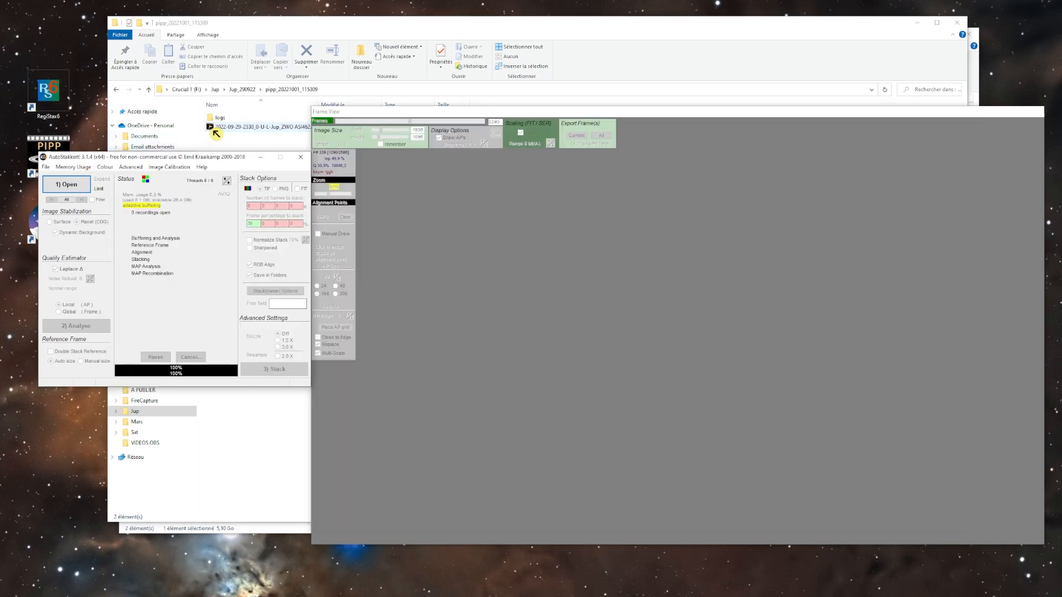
drag(216, 133, 545, 290)
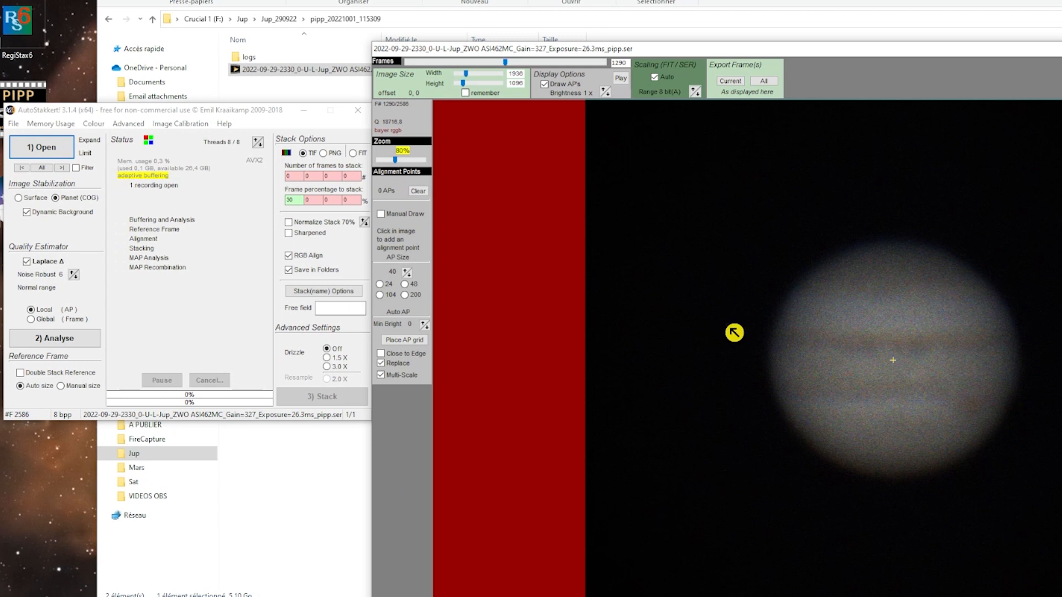
Step: Shift the Jupiter image to an offset of about -322, 6 and set the display brightness to 4x
click(734, 332)
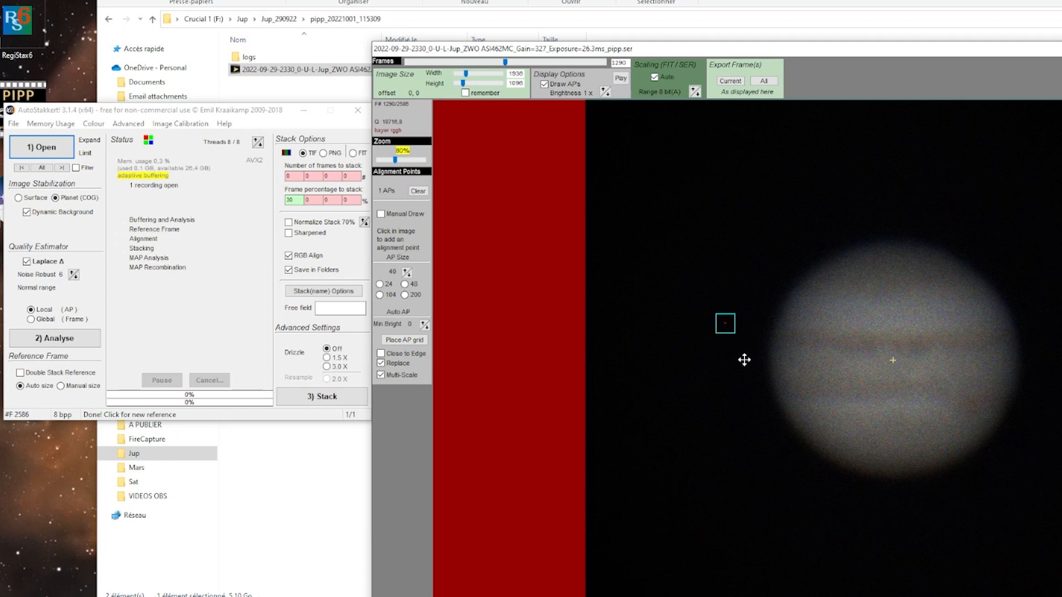
drag(744, 360, 619, 359)
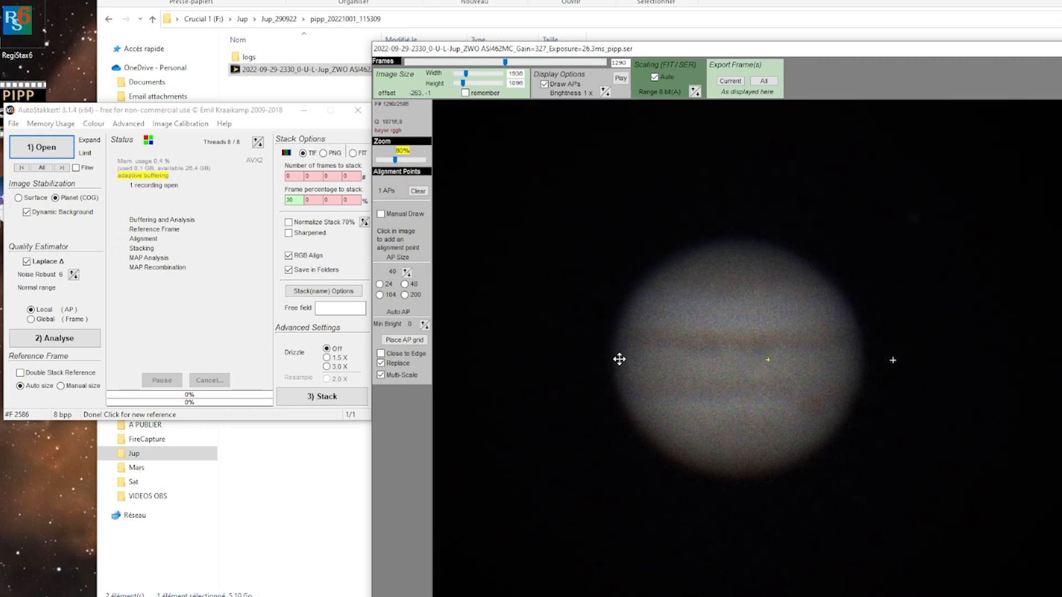
drag(619, 359, 601, 372)
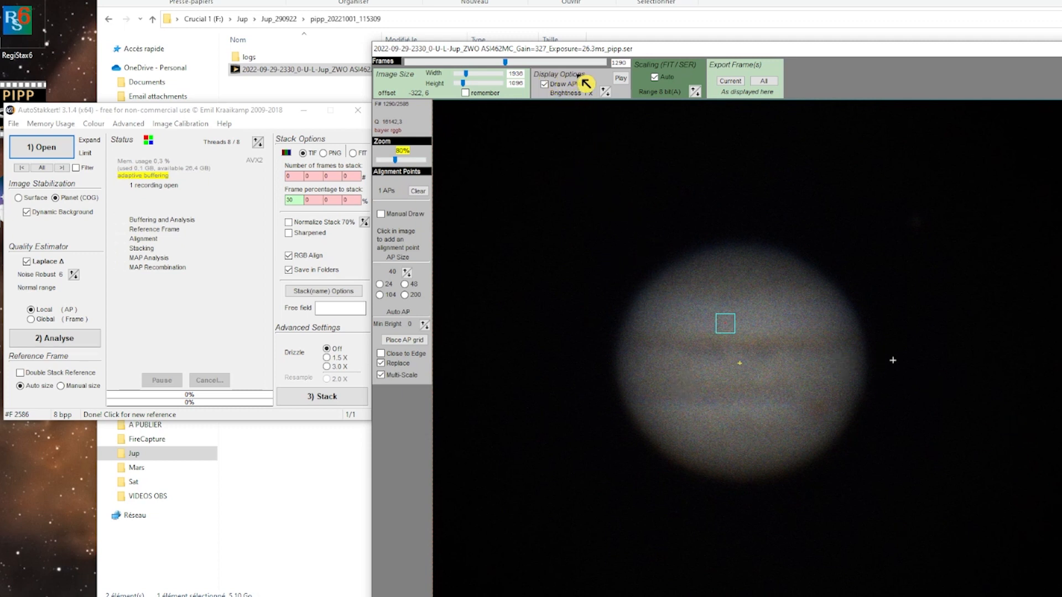
click(605, 91)
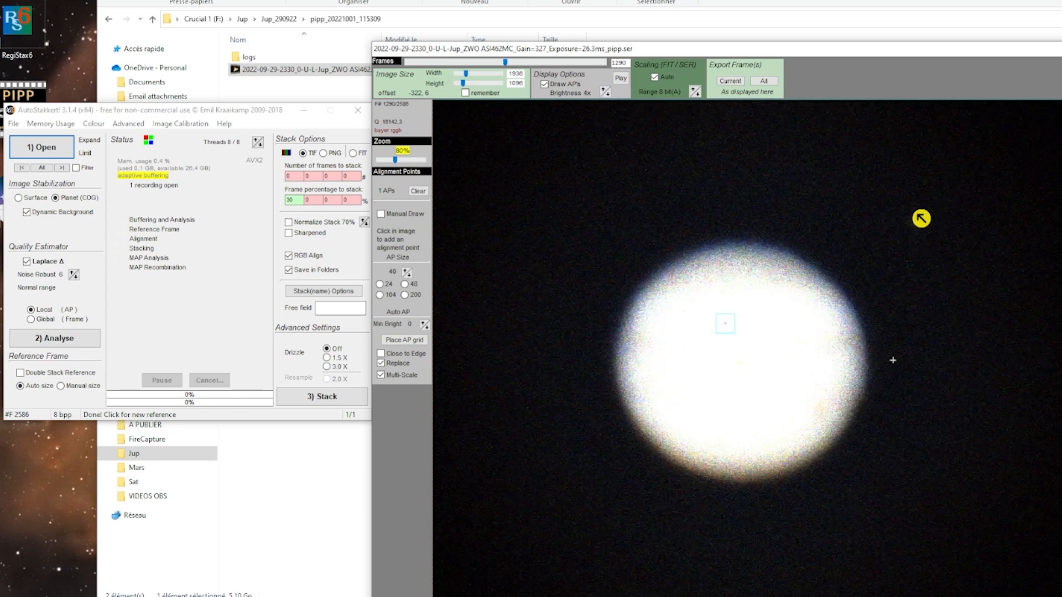
Step: Set the display brightness of the Jupiter image back to 1x
click(609, 95)
click(608, 95)
click(217, 298)
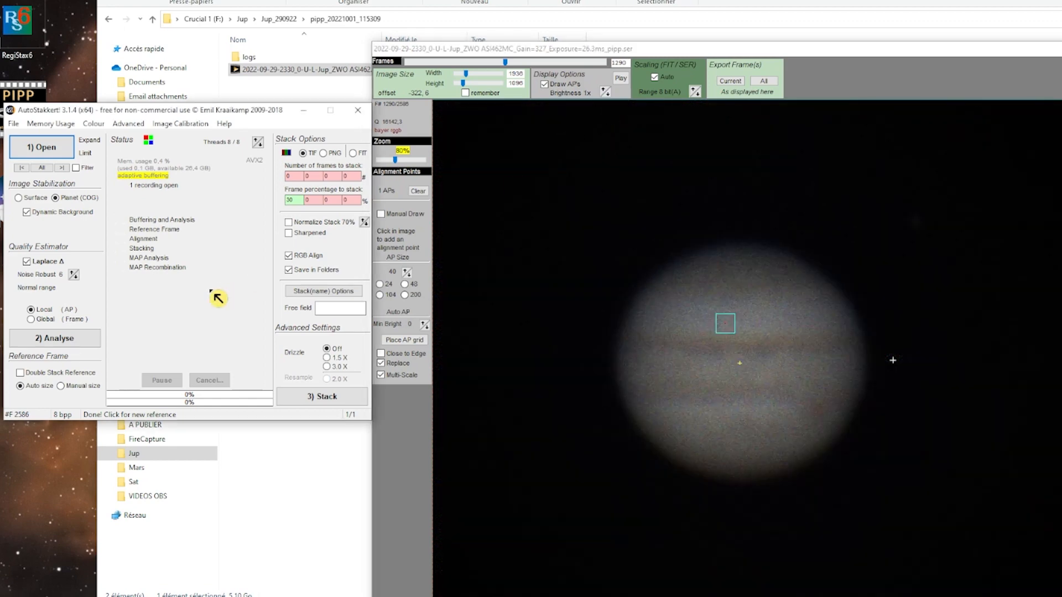
Step: Try the forced Bayer GRBG and RGGB colour modes and restore Auto Detect
click(93, 124)
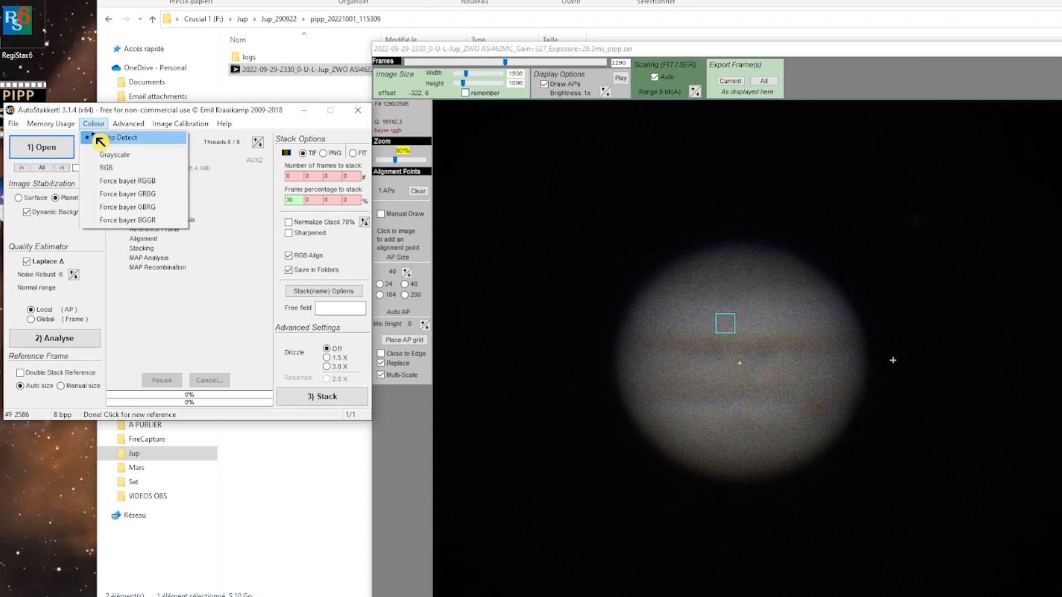
click(142, 196)
click(93, 123)
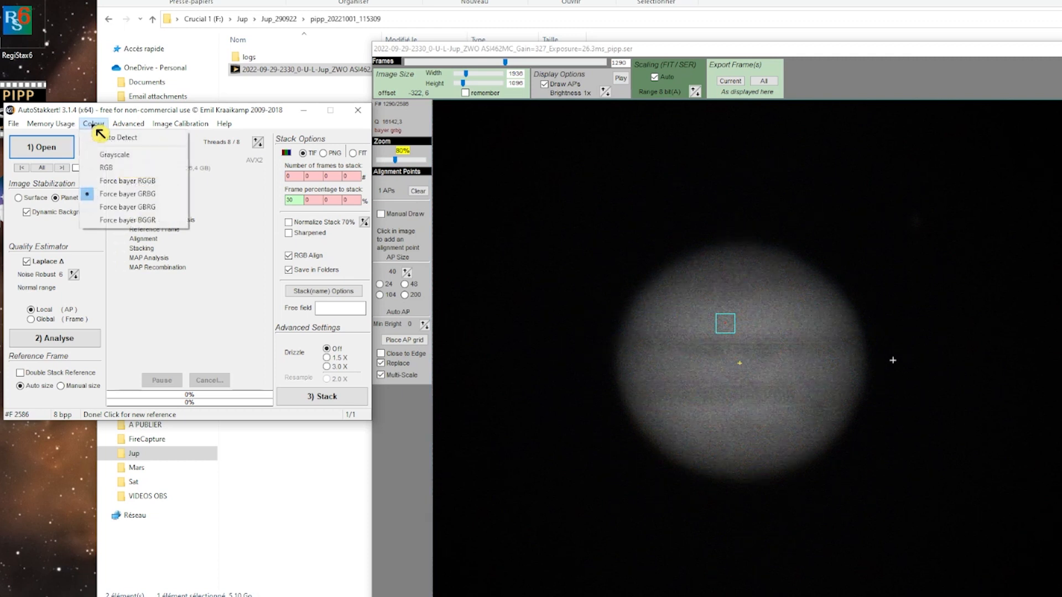
click(127, 185)
click(94, 124)
click(107, 140)
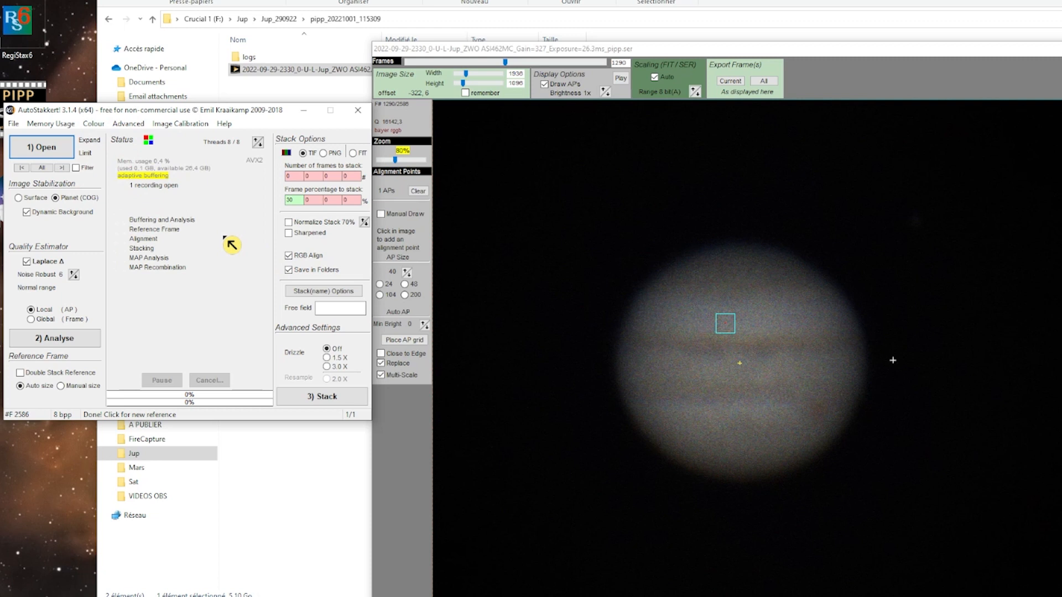
click(95, 124)
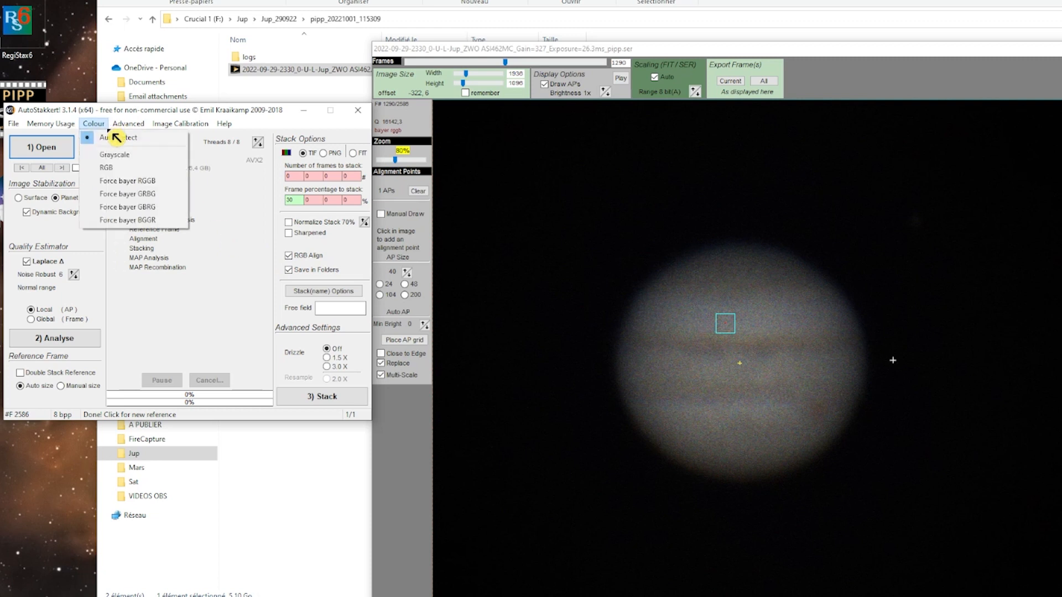
click(258, 259)
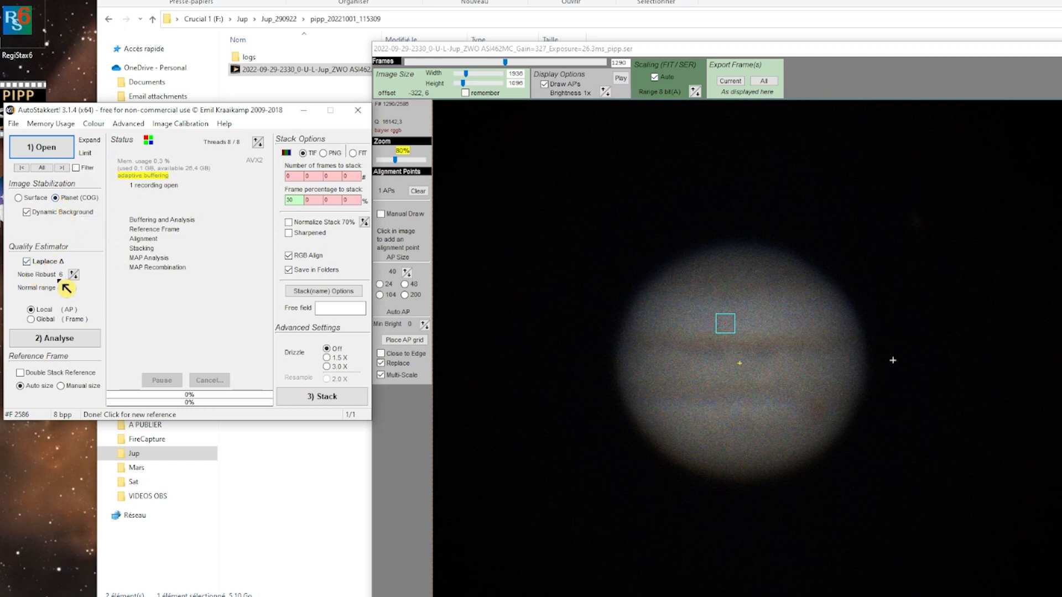
Step: Try a Noise Robust value of 5 and restore 6, and toggle Double Stack Reference on and back off
click(77, 278)
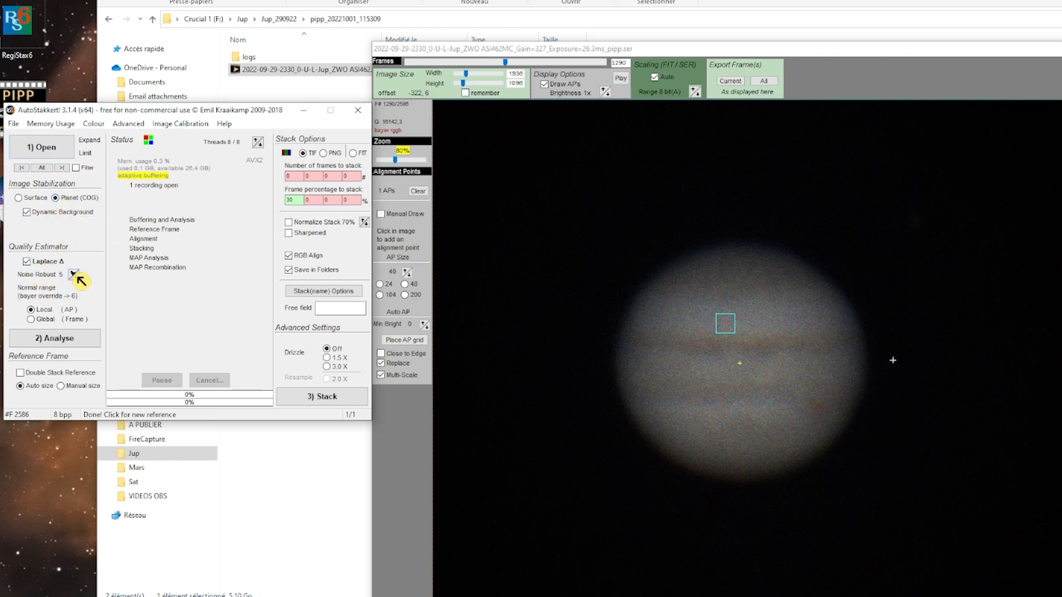
click(74, 276)
click(74, 276)
click(77, 279)
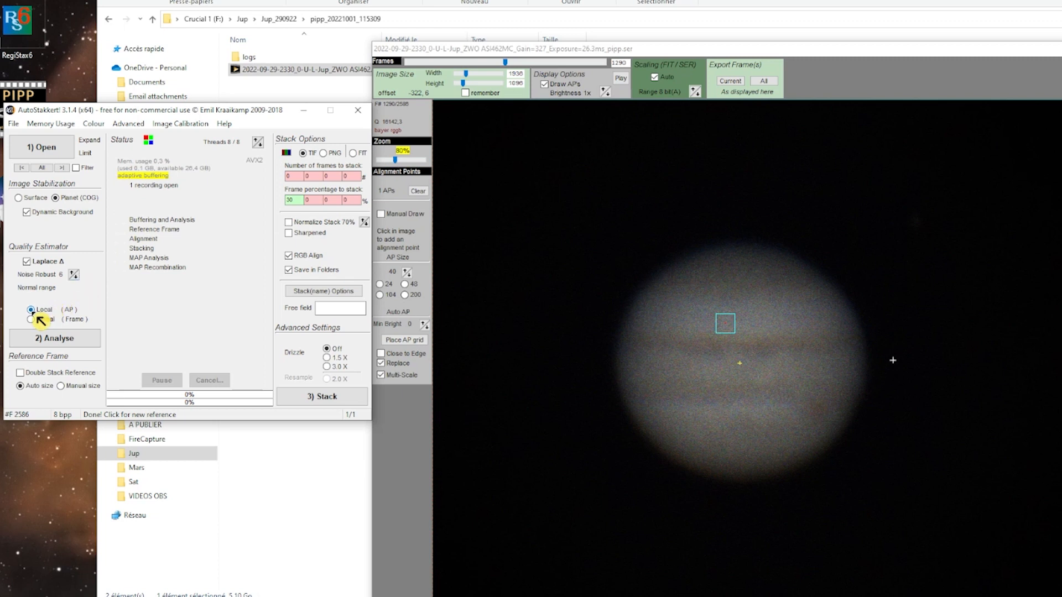
click(20, 374)
click(21, 373)
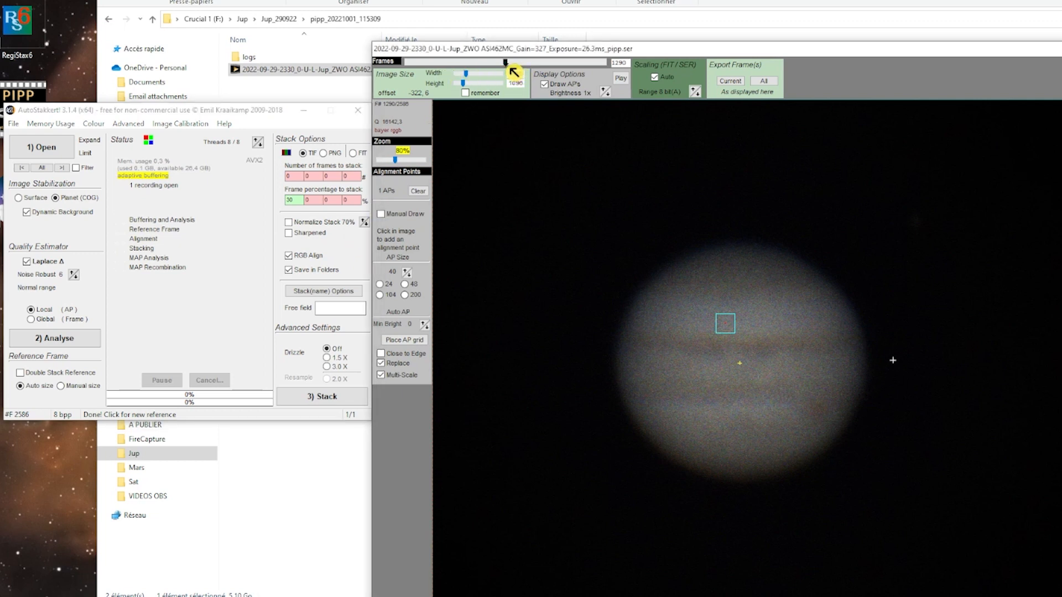
Step: Return to the first frame of the recording and run the quality analysis
drag(505, 62, 407, 62)
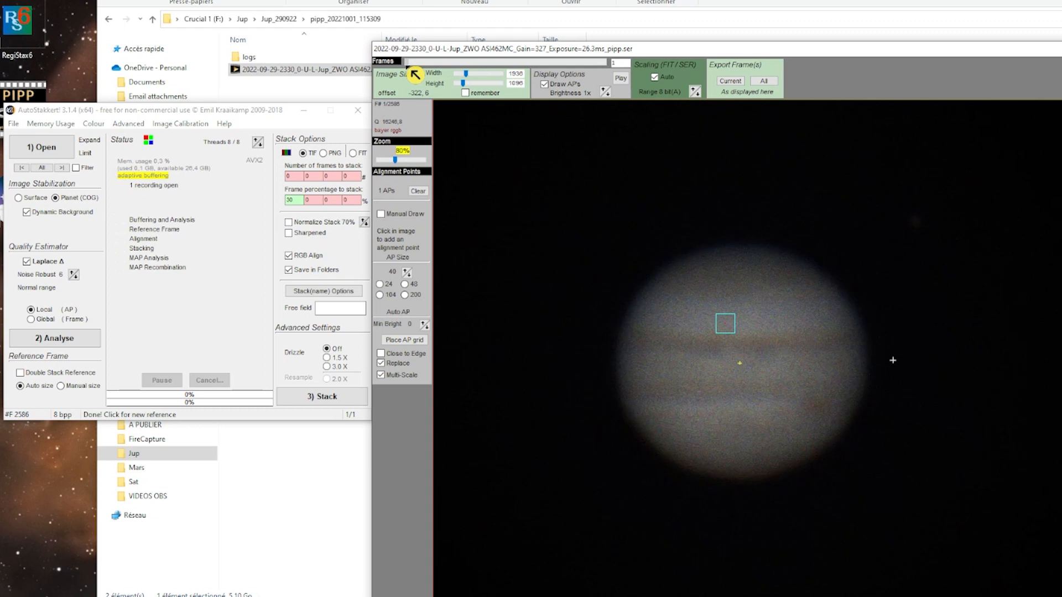
click(72, 336)
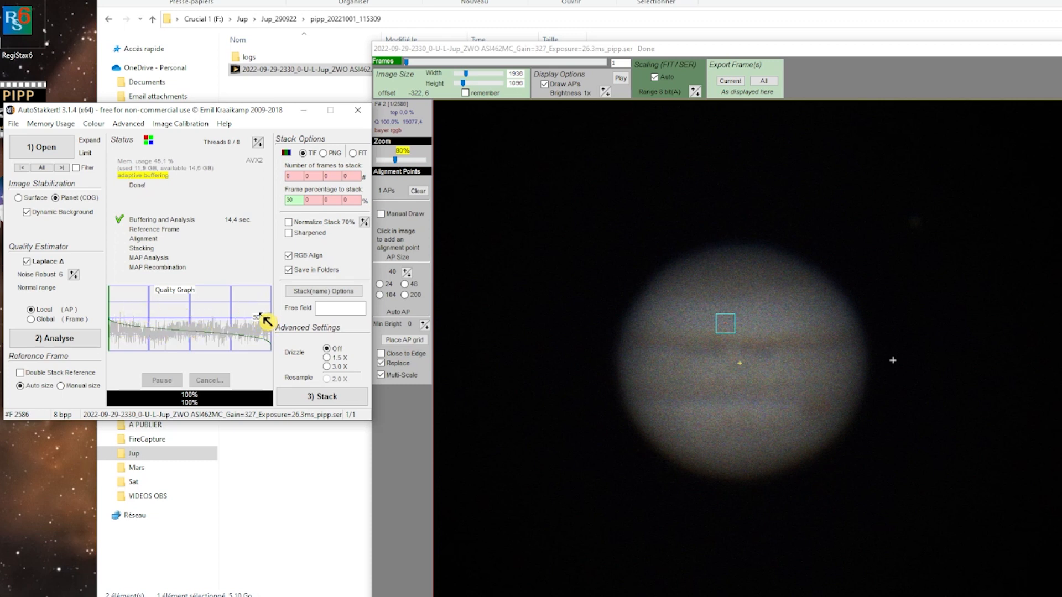
Step: Skim the quality-sorted frames up to frame 1297 and check their quality to judge the frame percentage to stack
click(289, 222)
click(461, 113)
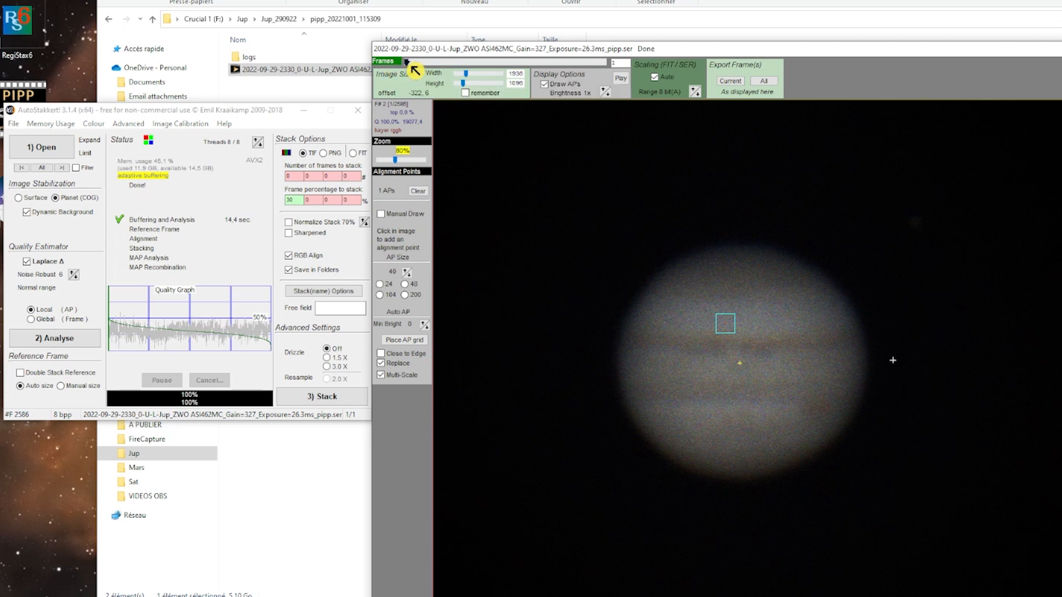
drag(411, 65, 435, 64)
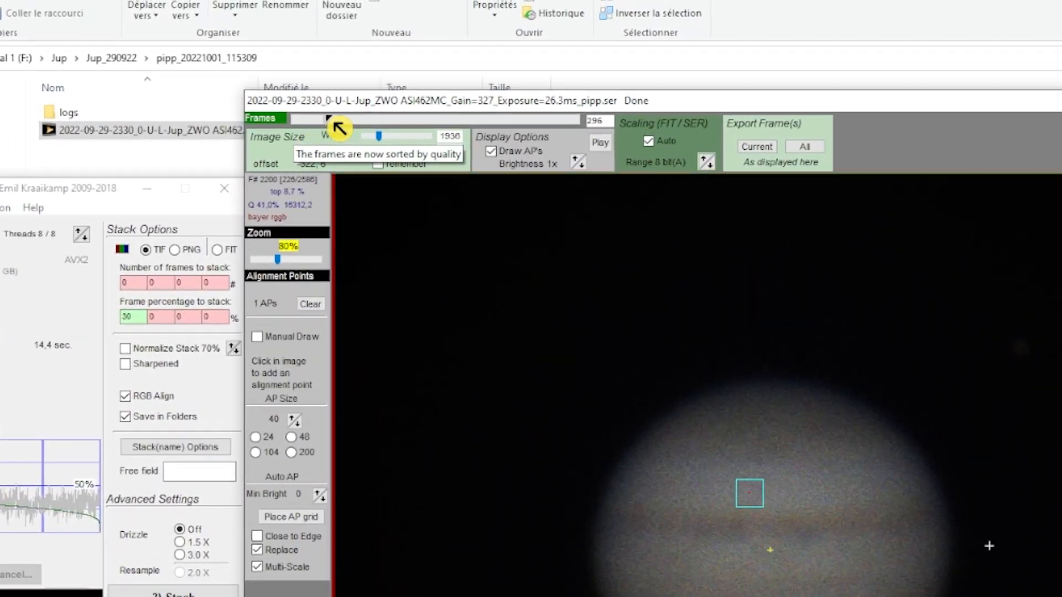
drag(335, 123, 440, 122)
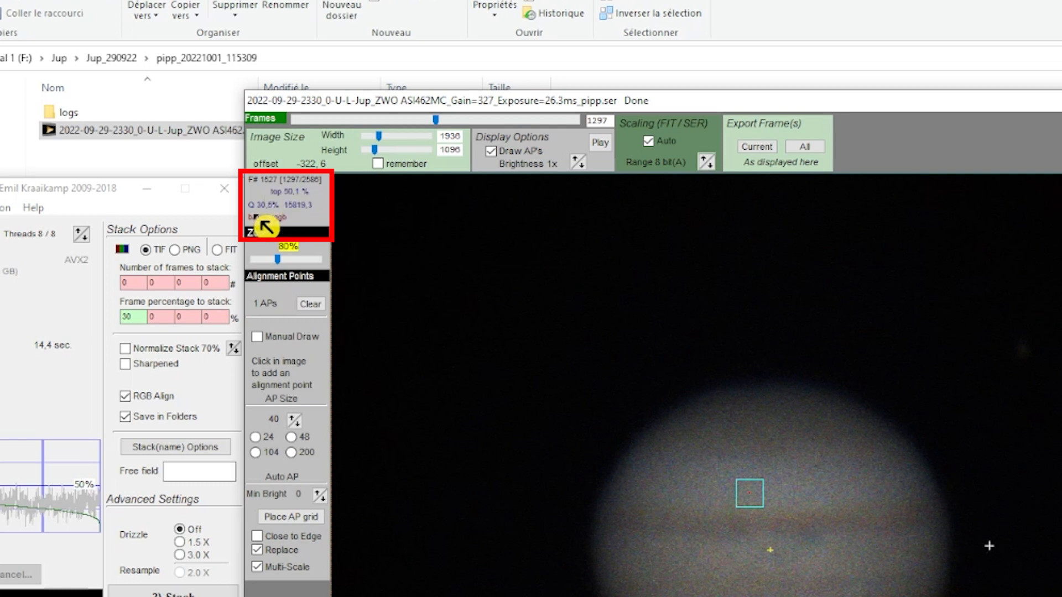
click(133, 316)
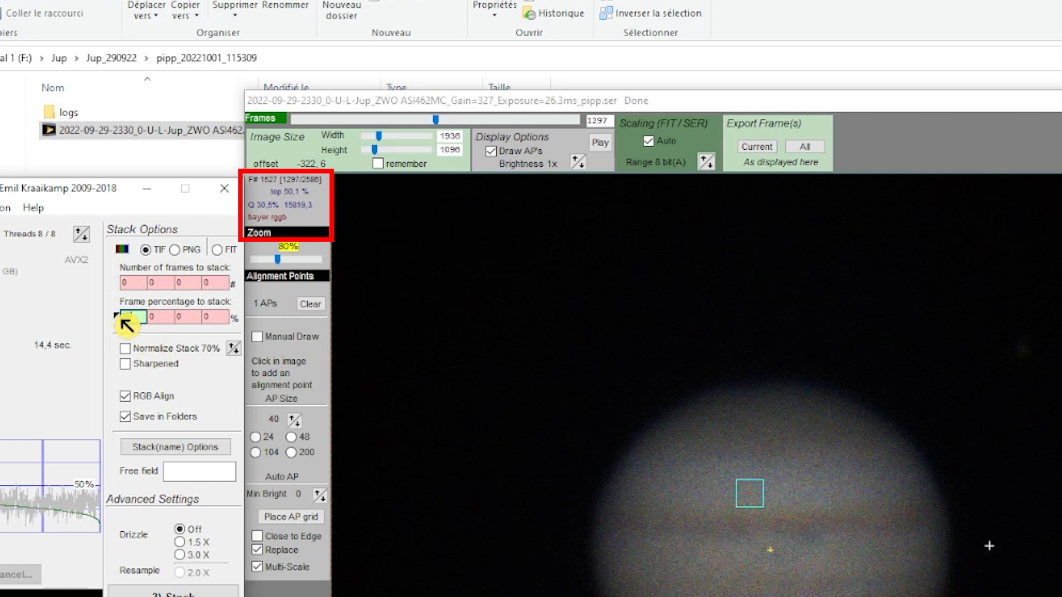
click(372, 207)
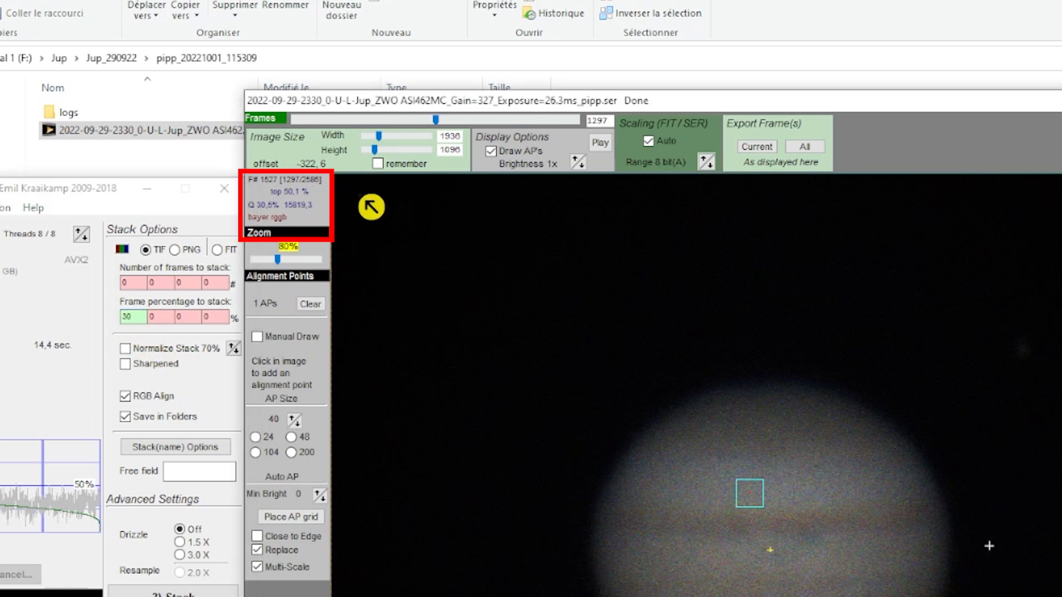
Step: Clear the alignment point and place an AP grid of size 40 with minimum brightness 5, replacing it with one using 15
click(311, 304)
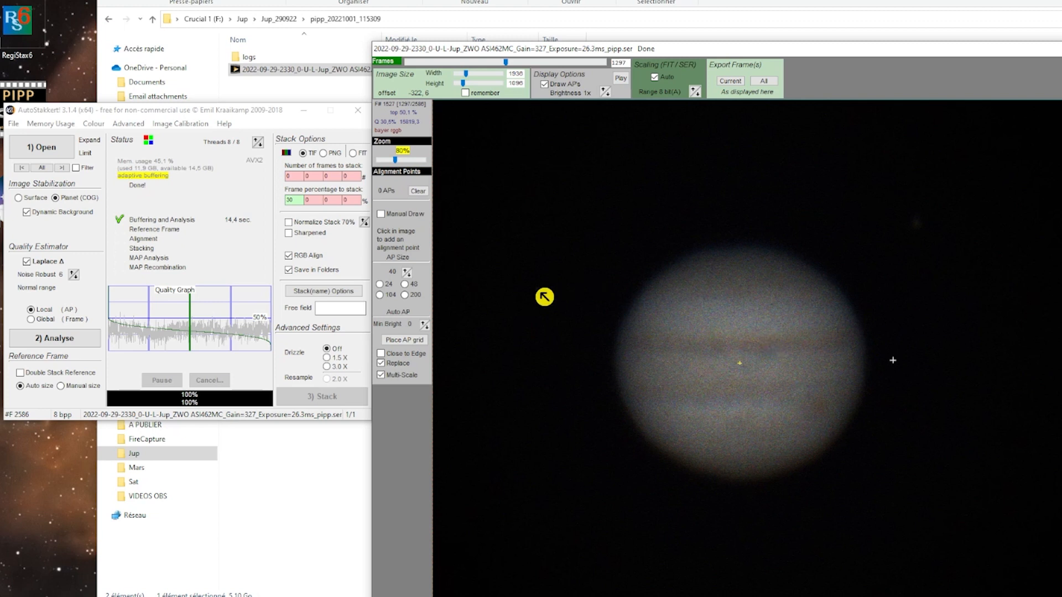
click(425, 324)
click(427, 328)
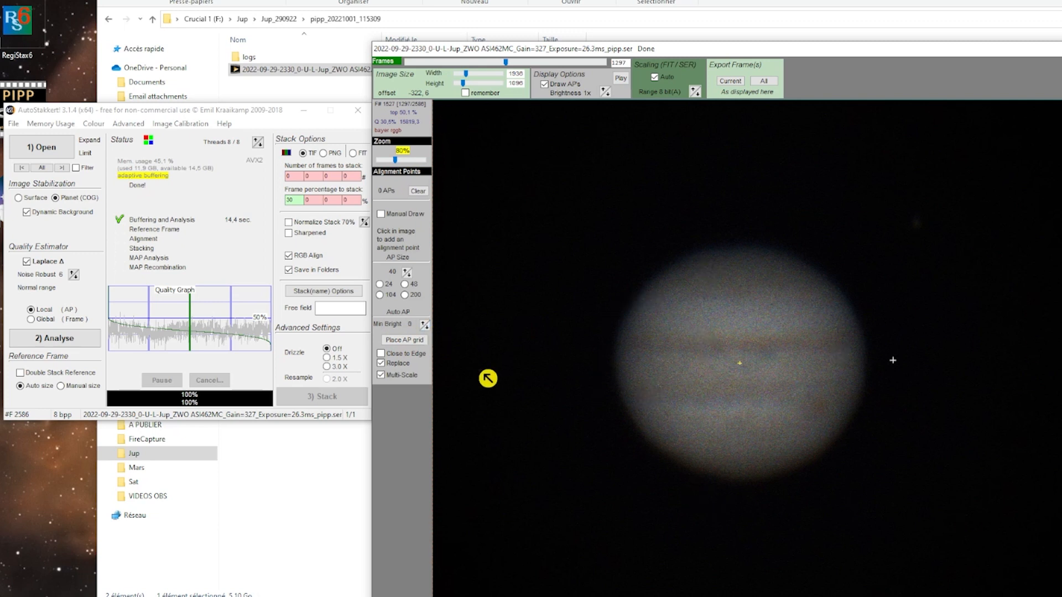
click(426, 327)
click(410, 276)
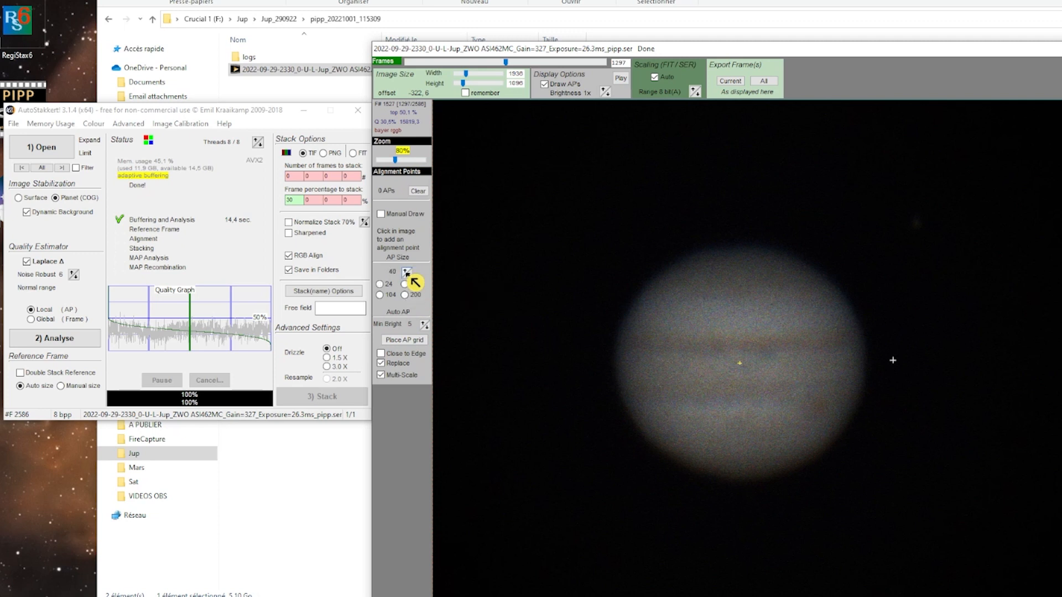
click(414, 345)
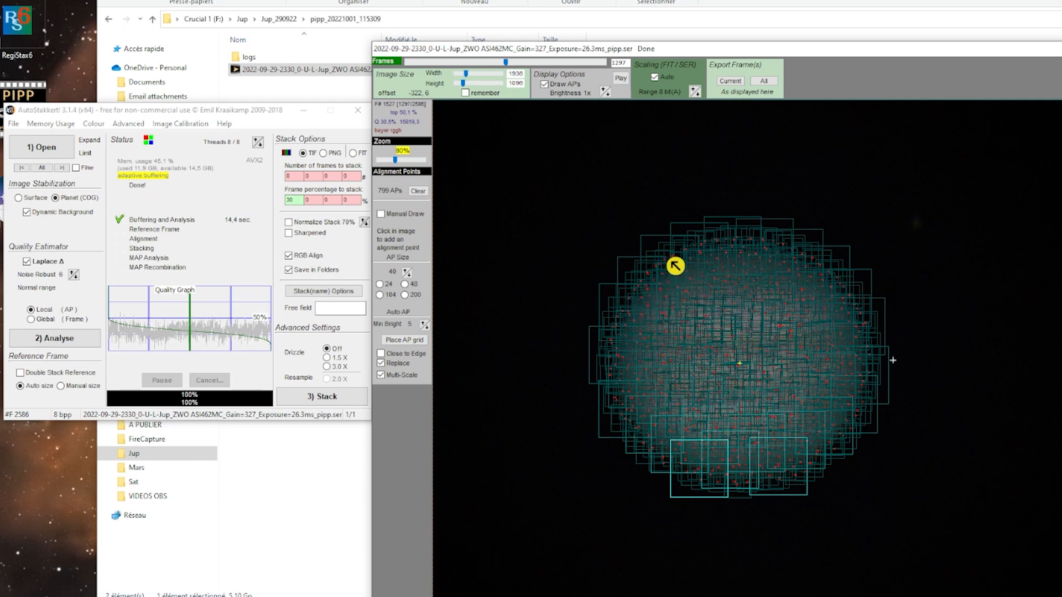
click(424, 325)
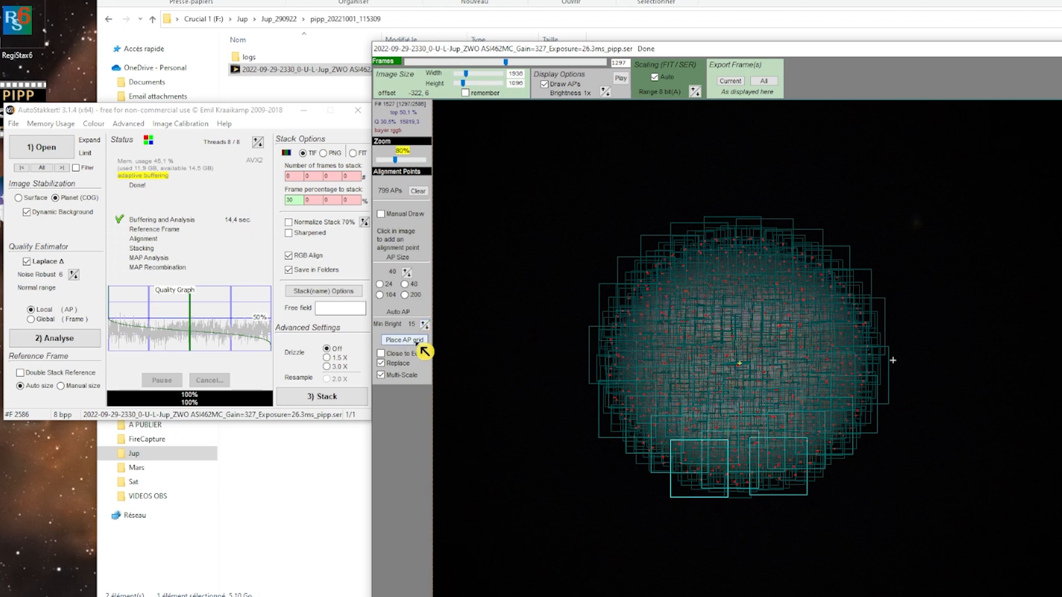
click(420, 345)
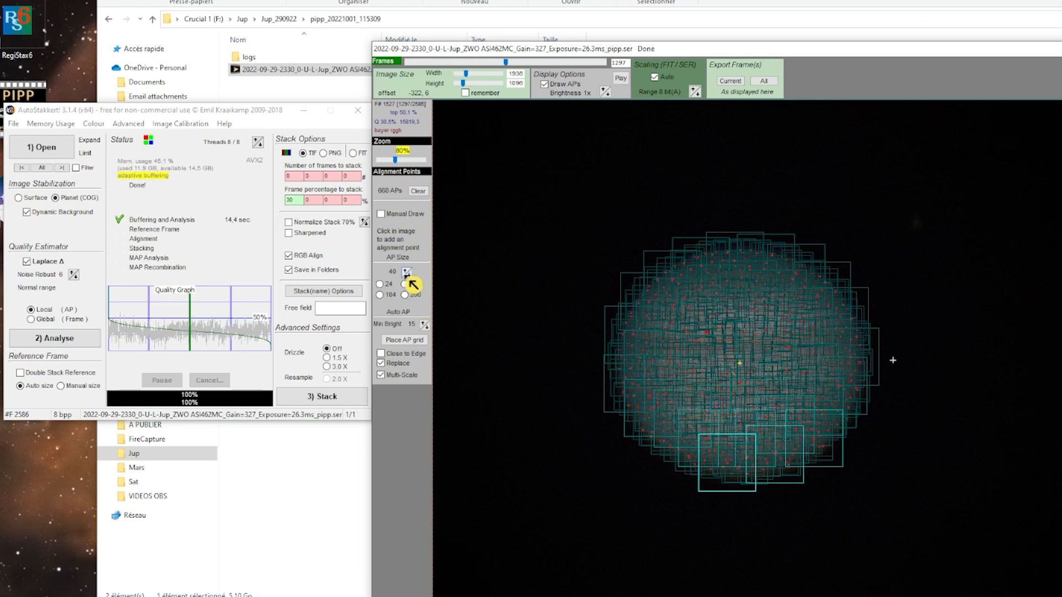
Step: Try denser AP grids with smaller sizes, including 32, and place the size 40 grid again
click(402, 341)
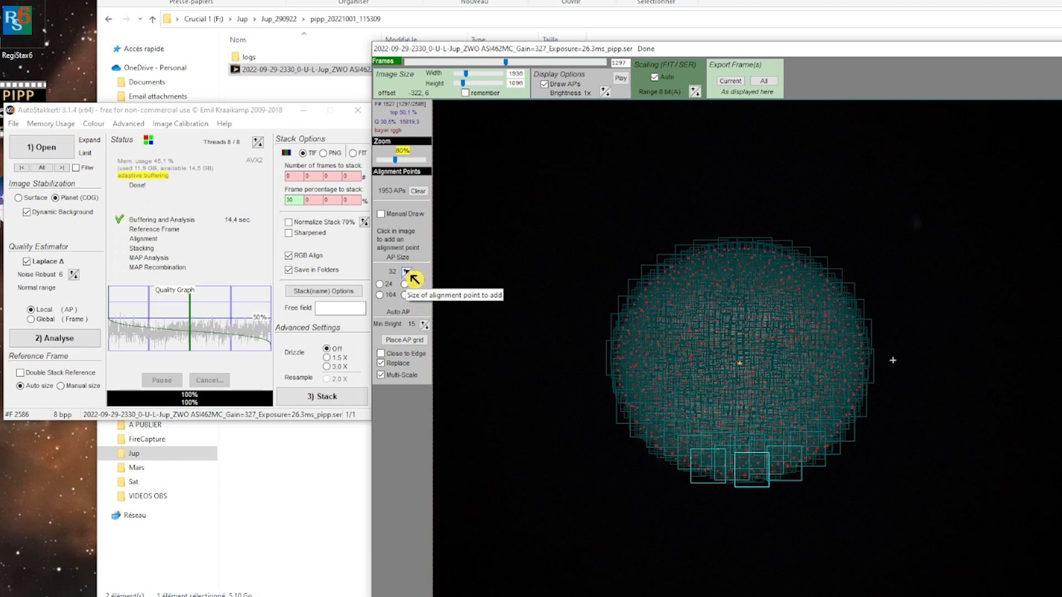
click(412, 340)
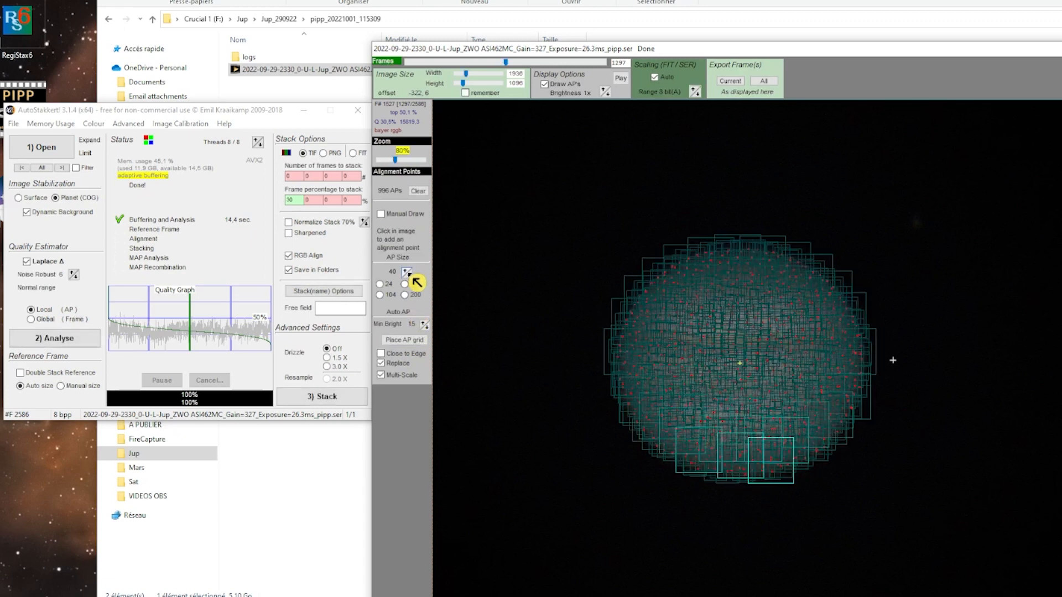
click(409, 342)
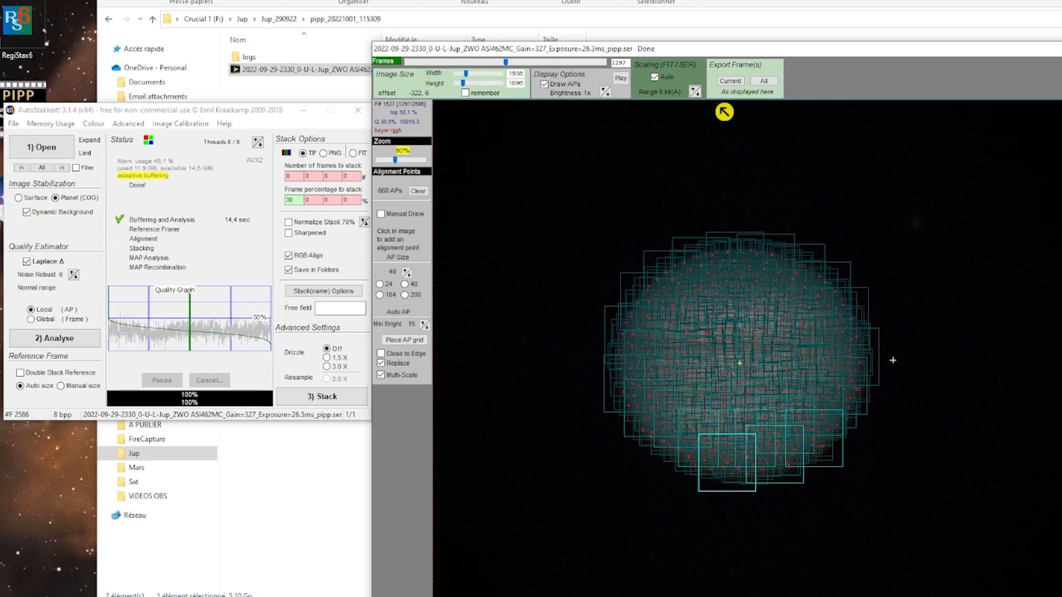
Step: Add an alignment point on each of the two moons, using 8x display brightness and returning it to 1x
click(604, 92)
click(605, 92)
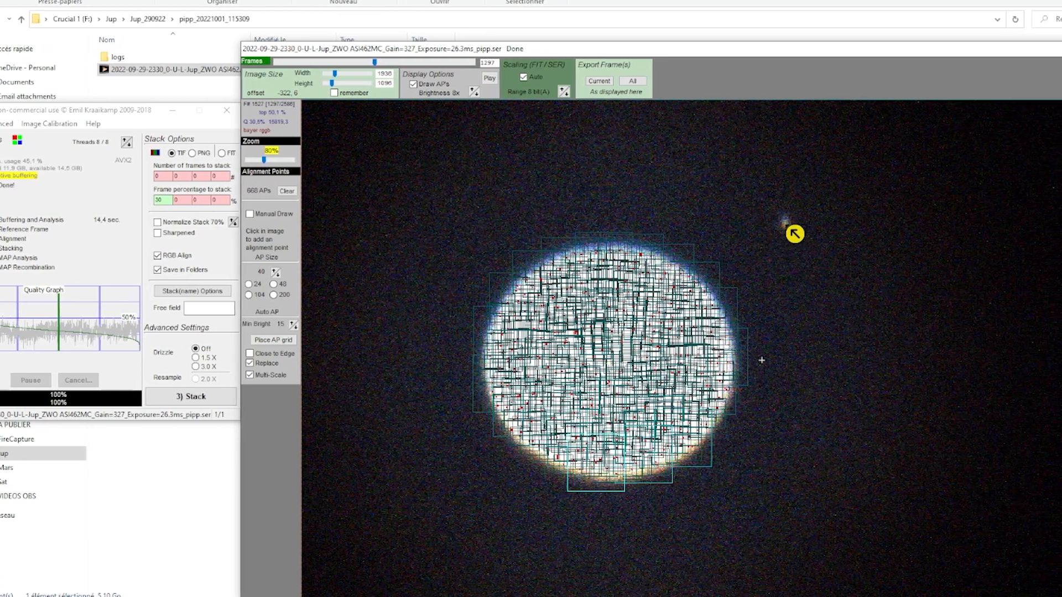
click(784, 223)
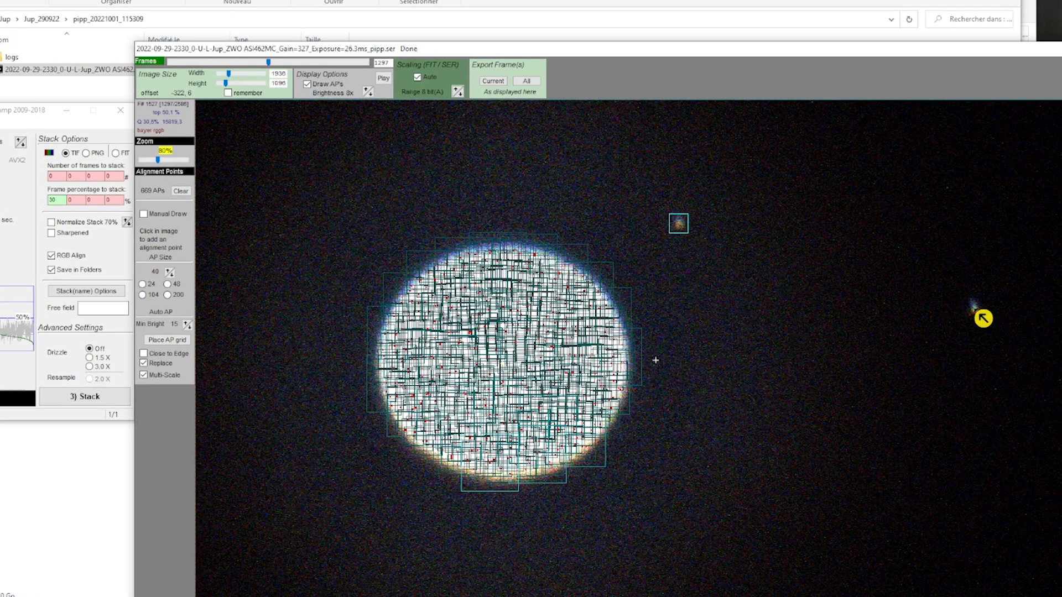
click(974, 309)
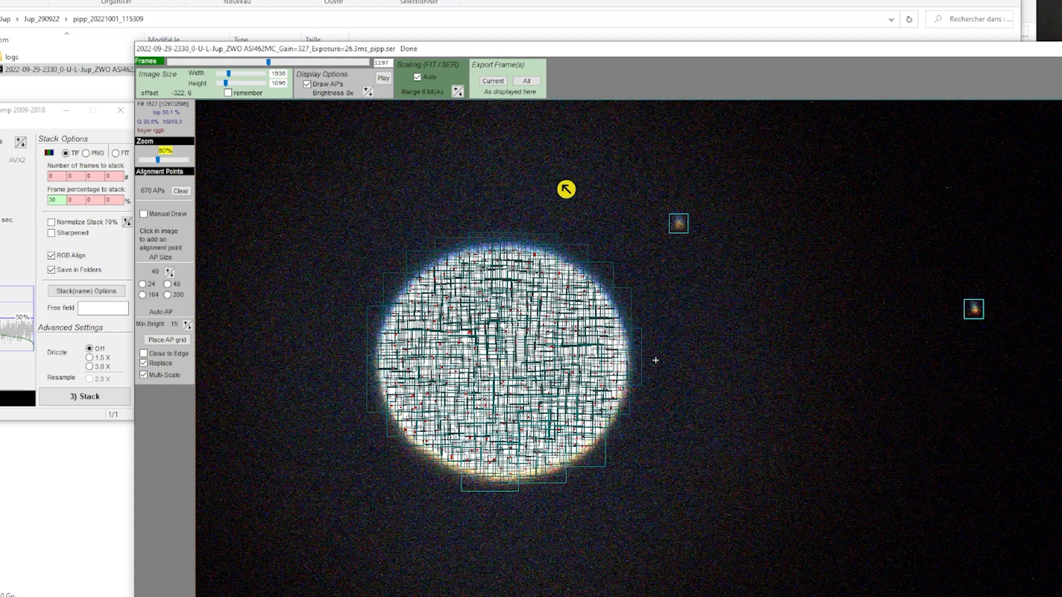
click(368, 92)
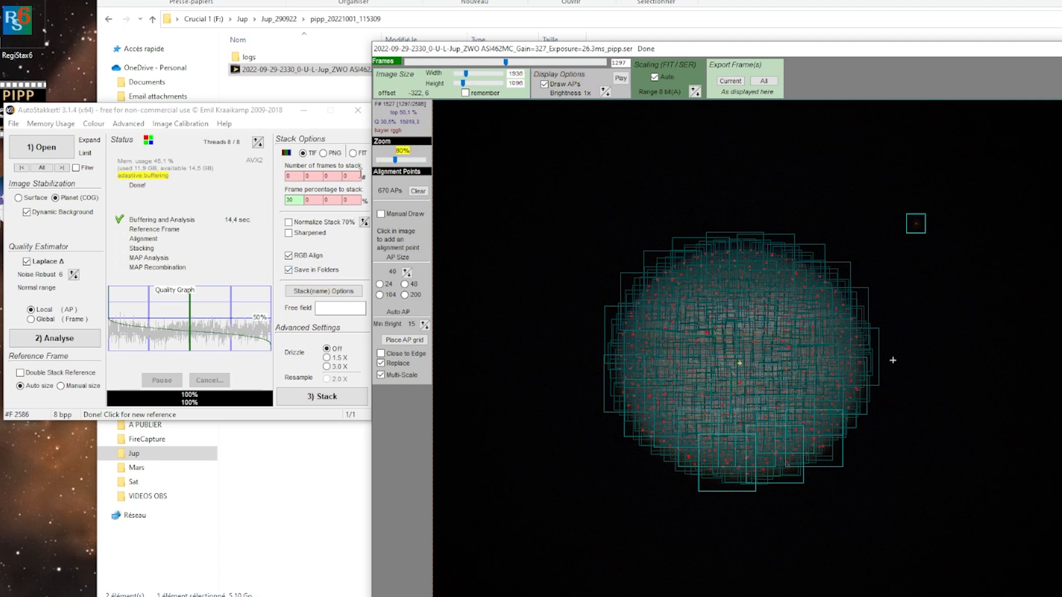
Step: Stack the best 30% of the frames with drizzle off
click(301, 200)
click(326, 397)
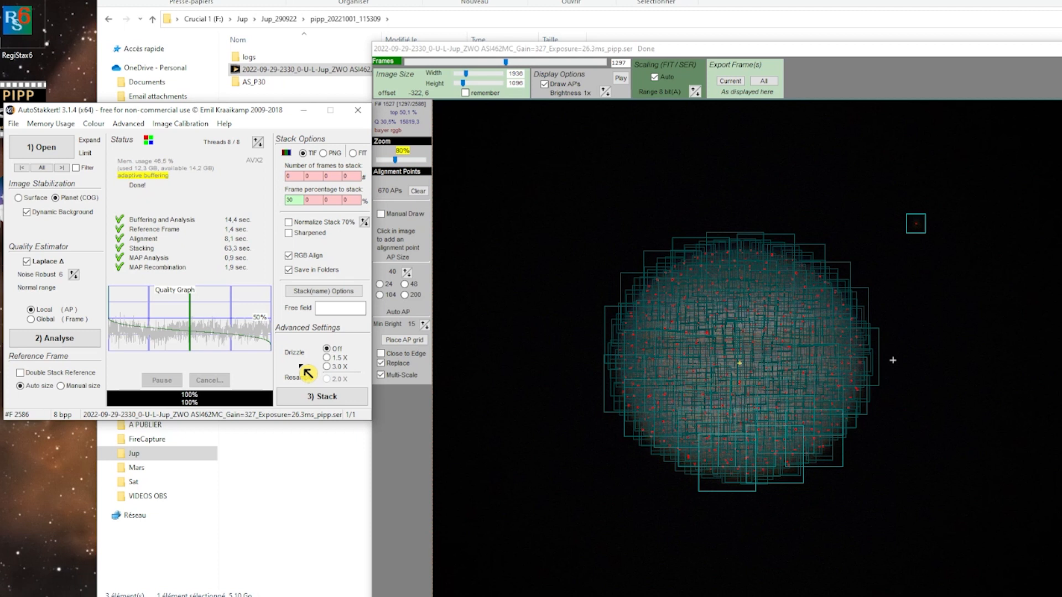
Step: Try the 1.5X drizzle setting and switch drizzle back off
click(329, 359)
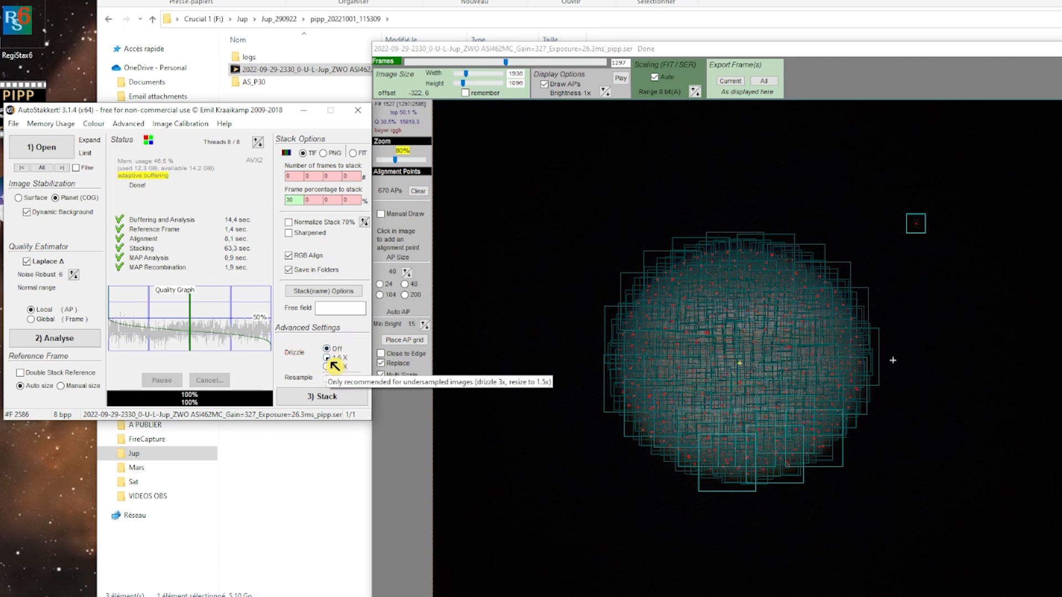
click(330, 358)
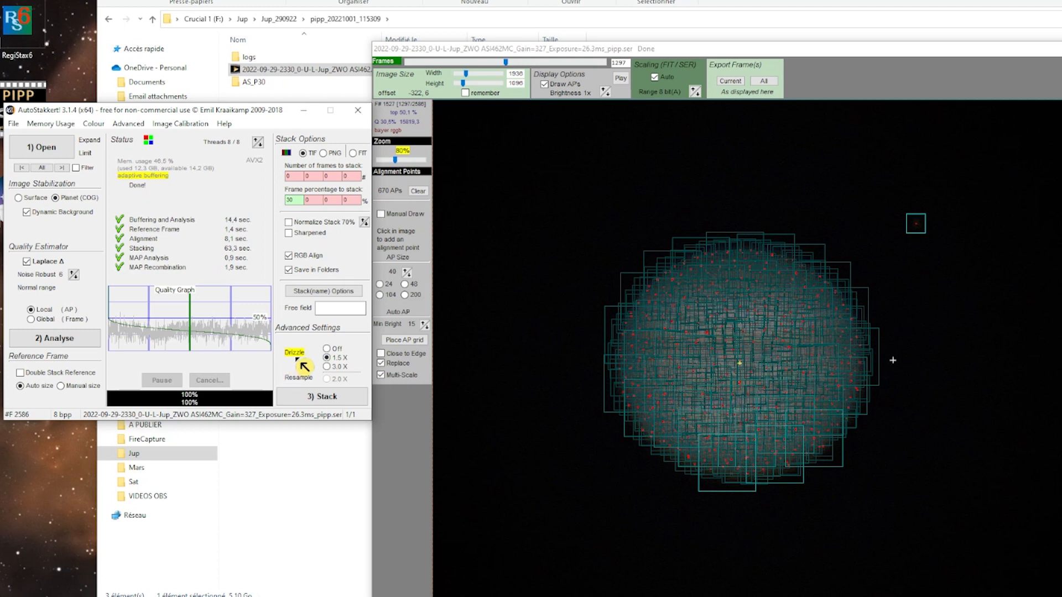
click(326, 349)
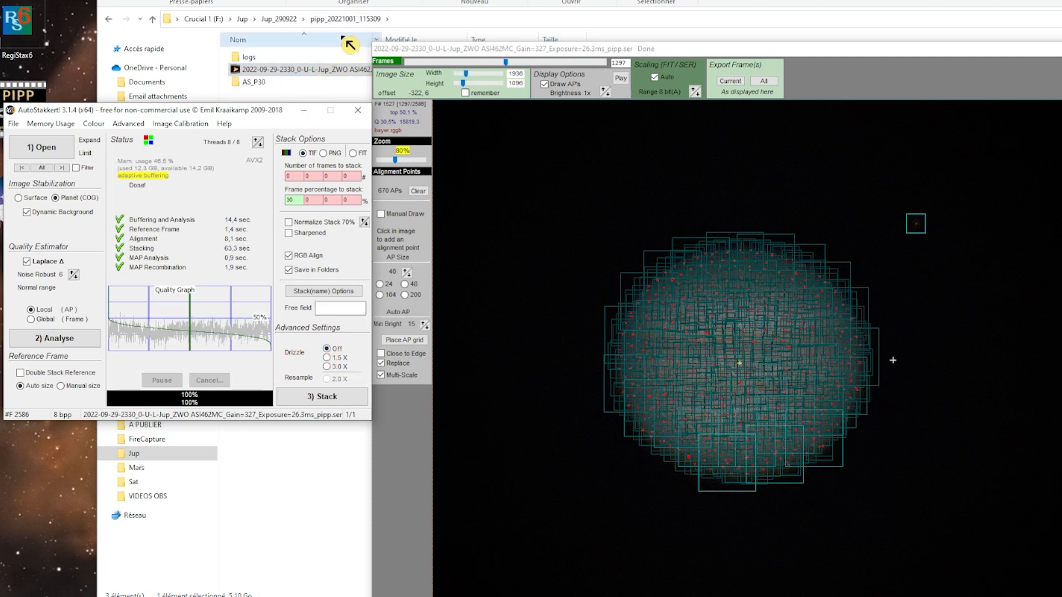
Step: Switch to File Explorer and open the AS_P30 folder containing the stacked result
click(347, 445)
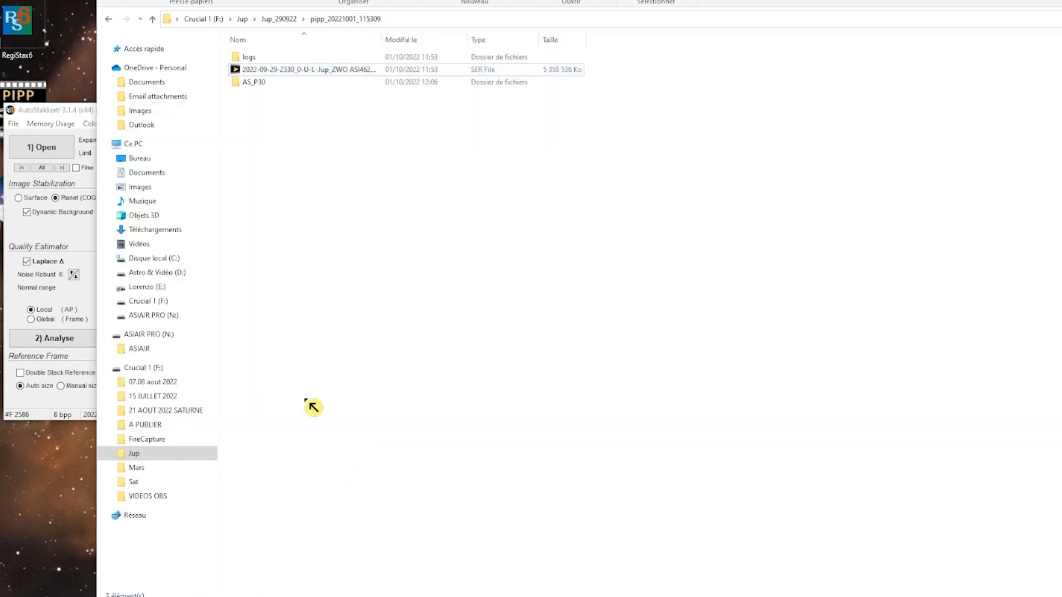
double_click(276, 83)
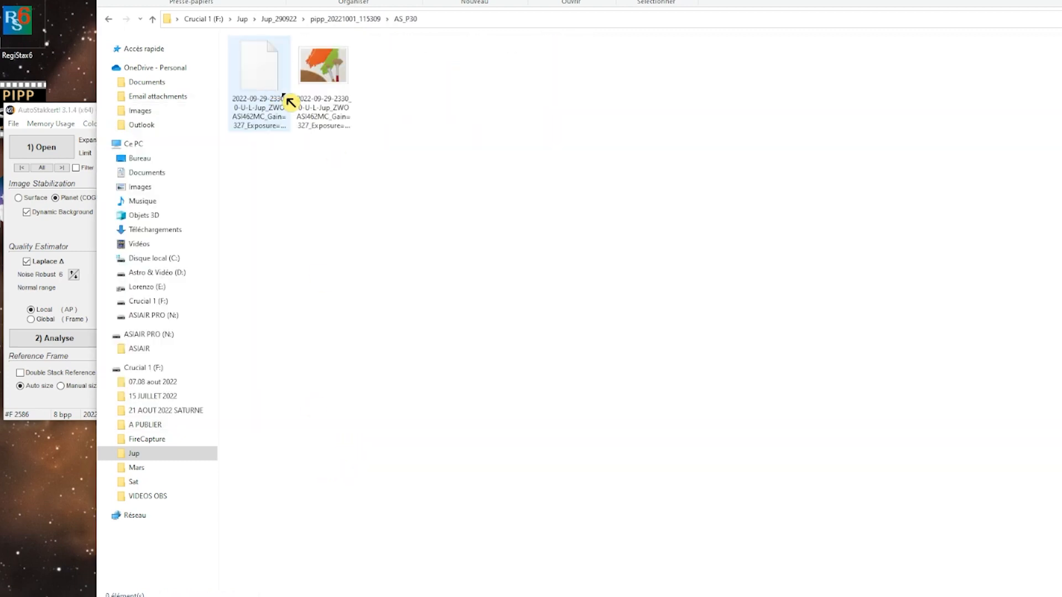
Step: Open the stacked Jupiter image in the AS_P30 folder to examine it, and close the preview
click(331, 90)
double_click(331, 90)
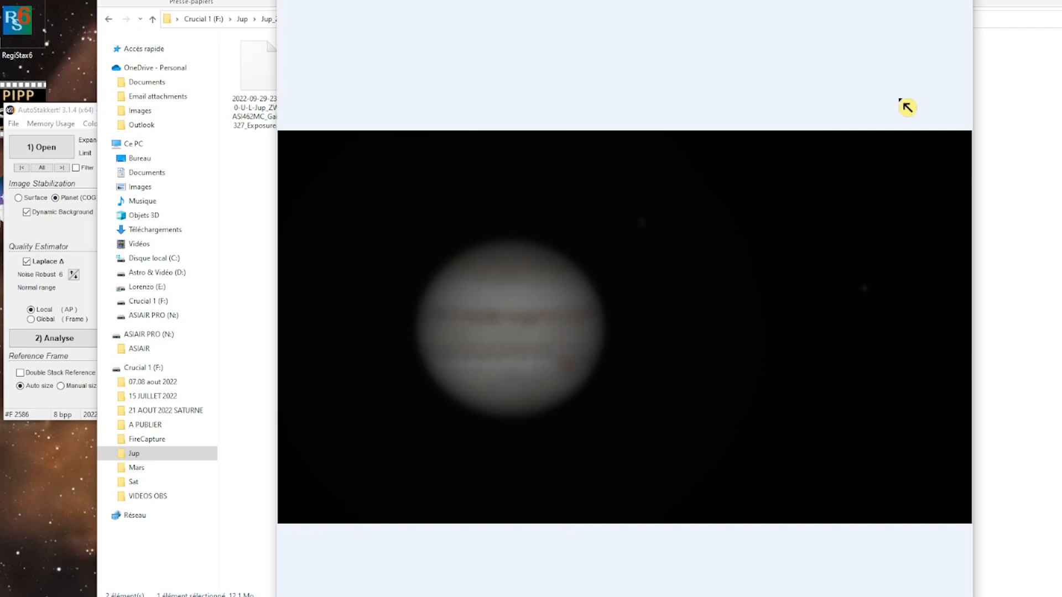
click(959, 1)
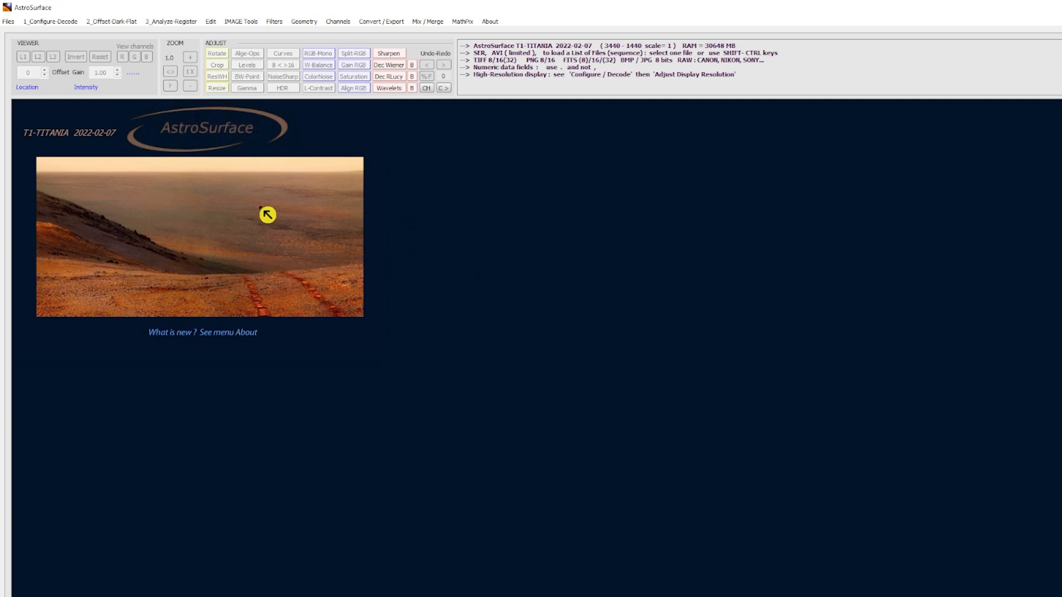
Step: Switch to AstroSurface and load the stacked Jupiter image from Jup_290922, pipp_20221001_115309, AS_P30 in the file viewer
click(9, 23)
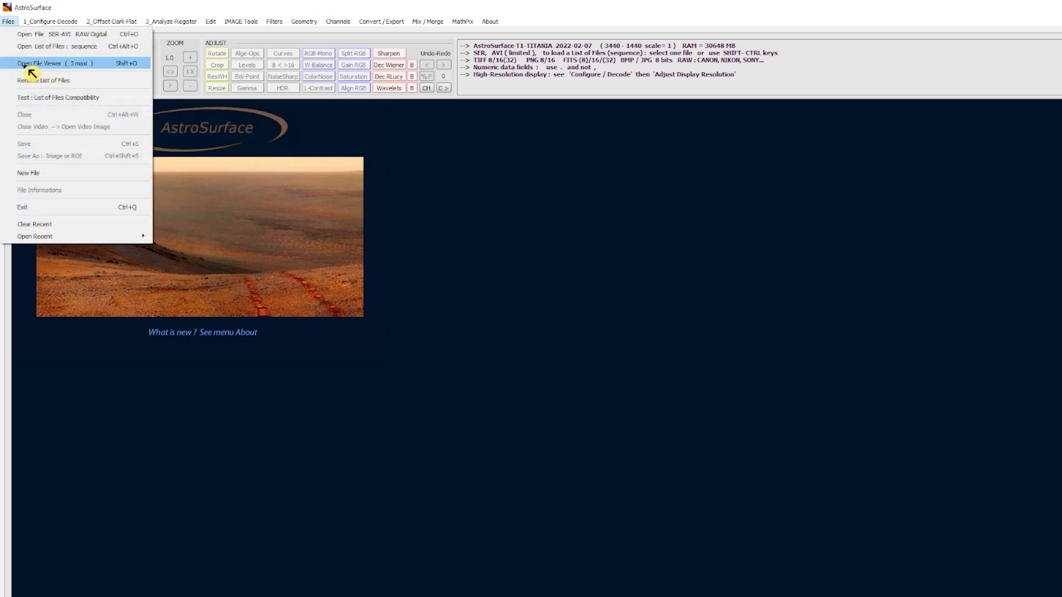
click(44, 68)
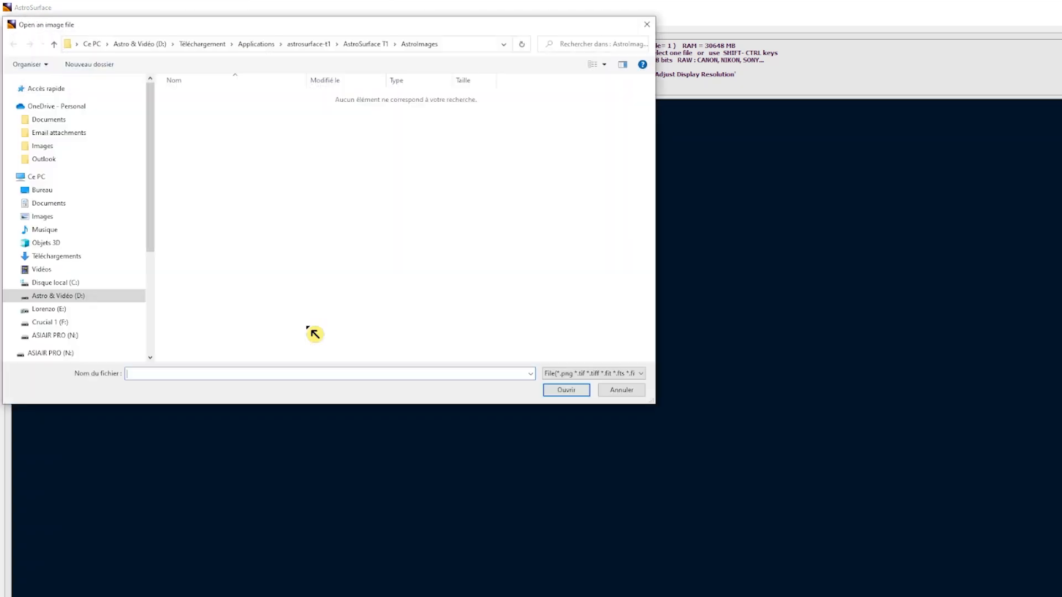
scroll(61, 338, down, 1)
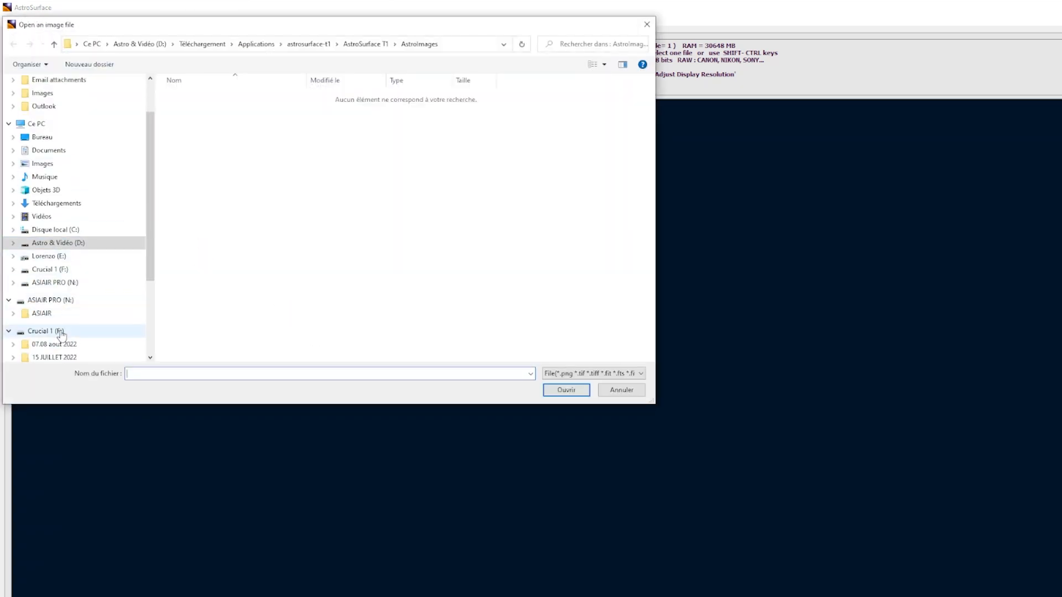
click(65, 332)
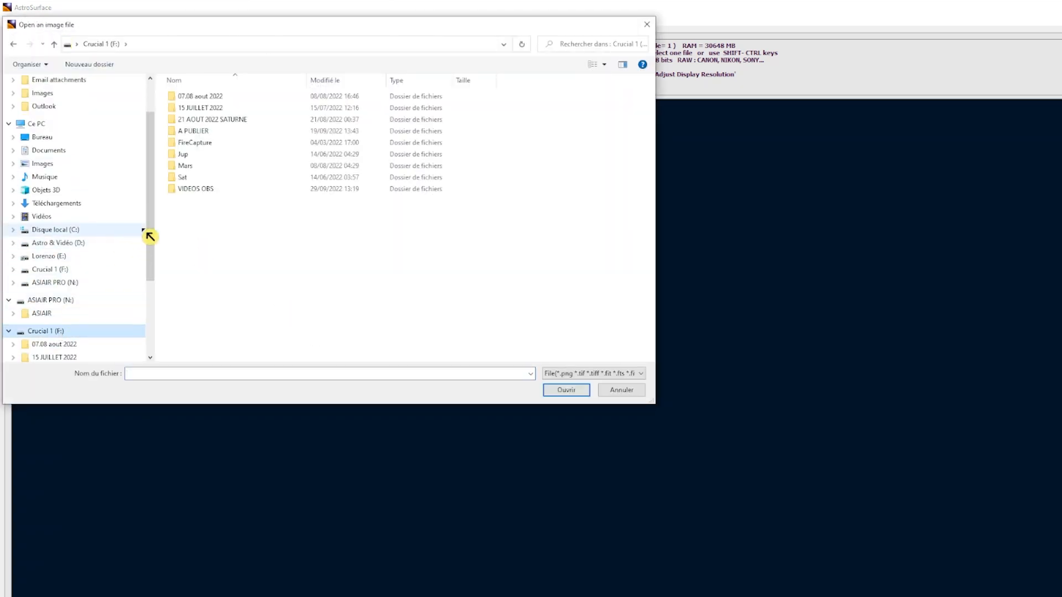
double_click(198, 155)
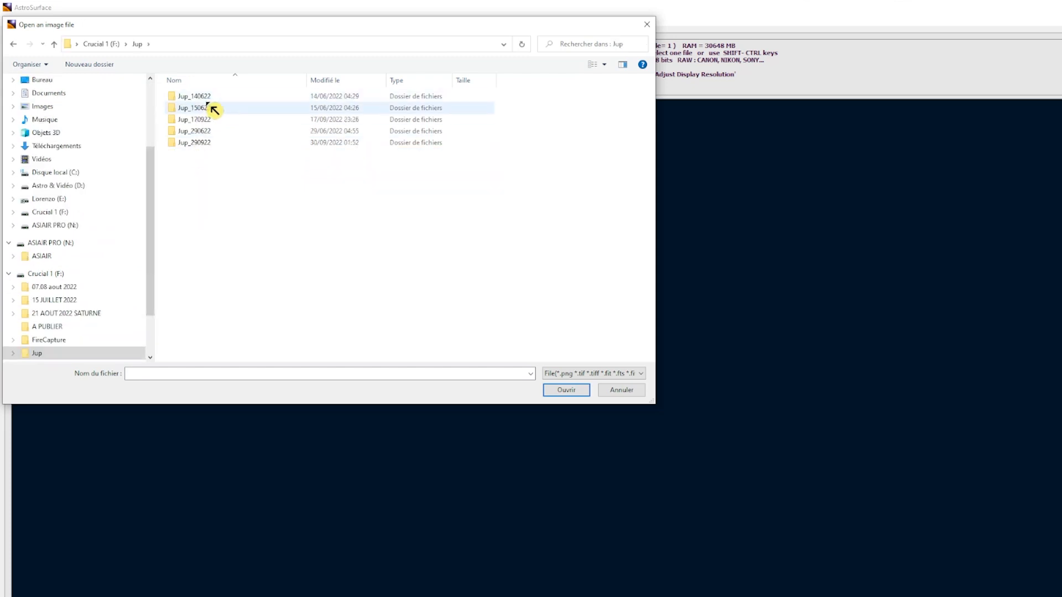
double_click(212, 143)
double_click(200, 108)
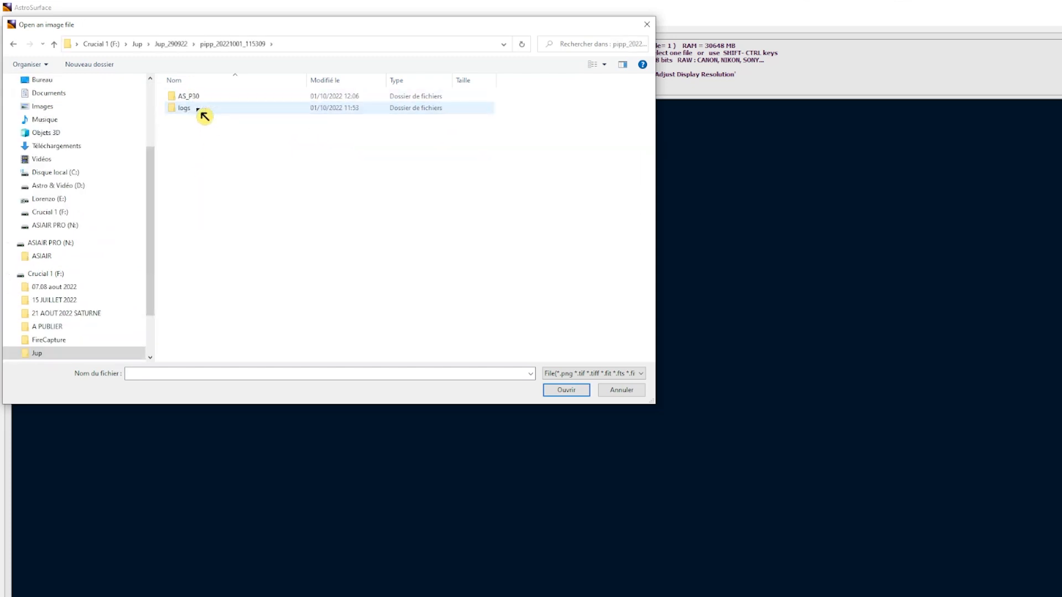
double_click(202, 98)
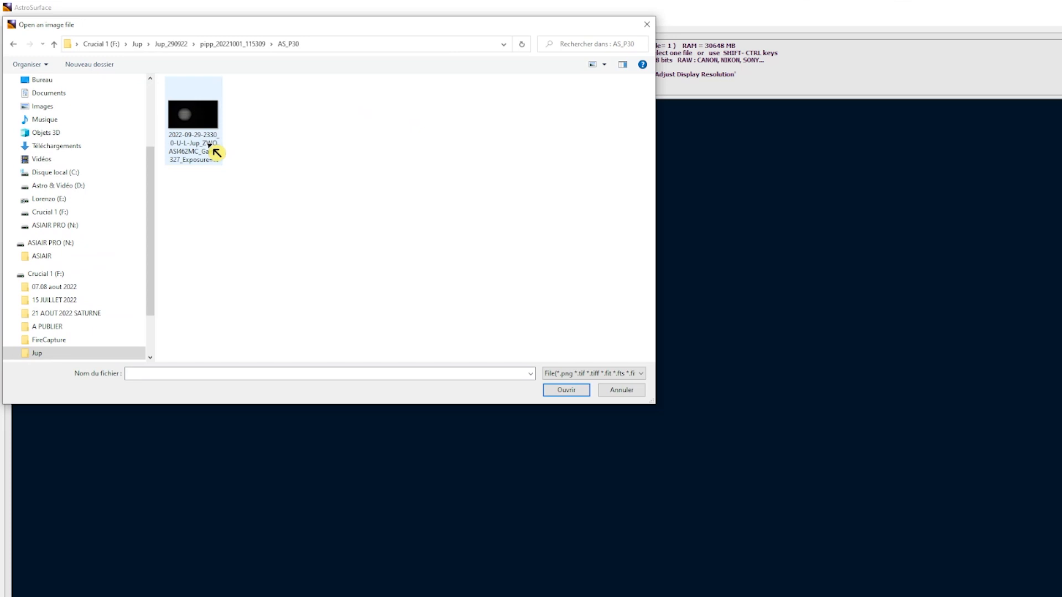
double_click(205, 122)
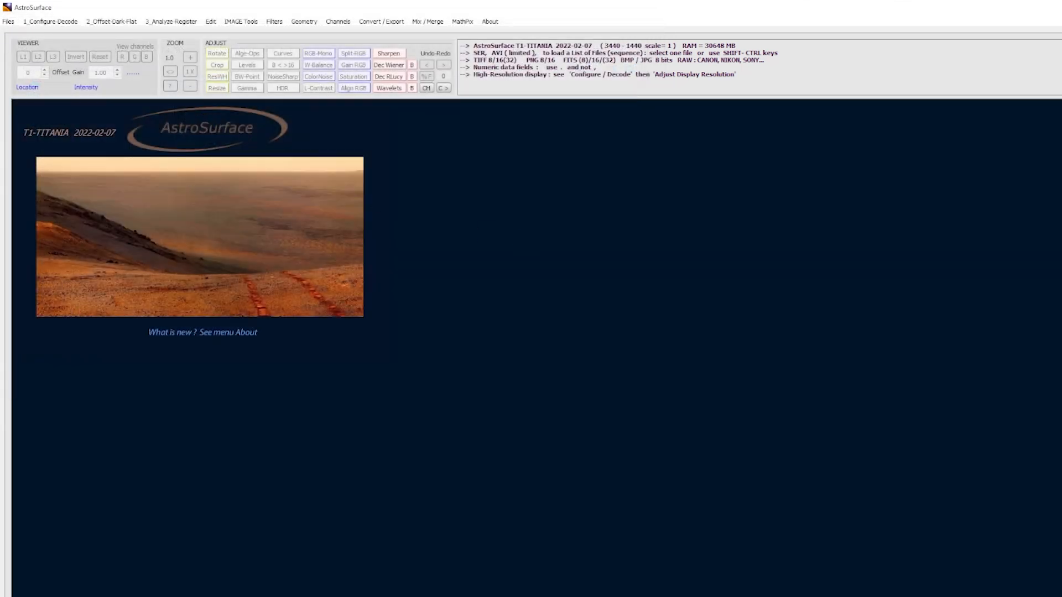
Step: Send the stacked Jupiter image from the file viewer to the main editor and close the viewer
drag(66, 179, 772, 193)
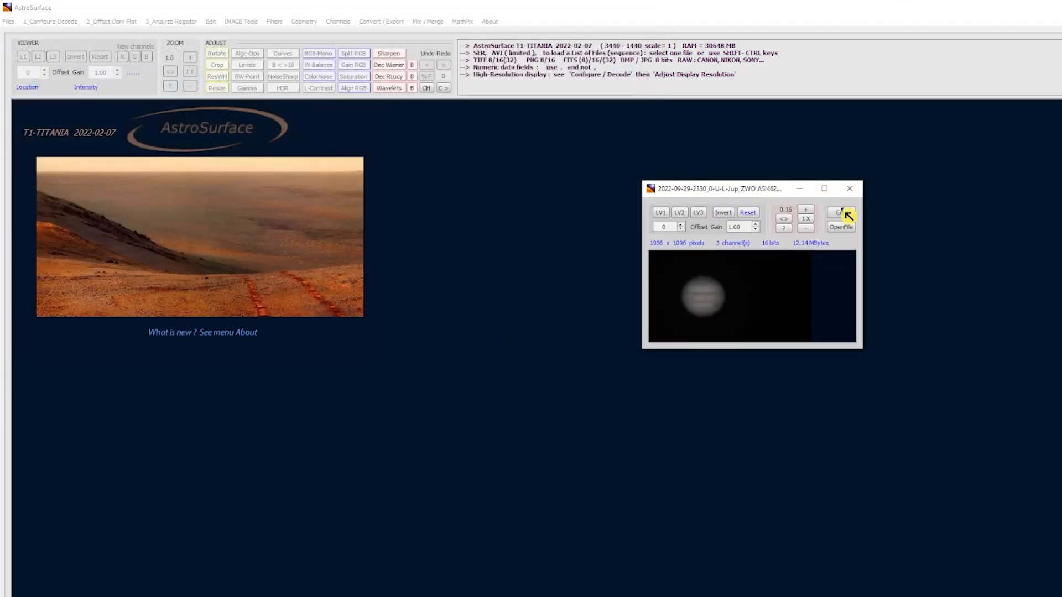
click(846, 218)
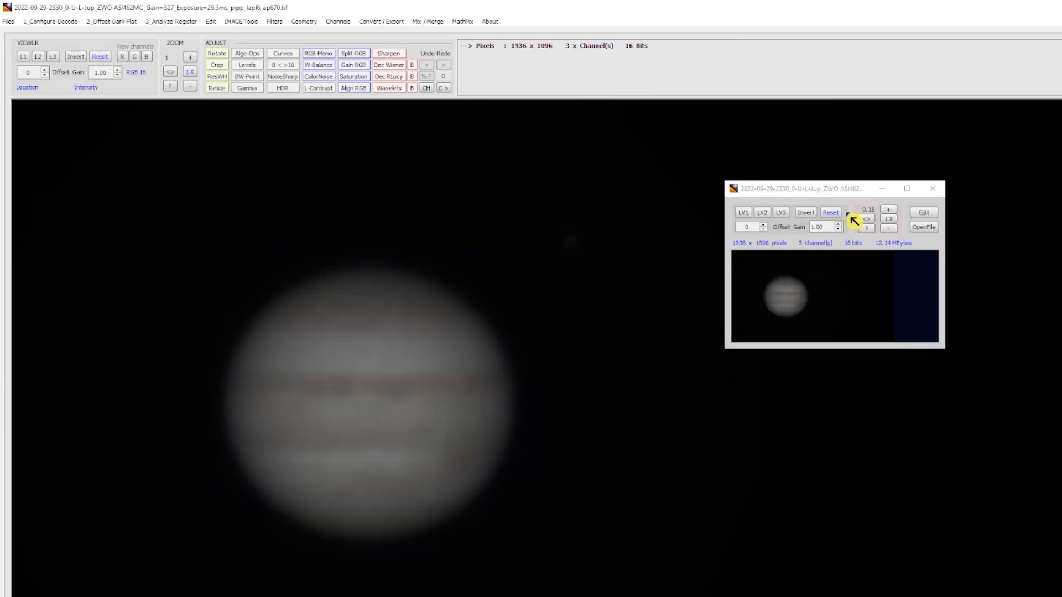
click(931, 194)
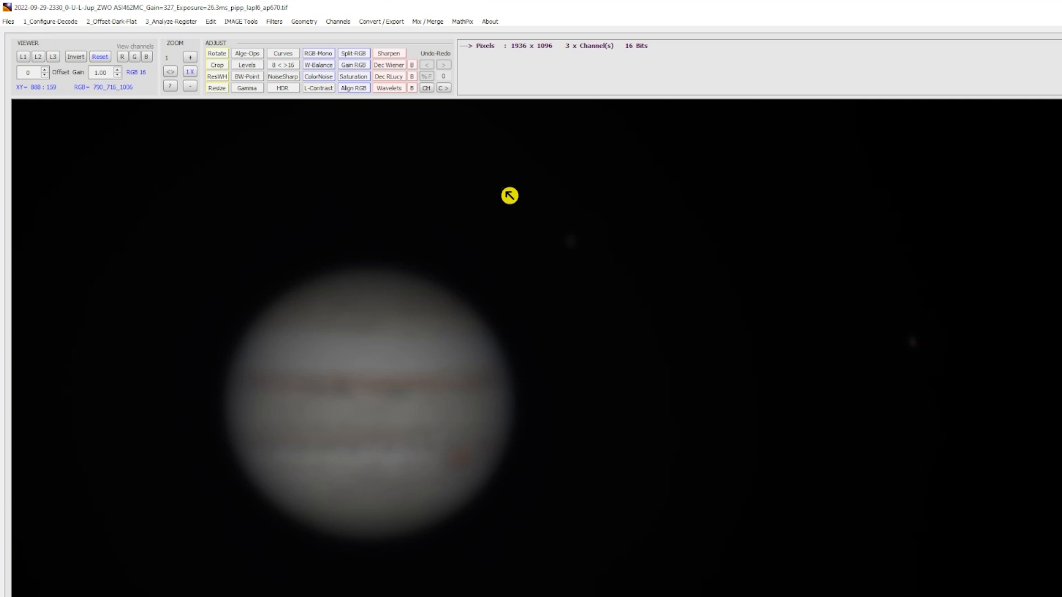
Step: Start the Wavelets adjustment, reset all its parameters and draw a preview region around Jupiter and the nearer moon
click(392, 90)
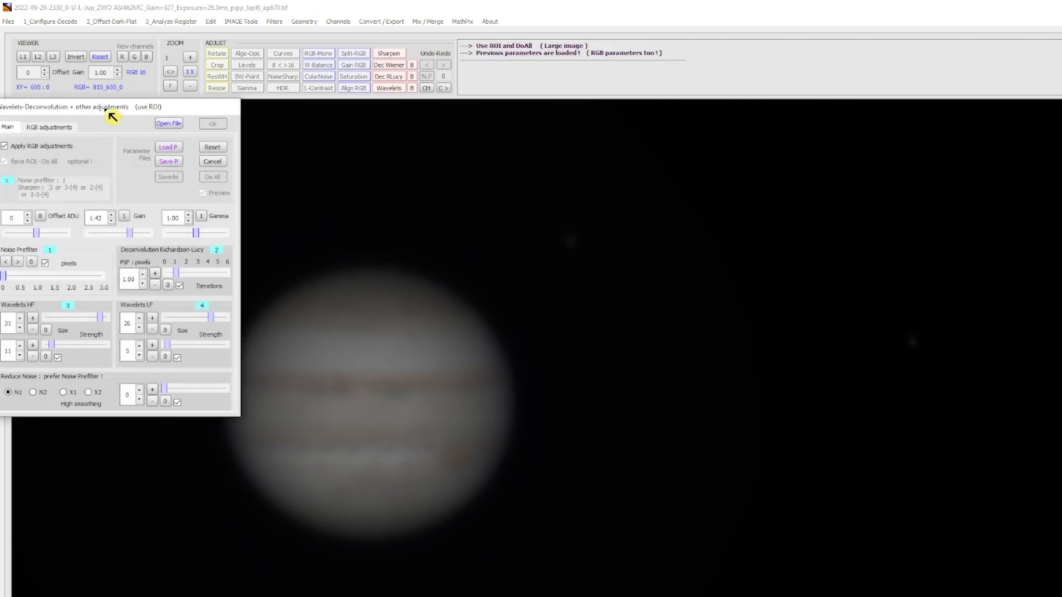
drag(110, 112, 917, 136)
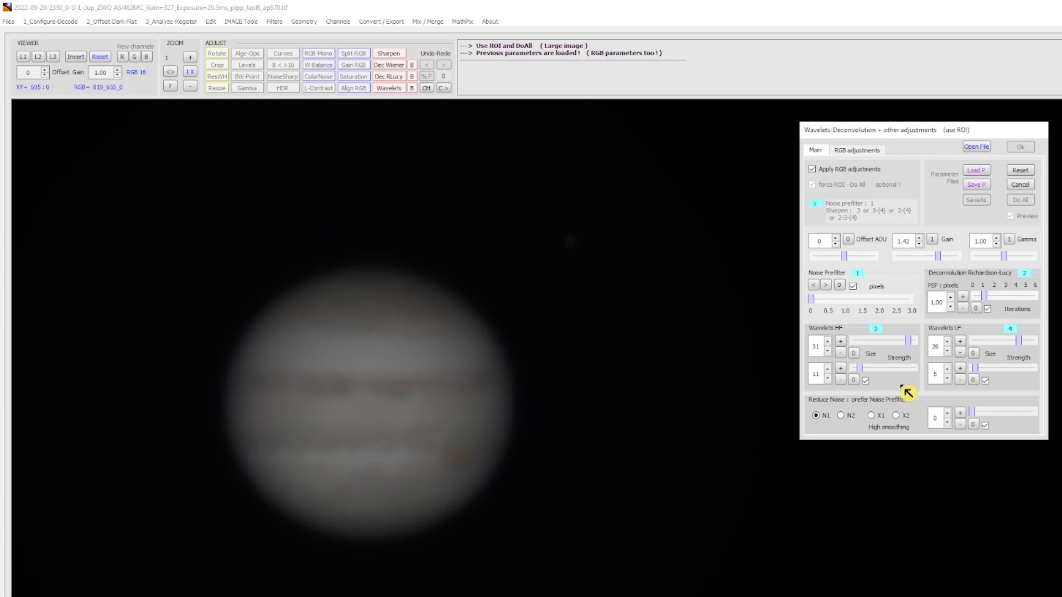
click(1020, 171)
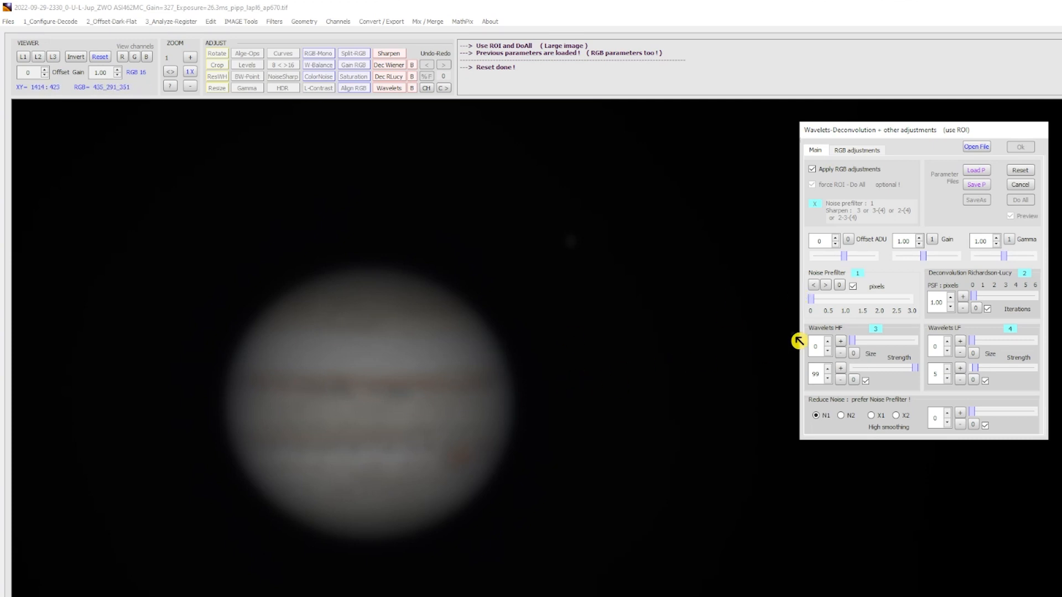
mouse_move(141, 207)
mouse_down()
mouse_move(174, 252)
mouse_move(624, 596)
mouse_up()
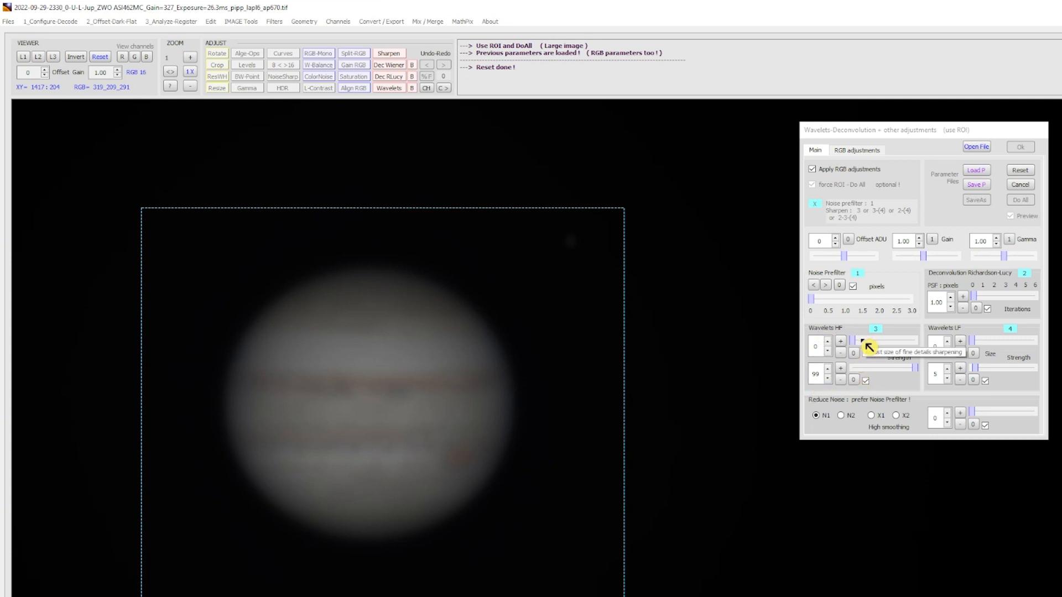
Step: Set the Wavelets HF strength to 10 and its size to 30
click(853, 380)
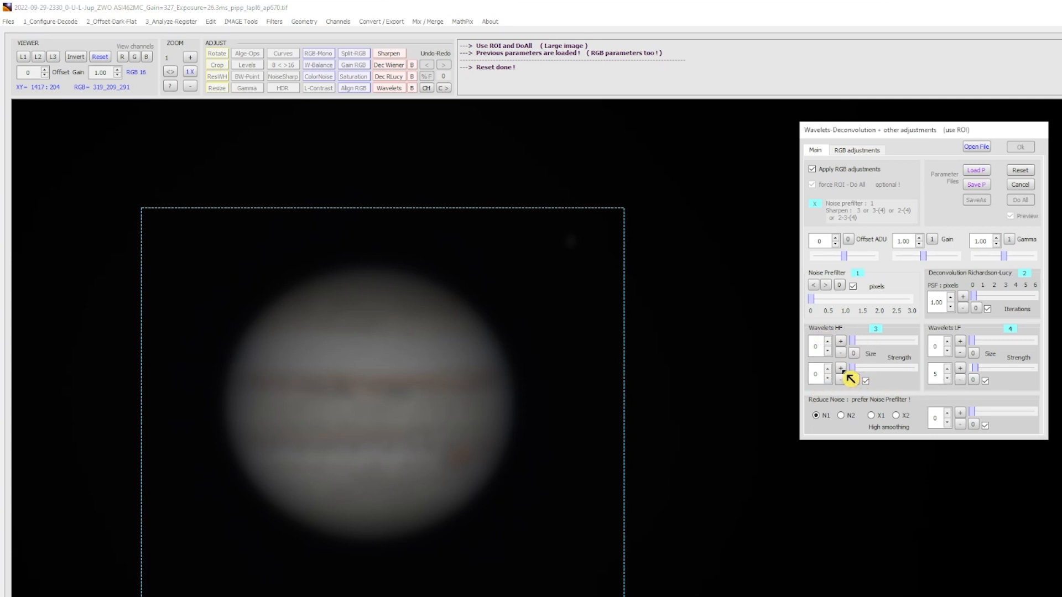
click(842, 370)
drag(855, 343, 907, 343)
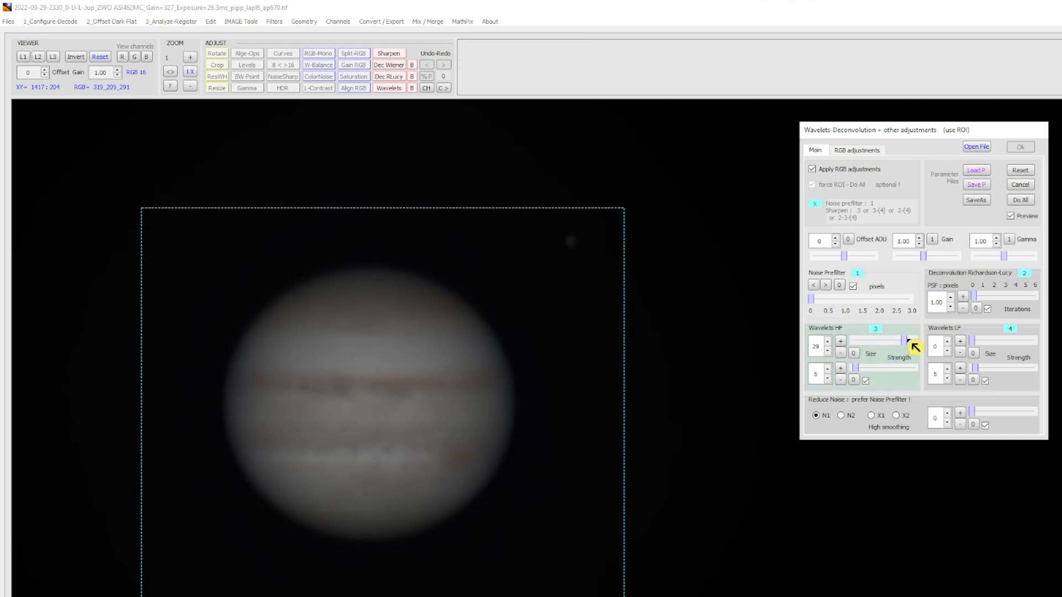
drag(905, 343, 912, 344)
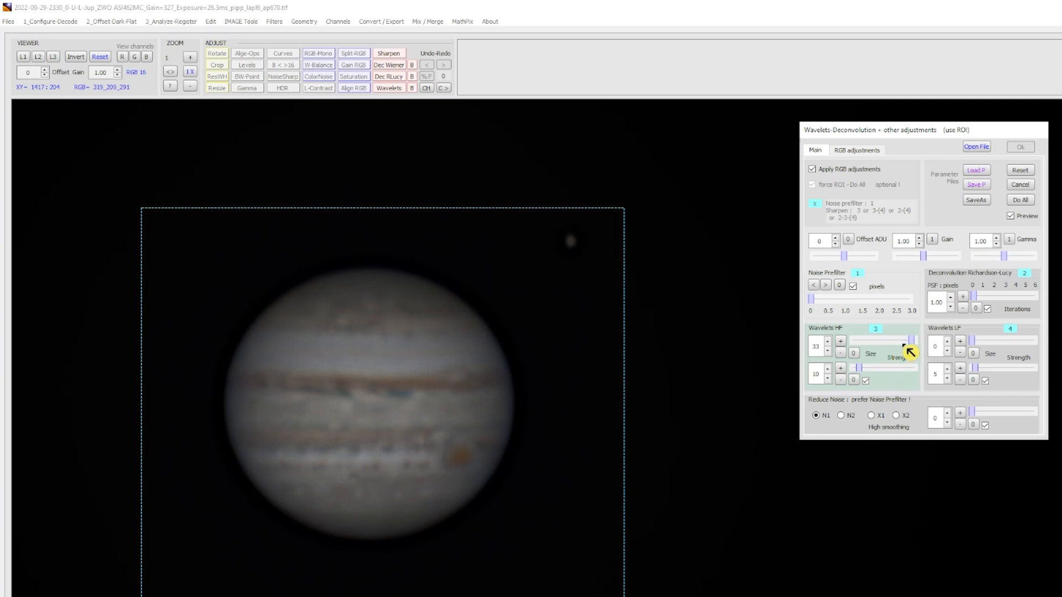
drag(916, 344, 907, 347)
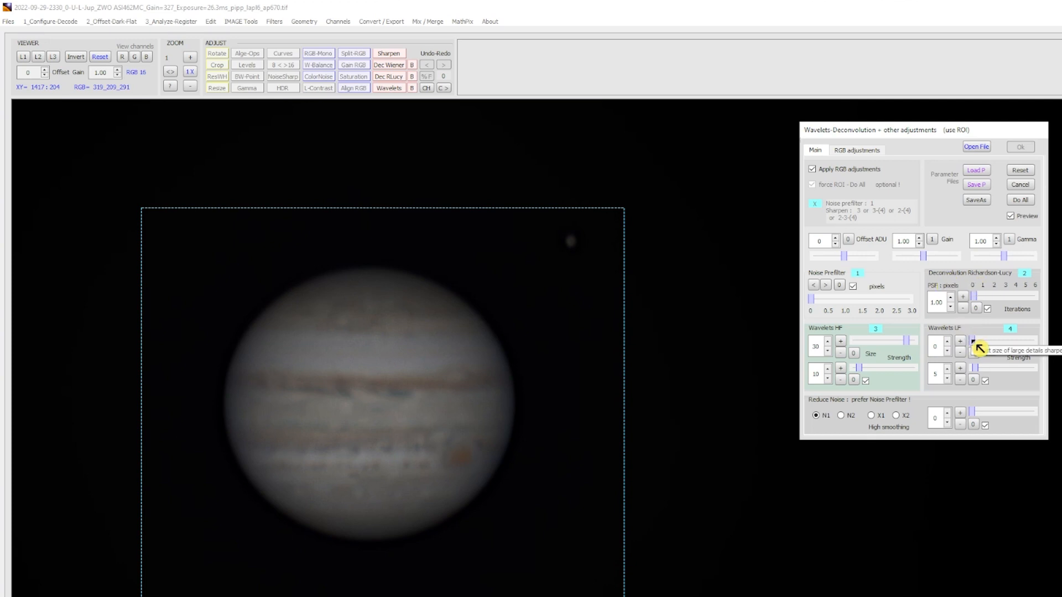
Step: Set the Wavelets LF size to 28 and recheck the HF size, keeping it at 30
drag(975, 346, 1025, 346)
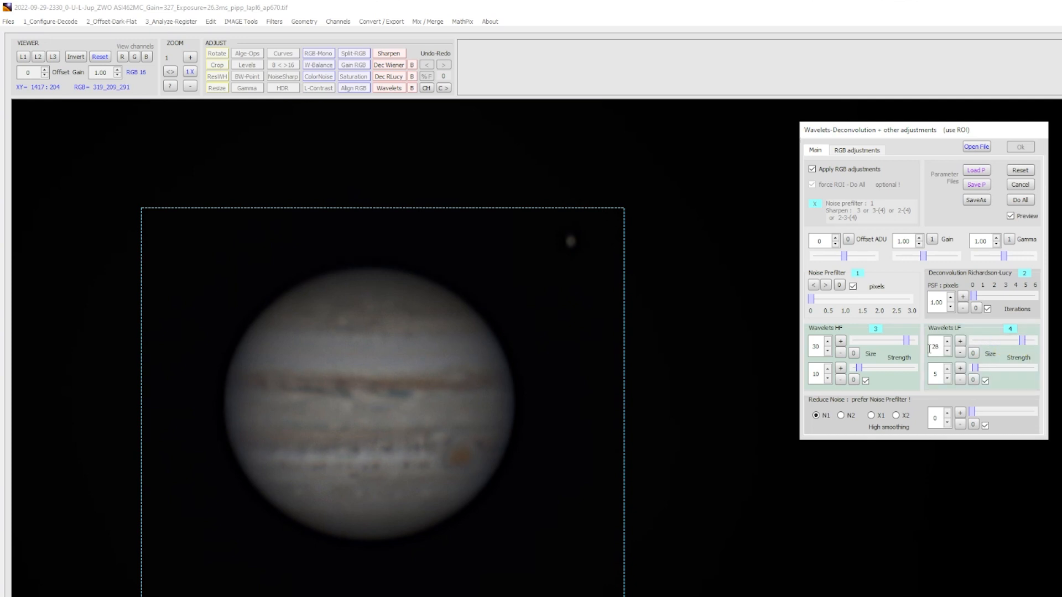
drag(912, 343, 906, 348)
drag(906, 347, 908, 347)
drag(908, 346, 908, 346)
Step: Set the gain to 1.35 and keep the noise prefilter at 0
drag(929, 261, 941, 259)
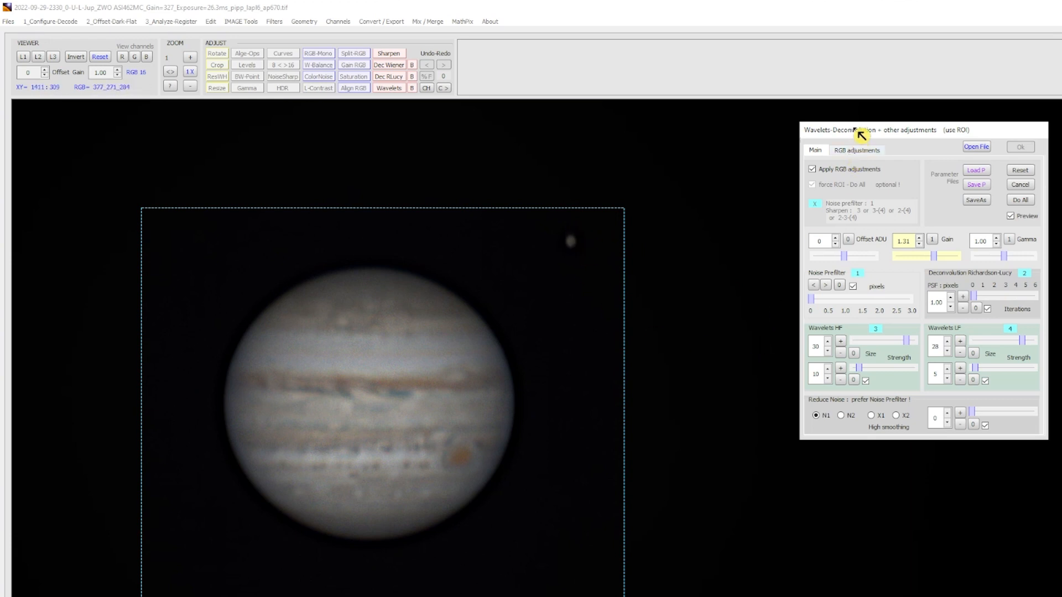
drag(858, 133, 821, 167)
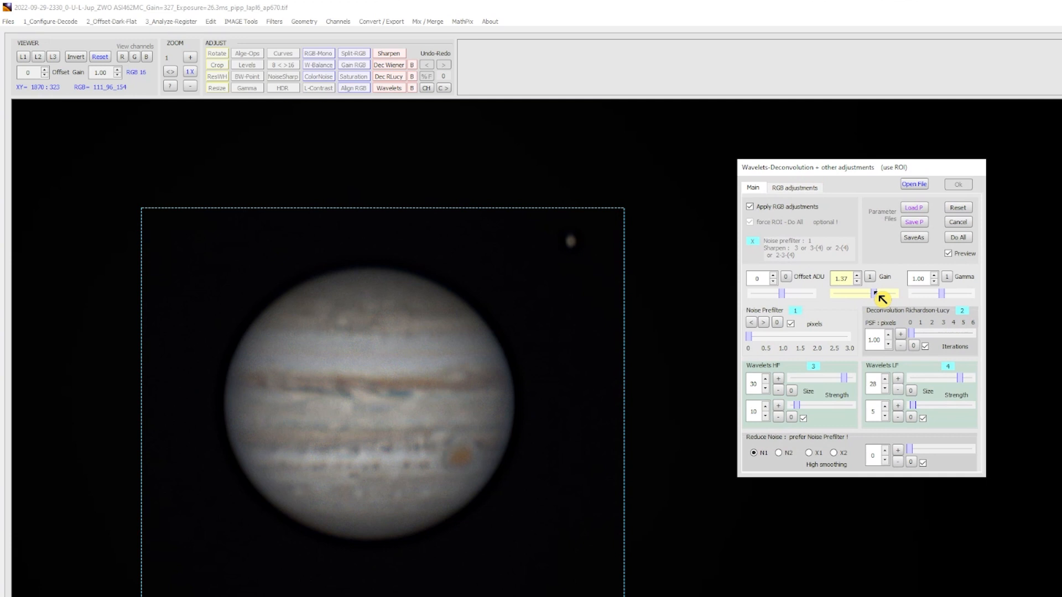
drag(879, 295, 876, 295)
mouse_move(754, 341)
mouse_down()
mouse_move(768, 336)
mouse_move(749, 341)
mouse_up()
Step: Refine the wavelet sizes to 32 for HF and 17 for LF
drag(964, 382, 932, 379)
mouse_move(851, 381)
mouse_down()
mouse_move(839, 384)
mouse_move(851, 380)
mouse_up()
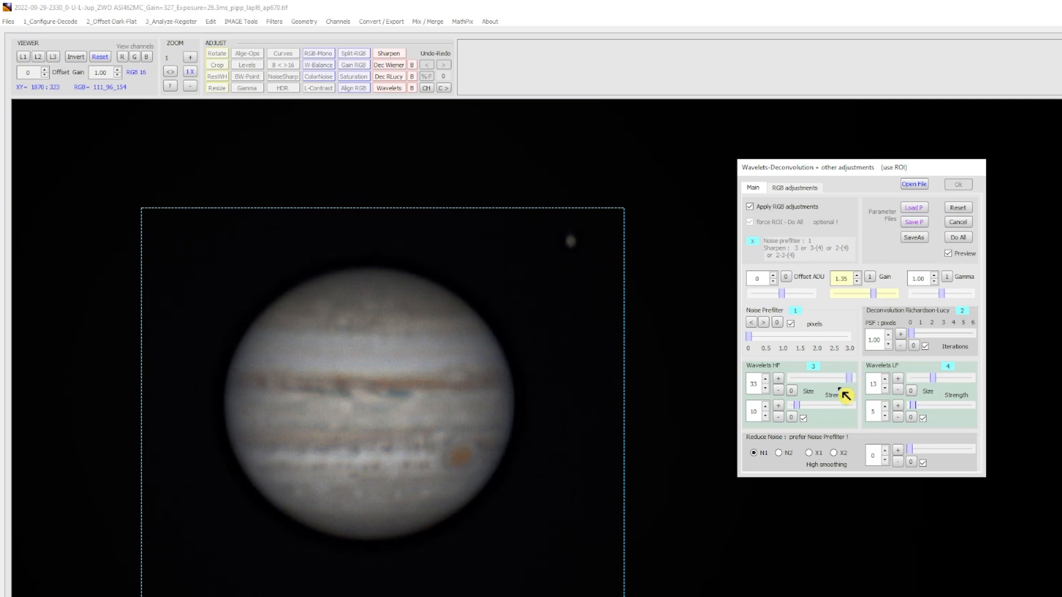
click(778, 379)
click(778, 390)
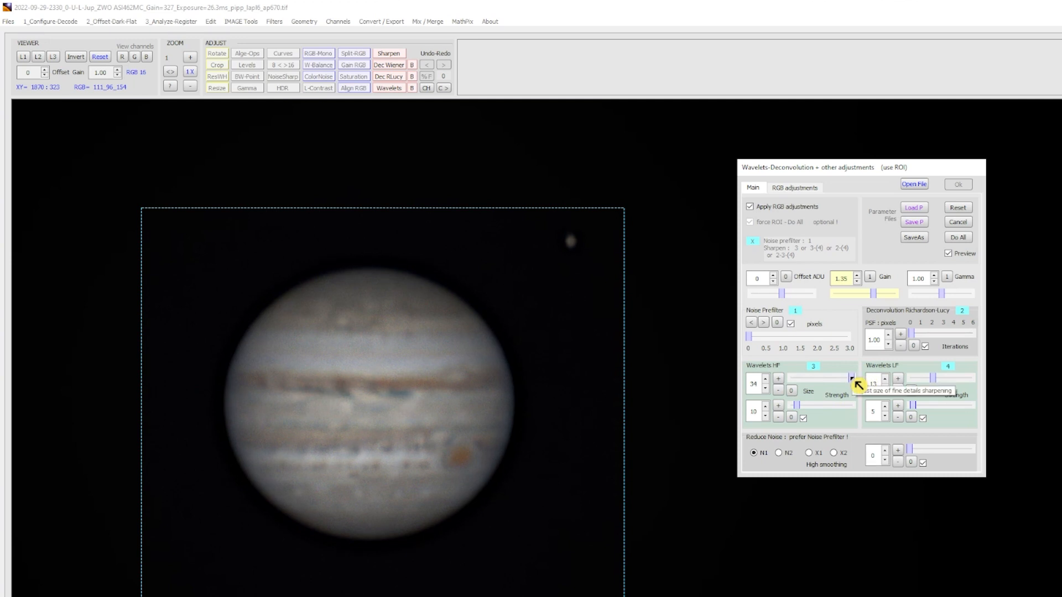
drag(932, 387, 943, 381)
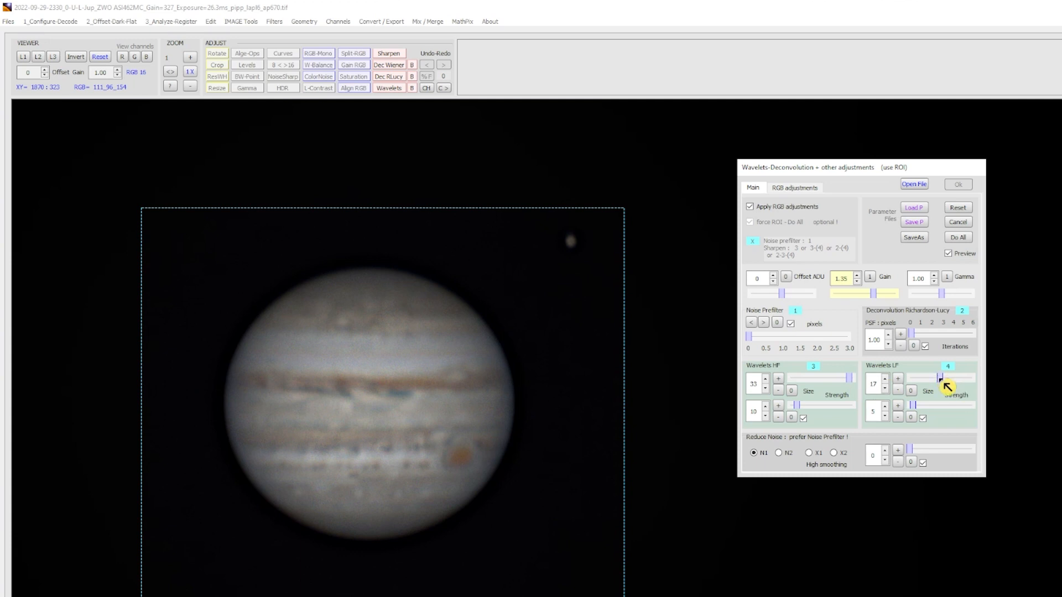
drag(851, 381, 853, 384)
click(940, 377)
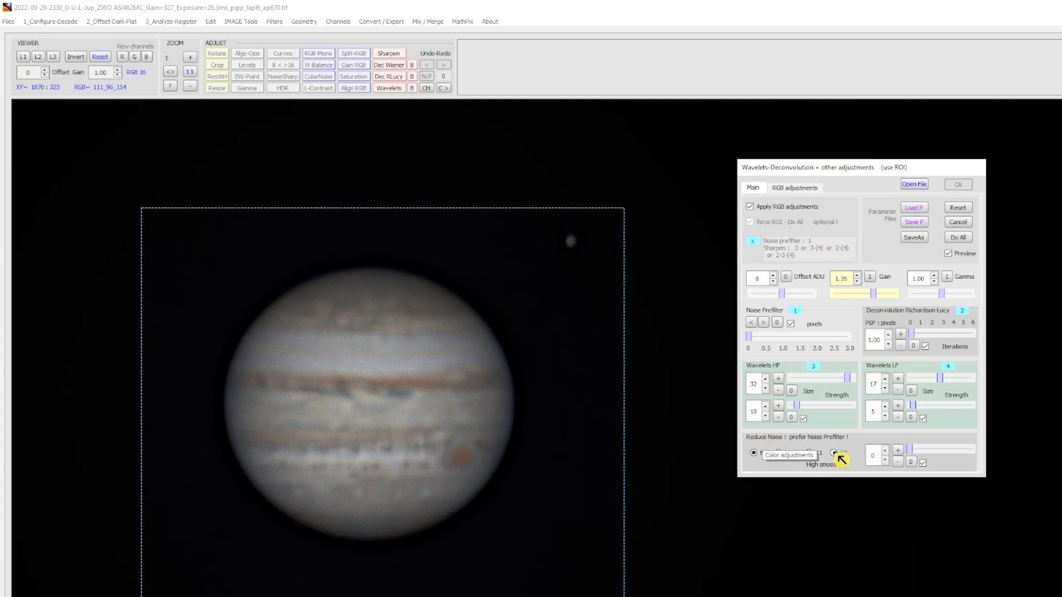
Step: Try X2 high-smoothing noise reduction and the noise prefilter, returning both amounts to 0
click(833, 453)
mouse_move(914, 452)
mouse_down()
mouse_move(934, 452)
mouse_move(917, 453)
mouse_move(922, 463)
mouse_up()
click(912, 462)
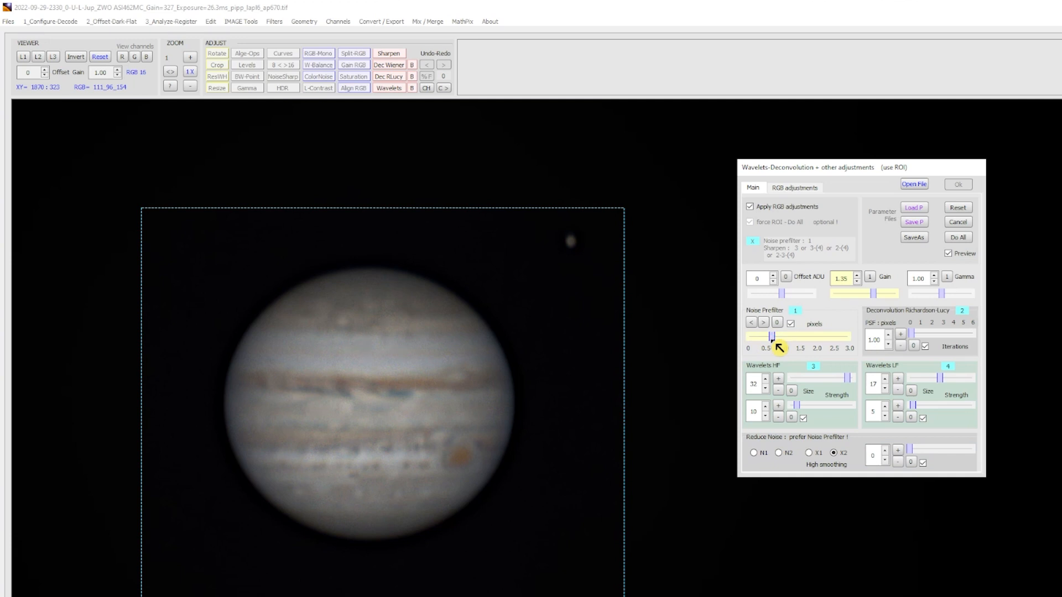
drag(771, 337, 749, 337)
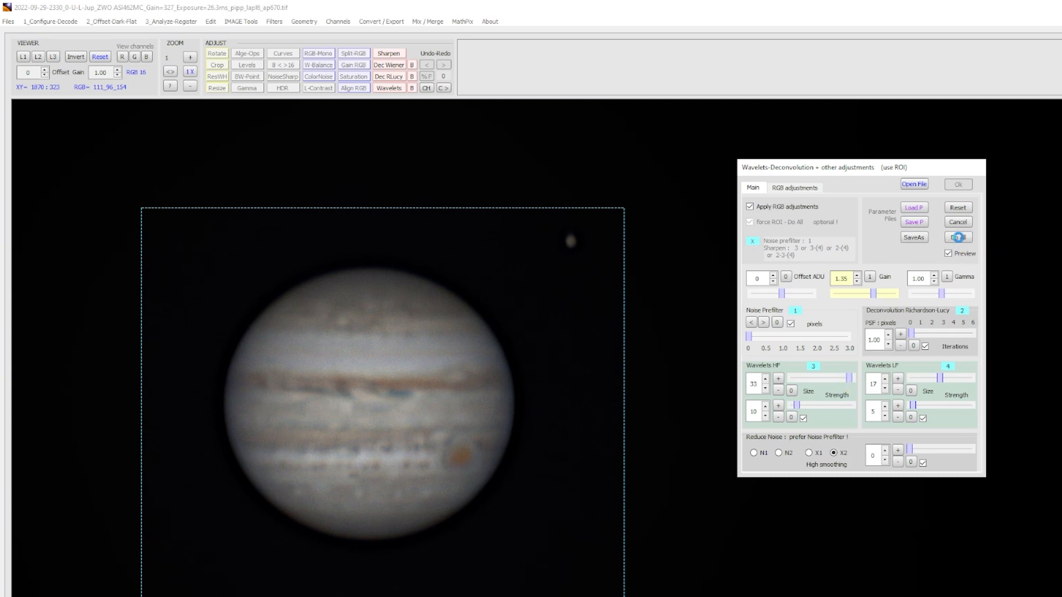
Step: Apply the wavelet and gain adjustments to the whole image and accept the result
click(958, 237)
click(958, 184)
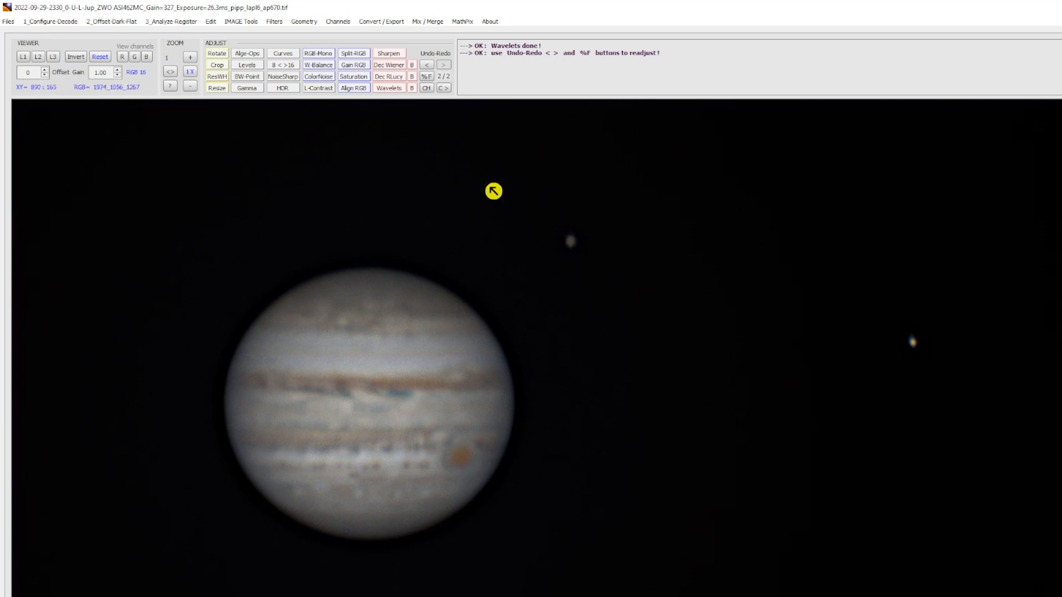
Step: Set the colour saturation to 21, previewing it on a region around Jupiter, and apply it to the whole image
click(357, 80)
drag(130, 110, 805, 149)
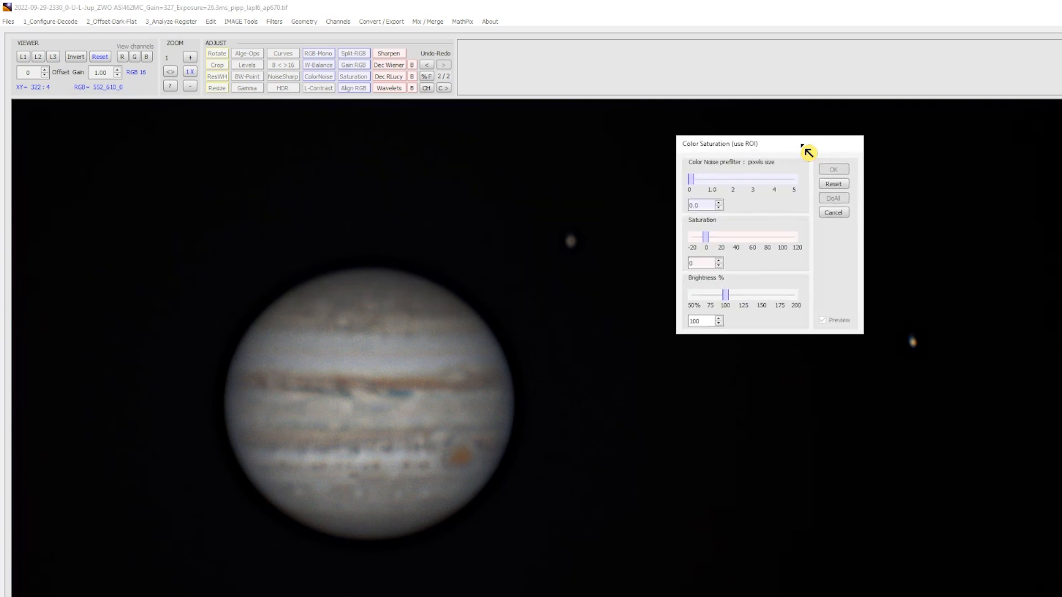
drag(710, 240, 723, 239)
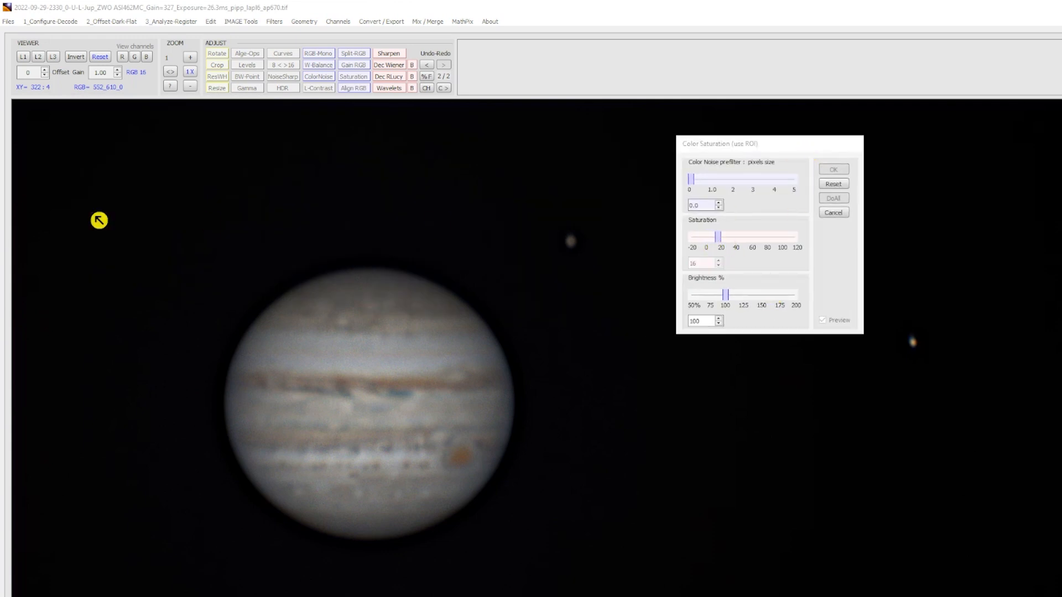
drag(68, 178, 666, 594)
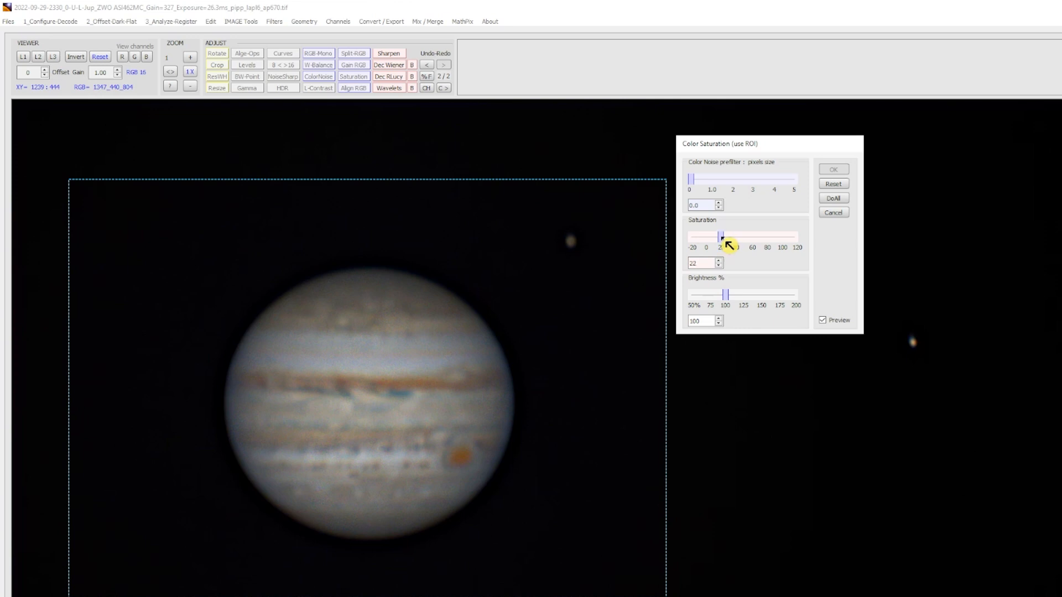
drag(725, 241, 723, 241)
drag(719, 237, 721, 237)
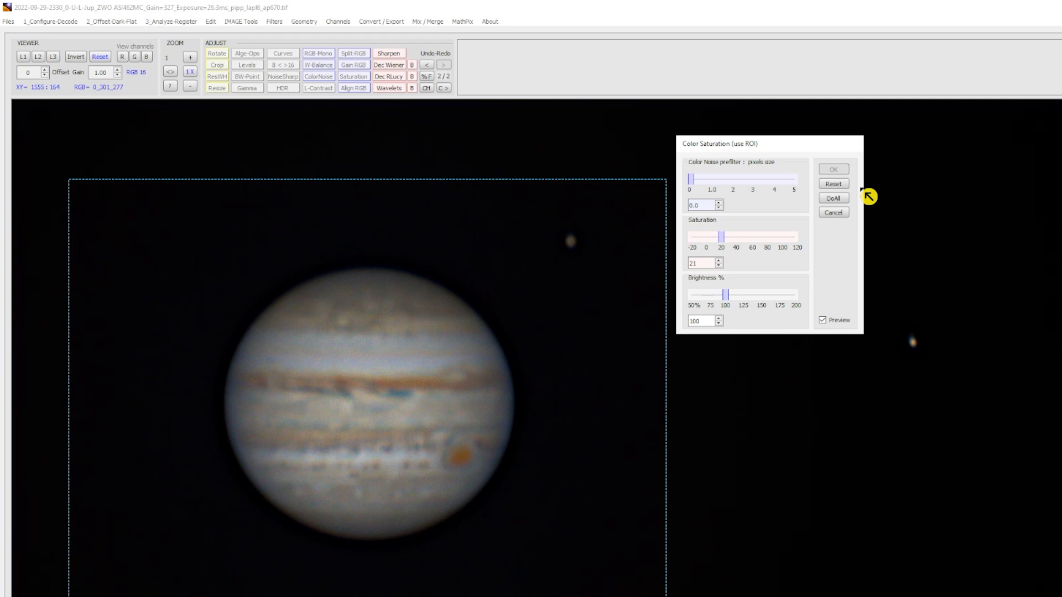
click(833, 198)
click(841, 170)
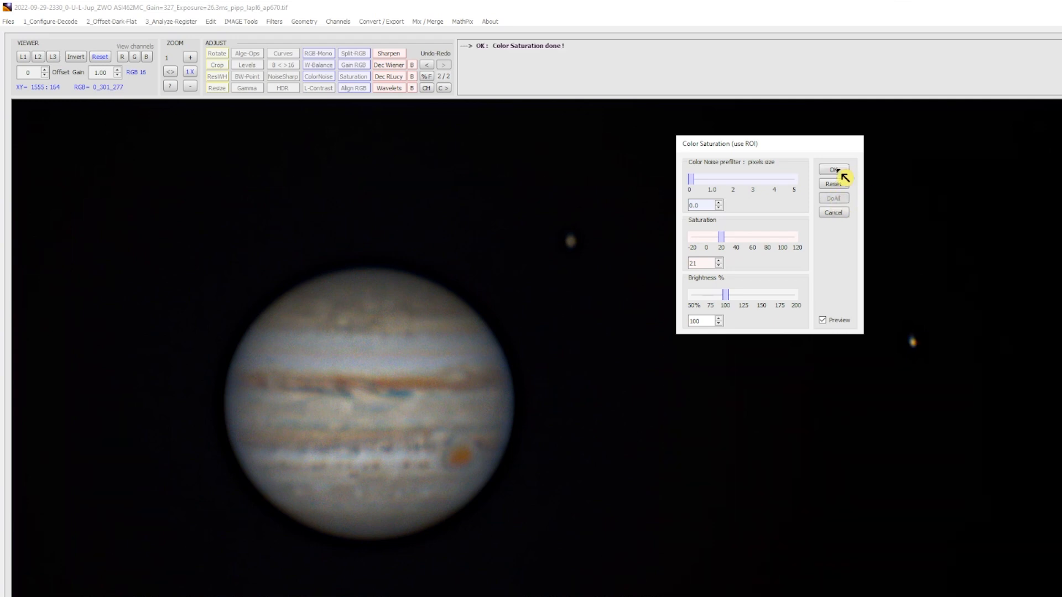
Step: Try the automatic white balance on a region over Jupiter's upper half, then return it to the whole image and accept it
click(319, 66)
drag(138, 110, 808, 135)
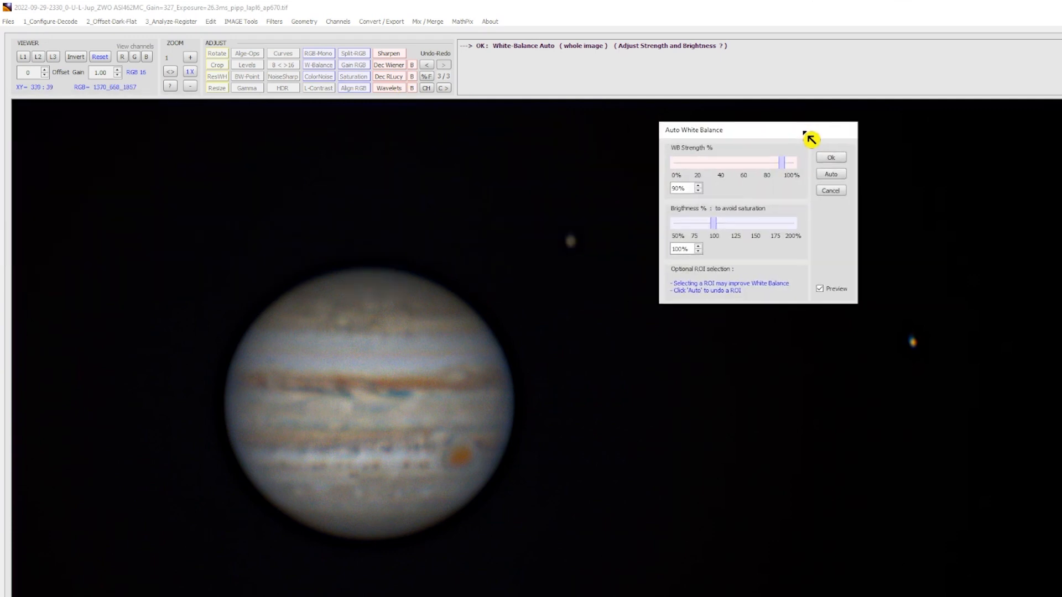
drag(115, 187, 455, 385)
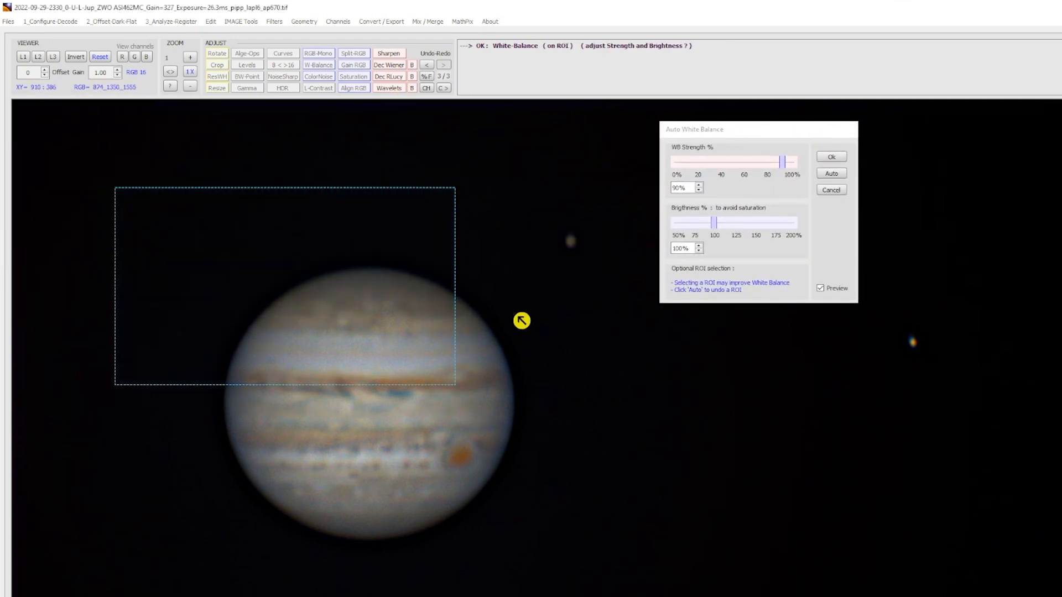
click(824, 175)
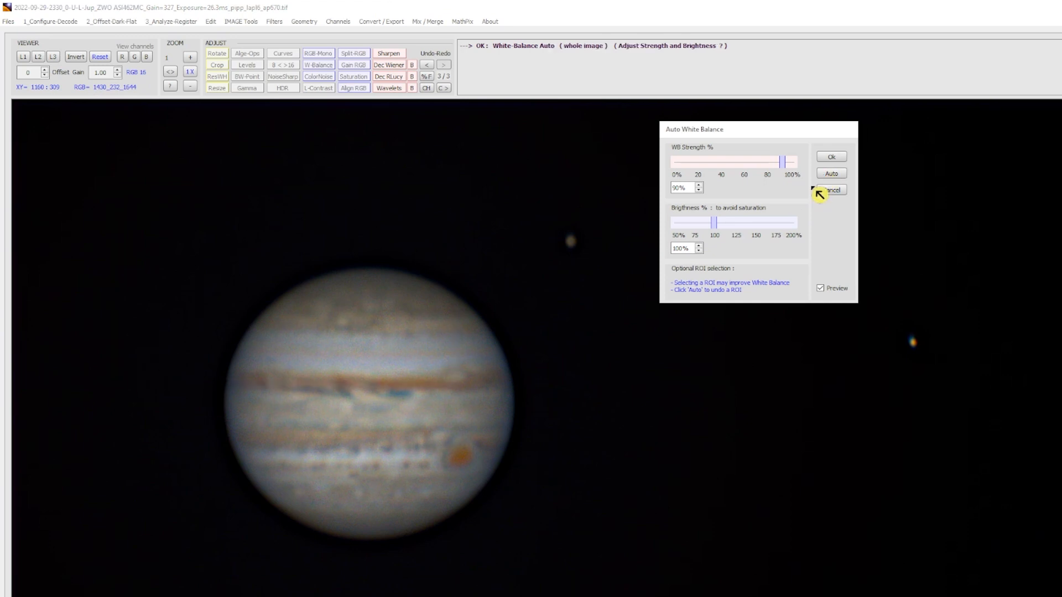
click(833, 158)
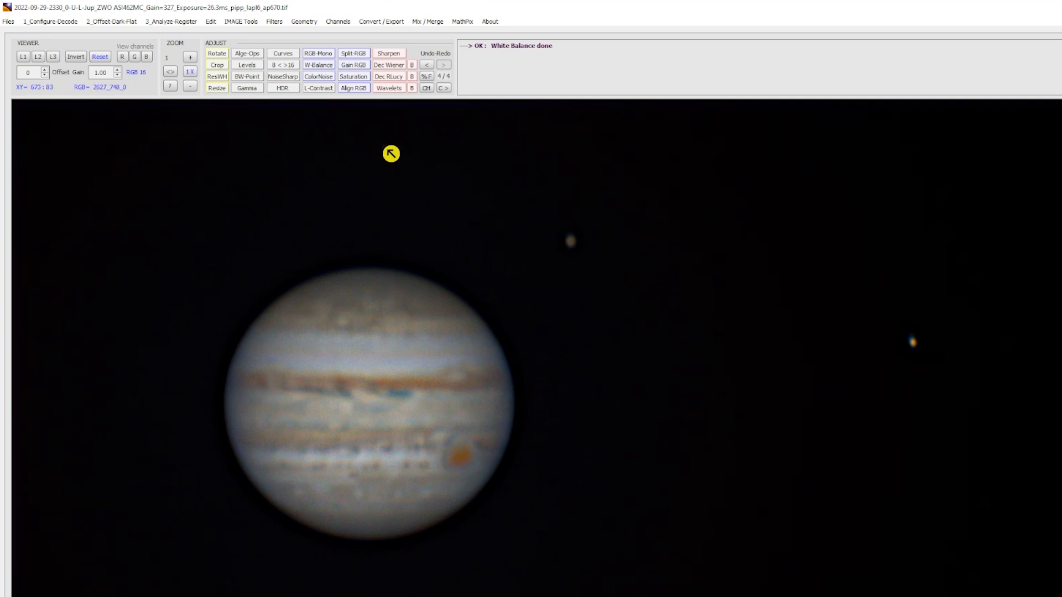
Step: Preview standard noise reduction of about 4 and 2-pixel sharpening of about 10 on a region around Jupiter
click(284, 81)
drag(148, 110, 790, 138)
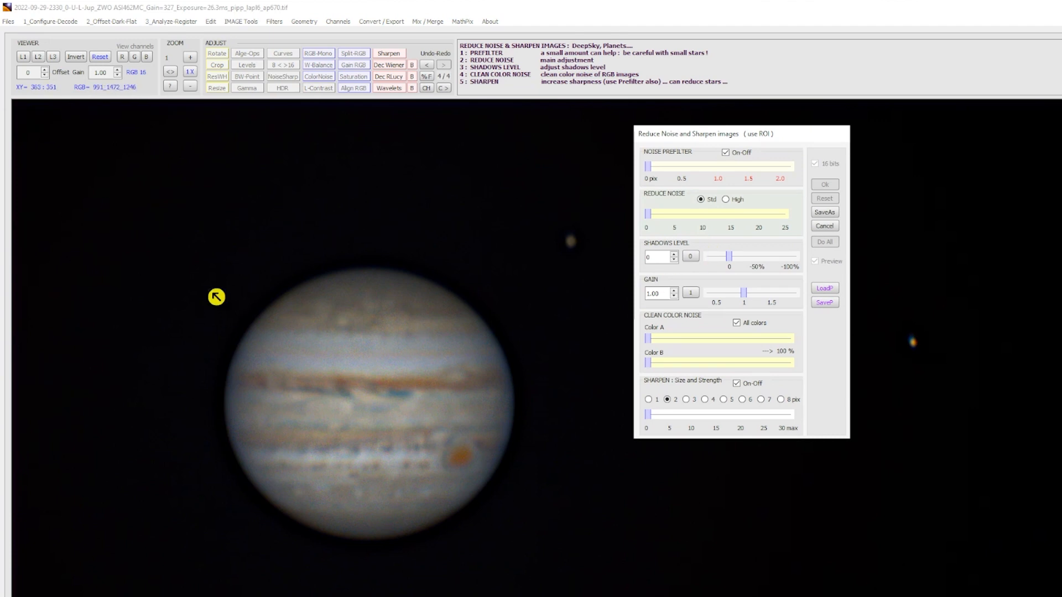
drag(146, 217, 616, 573)
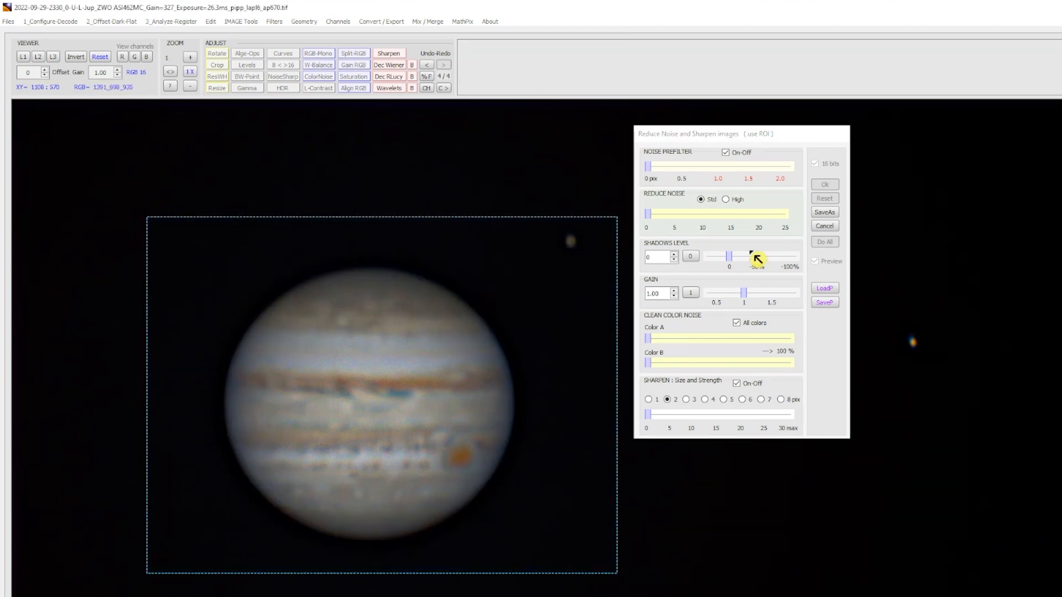
click(654, 216)
drag(655, 217, 670, 223)
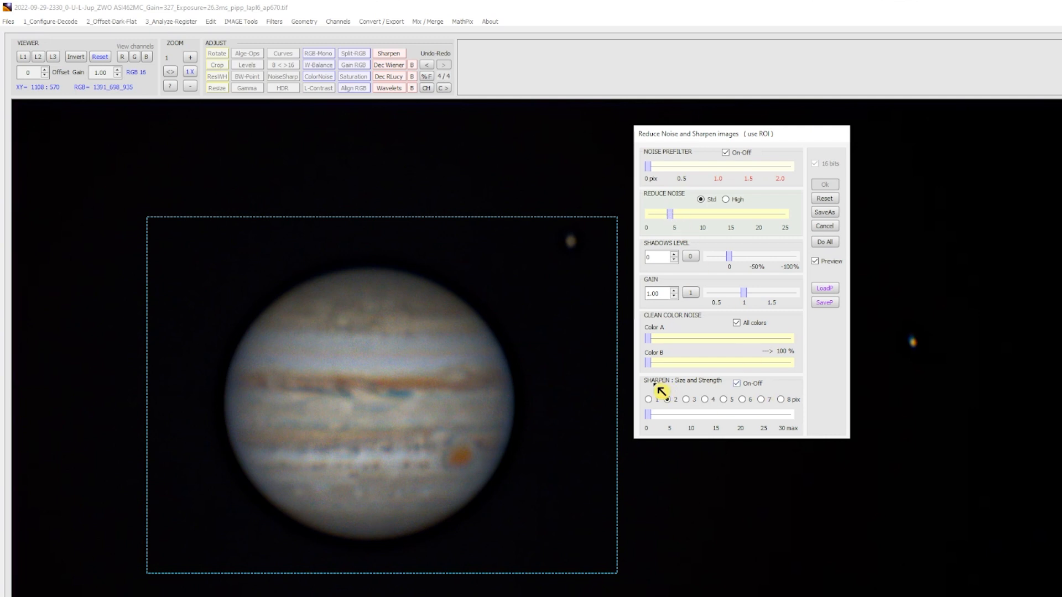
drag(648, 415, 697, 420)
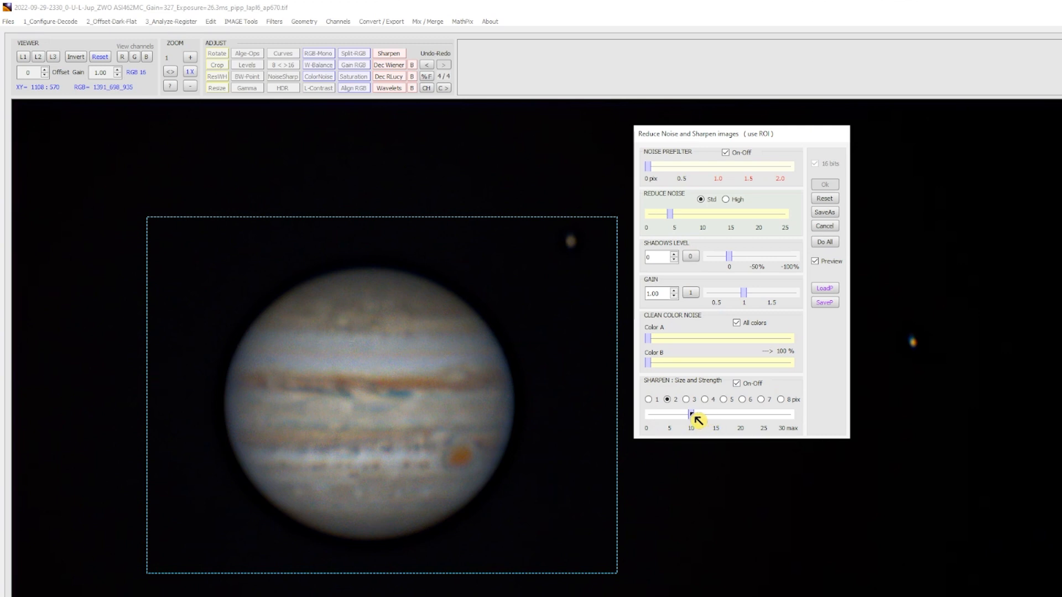
Step: Return the noise reduction to 0, with the noise prefilter at about 0.7 and the sharpening strength at about 12
drag(674, 217, 649, 216)
drag(653, 170, 706, 169)
drag(695, 419, 705, 418)
drag(711, 173, 706, 172)
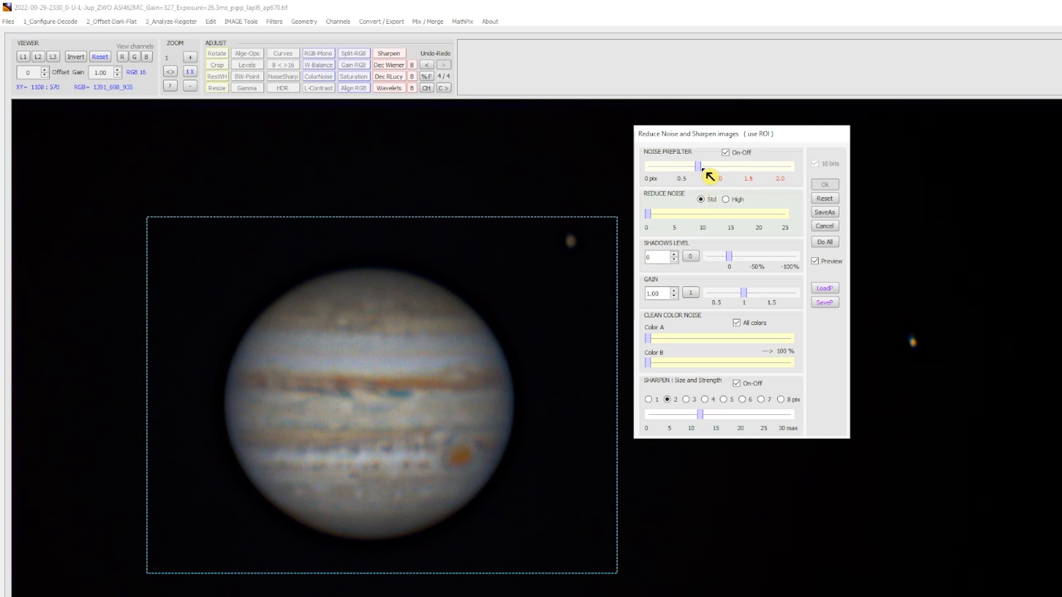
Step: Keep standard noise reduction at 0, refine the prefilter to about 0.8 and sharpening to about 5, and apply the filter to the whole image
mouse_move(654, 217)
mouse_down()
mouse_move(737, 217)
mouse_move(636, 220)
mouse_up()
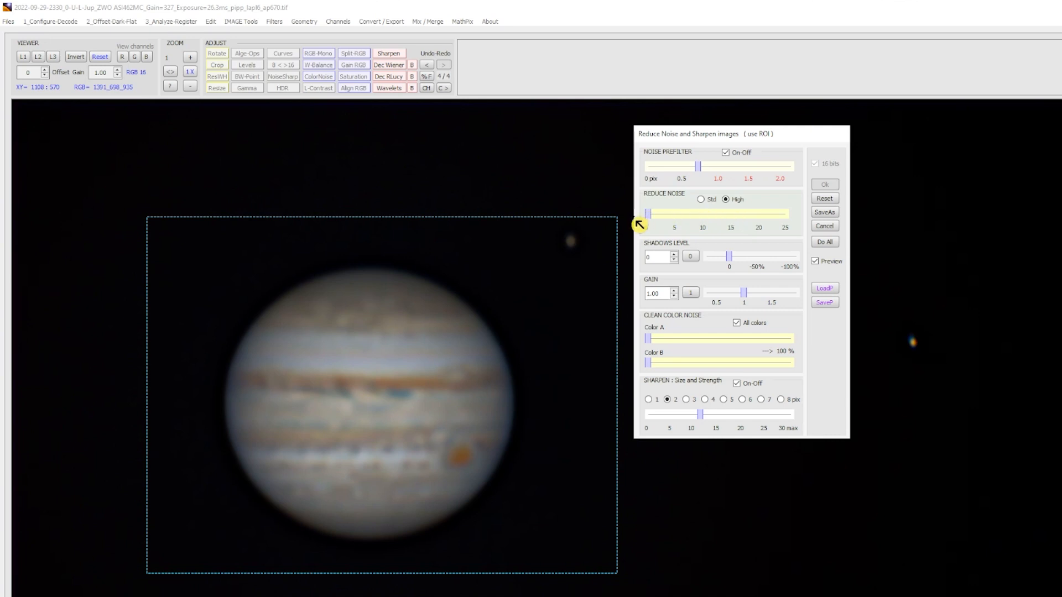
click(701, 199)
mouse_move(699, 166)
mouse_down()
mouse_move(722, 166)
mouse_move(698, 172)
mouse_up()
drag(704, 418, 680, 419)
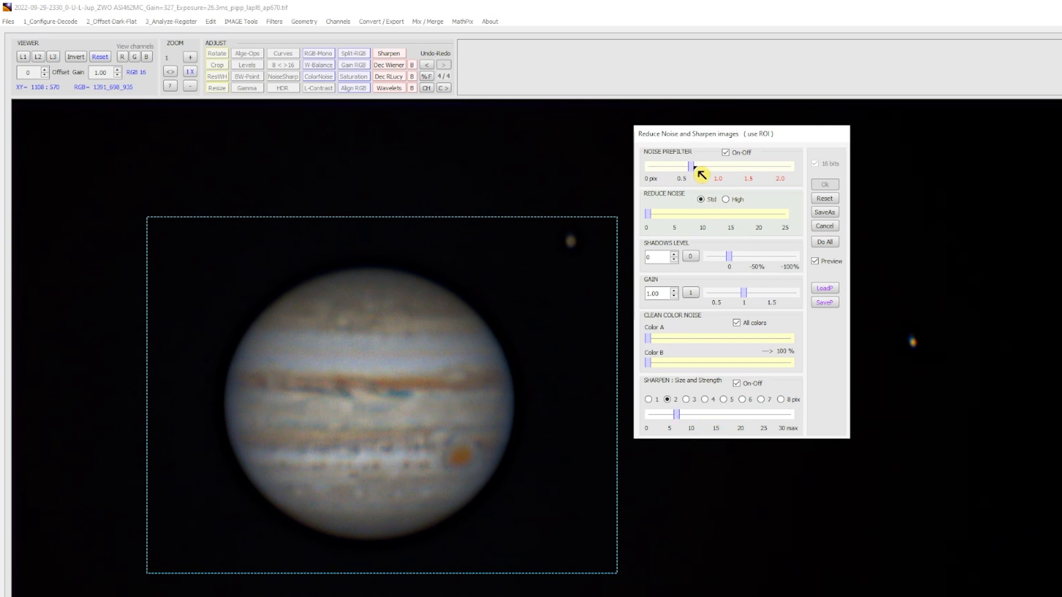
drag(694, 169, 706, 167)
click(828, 246)
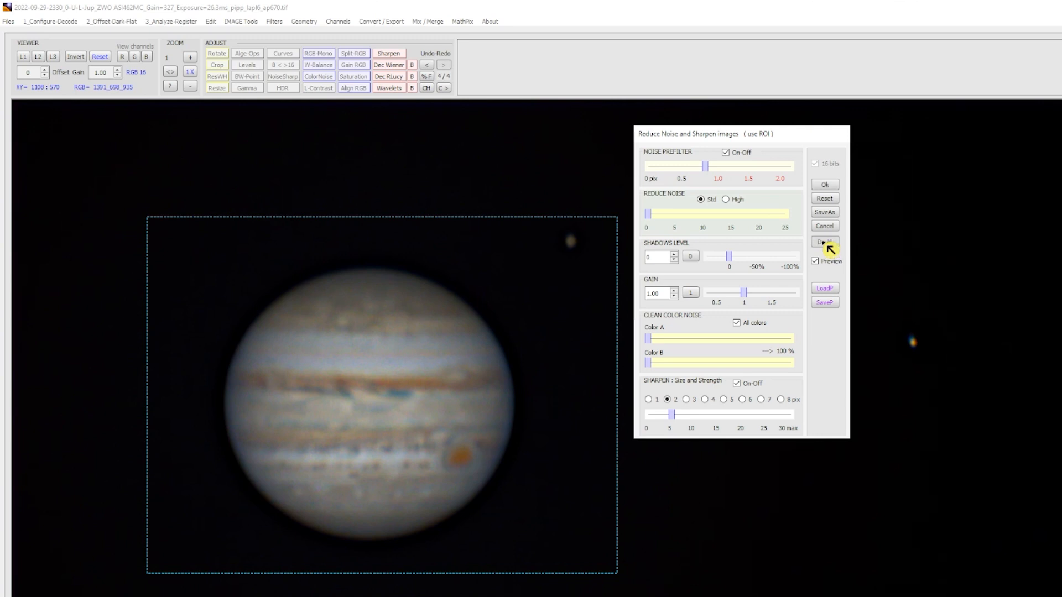
click(826, 186)
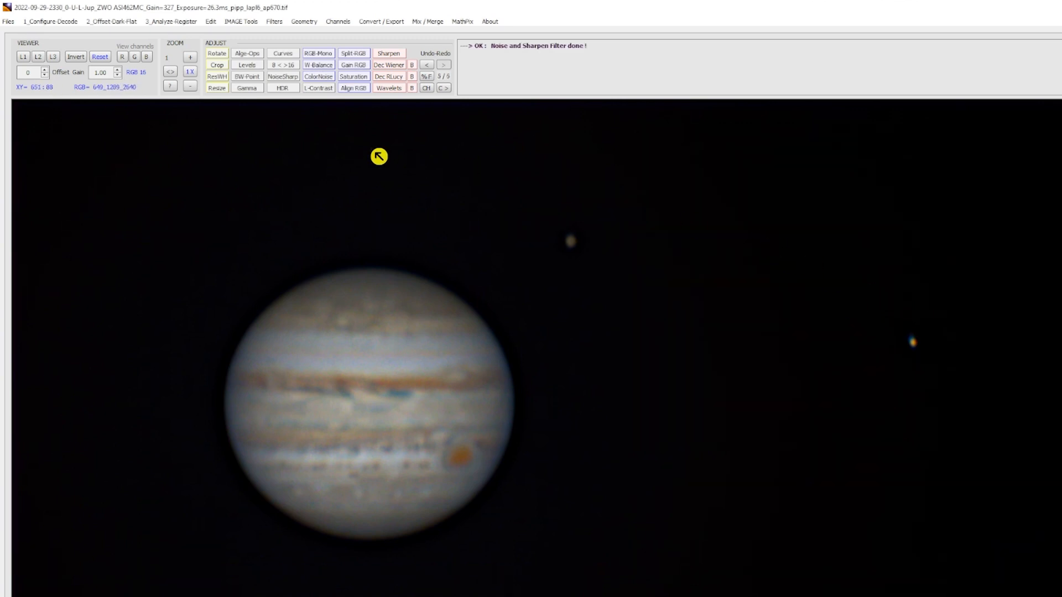
Step: Align the red and blue channels automatically on a region enclosing Jupiter and the nearer moon
click(354, 88)
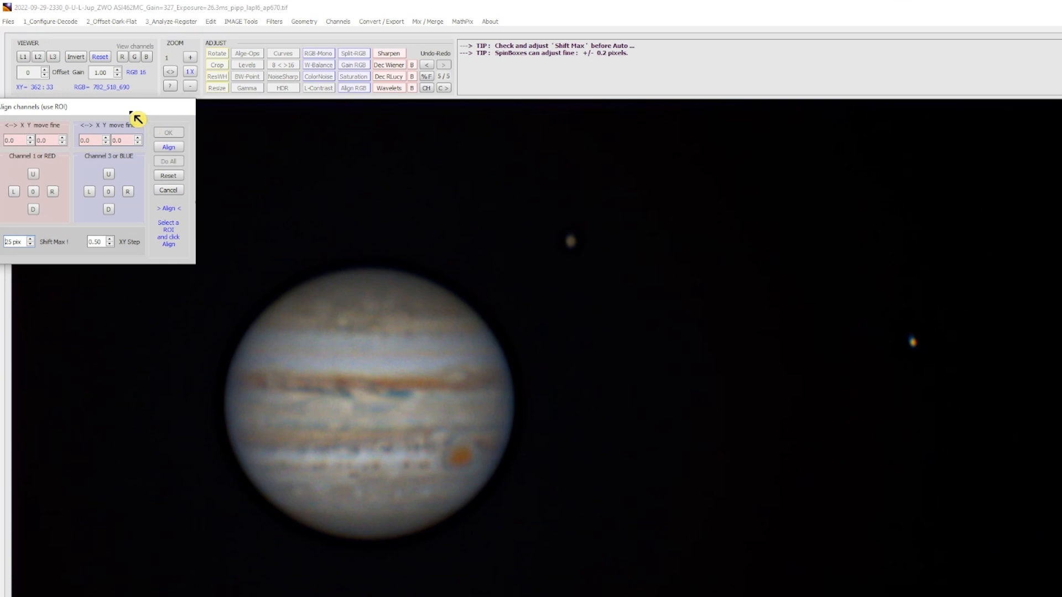
drag(136, 115, 832, 150)
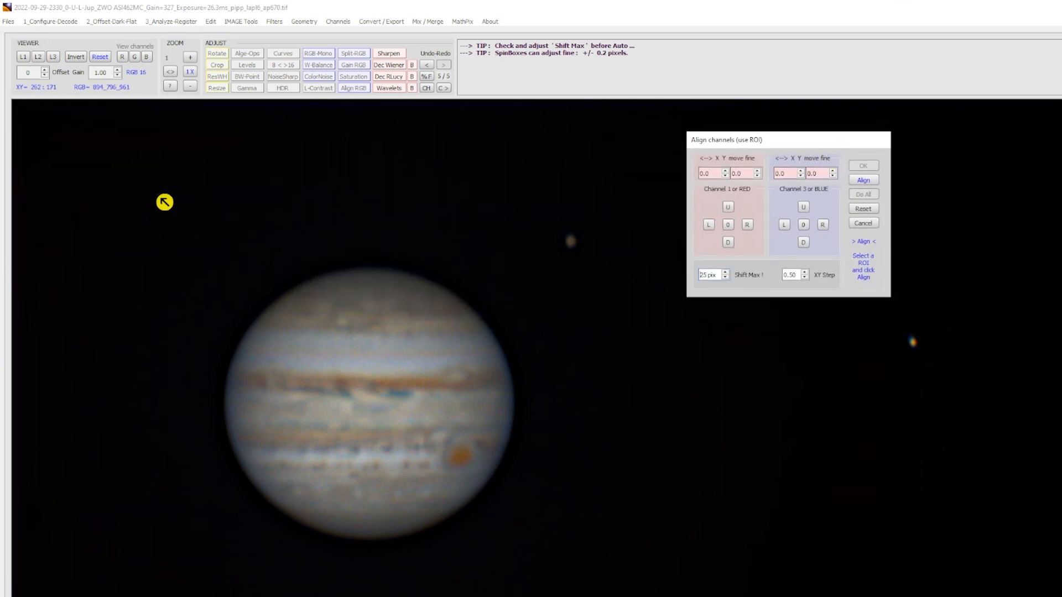
drag(157, 193, 661, 596)
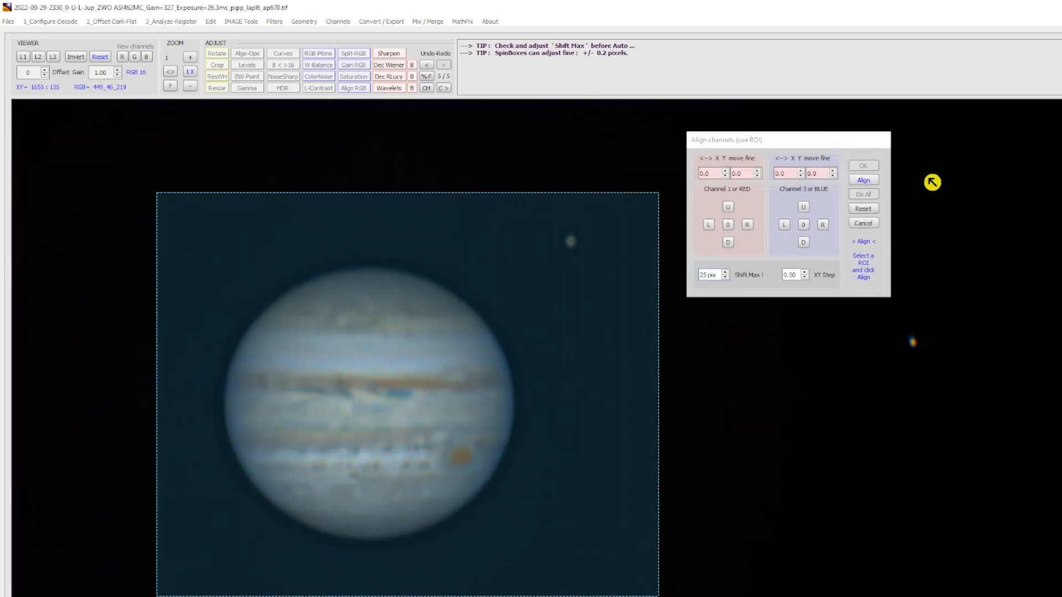
click(868, 191)
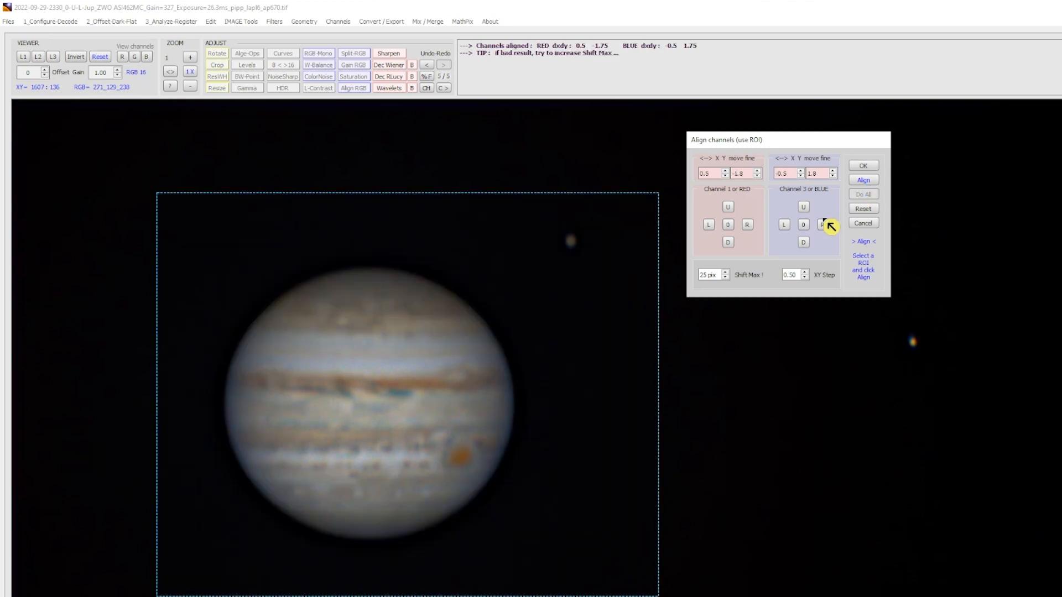
Step: Try shifting the blue channel manually to X 24.0 and Y -6.7, raising the XY step to 3.50
click(802, 207)
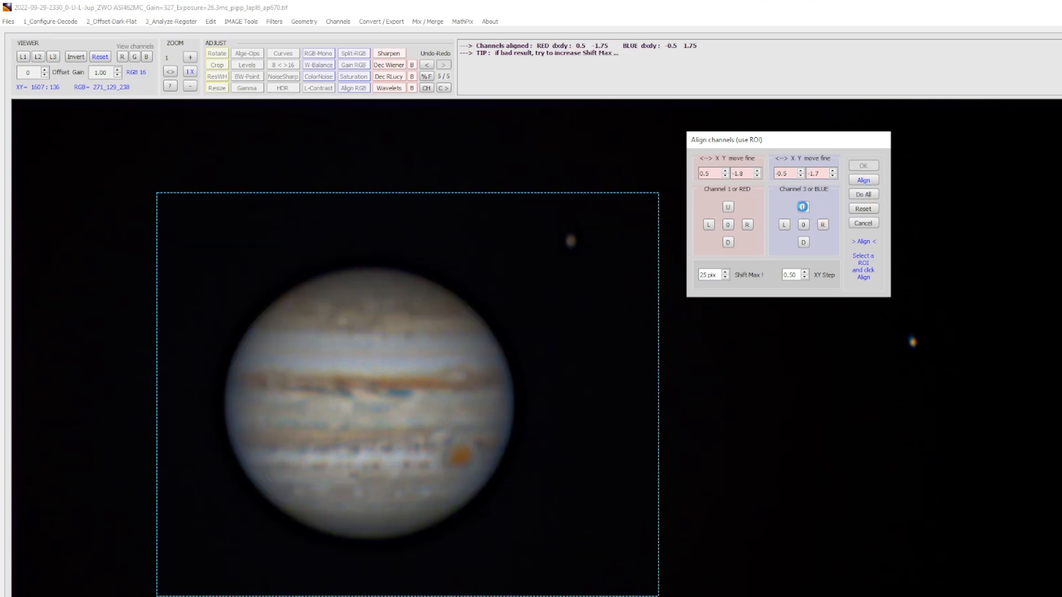
click(802, 207)
click(805, 272)
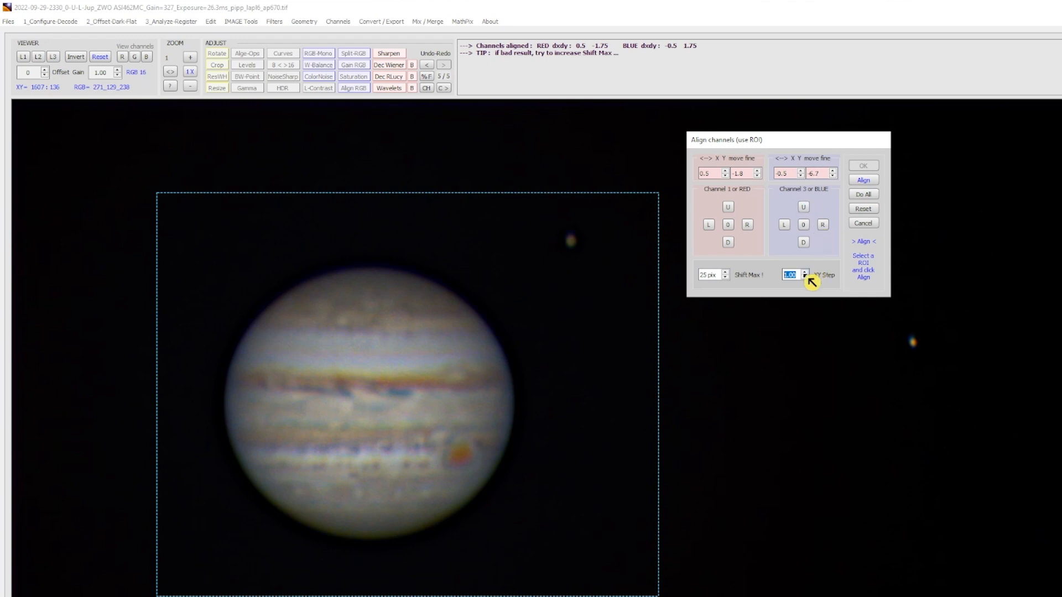
click(822, 225)
click(822, 225)
click(822, 224)
click(823, 225)
click(822, 224)
click(823, 225)
click(822, 224)
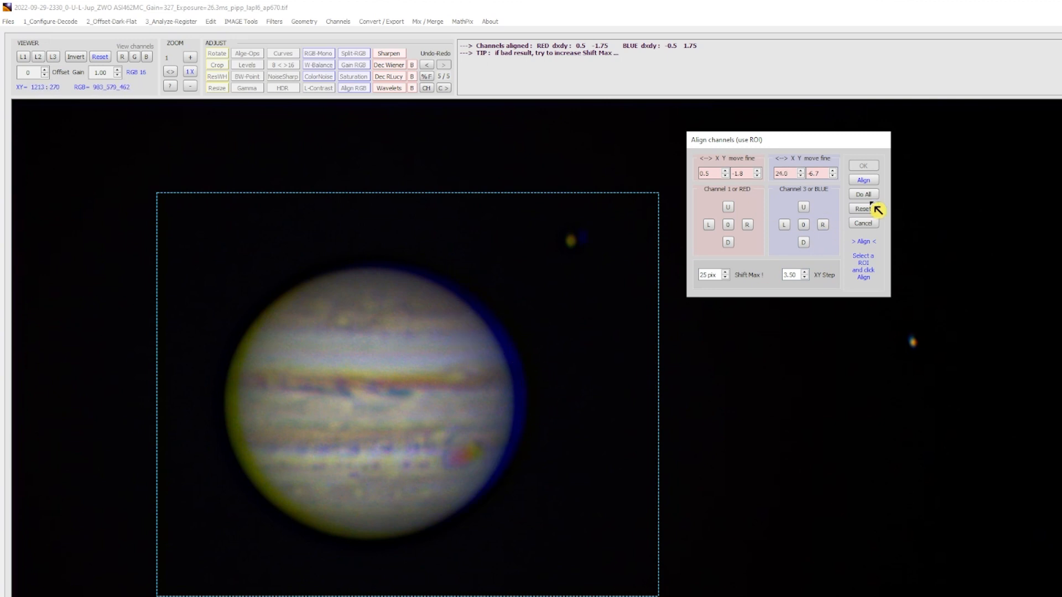
Step: Realign the colour channels automatically on the same region and accept the alignment
click(862, 180)
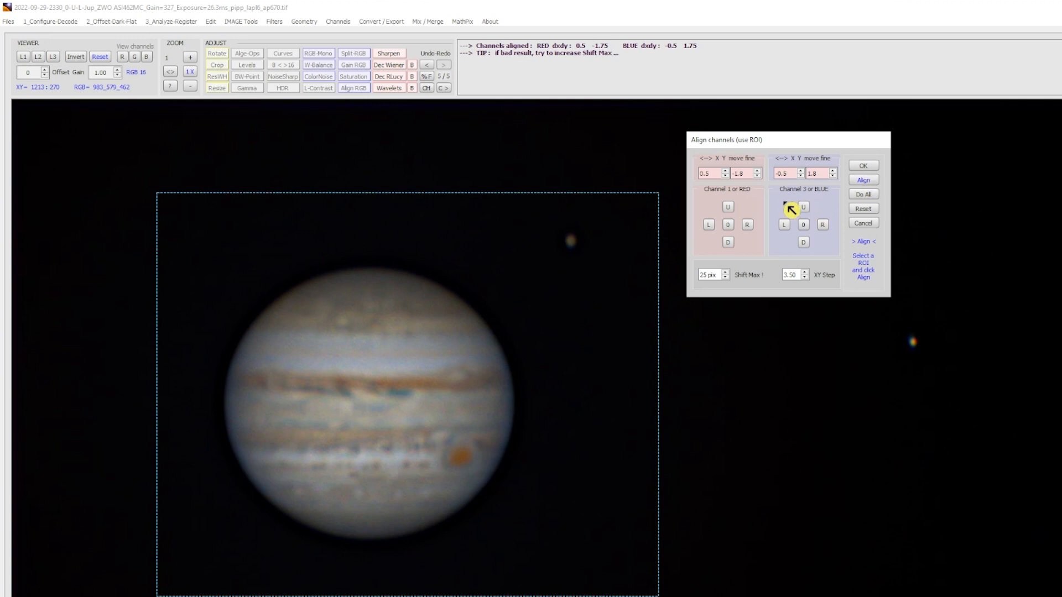
click(862, 169)
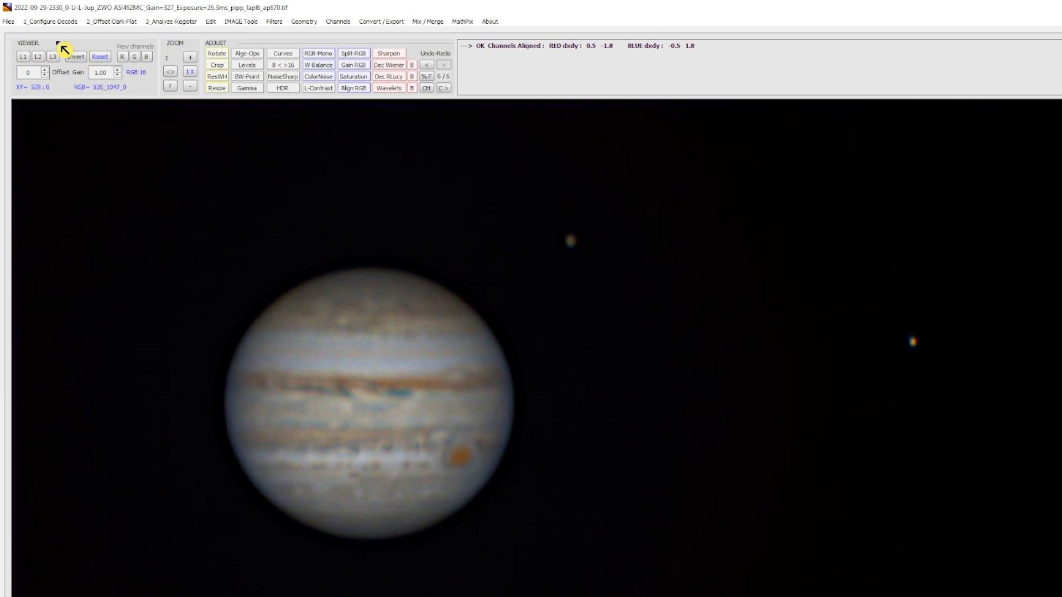
Step: Save the processed image as a TIFF named fin in the AS_P30 folder
click(10, 22)
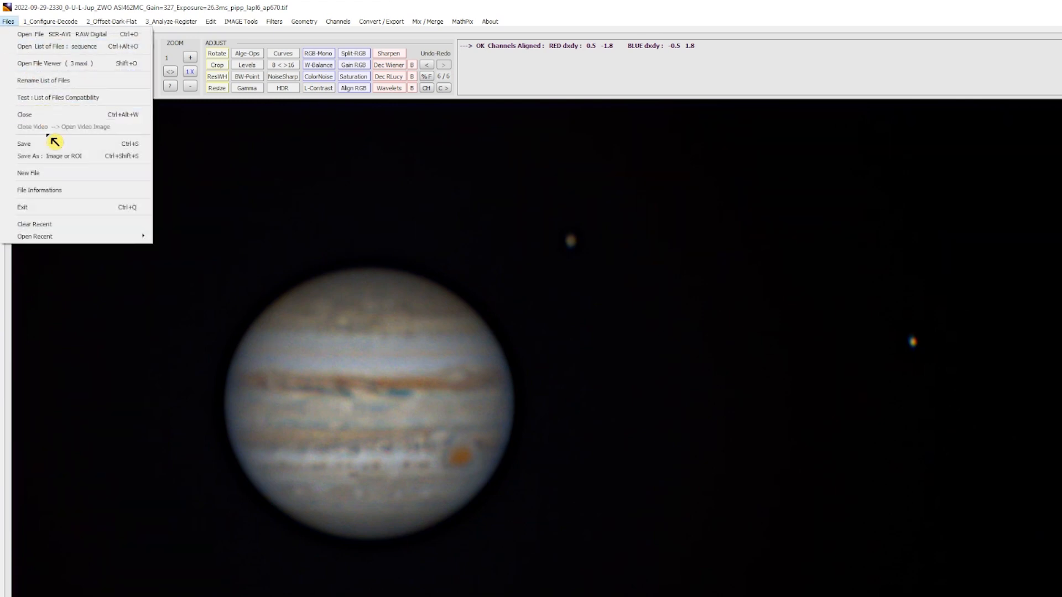
click(62, 157)
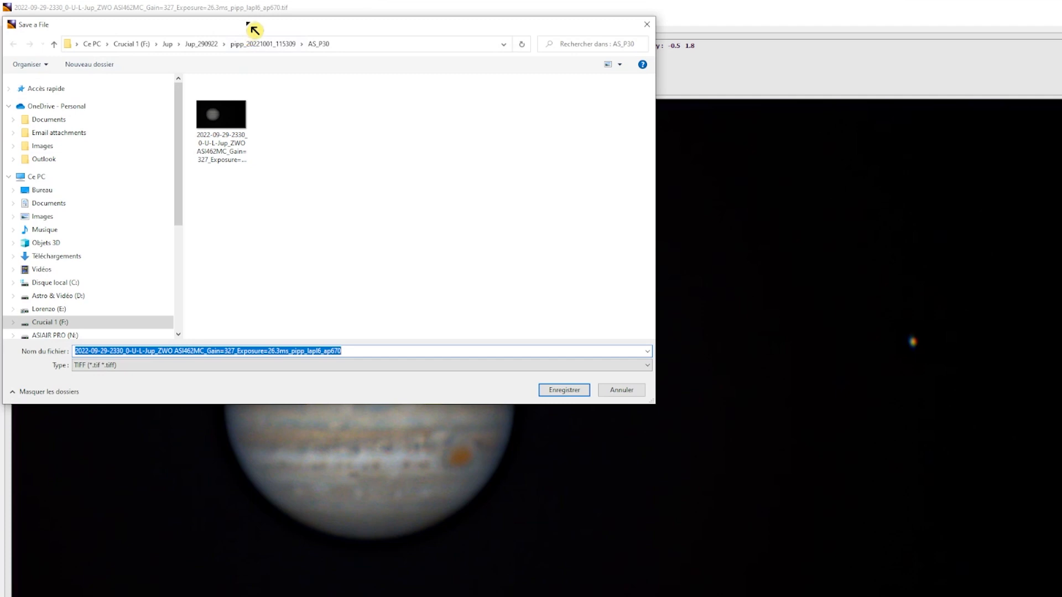
text(fi)
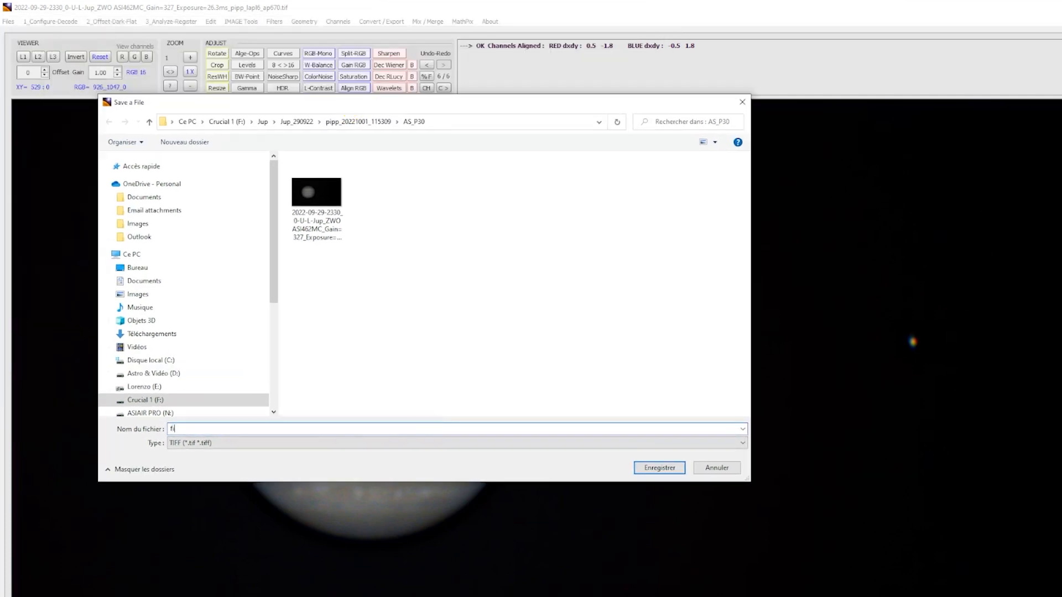
text(n)
click(661, 469)
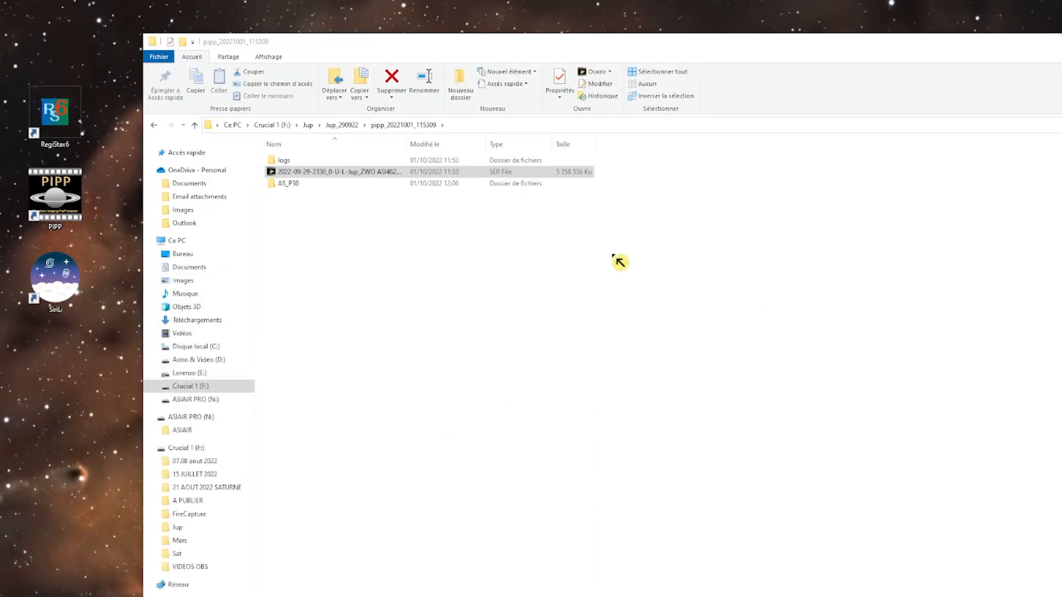
Step: Open the AS_P30 folder in File Explorer and compare the unprocessed stack with the fin image in the photo viewer
click(304, 187)
double_click(304, 187)
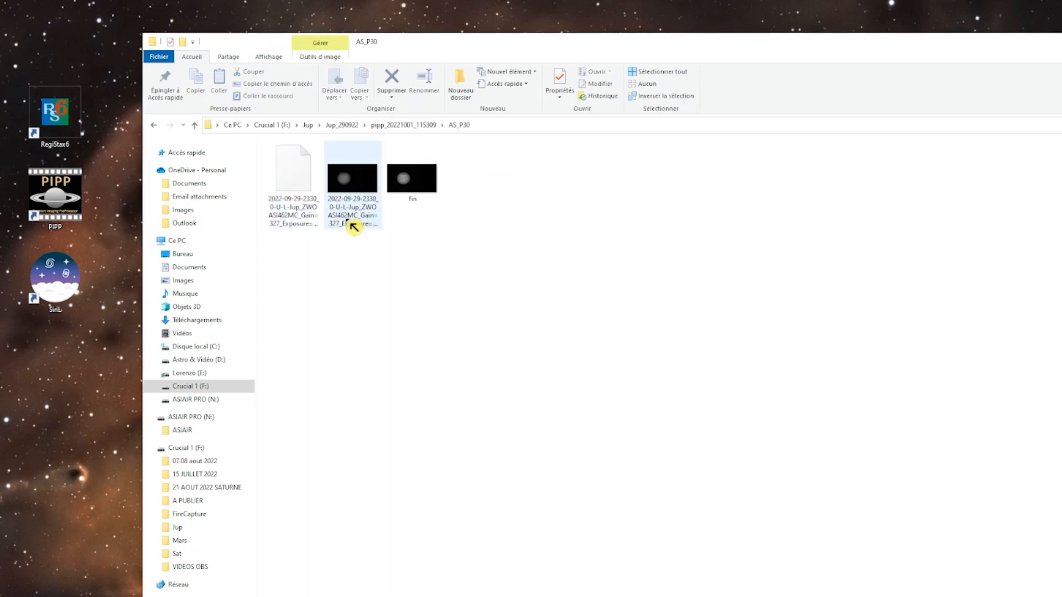
click(368, 184)
key(Return)
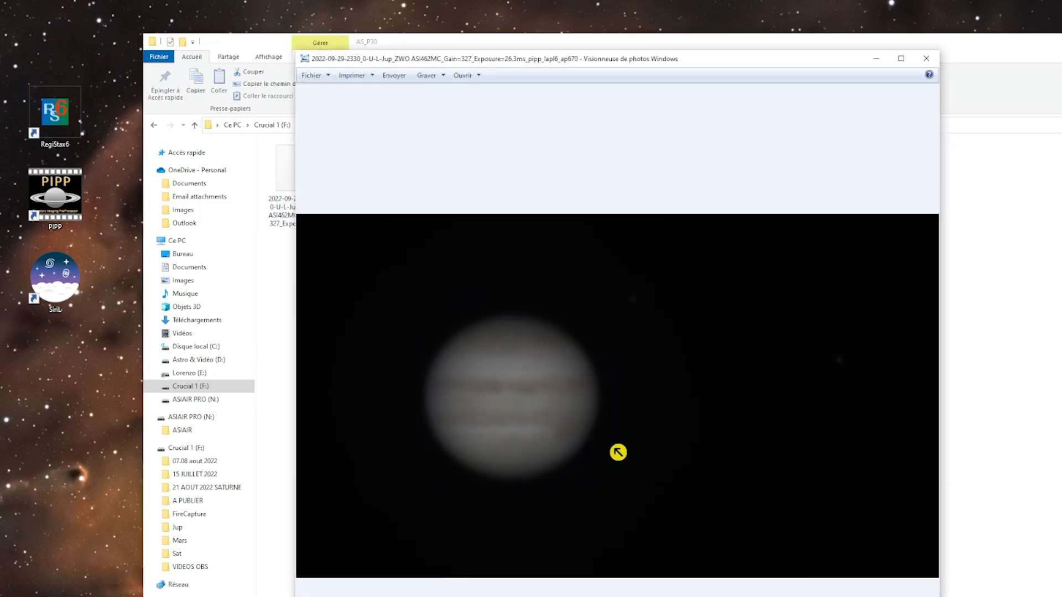
key(Right)
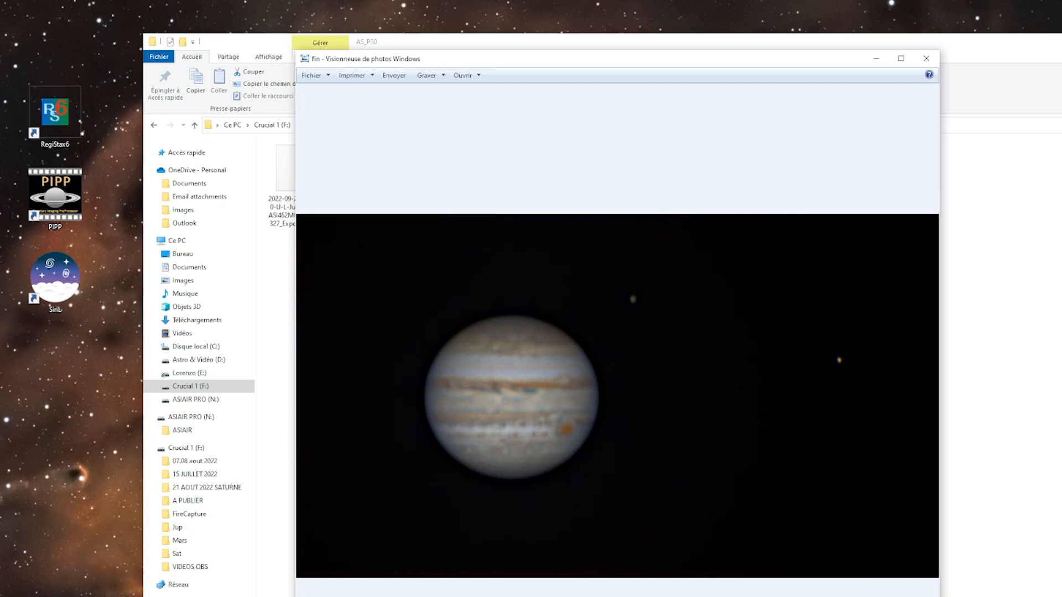
key(Left)
key(Right)
click(927, 58)
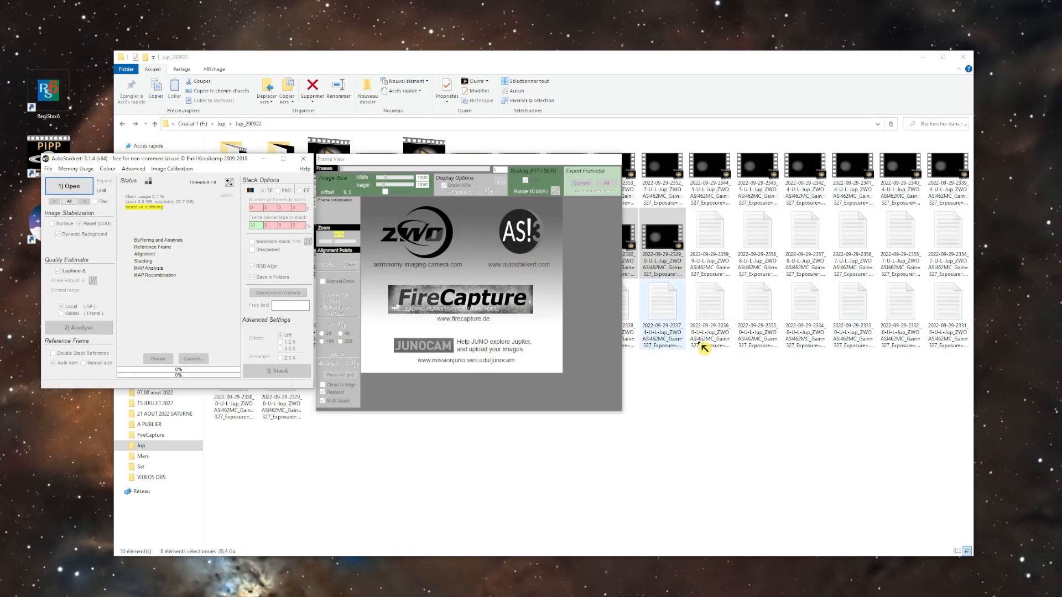
Step: Select the eight SER captures from 2329 to 2336 in the Jup_290922 folder and view their combined properties
click(715, 394)
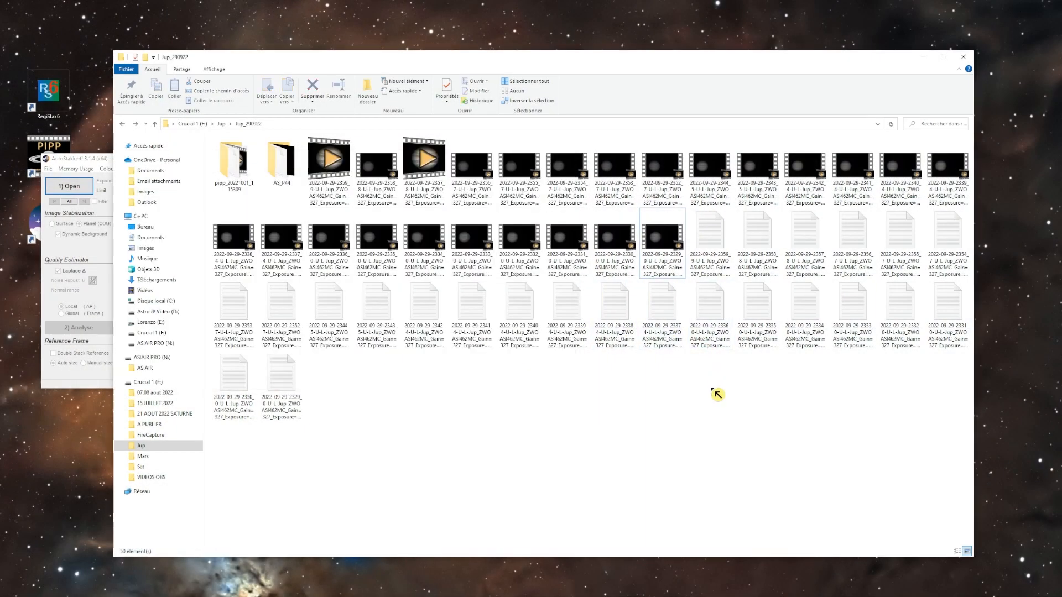
click(323, 241)
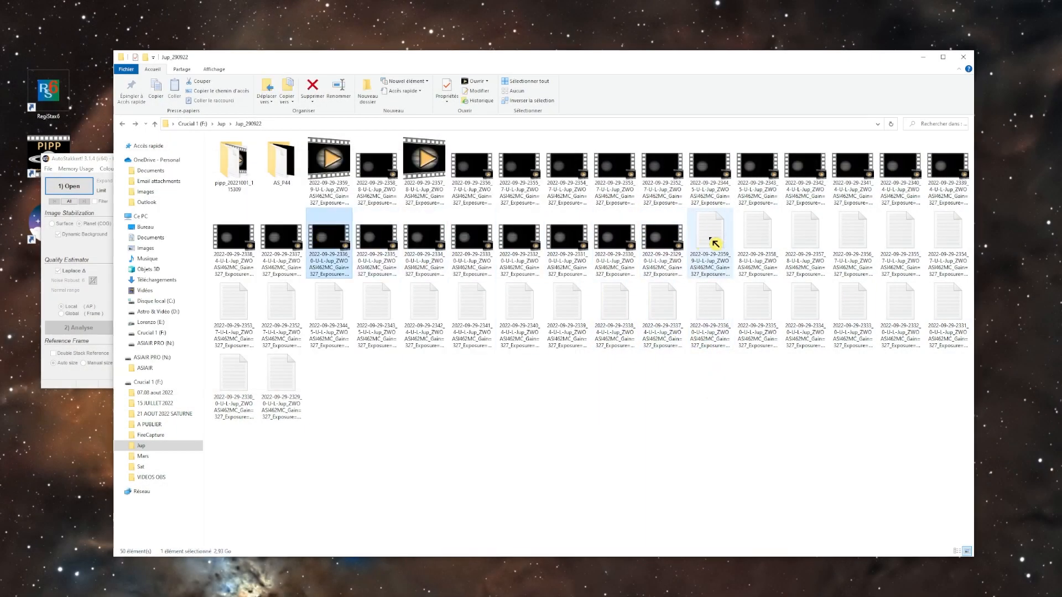
click(668, 242)
click(325, 242)
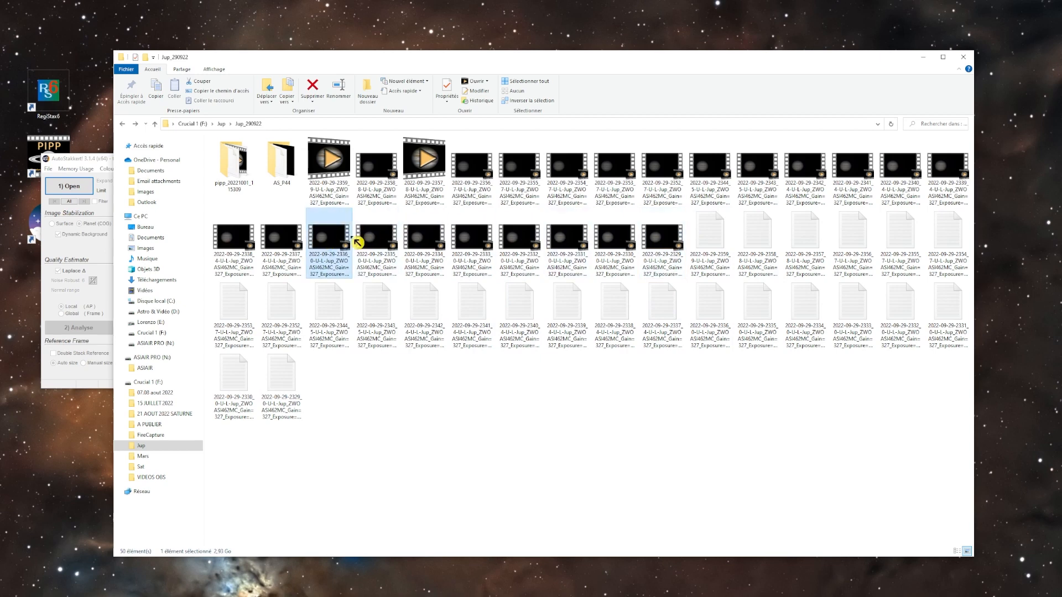
shift+click(676, 238)
right_click(462, 238)
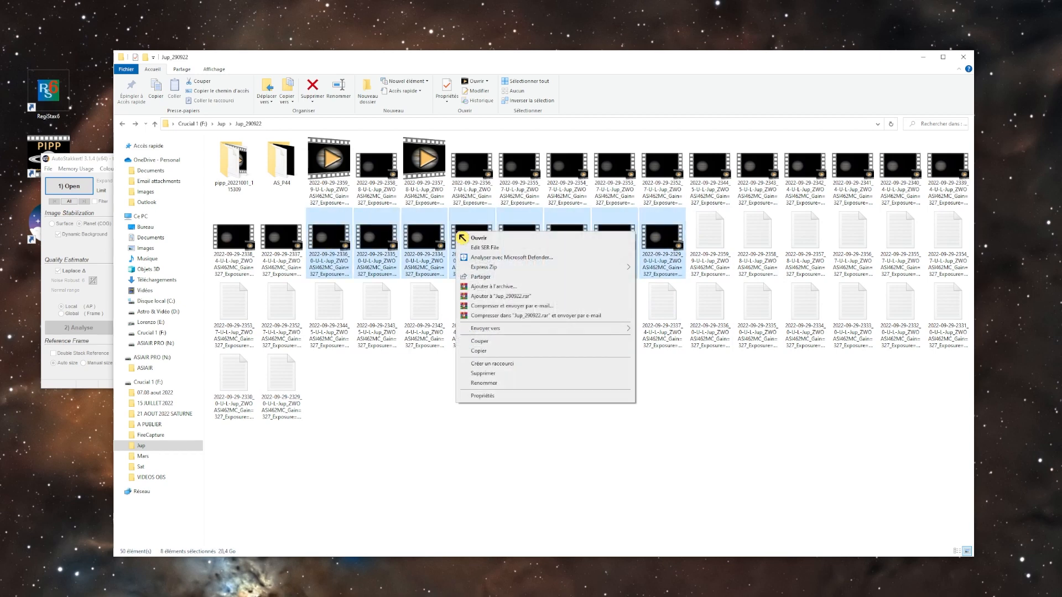
click(504, 397)
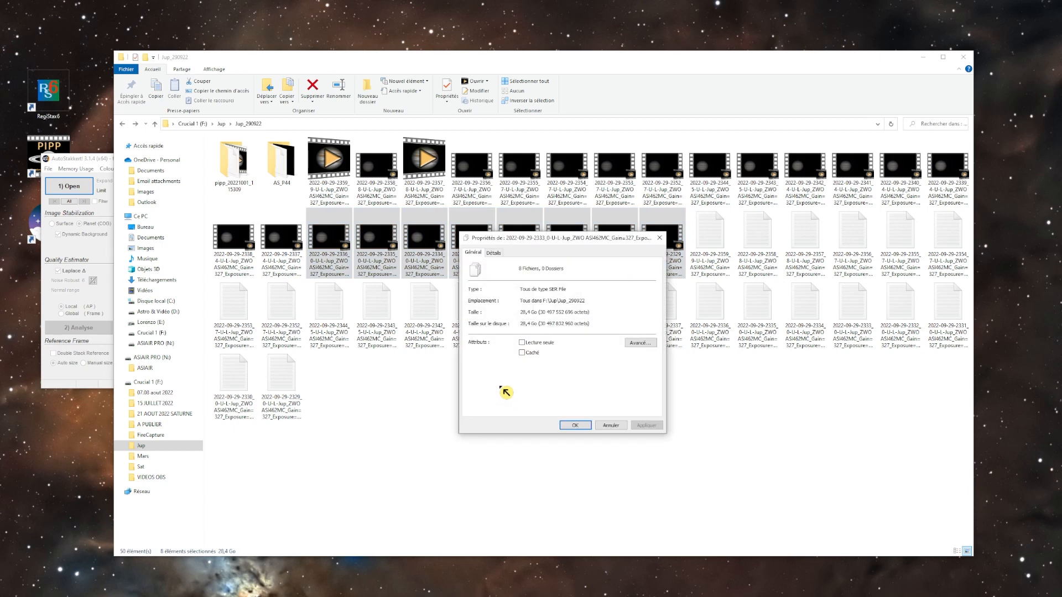
click(575, 428)
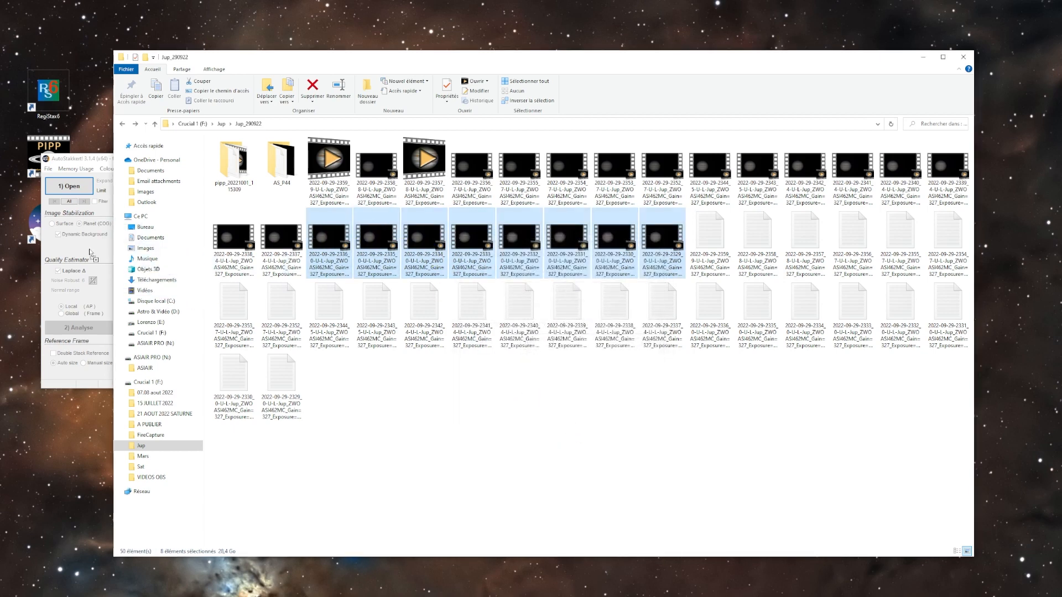
Step: Load the eight selected SER captures into AutoStakkert
drag(90, 250, 90, 252)
click(88, 160)
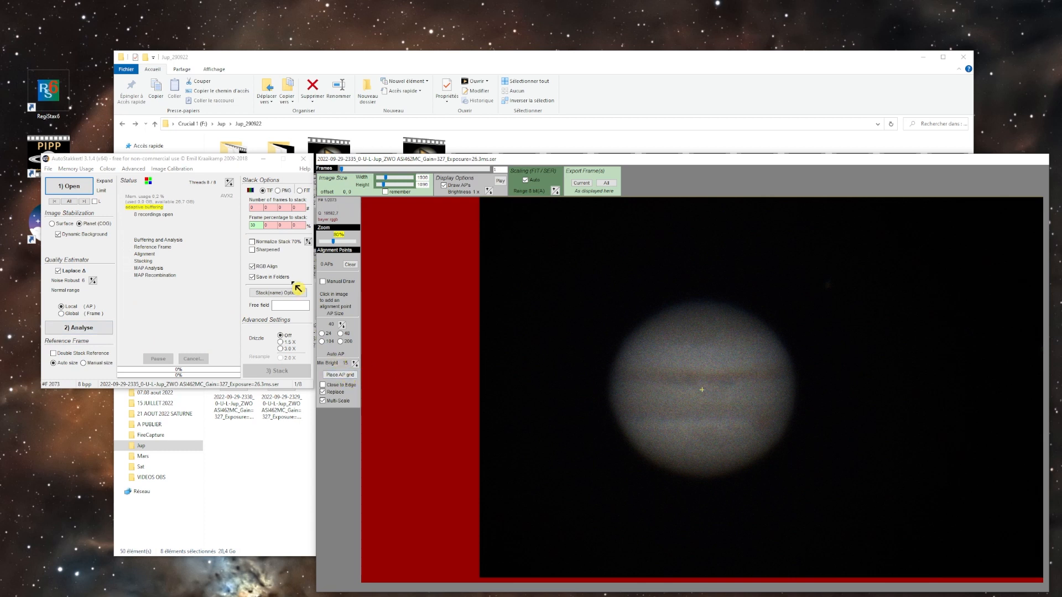
click(273, 227)
click(266, 226)
Step: Open the AS_P44 folder and browse the stacked Jupiter images back and forth in the photo viewer, starting with 2329
click(272, 148)
double_click(288, 166)
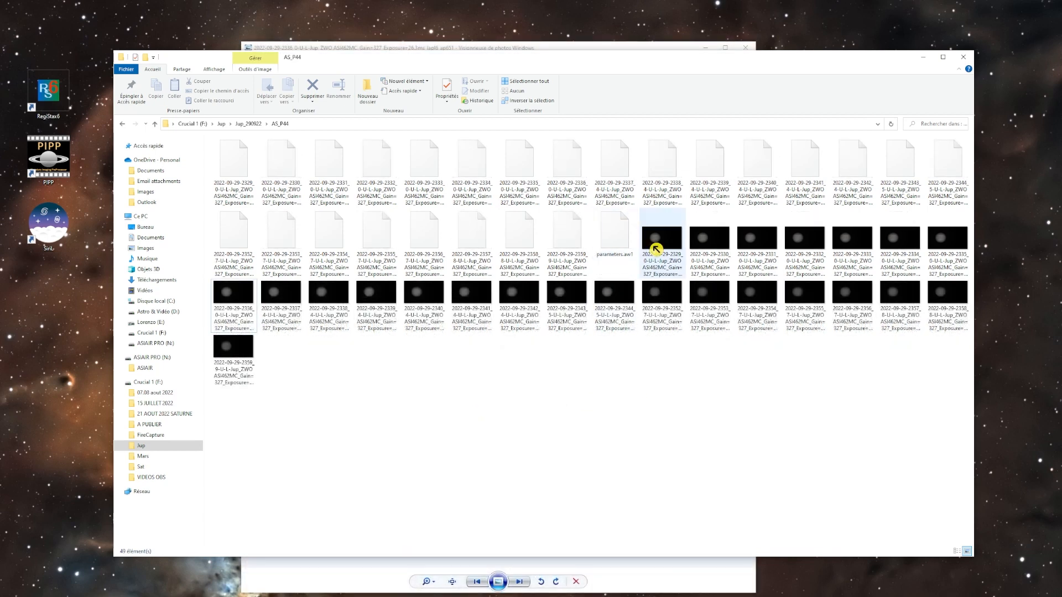
double_click(650, 241)
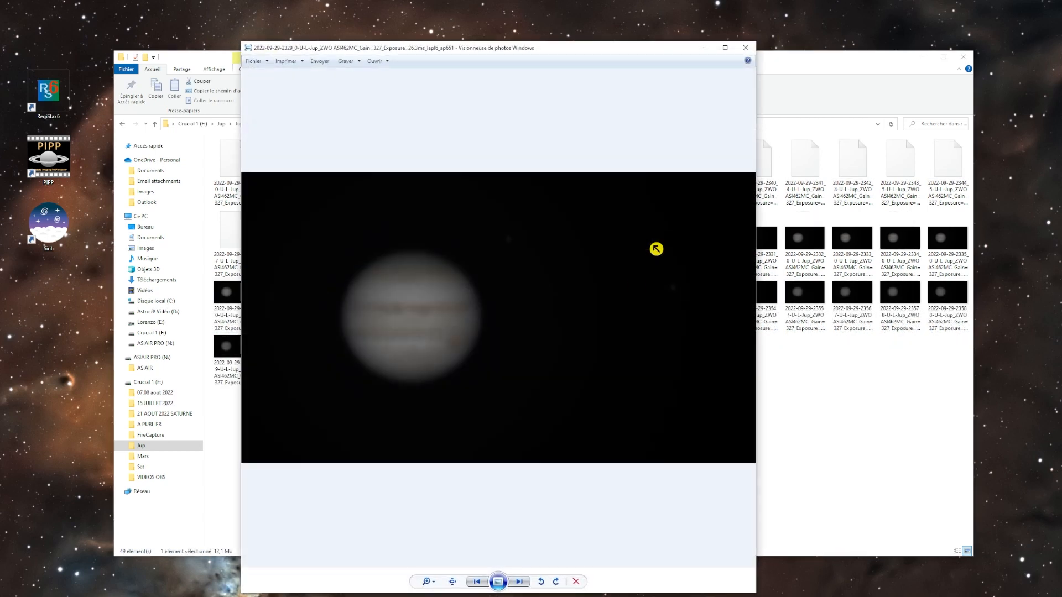
click(522, 584)
click(520, 582)
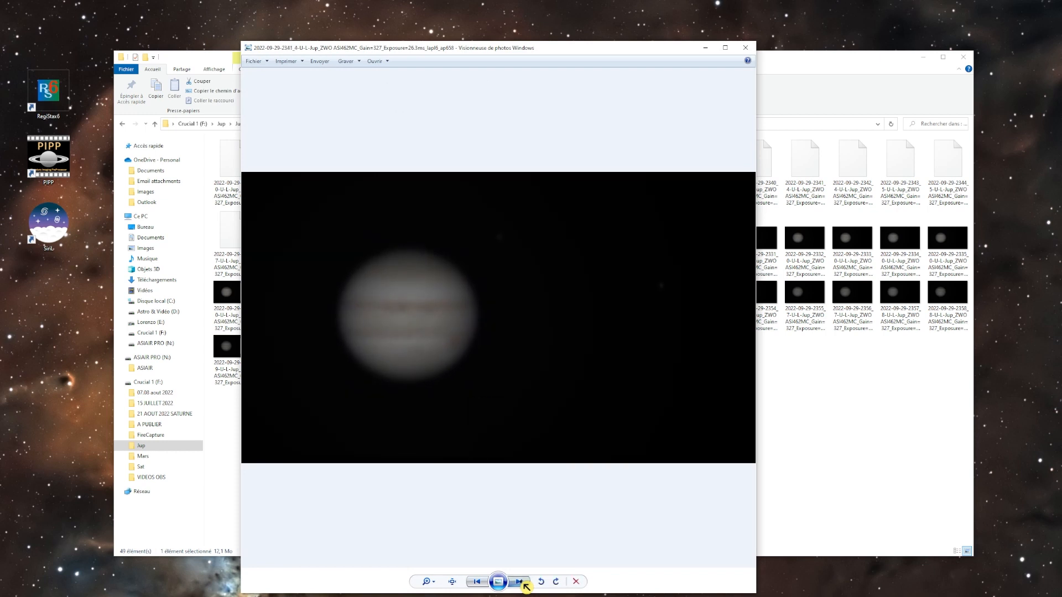
click(488, 584)
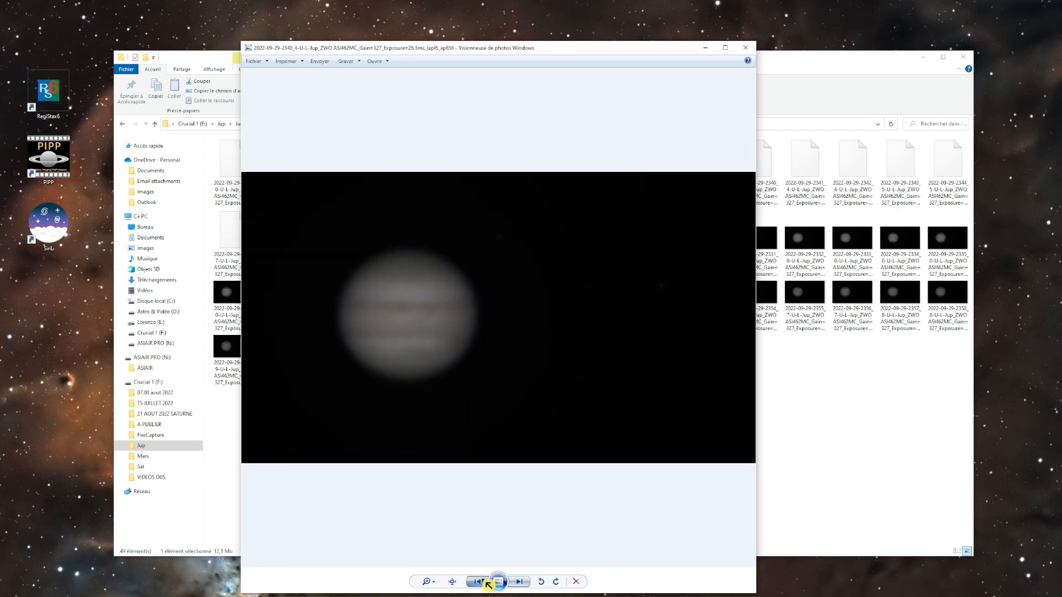
click(487, 583)
click(488, 583)
click(488, 583)
click(487, 583)
click(488, 584)
click(488, 583)
click(488, 584)
click(487, 583)
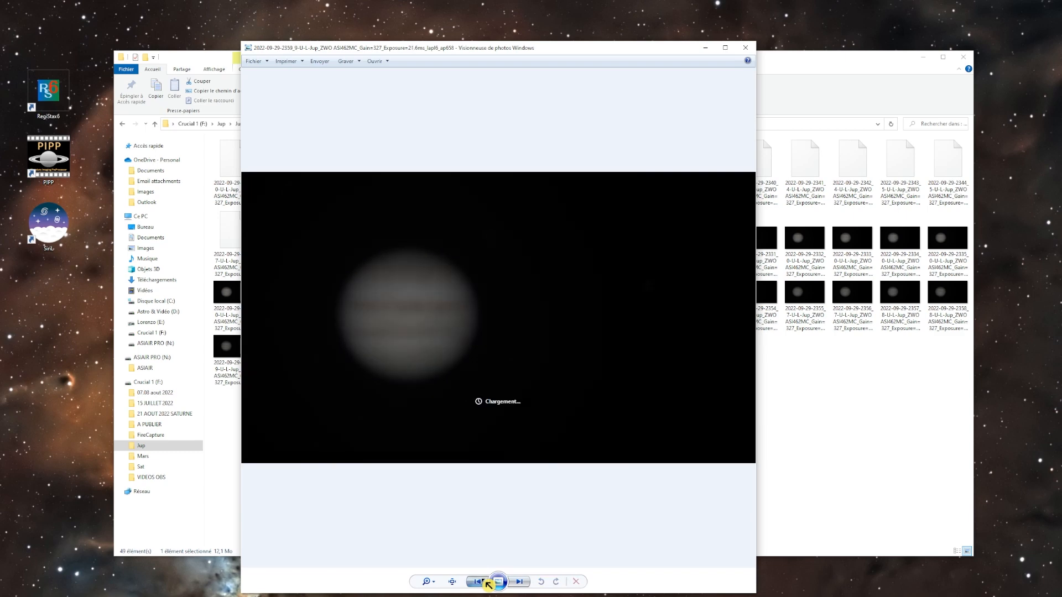
click(520, 583)
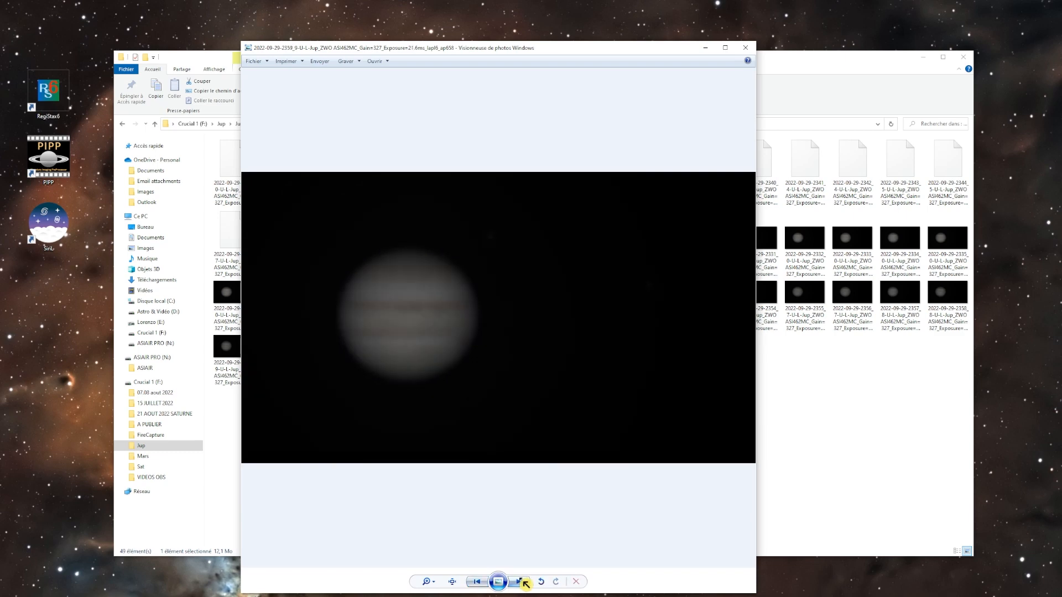
click(755, 56)
Step: Create a new folder named ASTRO inside the AS_P44 folder
right_click(437, 368)
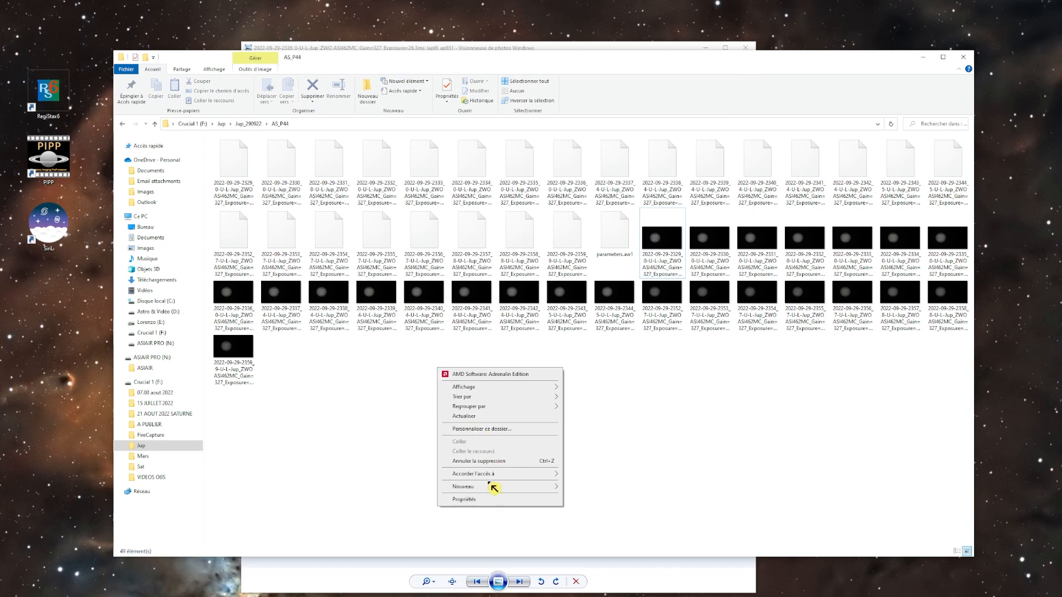
mouse_move(490, 487)
click(573, 488)
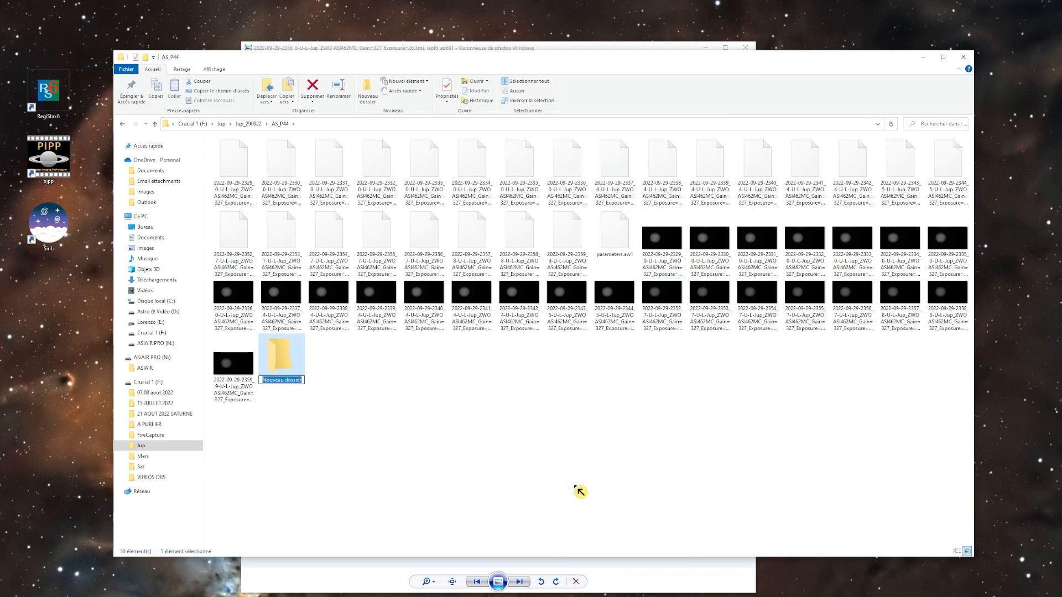
text(ASTRO)
key(Return)
Step: Move the eight stacked images from 2329 to 2336 into the ASTRO folder and open that folder
click(661, 241)
shift+click(234, 294)
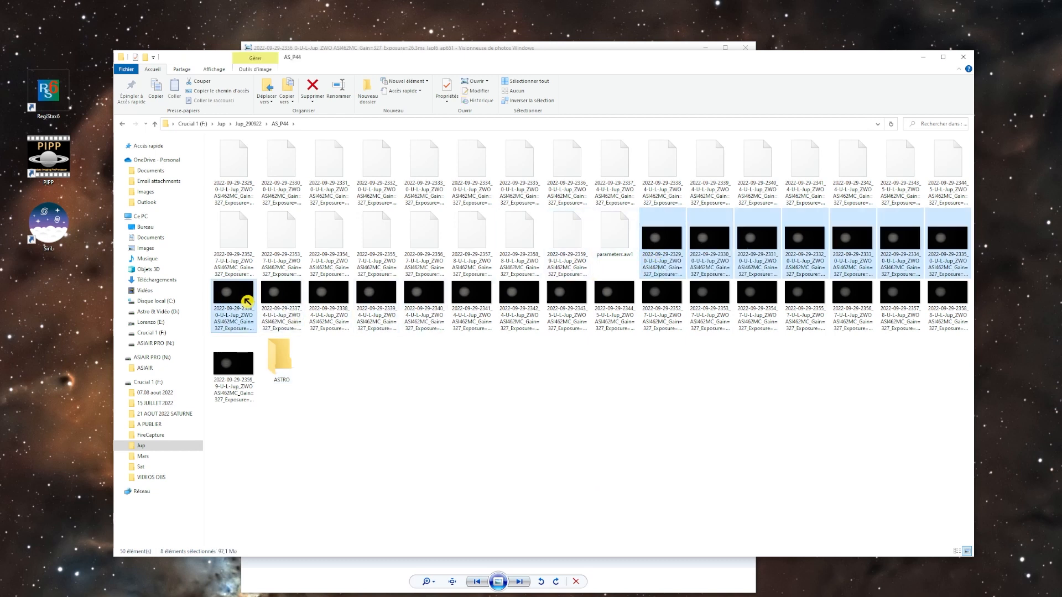
drag(238, 298, 273, 365)
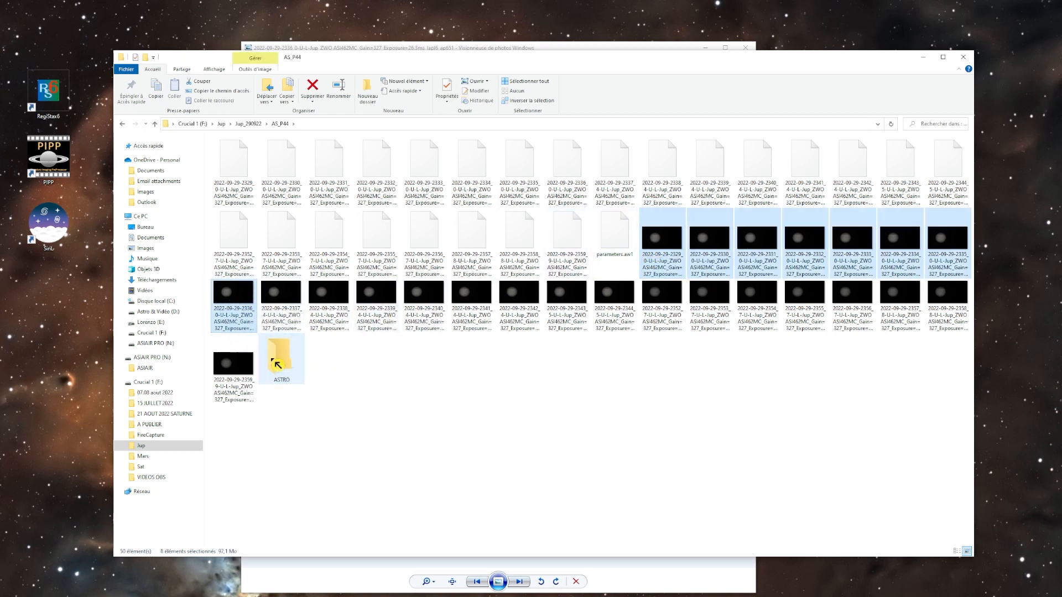
click(664, 303)
double_click(663, 303)
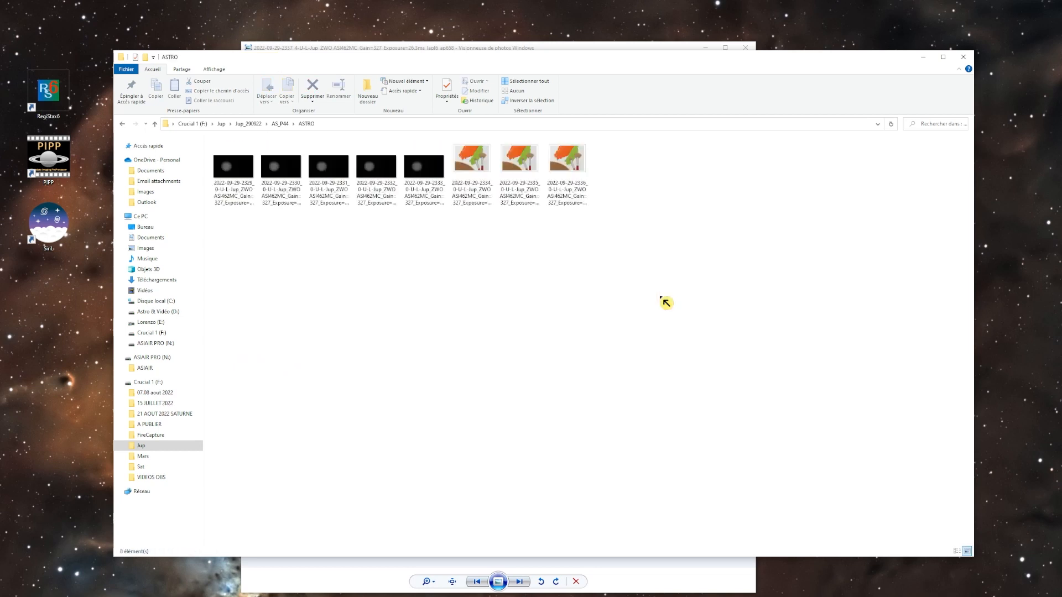
Step: Create a subfolder named astrosurface inside the ASTRO folder
drag(495, 62, 495, 68)
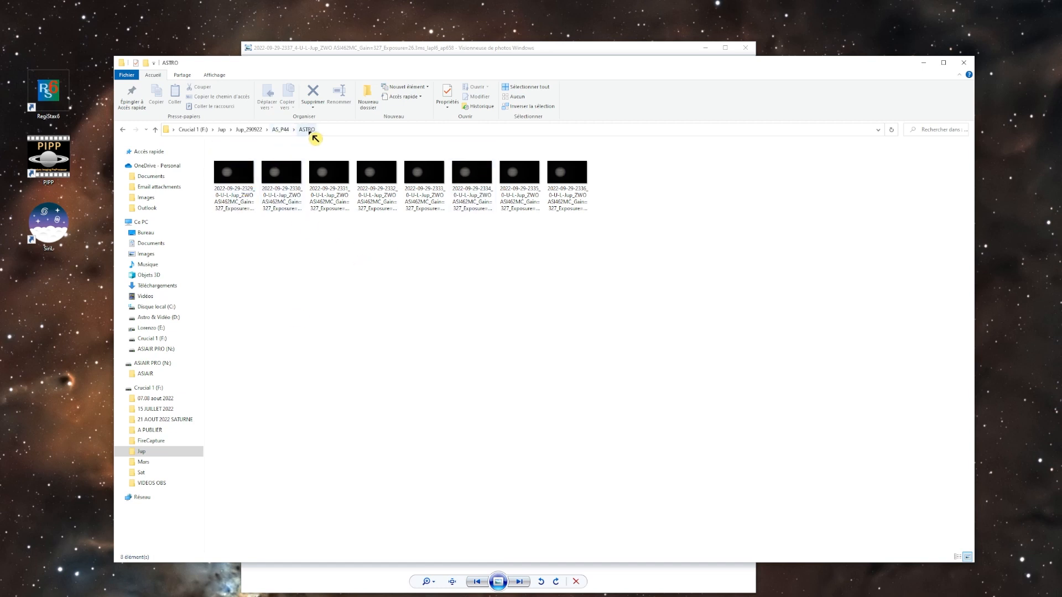
right_click(425, 249)
mouse_move(474, 360)
click(586, 363)
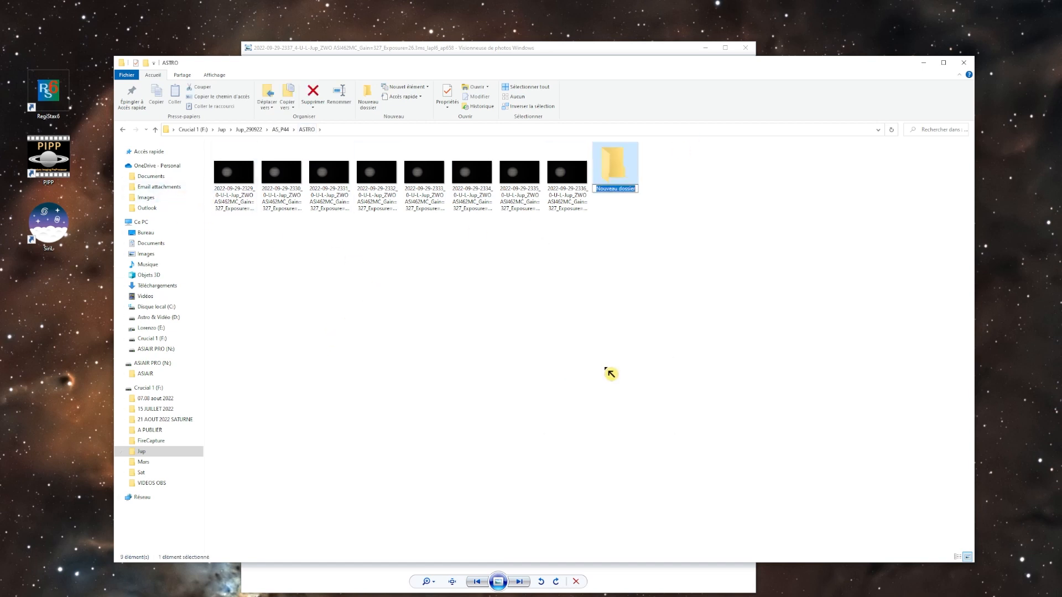
text(astrosurface)
key(Return)
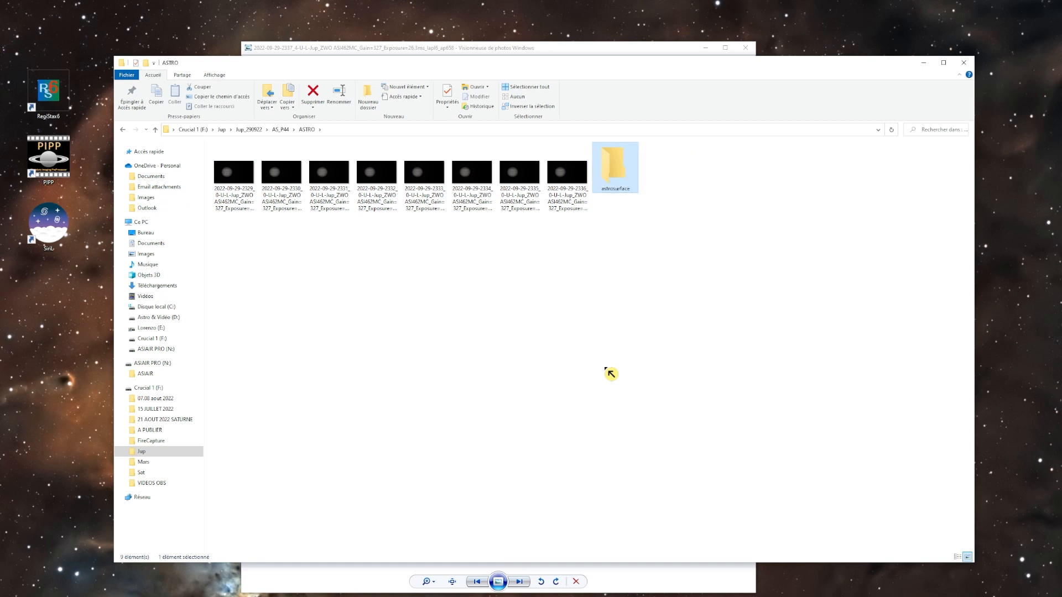
Step: Create a subfolder named winjupos inside astrosurface, and go back up to recheck the folder structure
double_click(609, 174)
right_click(363, 236)
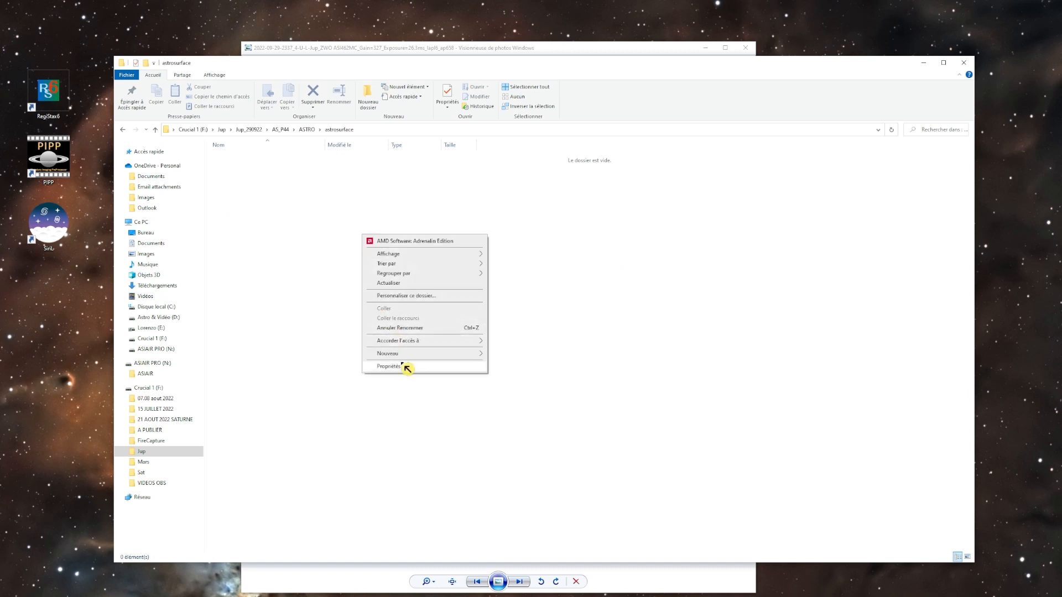
mouse_move(461, 362)
click(508, 355)
text(winjup)
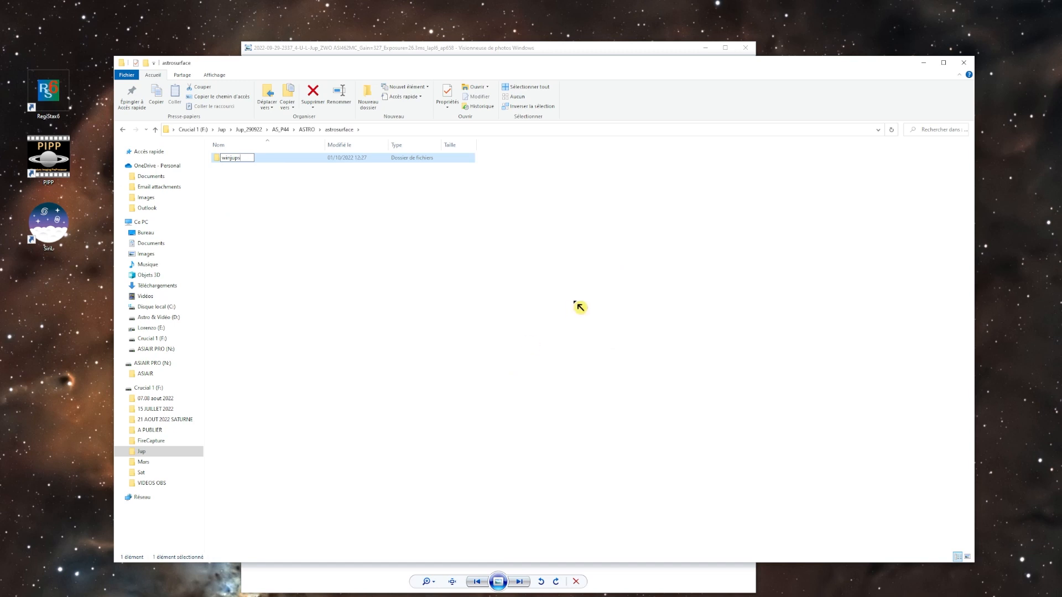
text(s)
key(Return)
click(156, 130)
click(155, 129)
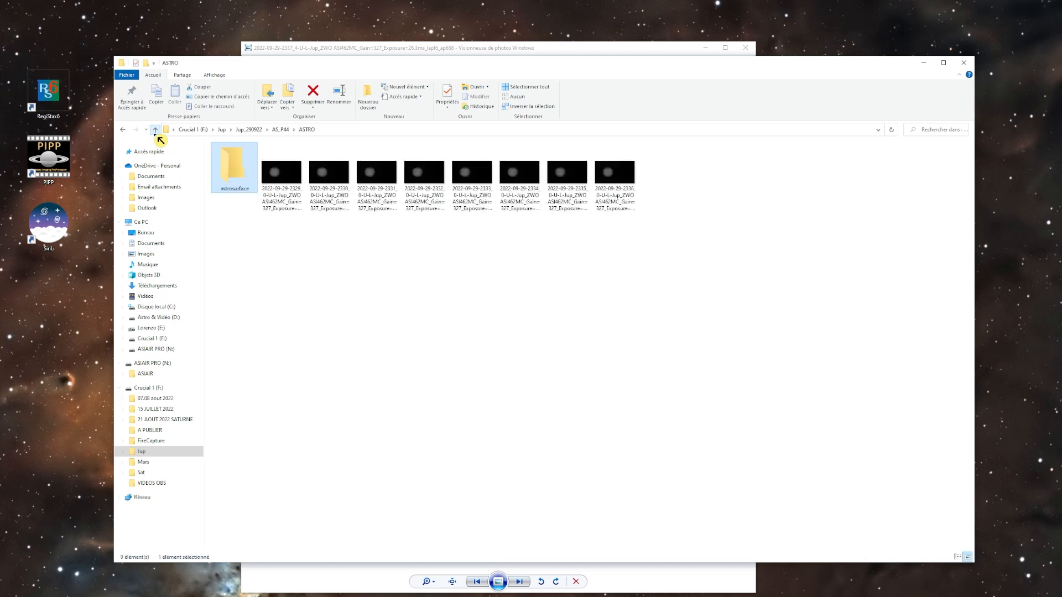
double_click(237, 170)
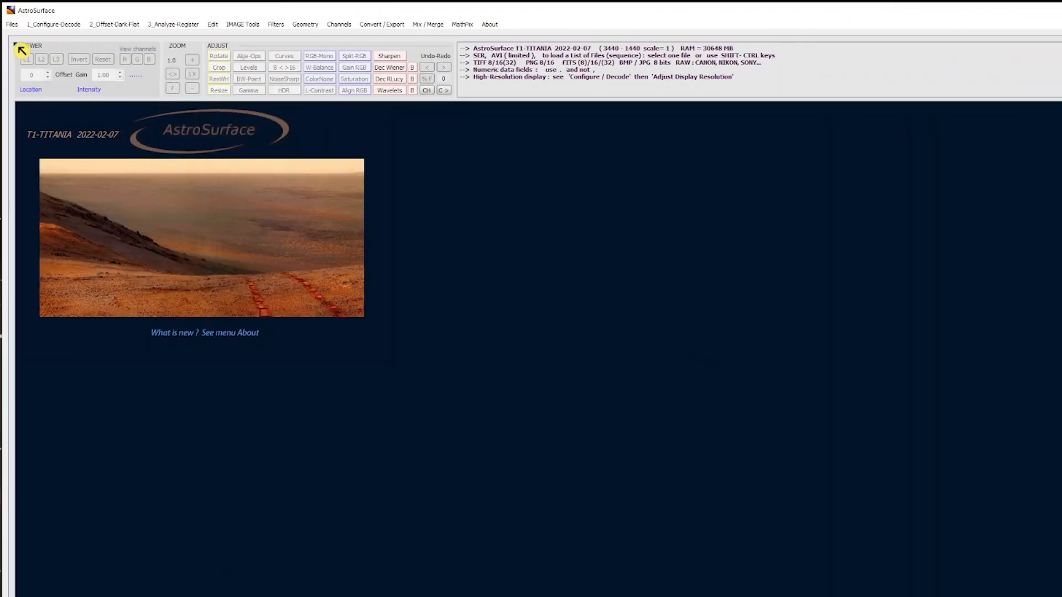
click(12, 24)
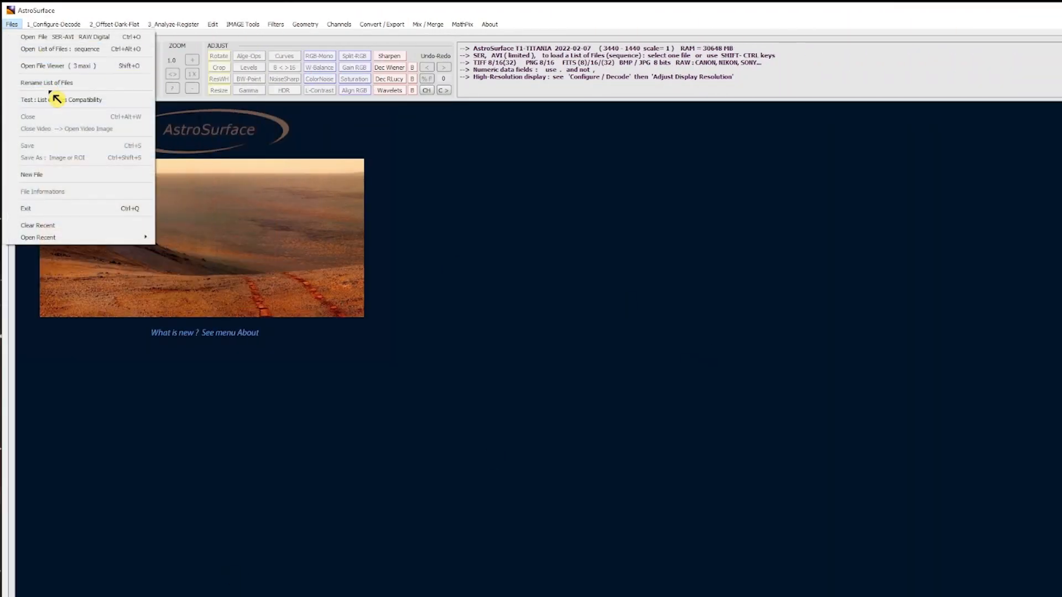
click(55, 68)
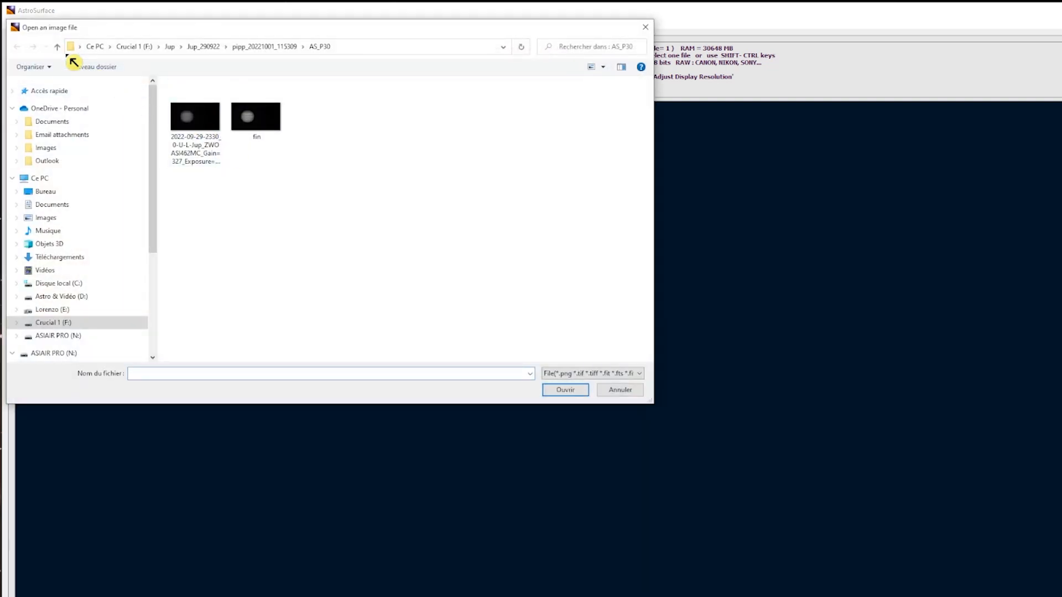
click(58, 46)
click(59, 49)
click(60, 48)
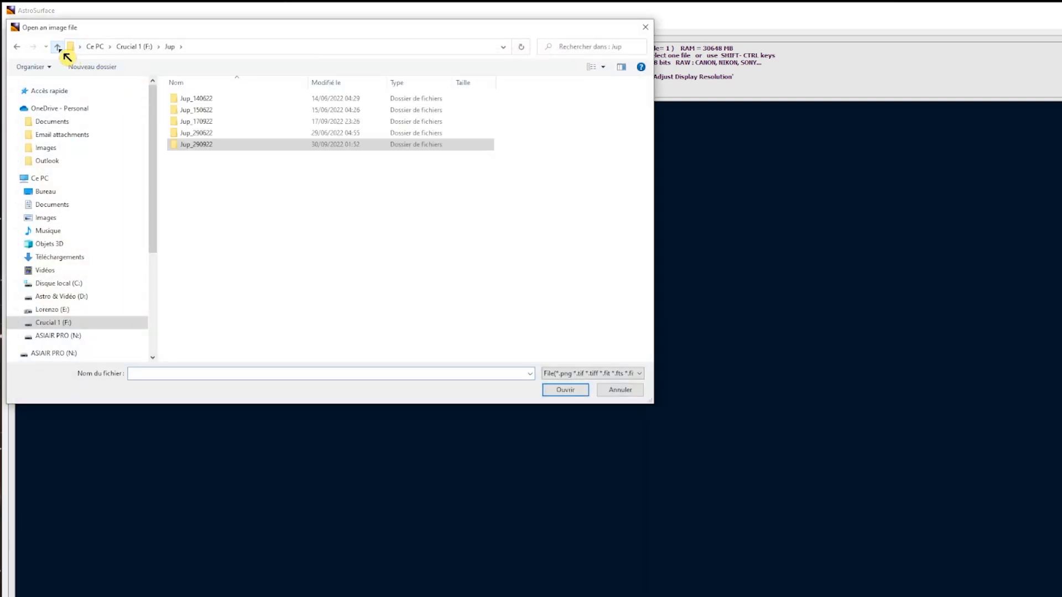
double_click(214, 146)
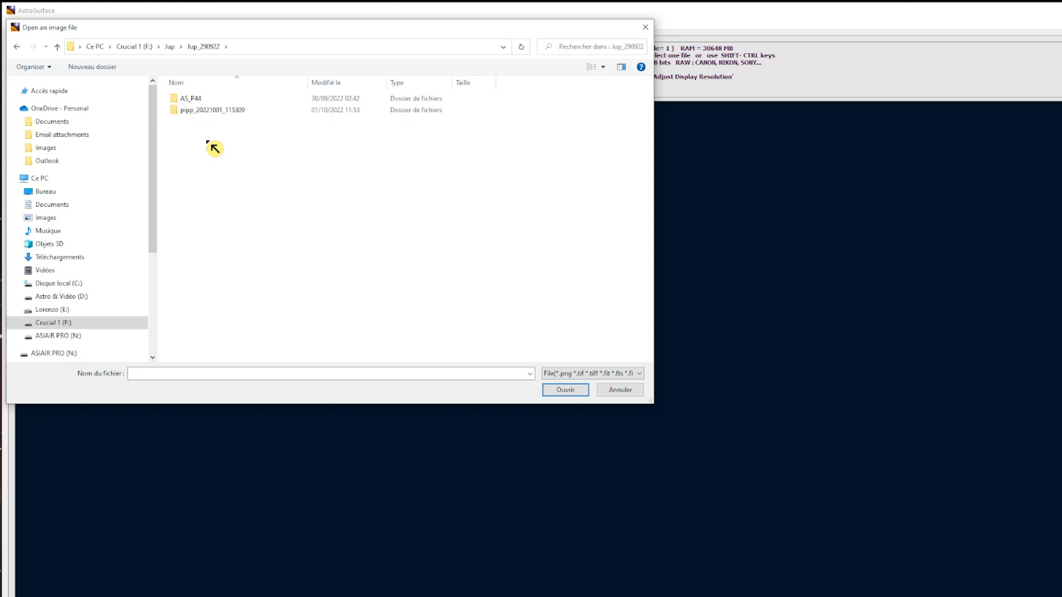
double_click(206, 99)
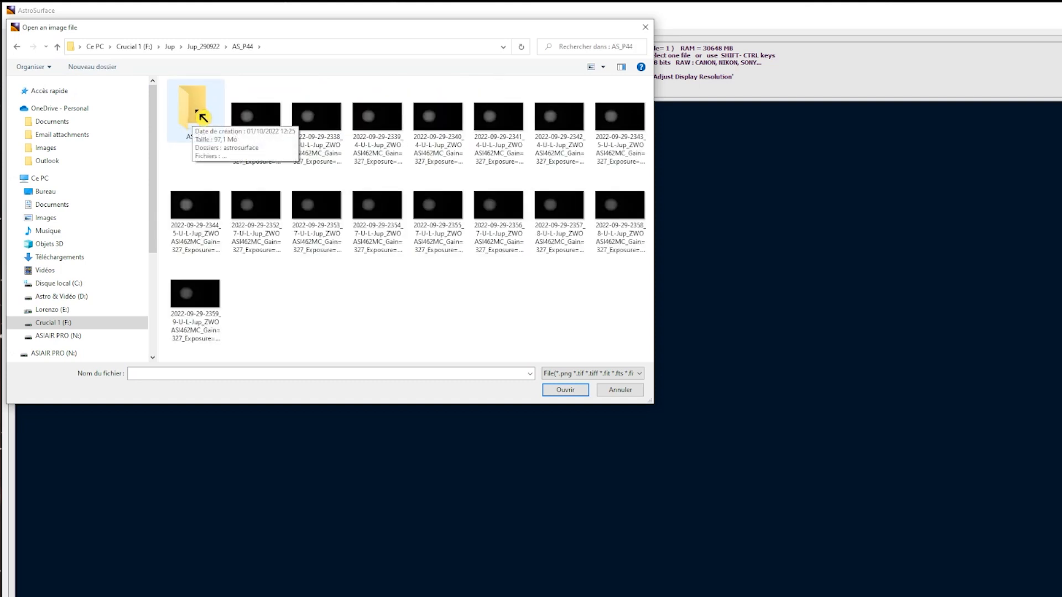
double_click(202, 117)
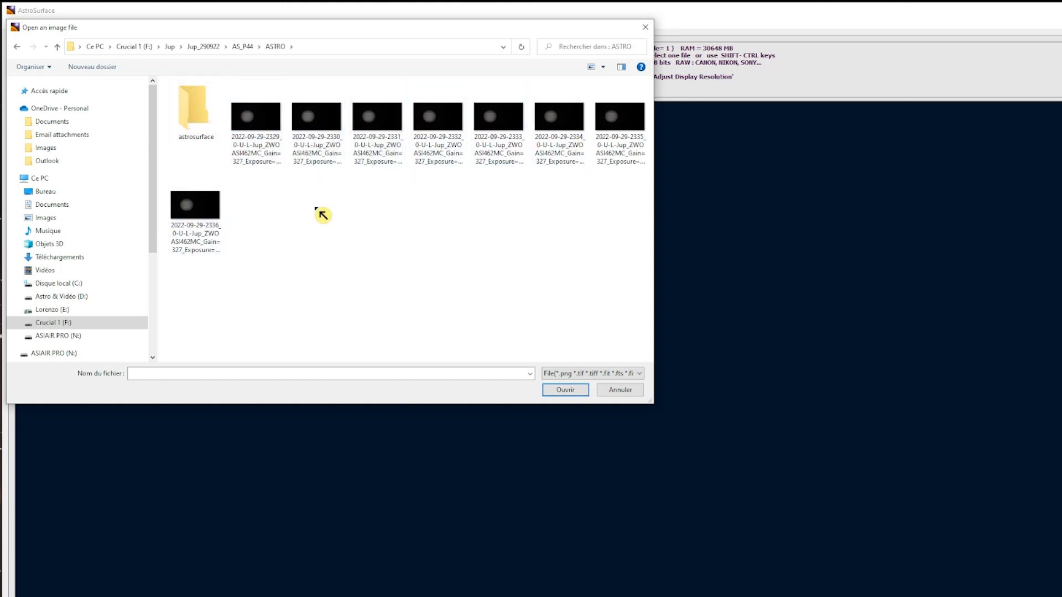
double_click(454, 128)
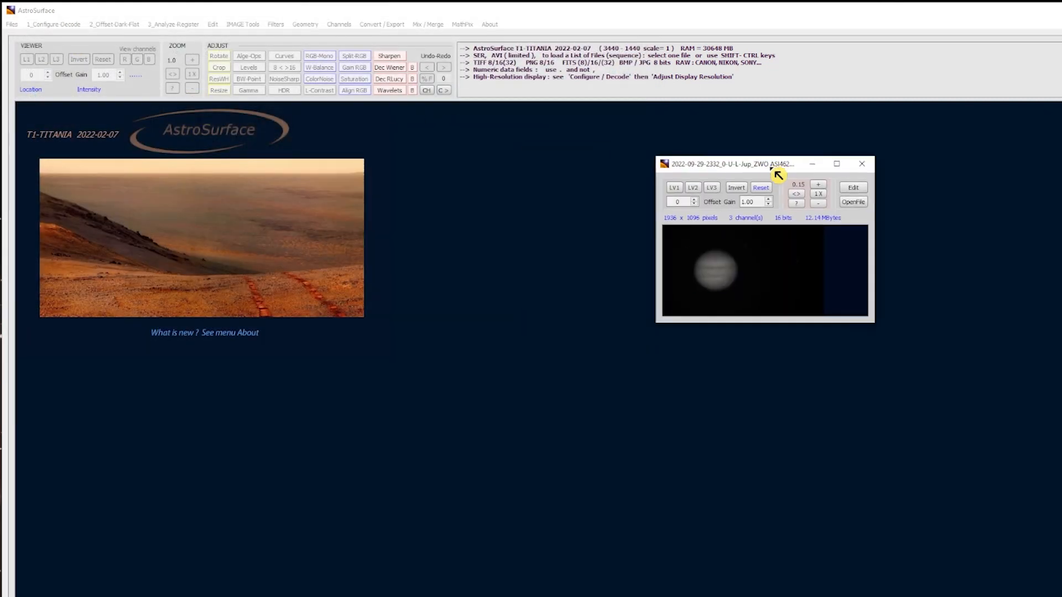
click(856, 188)
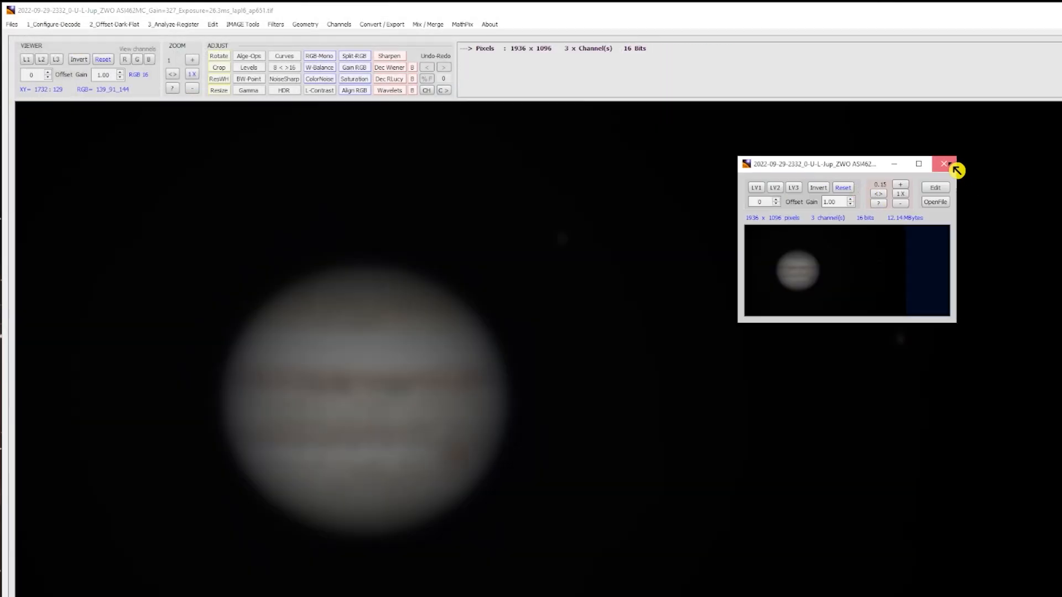
click(944, 164)
Step: Open the Wavelets-Deconvolution adjustments, reset their parameters and frame the planet with a region of interest
click(392, 93)
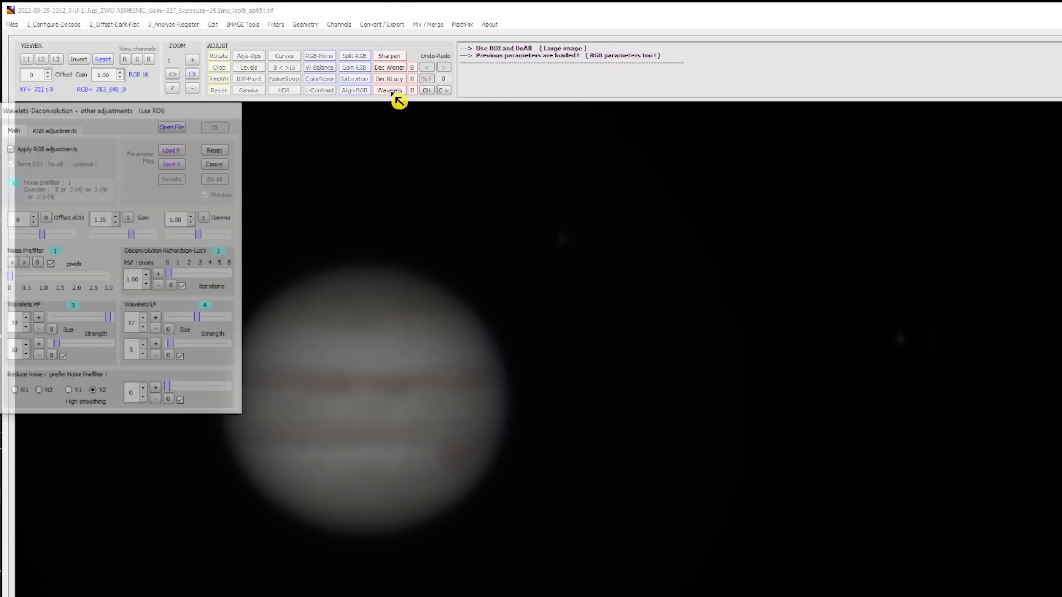
drag(75, 120, 935, 142)
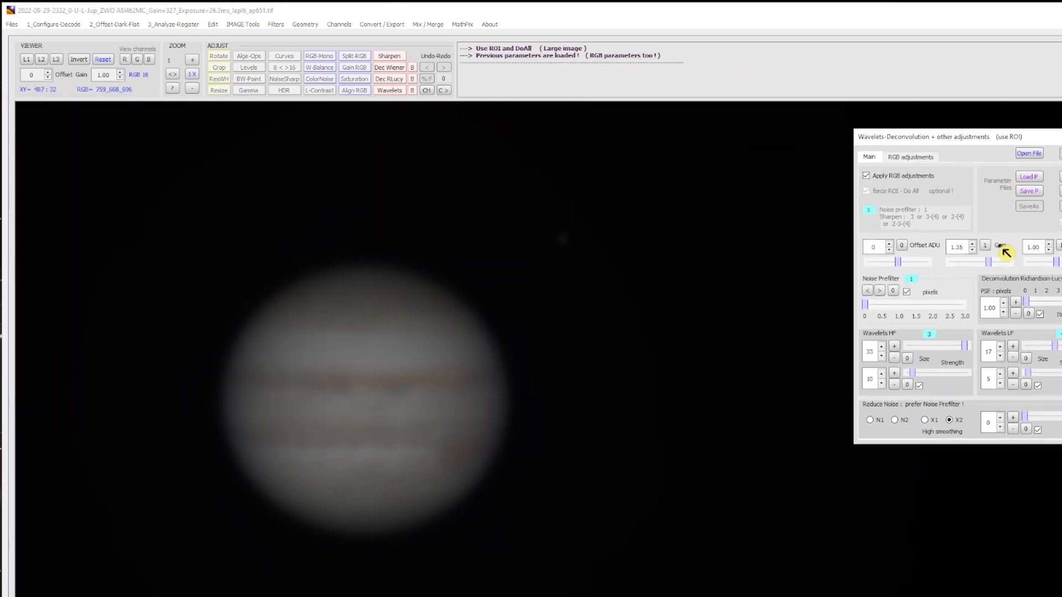
drag(113, 207, 647, 596)
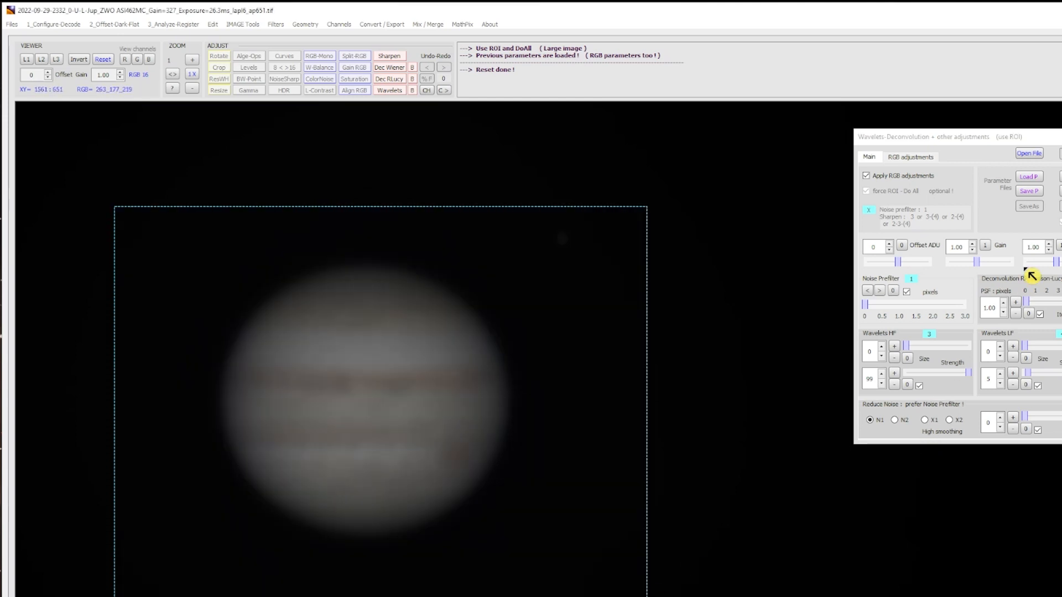
Step: Set the high-frequency wavelets to size 30 and strength 10 and the gain to 1.16, adding a slight noise prefilter
click(908, 384)
click(900, 375)
drag(905, 347, 964, 348)
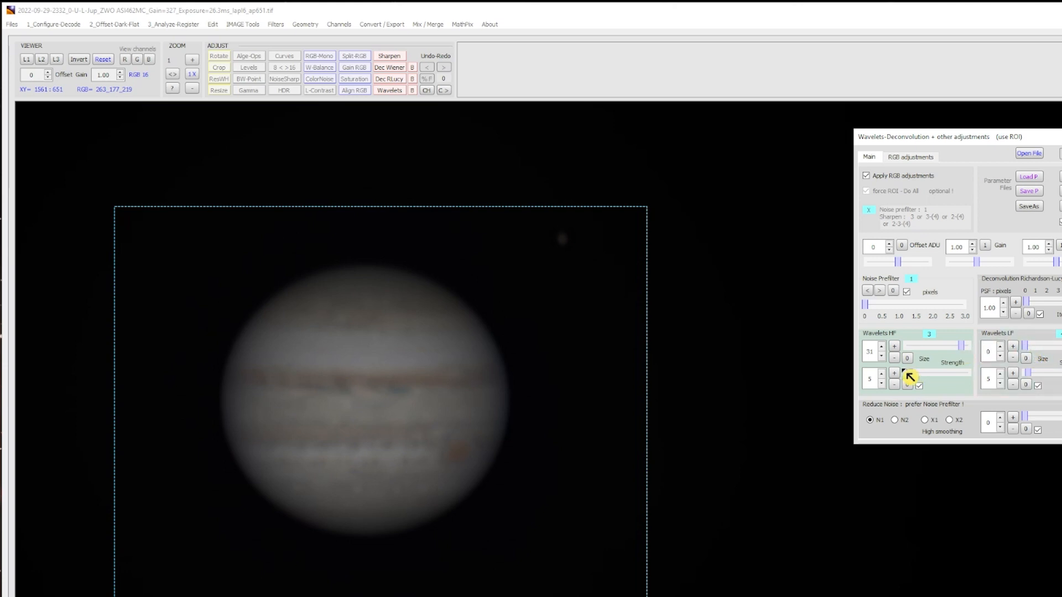
drag(903, 372, 913, 372)
drag(964, 349, 961, 350)
drag(981, 266, 990, 266)
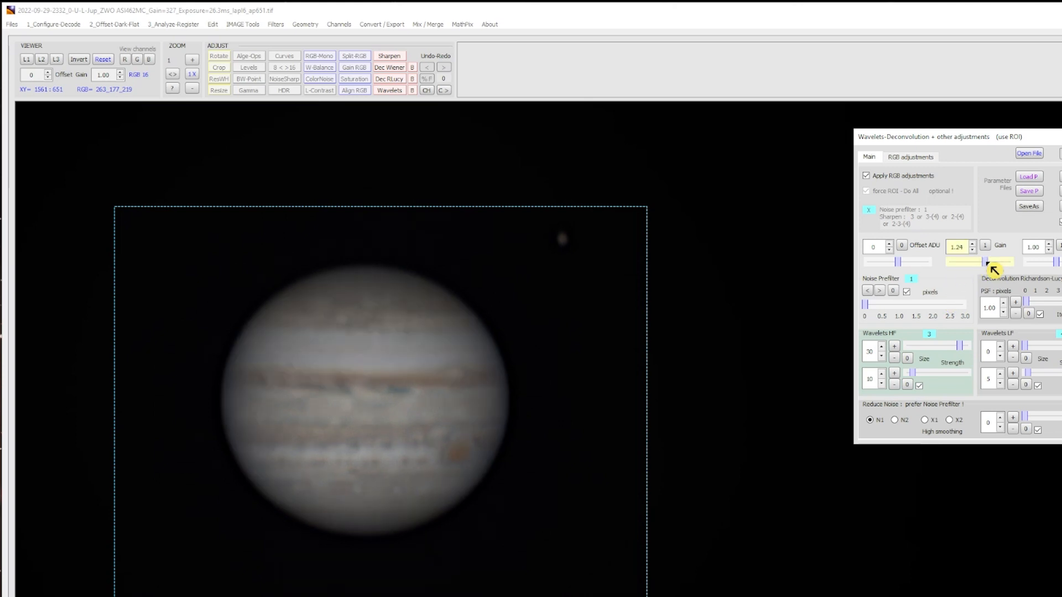
click(918, 160)
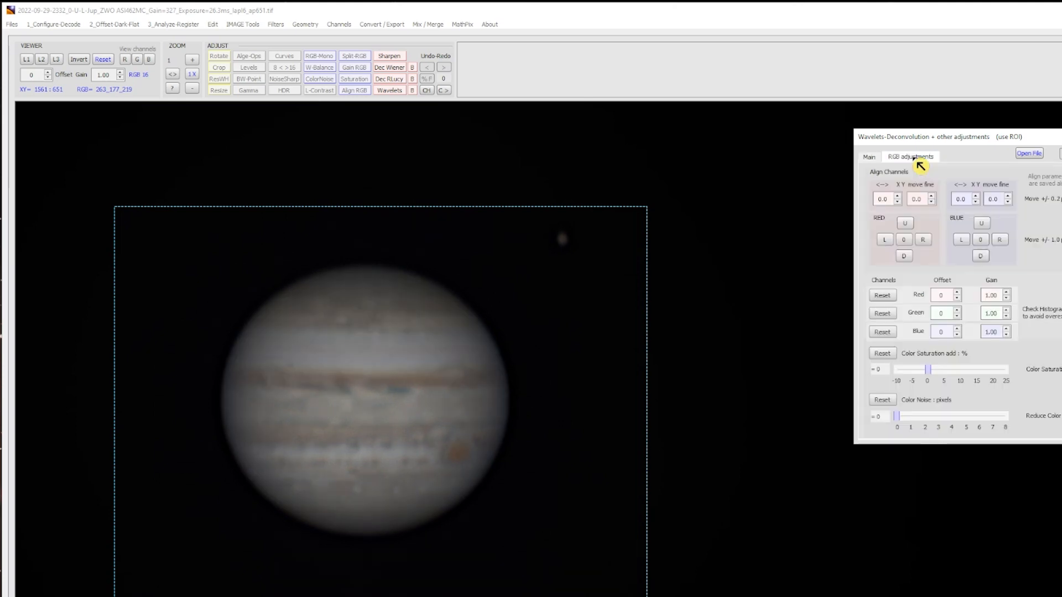
click(871, 159)
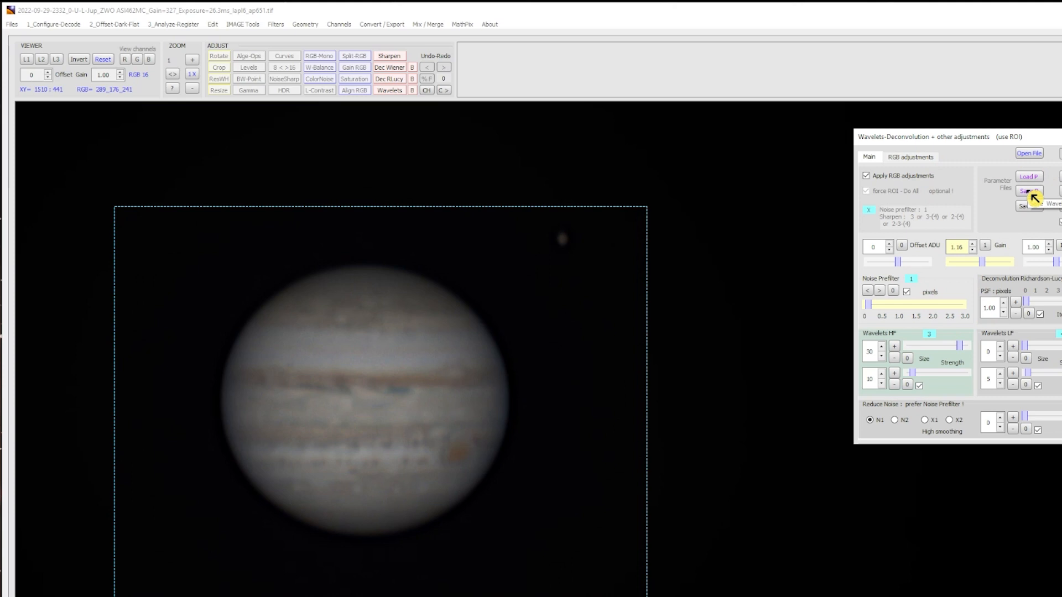
Step: Save the wavelet parameters as parameters.aw1 in Jup\Jup_290922\AS_P44 on the Crucial 1 drive, replacing the existing file
click(1031, 195)
drag(1036, 156, 542, 182)
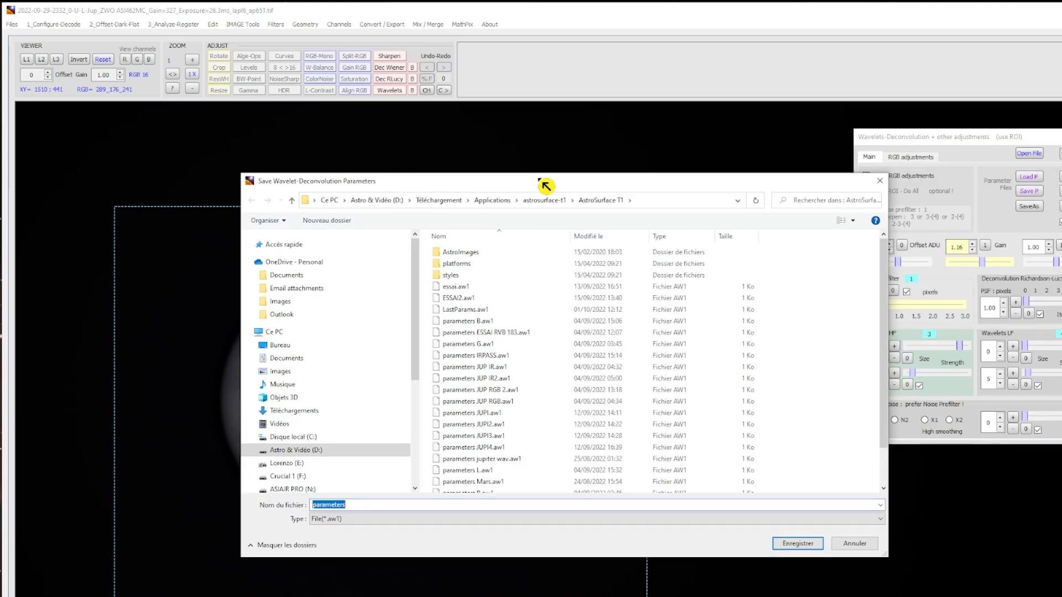
scroll(530, 316, down, 1)
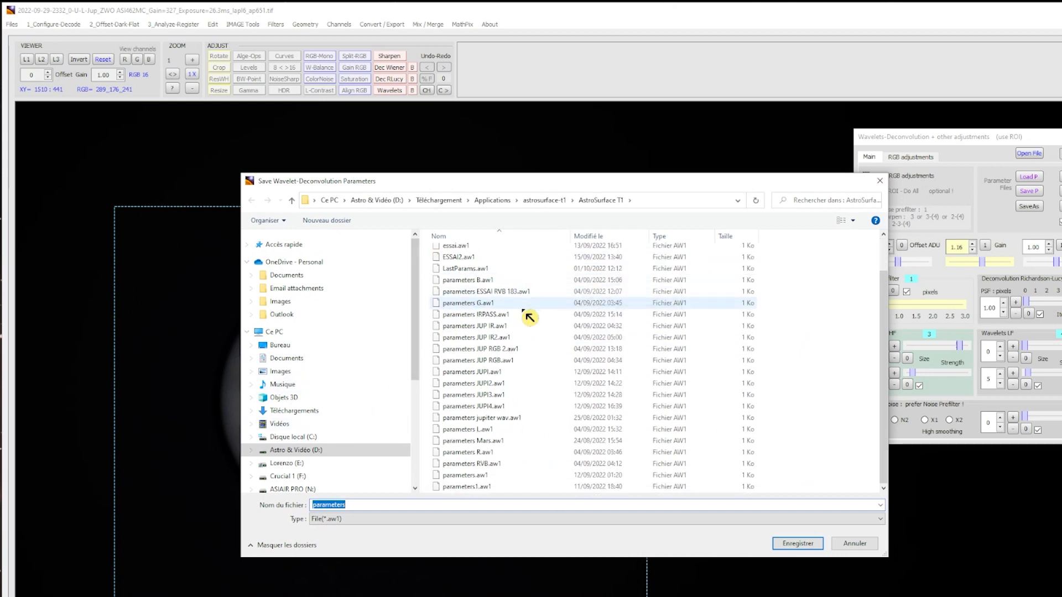
scroll(528, 316, up, 1)
scroll(503, 327, down, 1)
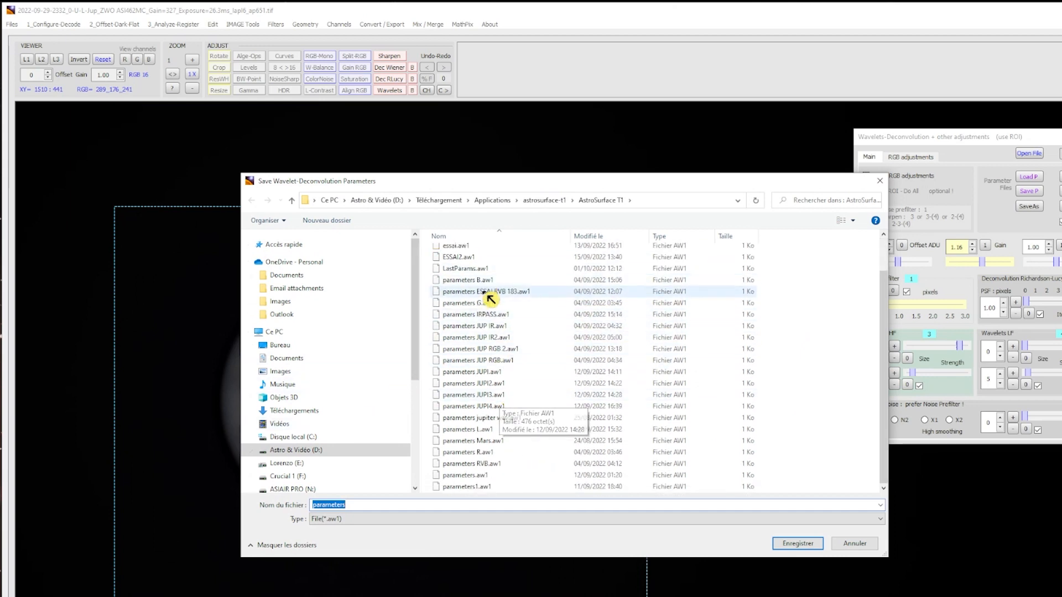
scroll(487, 297, up, 1)
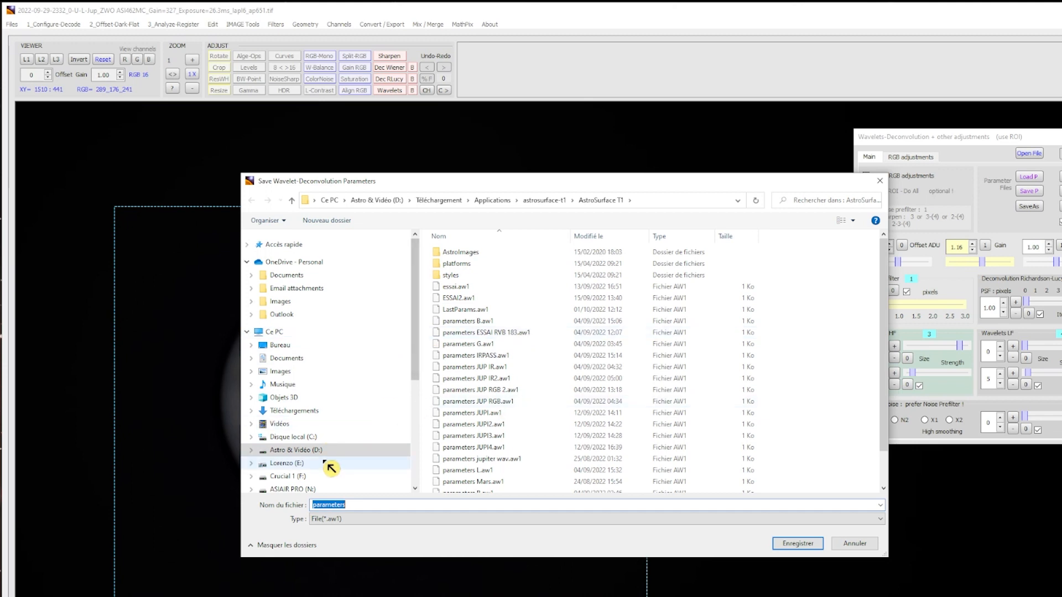
scroll(330, 468, down, 5)
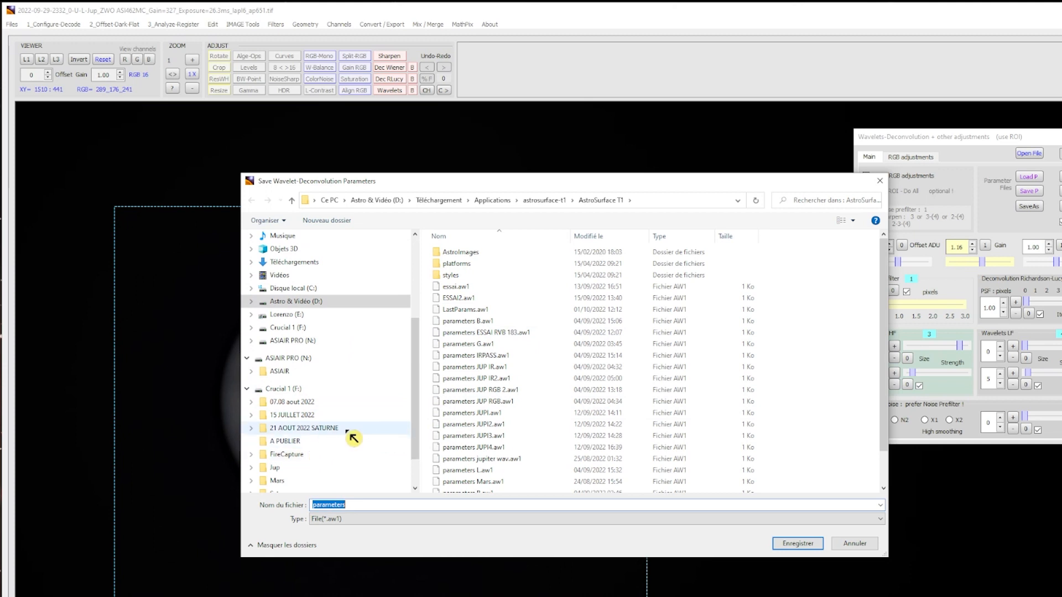
click(302, 469)
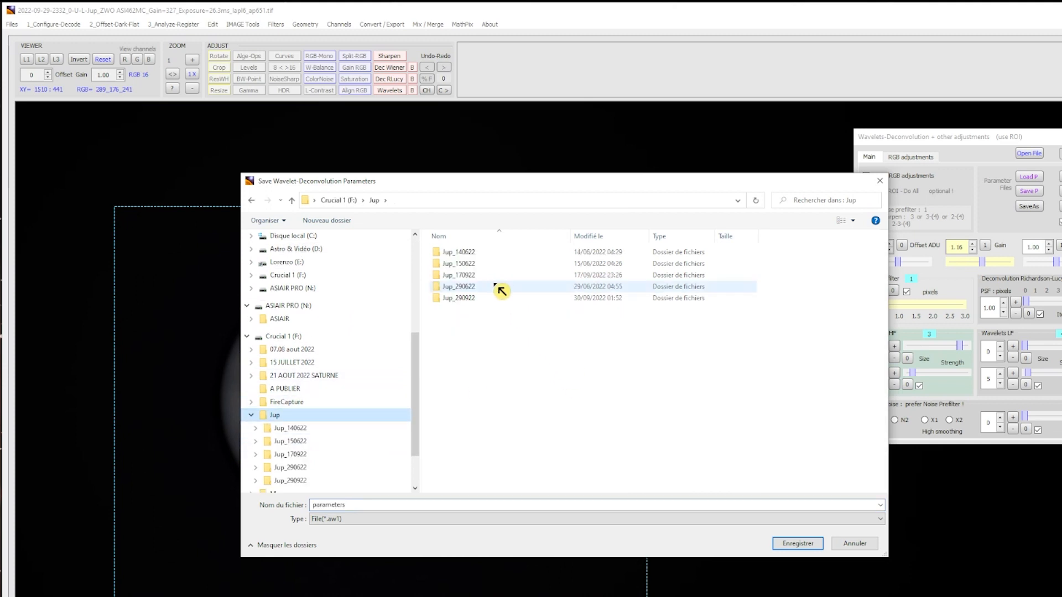
double_click(486, 299)
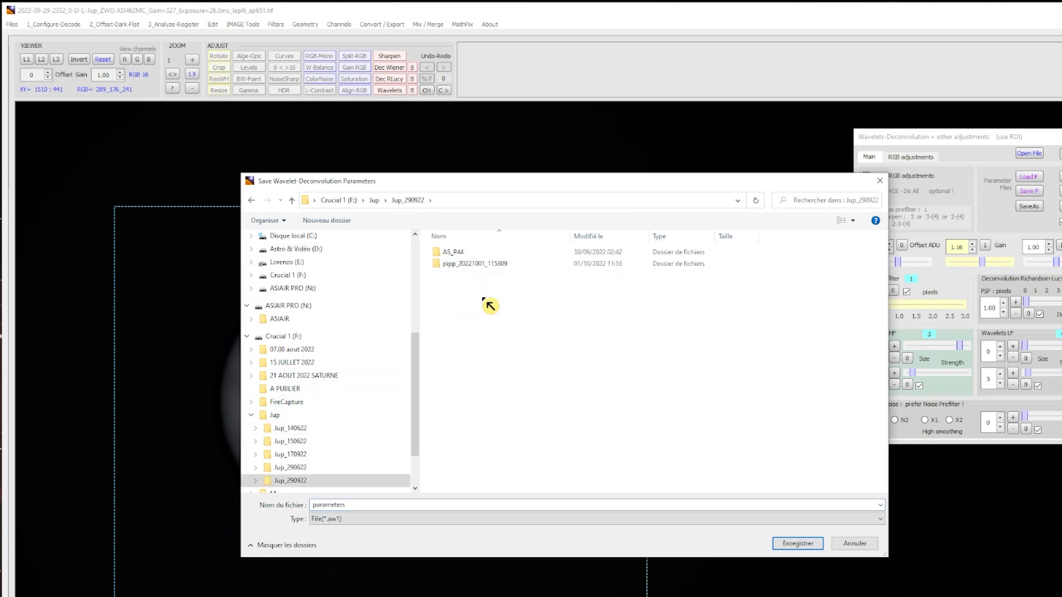
double_click(470, 256)
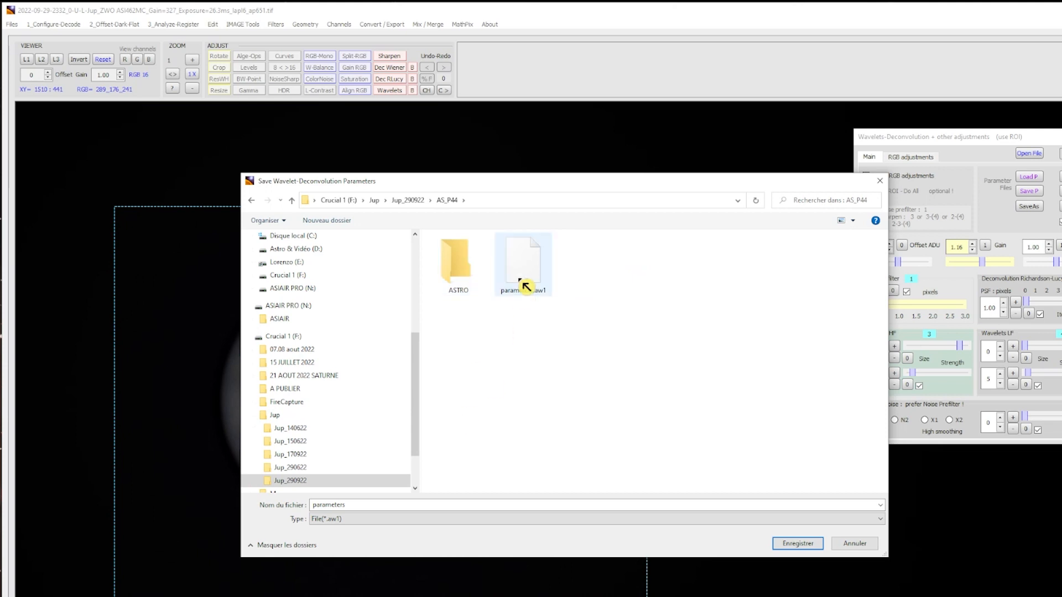
double_click(524, 287)
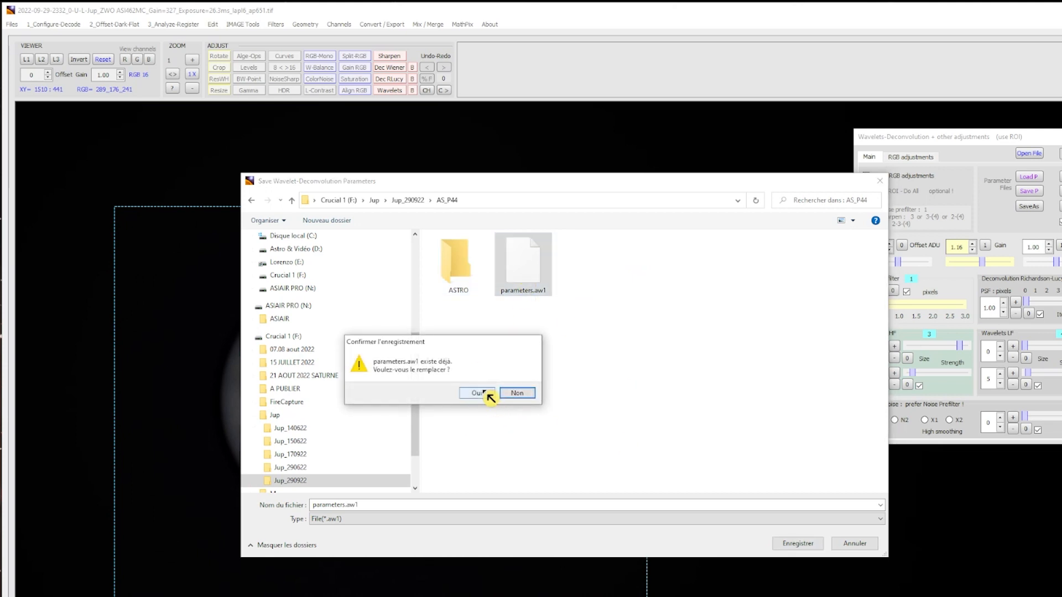
click(489, 394)
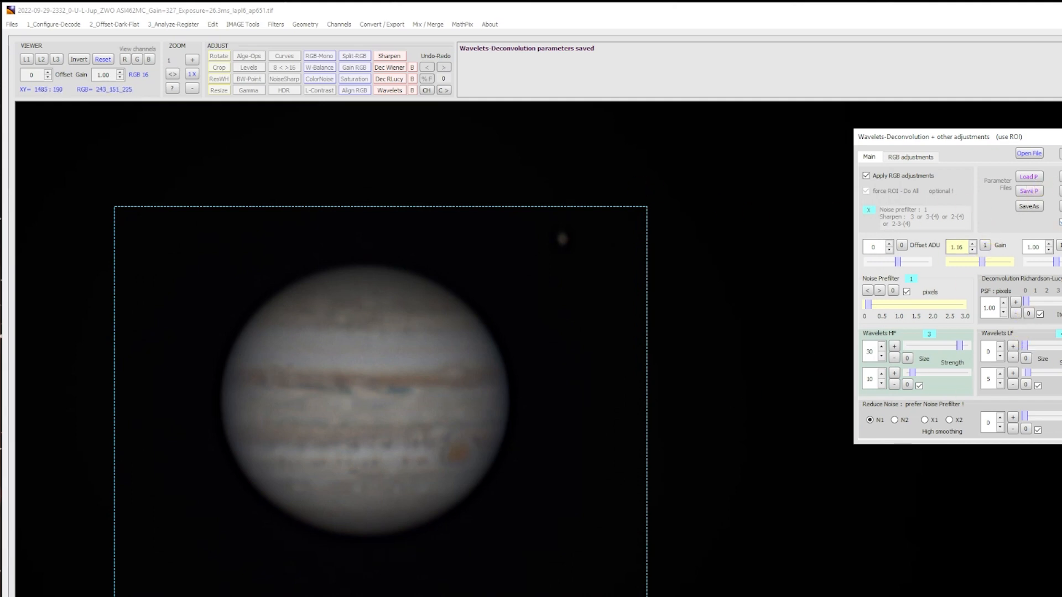
Step: Close the wavelet adjustments without applying them to the image and open batch processing for Wavelets-Deconvolution
click(1060, 154)
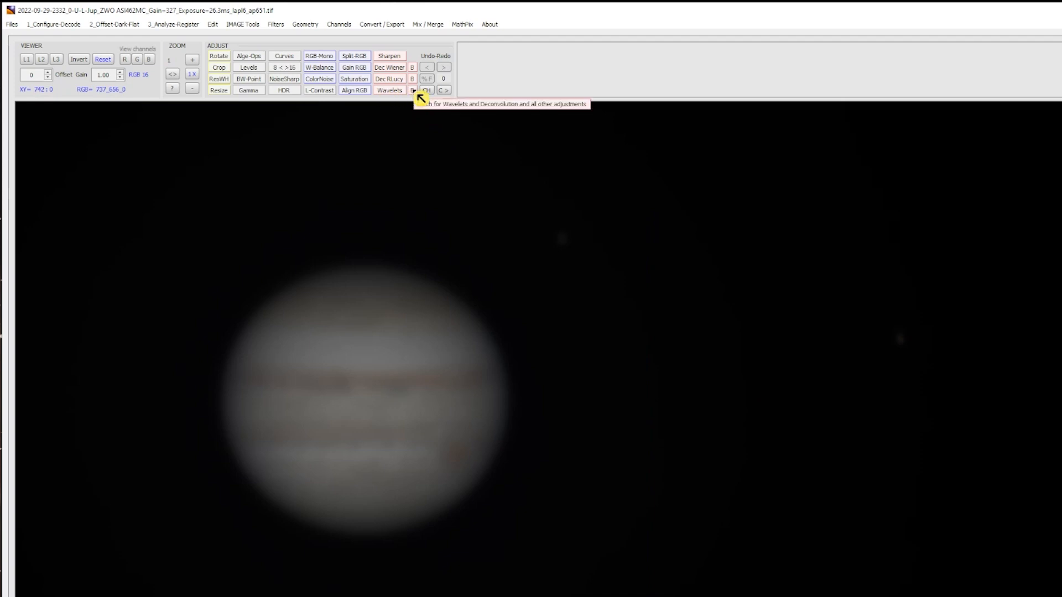
click(413, 91)
click(330, 153)
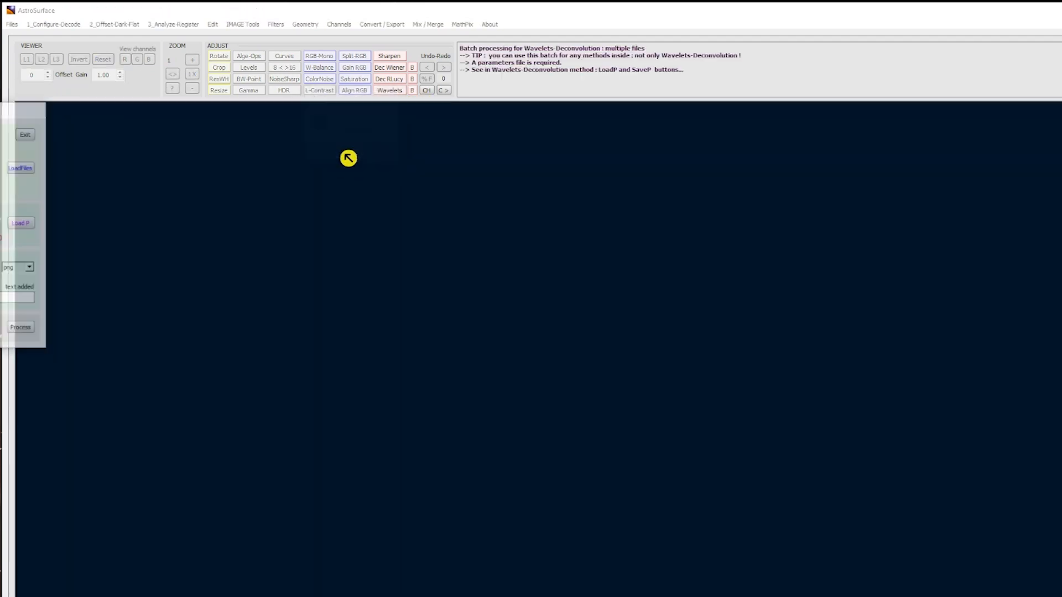
drag(140, 131, 841, 149)
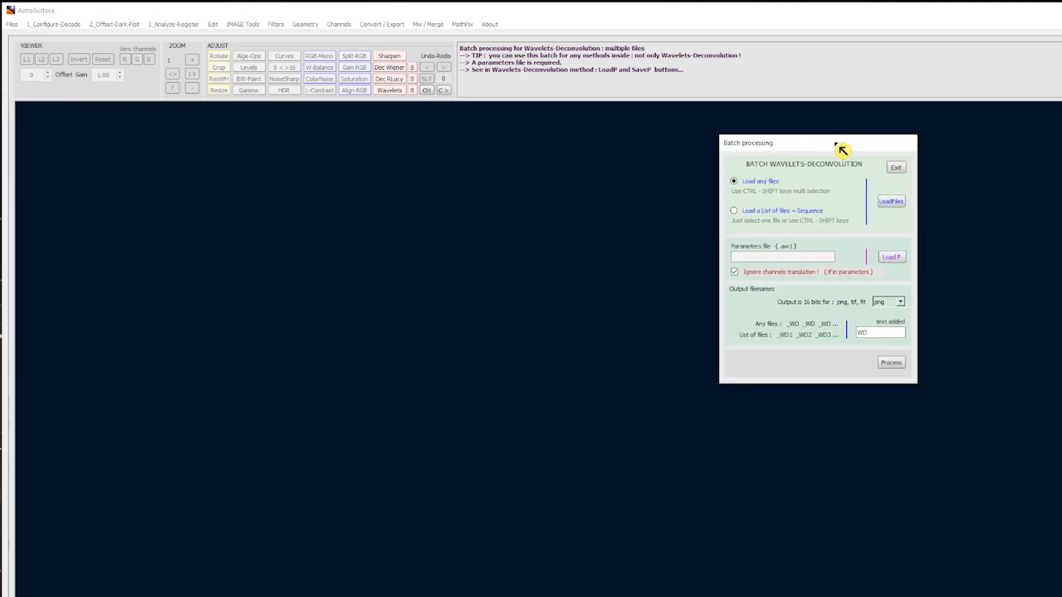
Step: Load the eight stacked images from 2329 to 2336 in the ASTRO folder into the batch
click(892, 202)
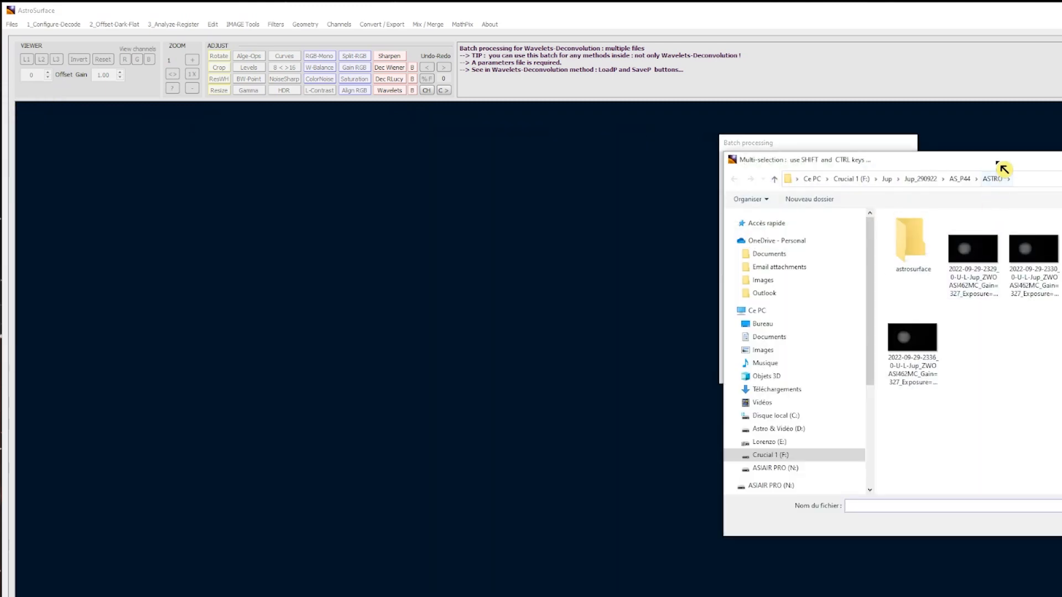
drag(1003, 165, 739, 177)
click(726, 266)
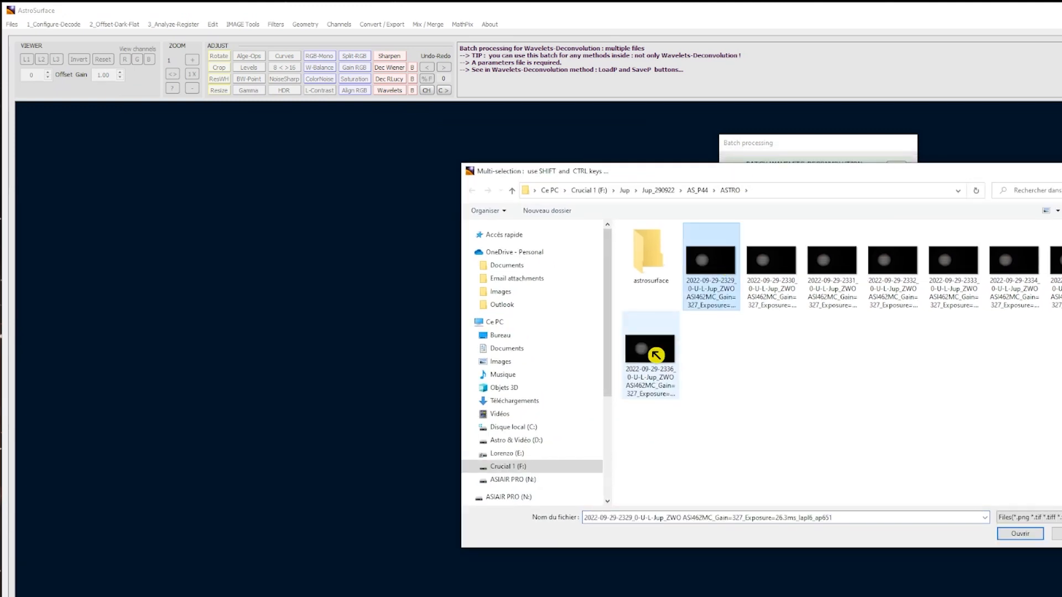
shift+click(656, 355)
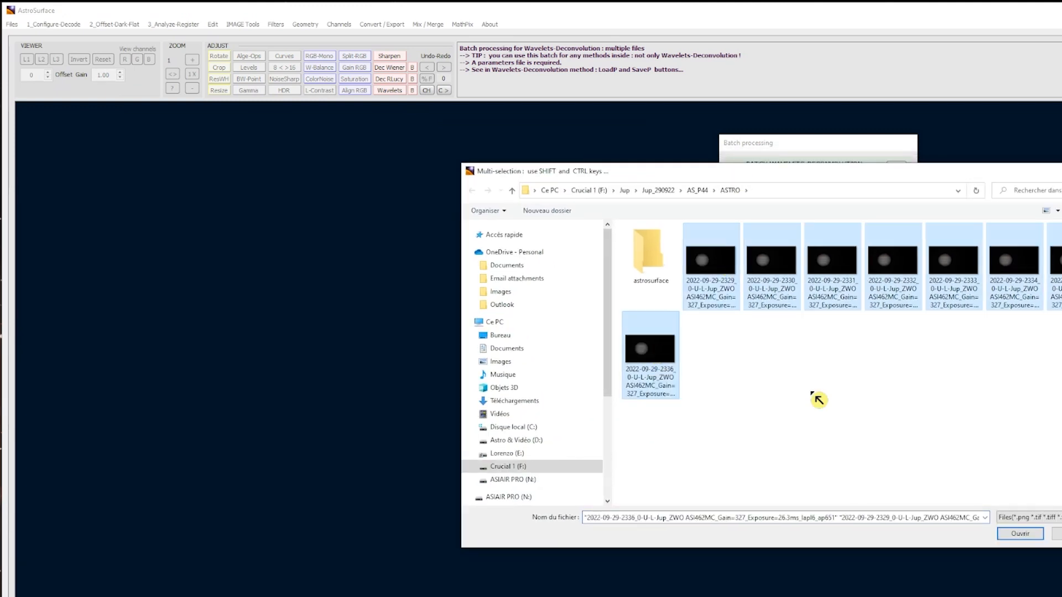
click(1021, 537)
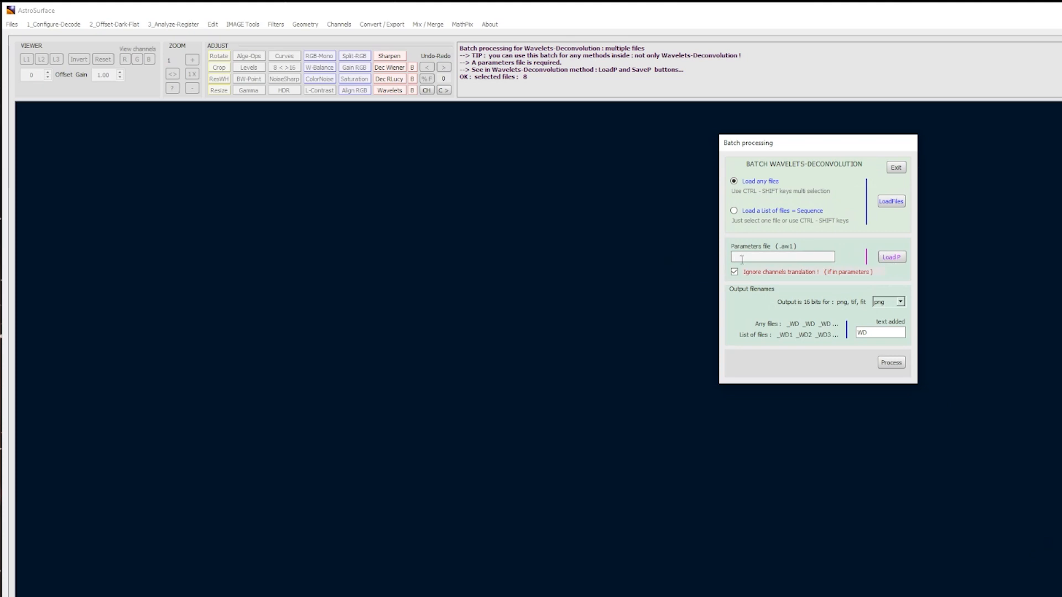
Step: Load parameters.aw1 from Jup\Jup_290922\AS_P44 as the batch parameters file
click(895, 259)
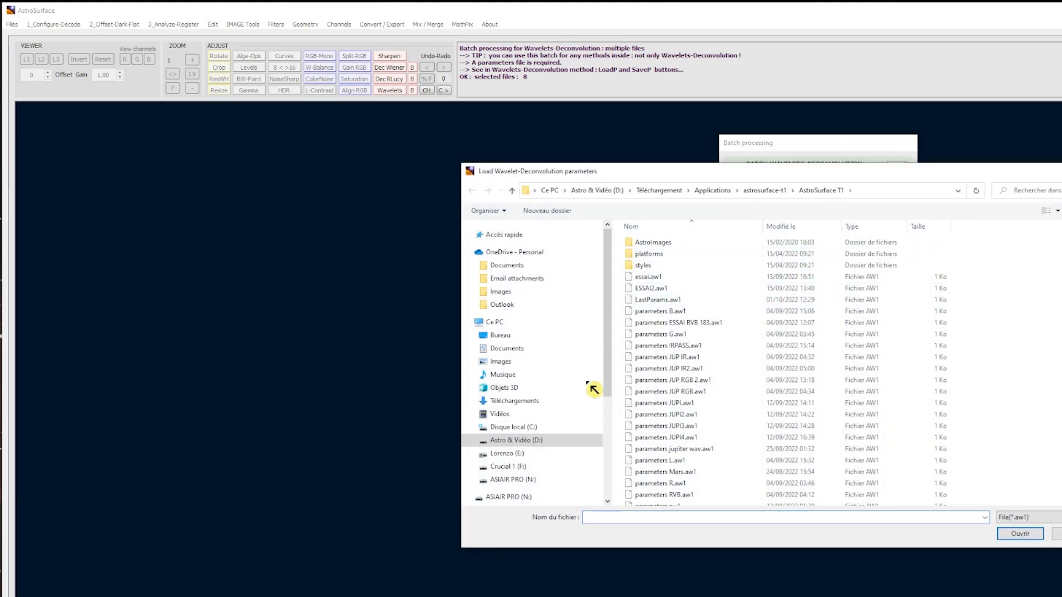
scroll(561, 430, down, 2)
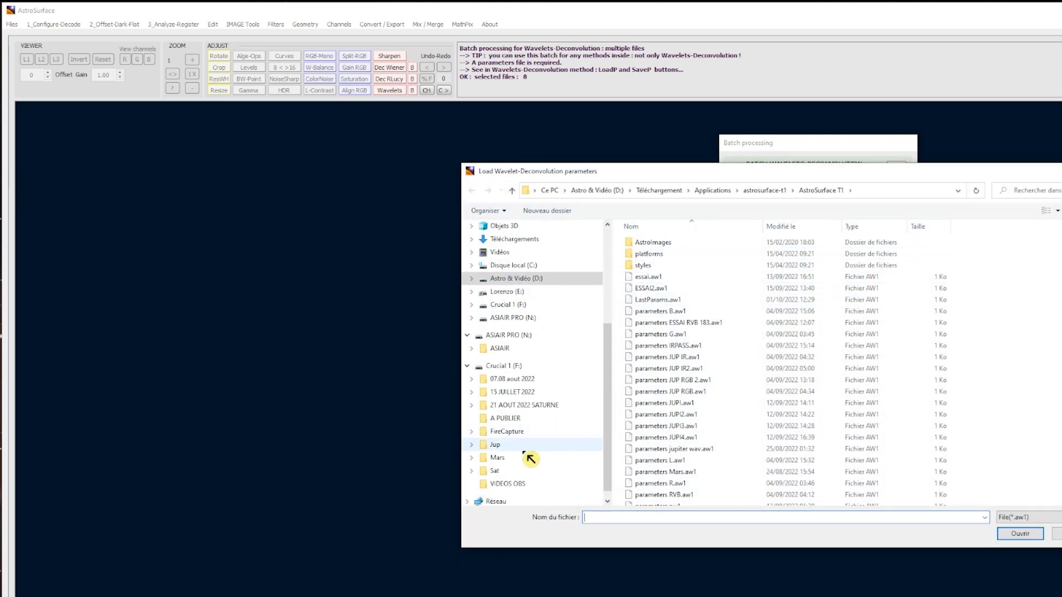
double_click(504, 447)
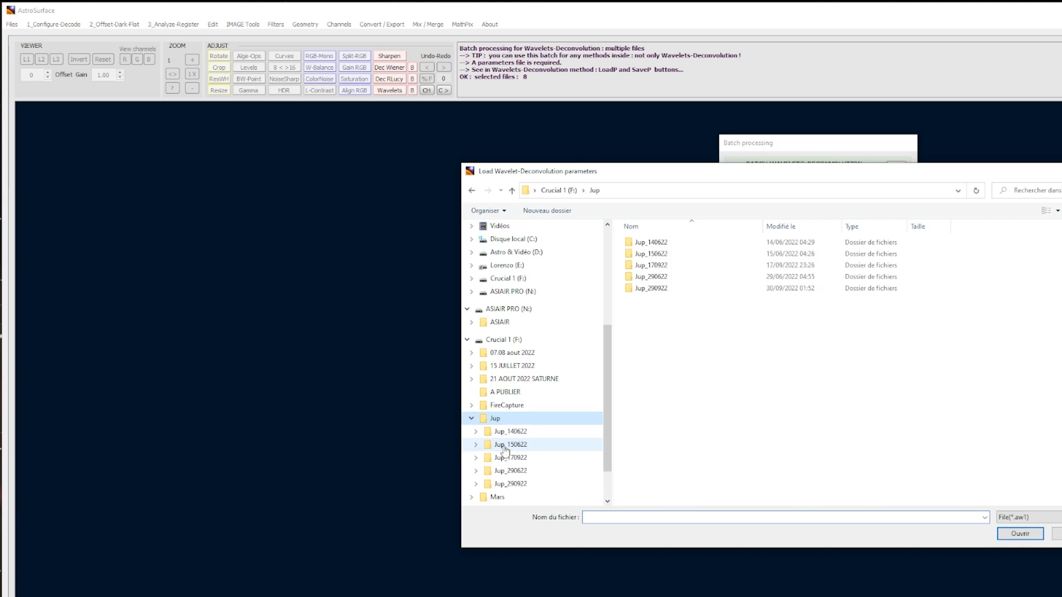
double_click(669, 290)
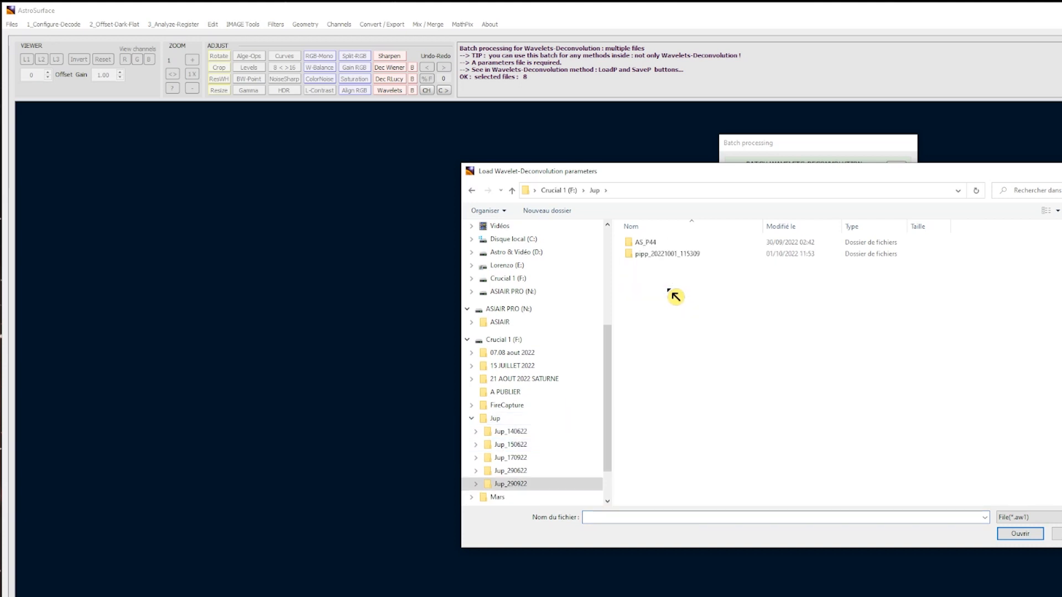
double_click(641, 243)
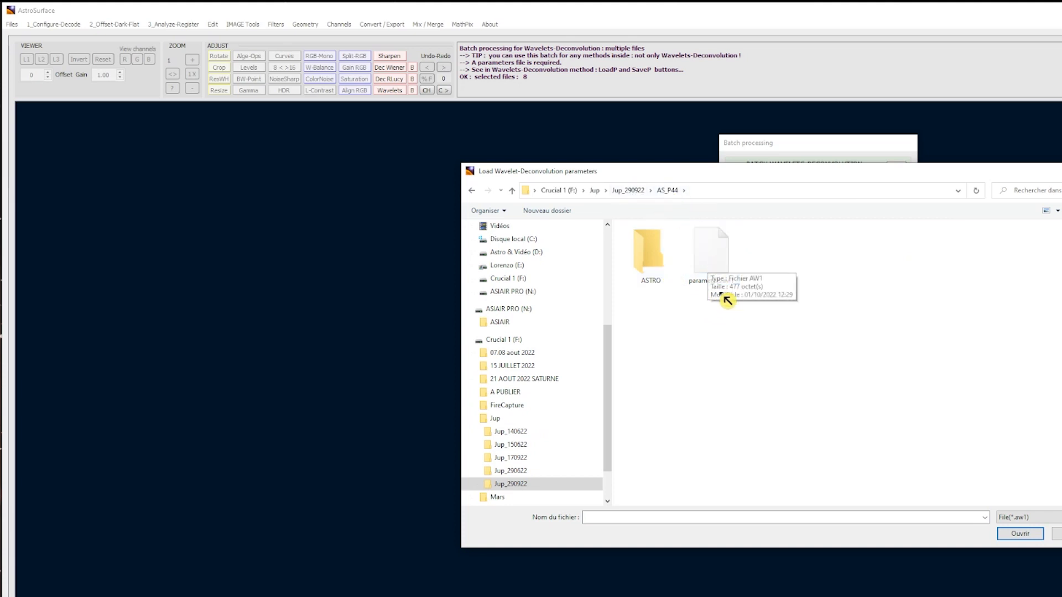
double_click(723, 259)
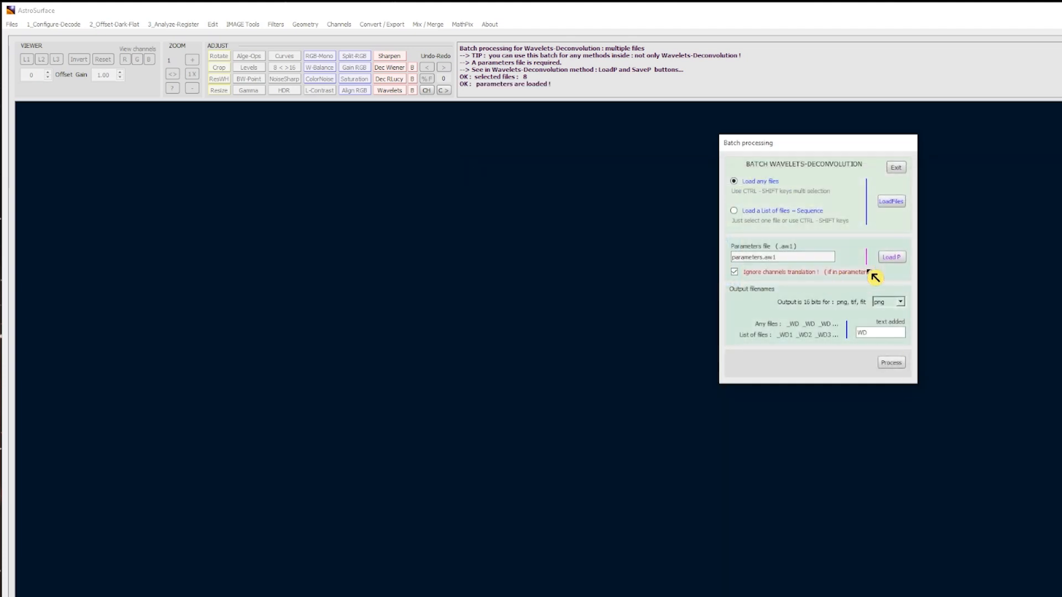
Step: Set the batch output format to tif and process the loaded images
click(901, 303)
click(891, 318)
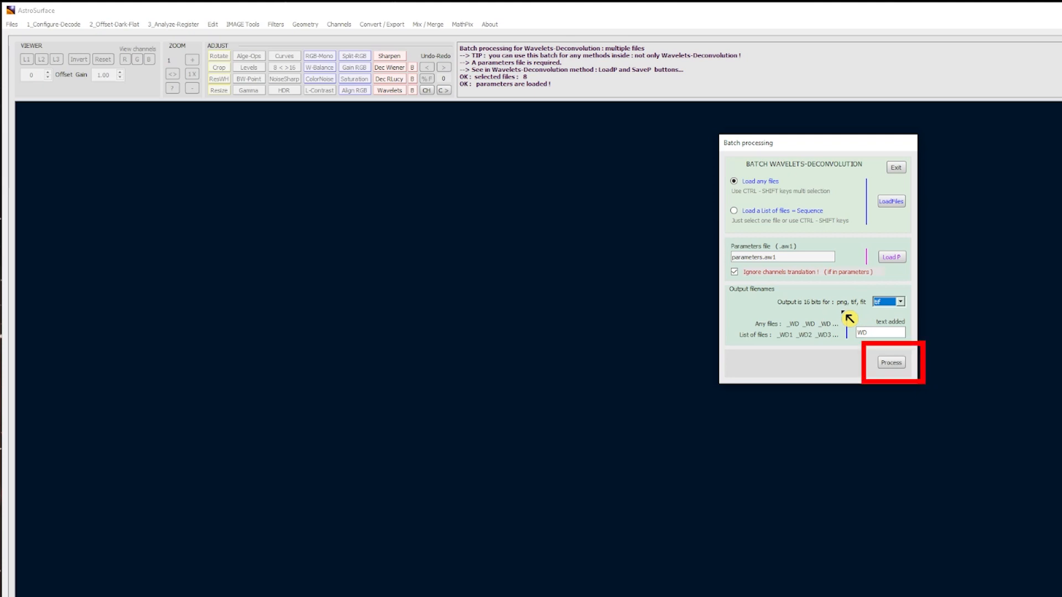
click(889, 364)
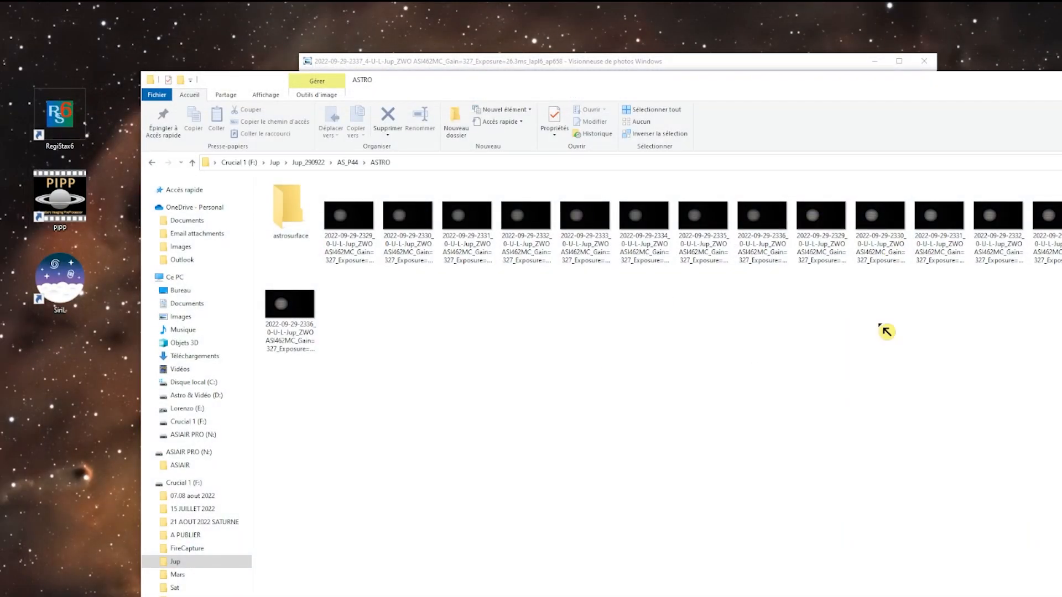
Step: In the ASTRO folder, compare the unprocessed 2336 stack with the processed 2329 WD image in the photo viewer and close it
double_click(759, 224)
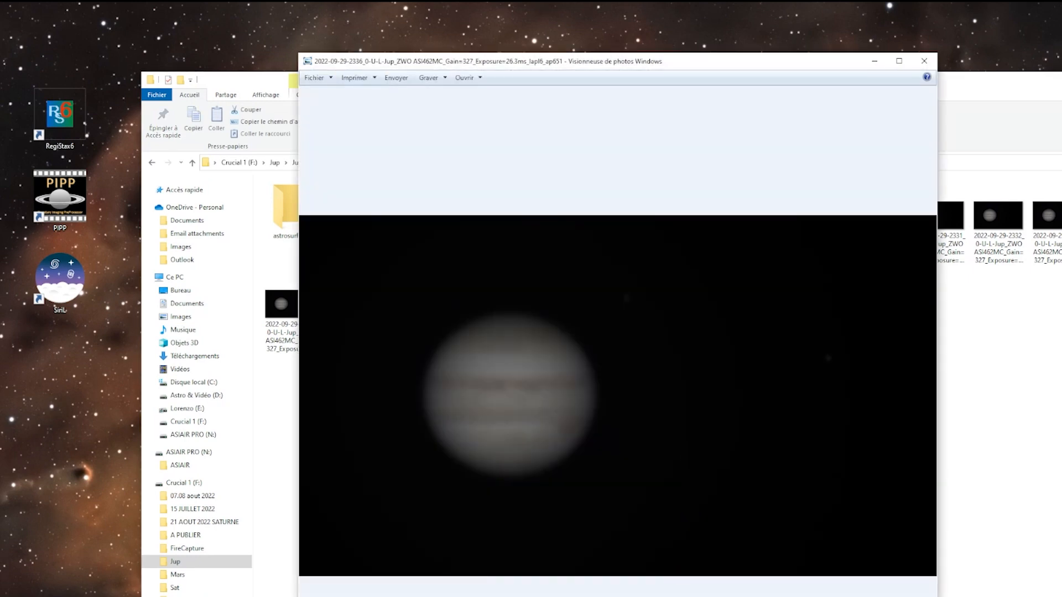
key(Right)
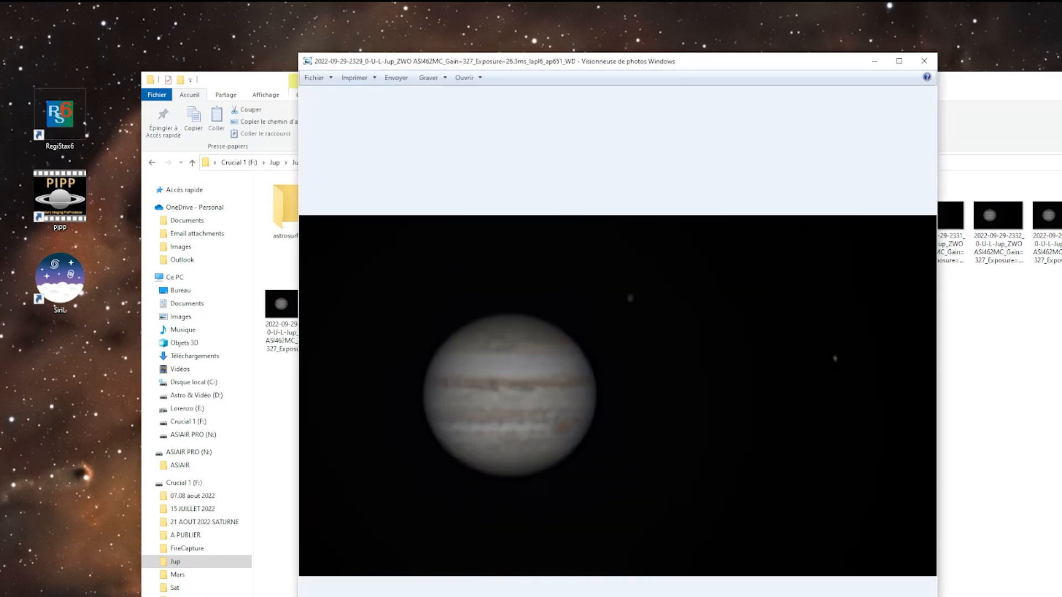
click(925, 64)
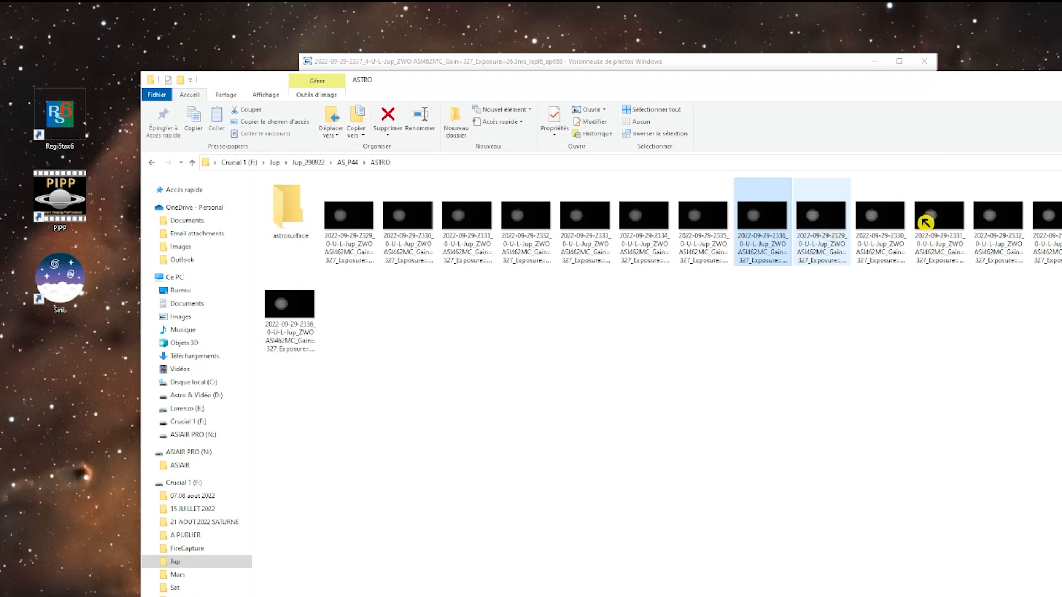
Step: Move the eight processed WD images from 2329 to 2336 into the astrosurface folder and open that folder
click(815, 219)
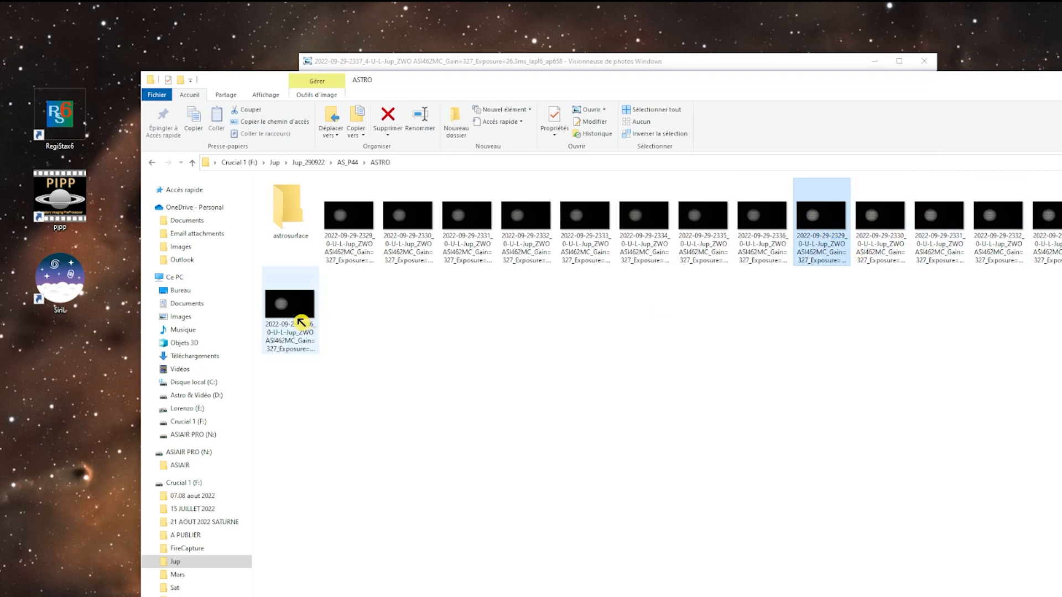
shift+click(314, 322)
drag(830, 214, 299, 218)
double_click(298, 219)
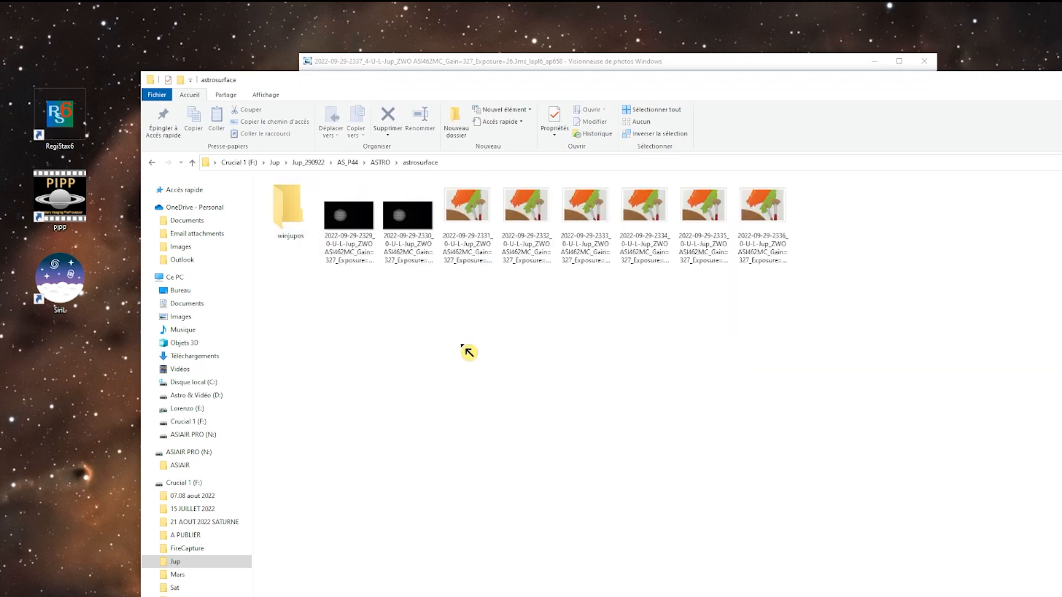
Step: Browse the processed WD images in the photo viewer, starting with 2329, and close the viewer
double_click(351, 227)
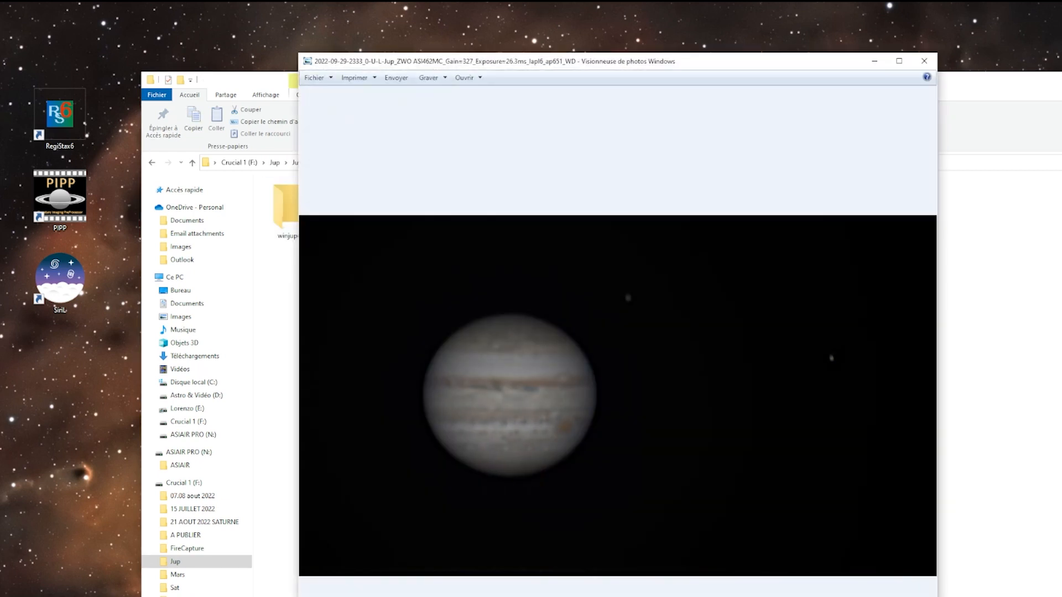
key(Right)
key(Right)
click(923, 61)
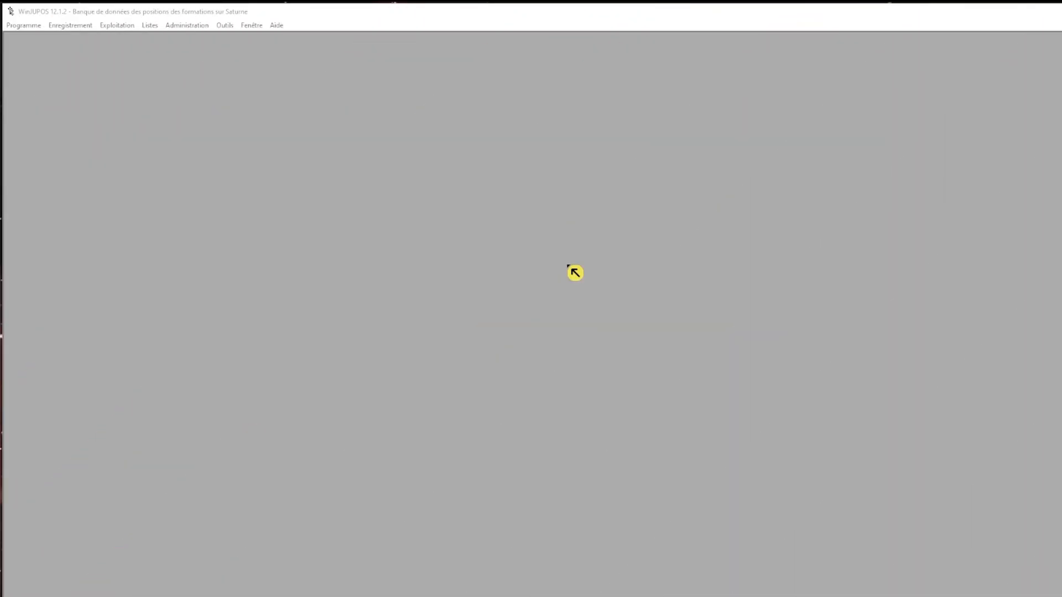
Step: In WinJUPOS, set the celestial body to Jupiter and open a new image measurement
click(26, 27)
mouse_move(33, 40)
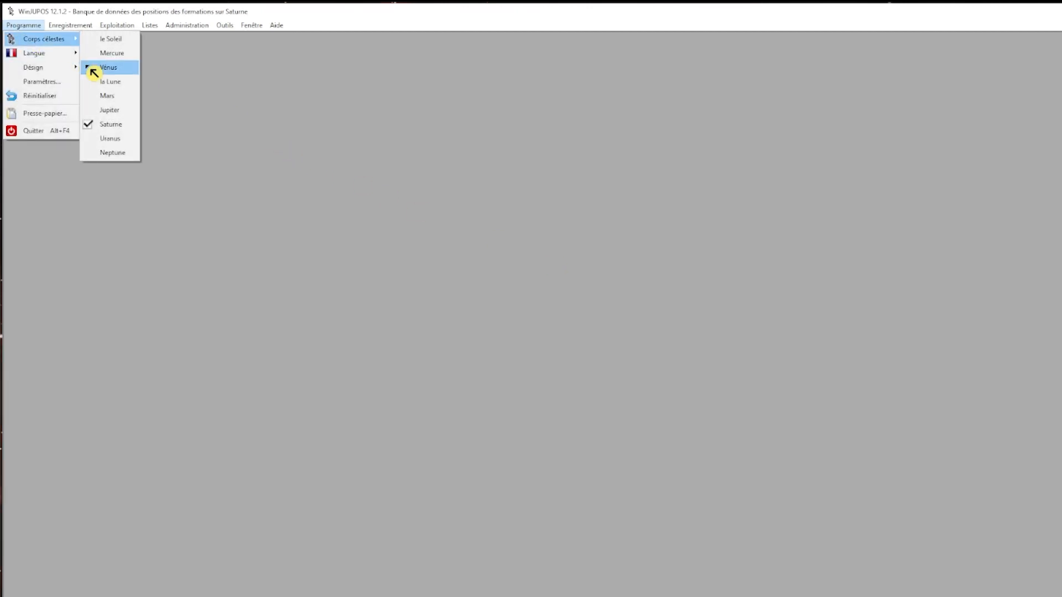
click(121, 110)
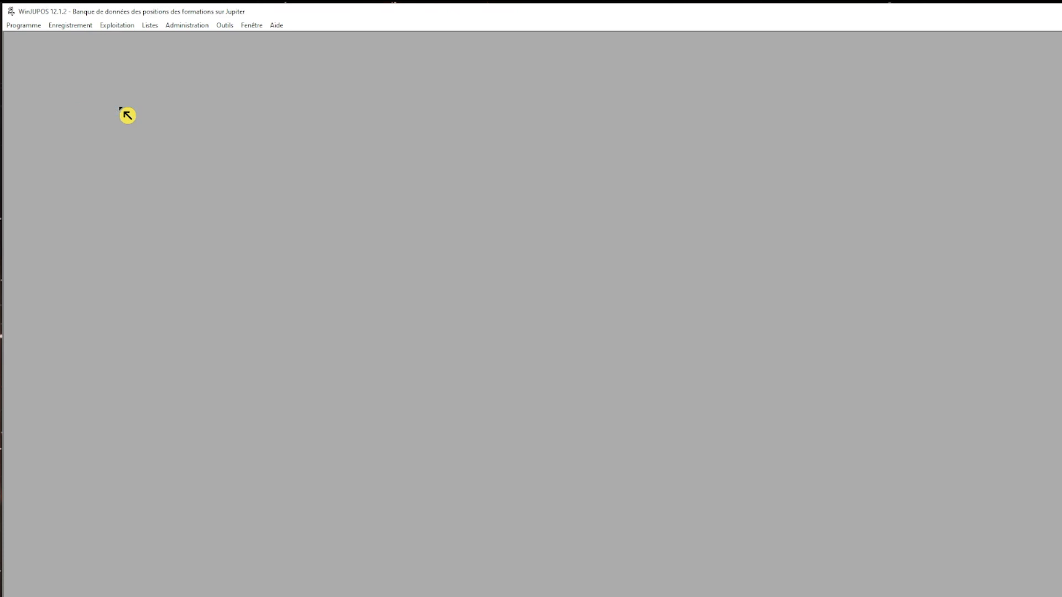
click(73, 28)
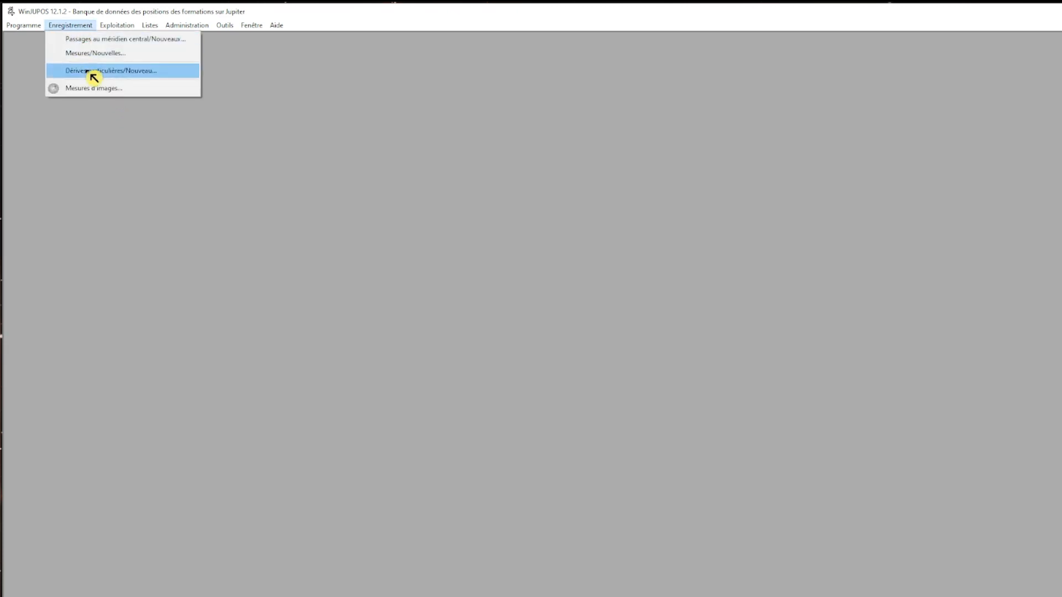
click(94, 89)
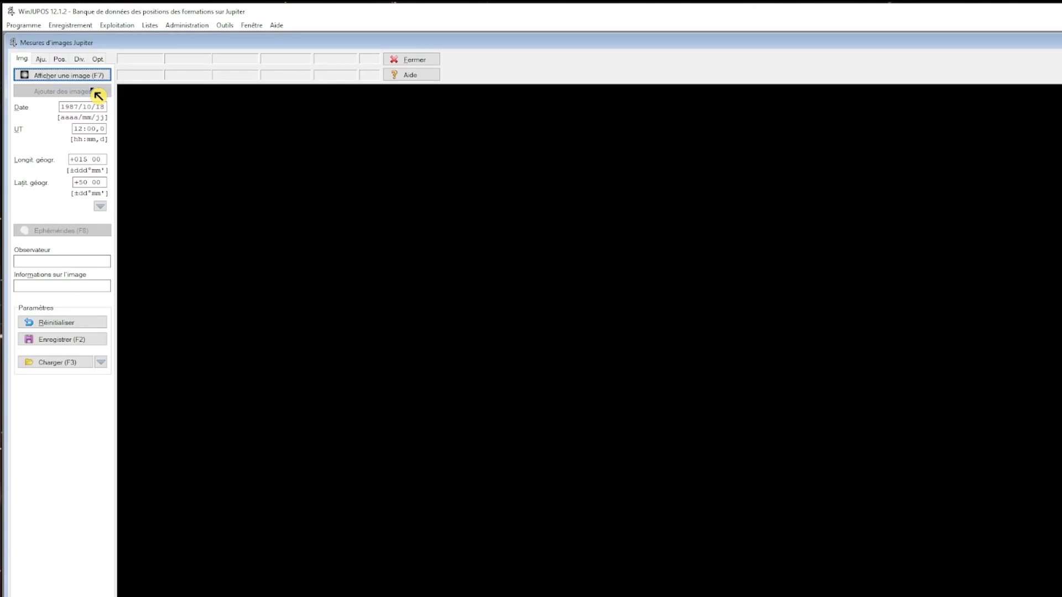
Step: Load the 2329 WD image from Jup\Jup_290922\AS_P44\ASTRO\astrosurface on drive F into the image measurement
click(67, 78)
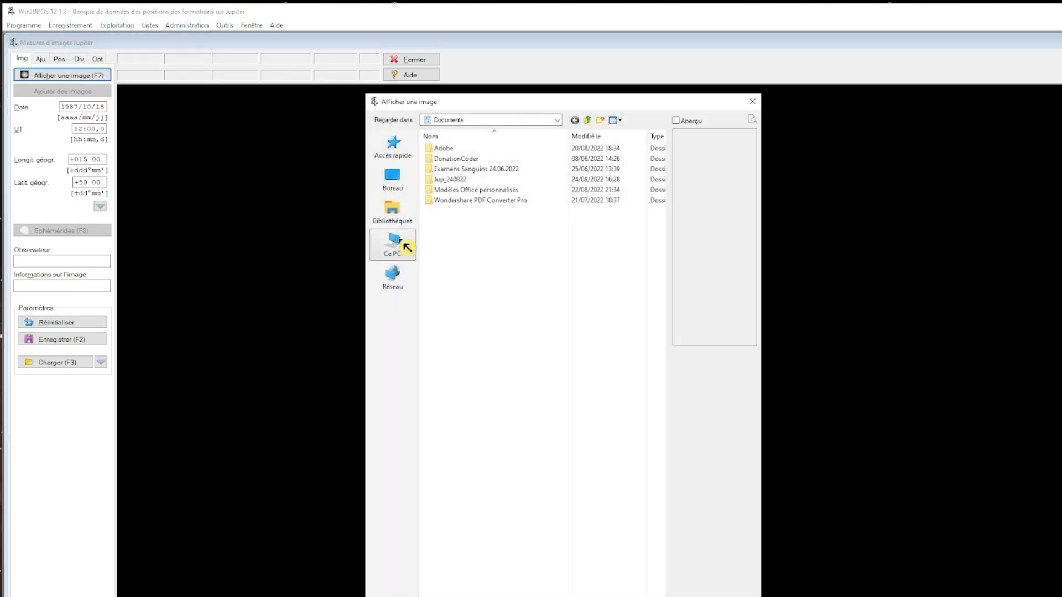
click(406, 247)
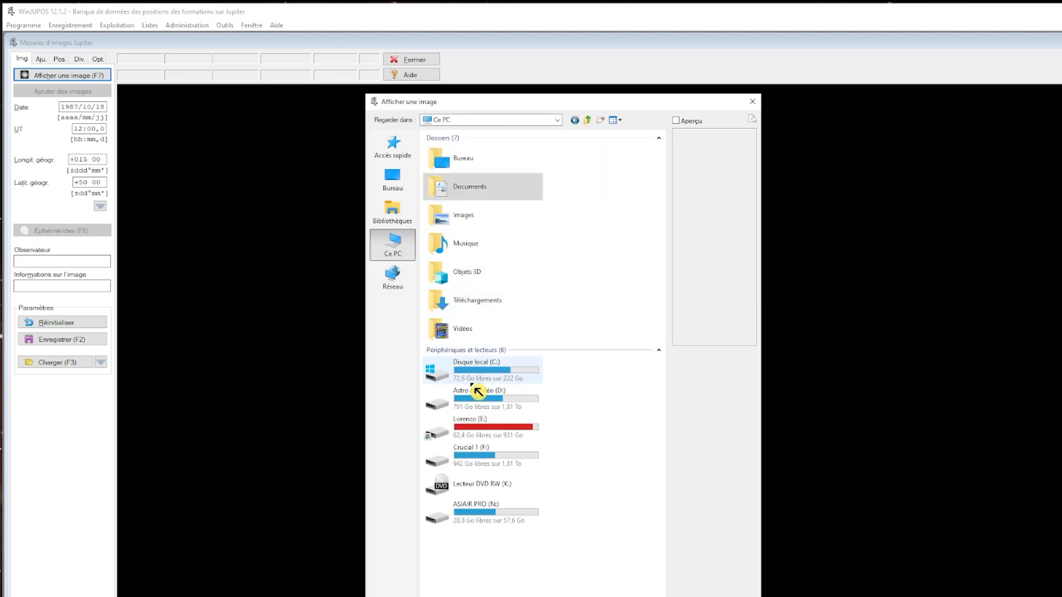
double_click(489, 460)
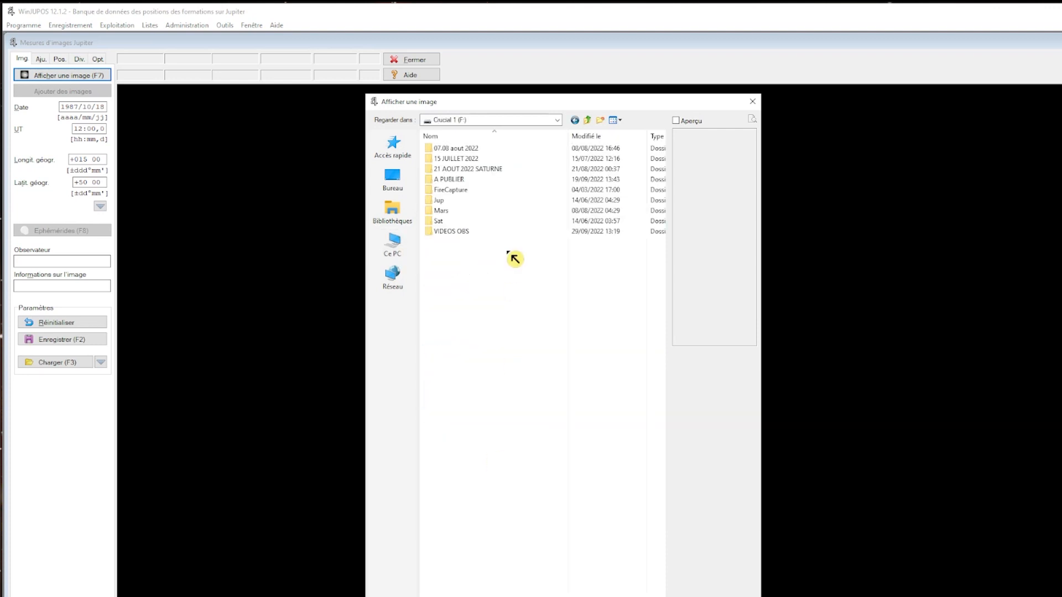
double_click(457, 201)
double_click(457, 191)
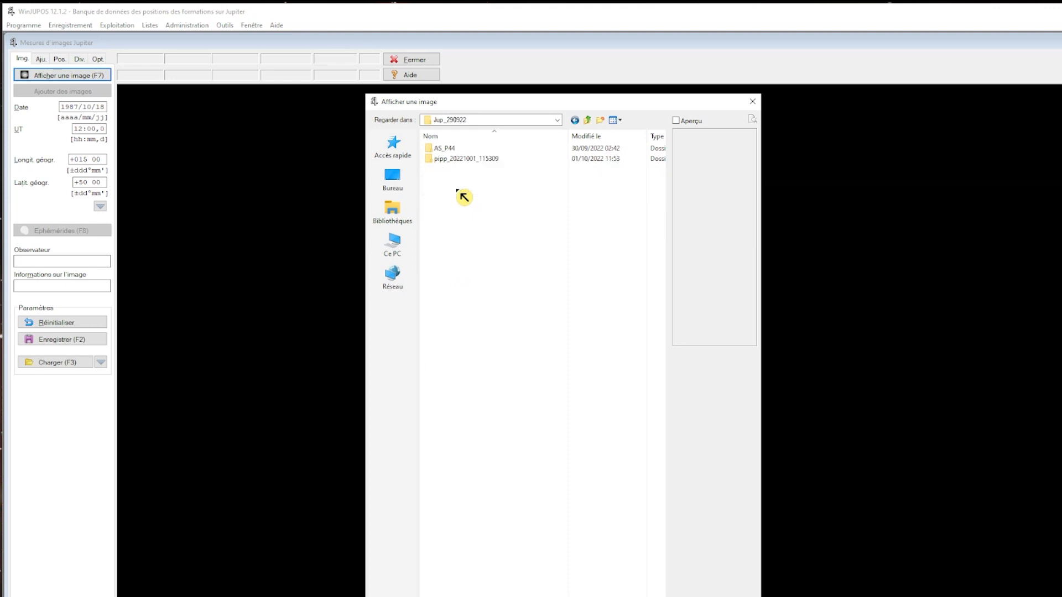
double_click(450, 148)
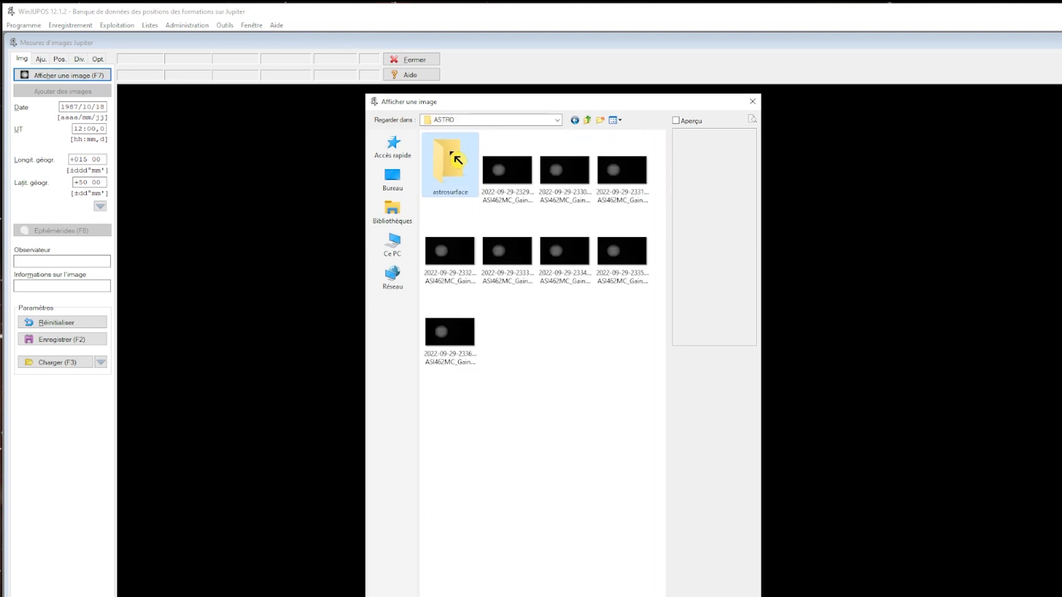
double_click(457, 160)
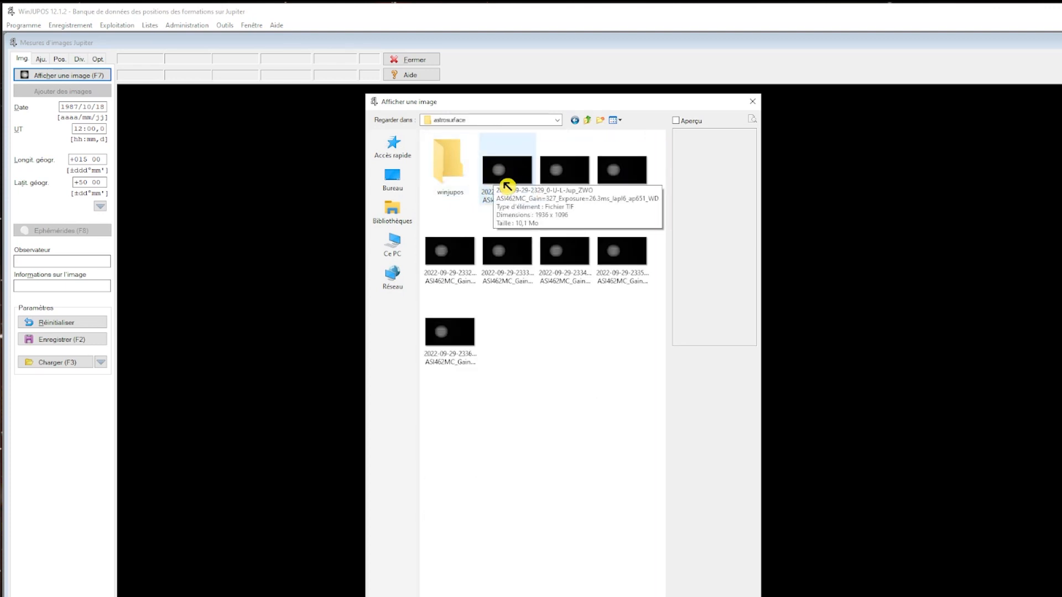
double_click(506, 184)
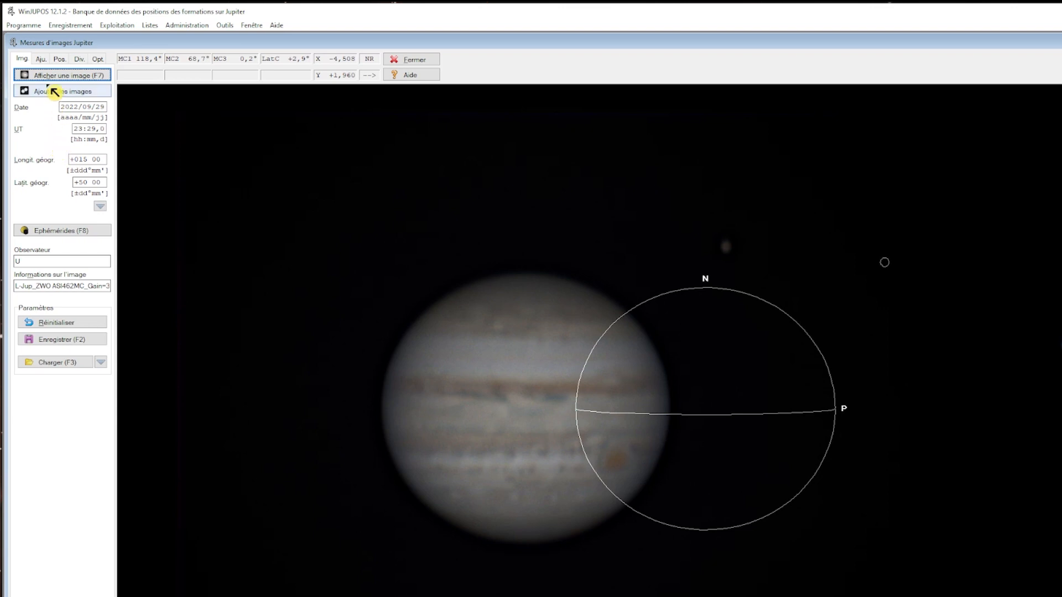
Step: Fit the measurement outline to Jupiter's disc with automatic positioning
click(43, 60)
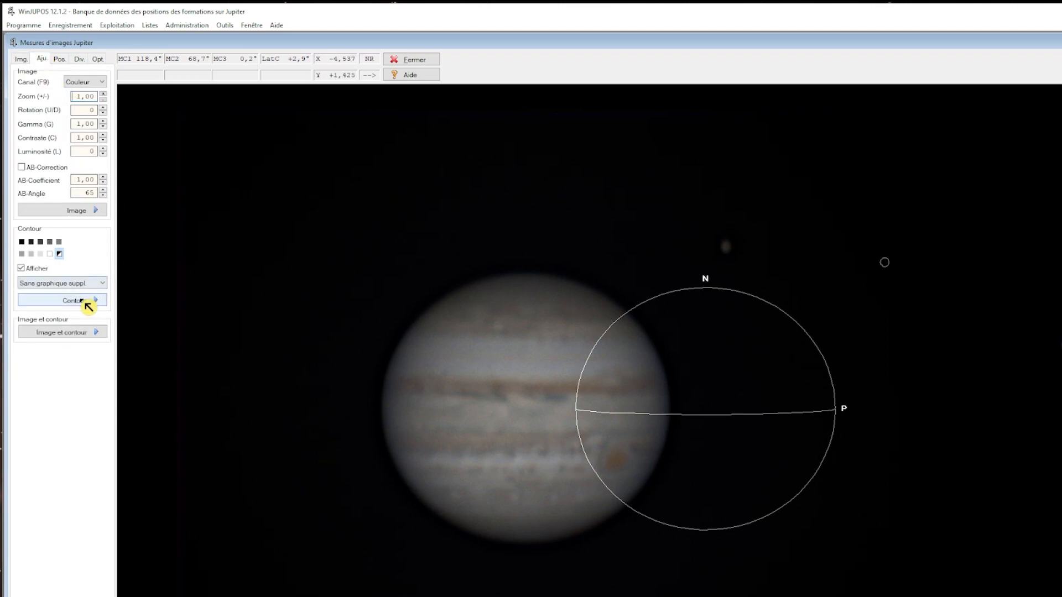
click(85, 303)
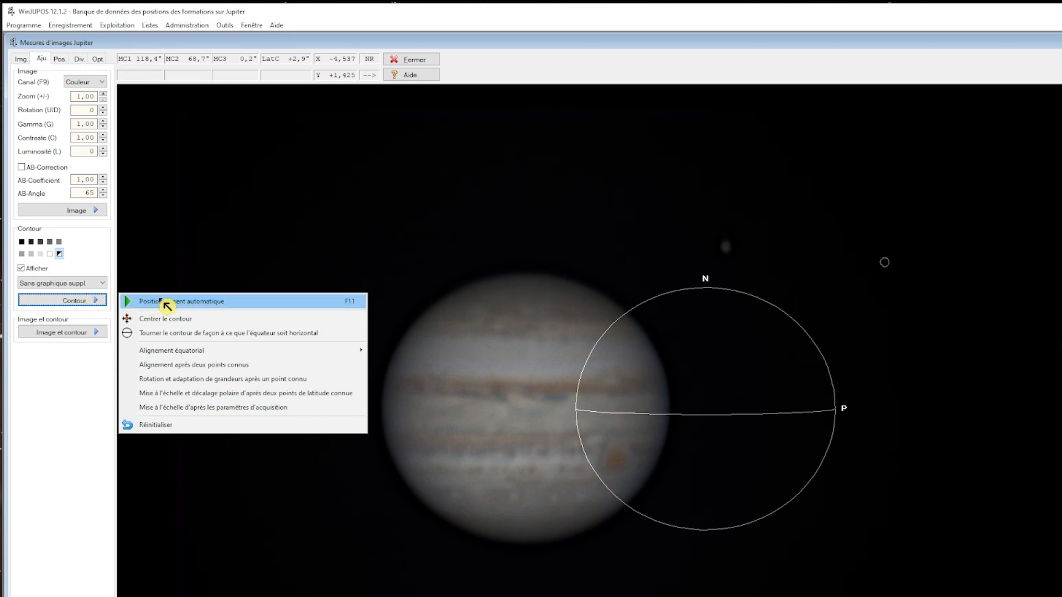
click(167, 306)
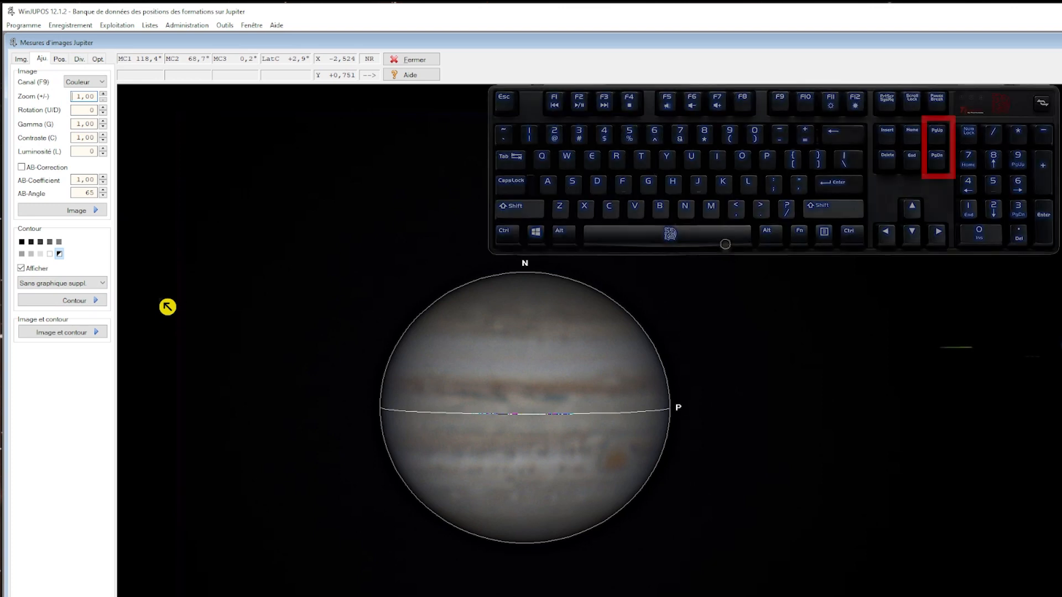
Step: Enlarge and shrink the outline in small increments until its size matches Jupiter's disc
key(Page_Up)
key(Page_Up)
key(Page_Up)
key(Page_Up)
key(Page_Up)
key(Page_Down)
key(Page_Down)
key(Page_Down)
key(Page_Down)
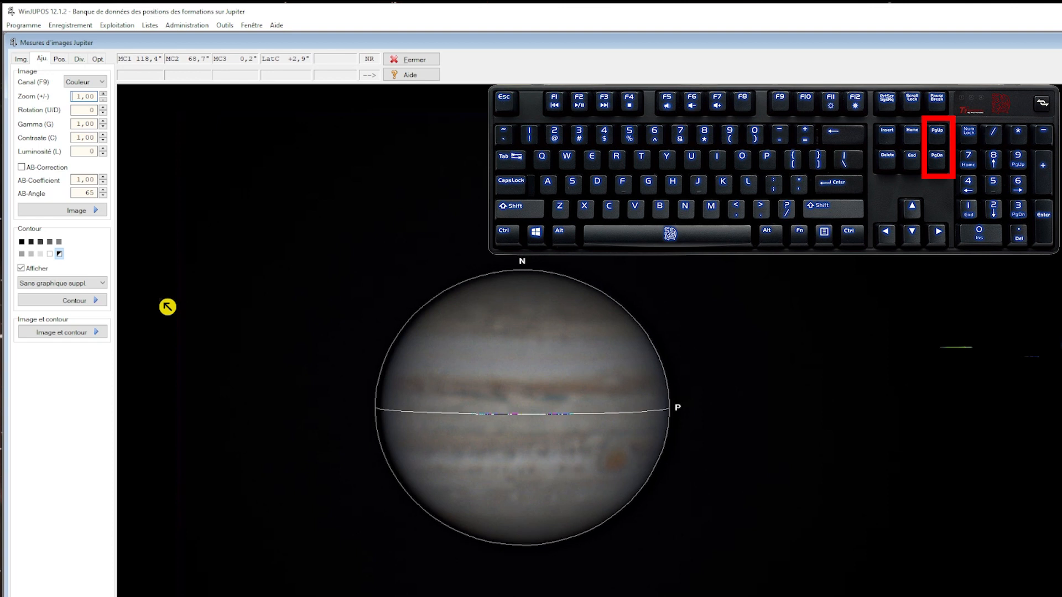
key(Page_Up)
key(Page_Up)
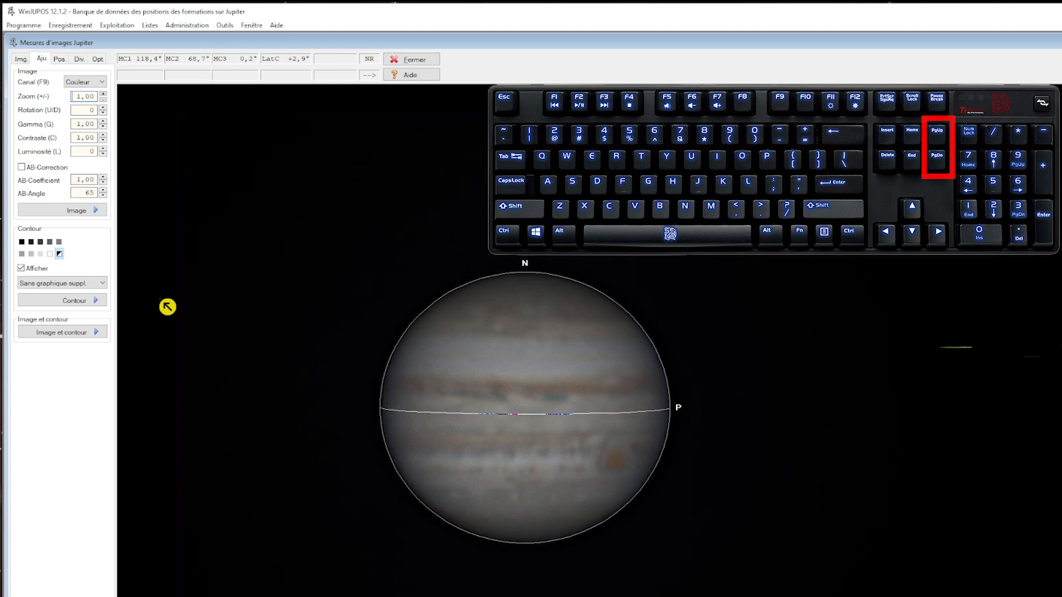
key(Page_Down)
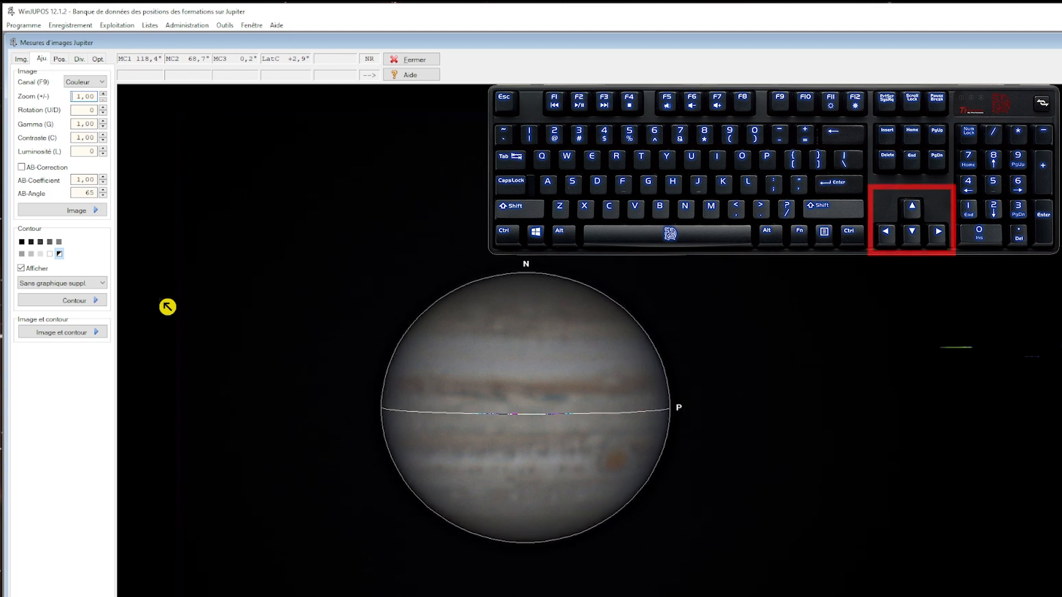
Step: Nudge the outline horizontally to centre it on Jupiter's disc and fine-tune its rotation in both directions
key(Right)
key(Right)
key(Right)
key(Left)
key(Left)
key(Left)
key(Left)
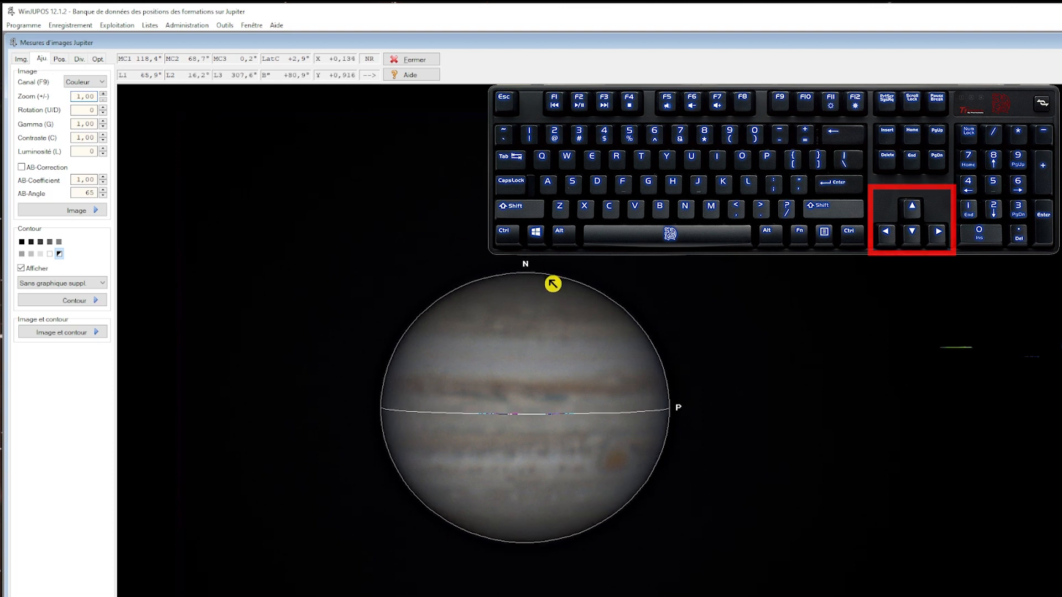
key(p)
key(n)
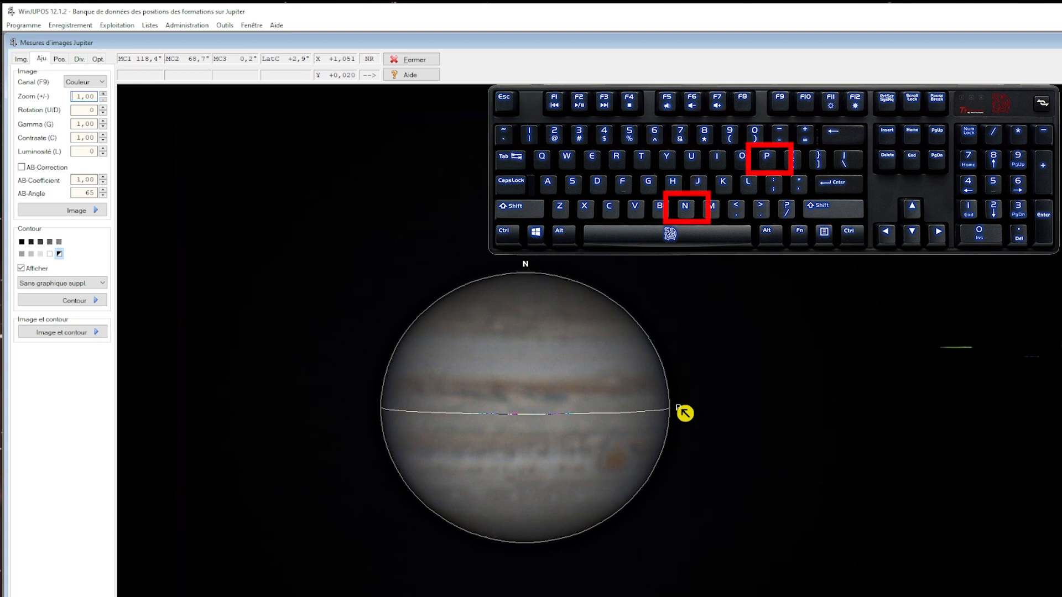
key(p)
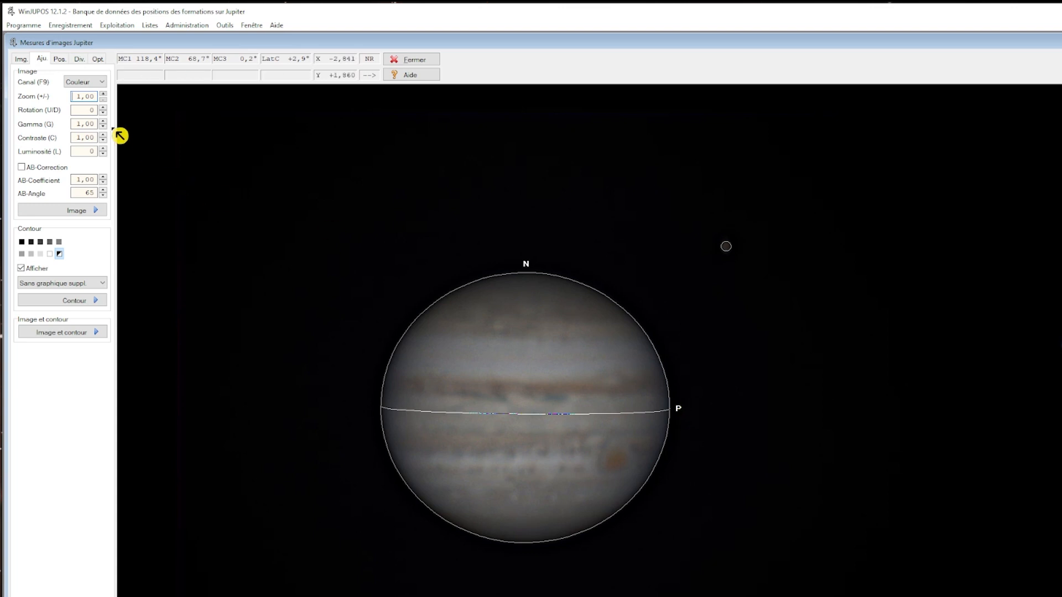
Step: Check the outline fit with gamma raised to 1.82, restore 1.00, and briefly preview the AB-Correction with coefficient 0.90
click(103, 122)
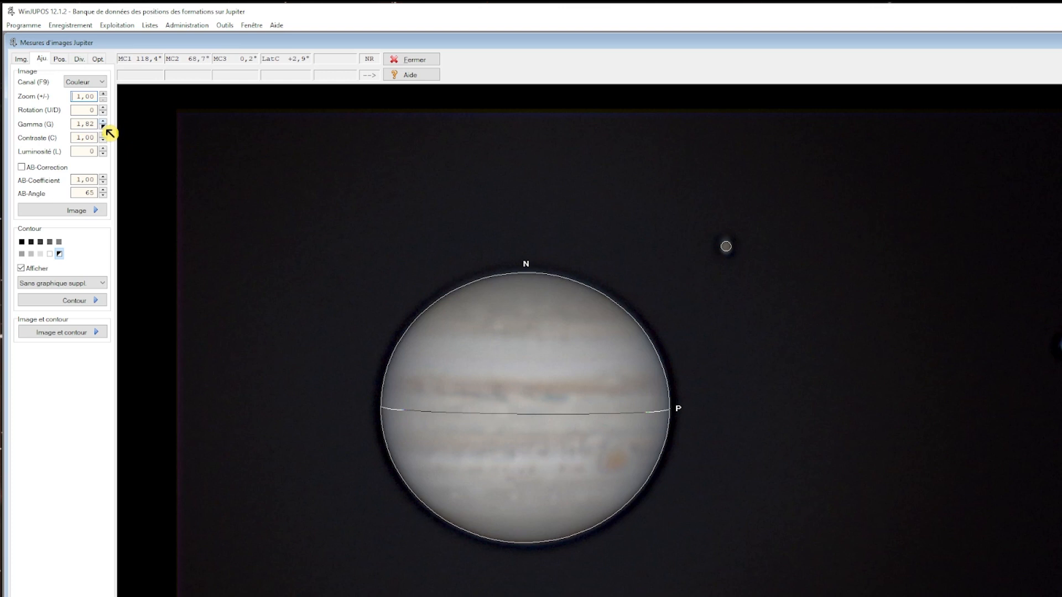
click(103, 126)
click(103, 121)
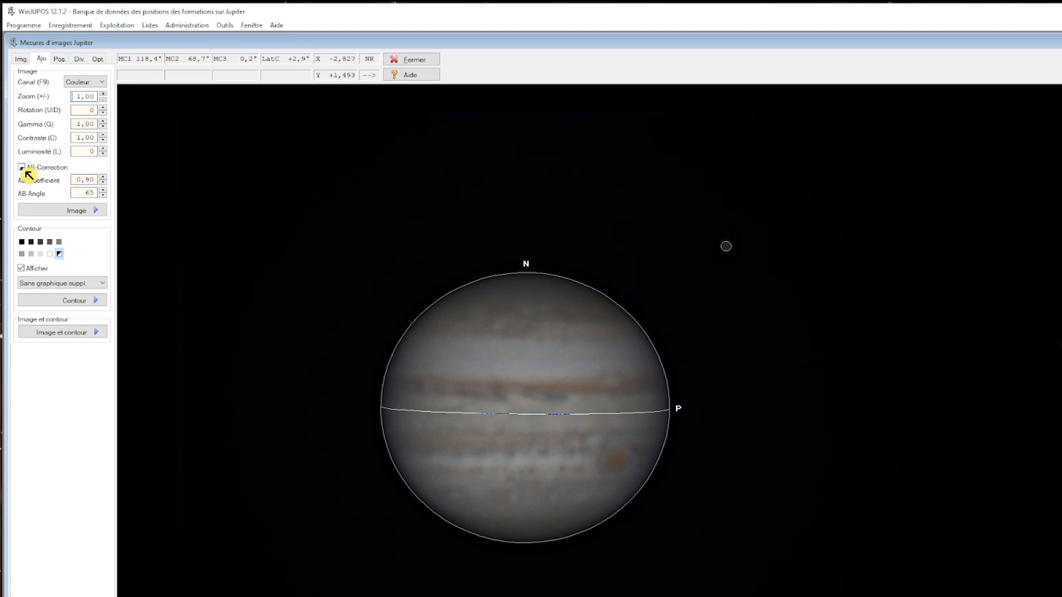
click(23, 168)
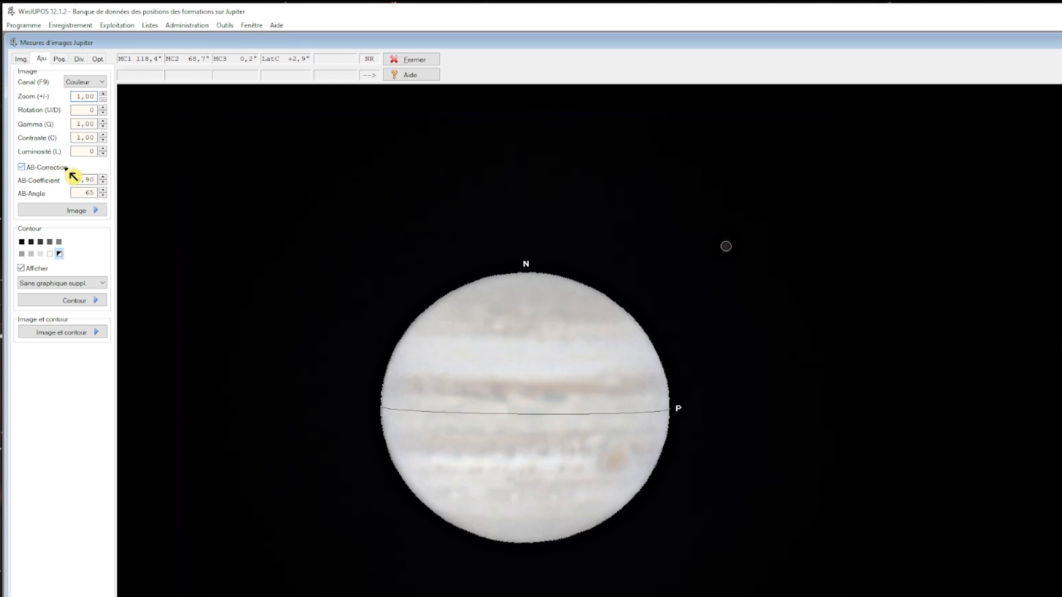
click(22, 167)
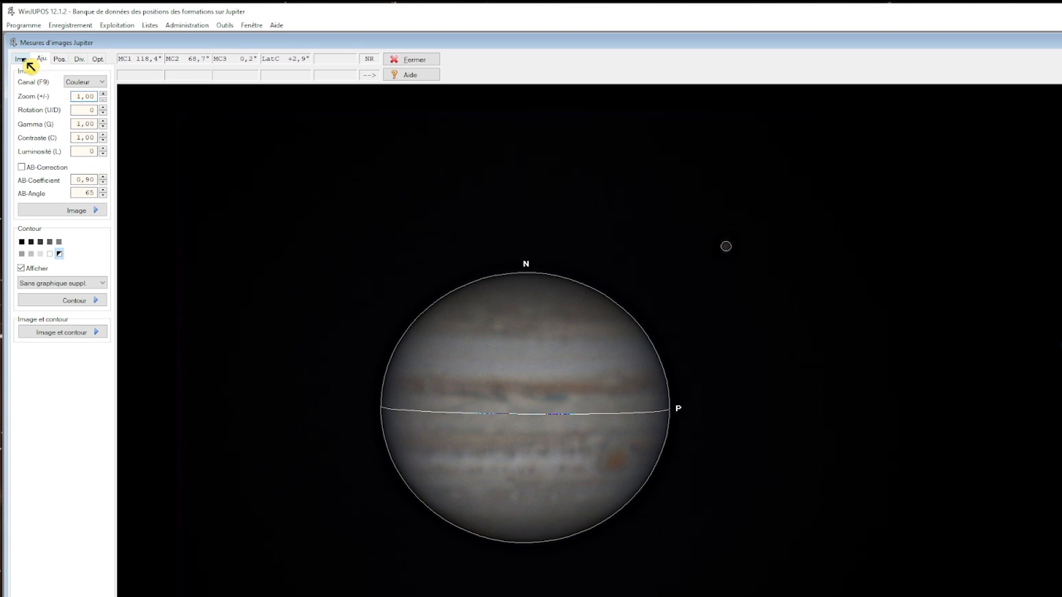
Step: Save the measurement parameters of the 2329 image under the proposed name in the astrosurface folder
click(21, 59)
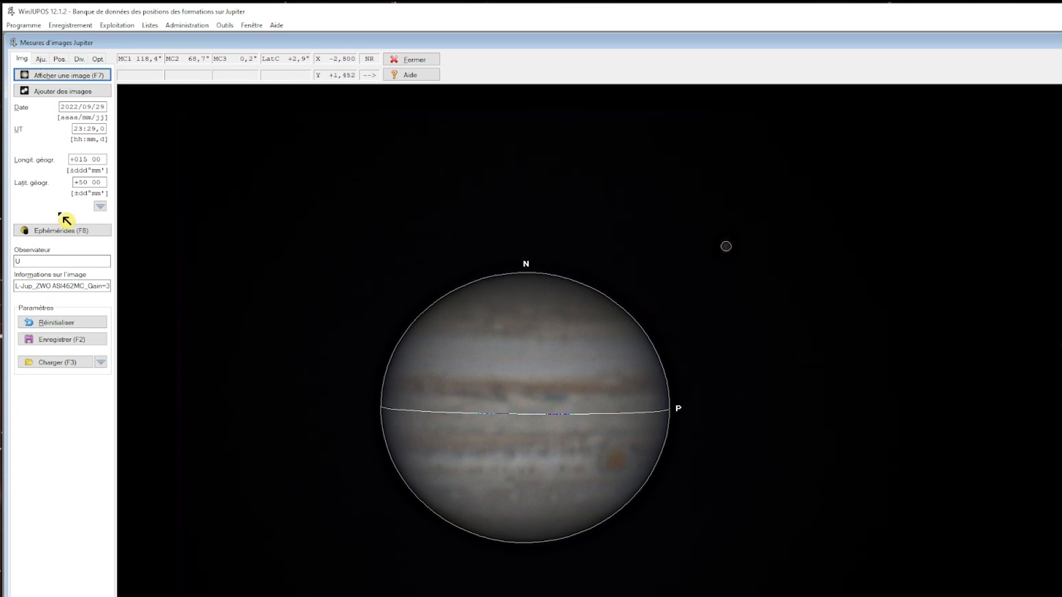
click(71, 340)
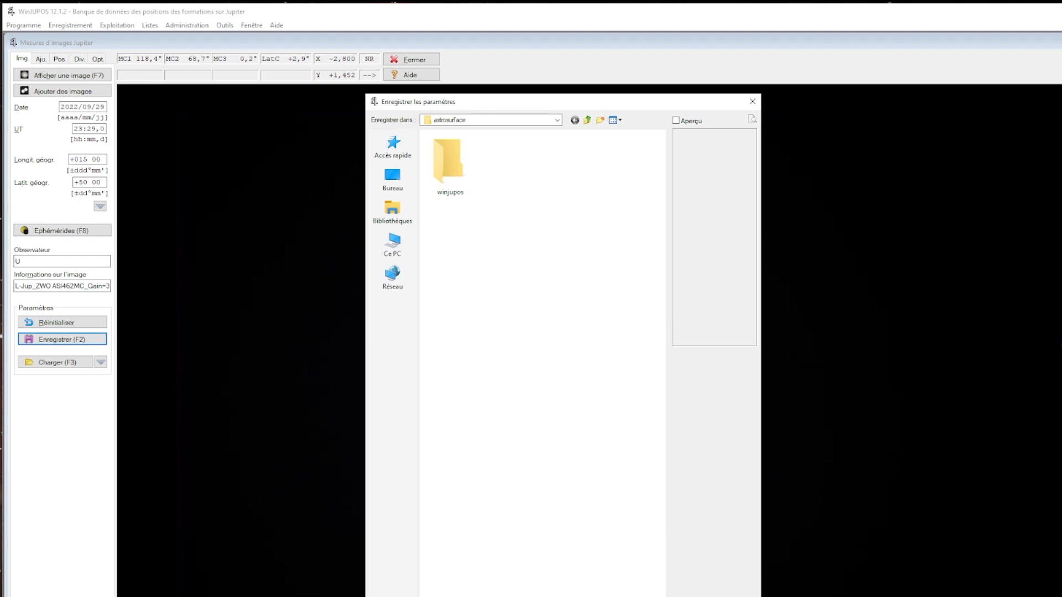
key(Return)
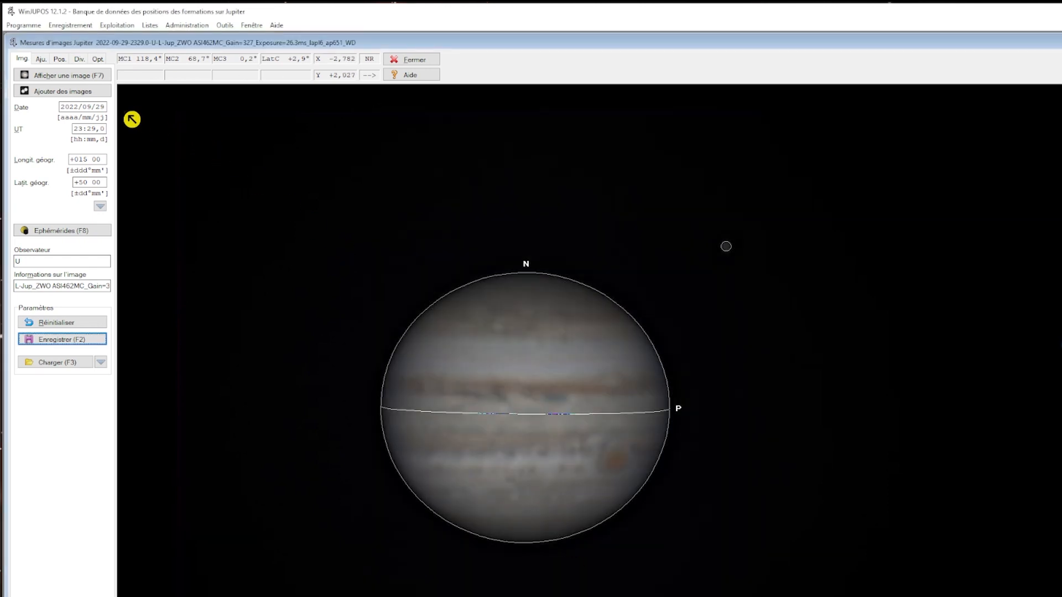
Step: Load the 2330 WD image and save its measurement parameters in the astrosurface folder
click(81, 82)
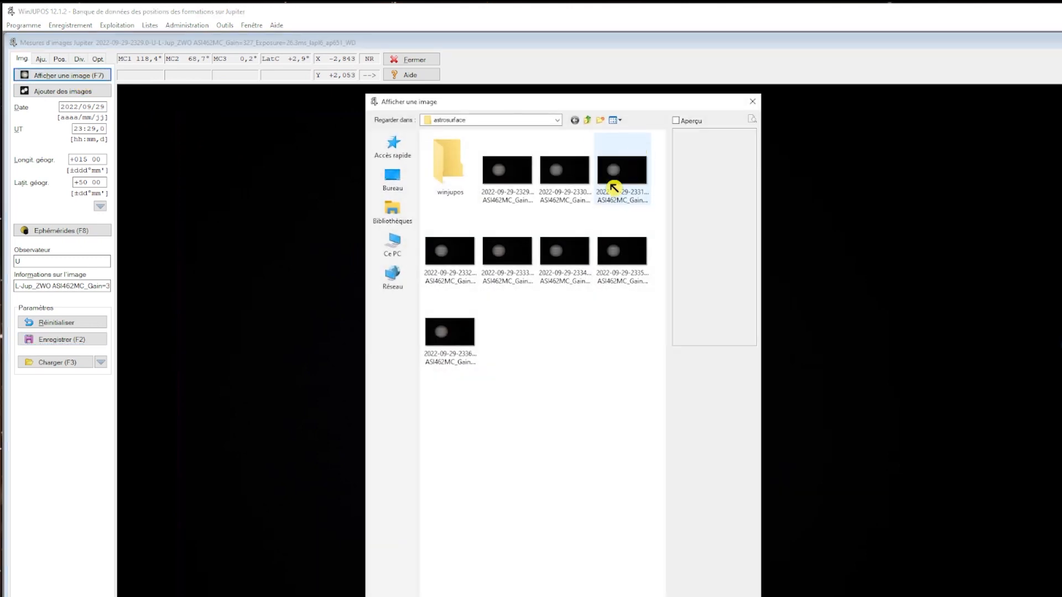
double_click(554, 182)
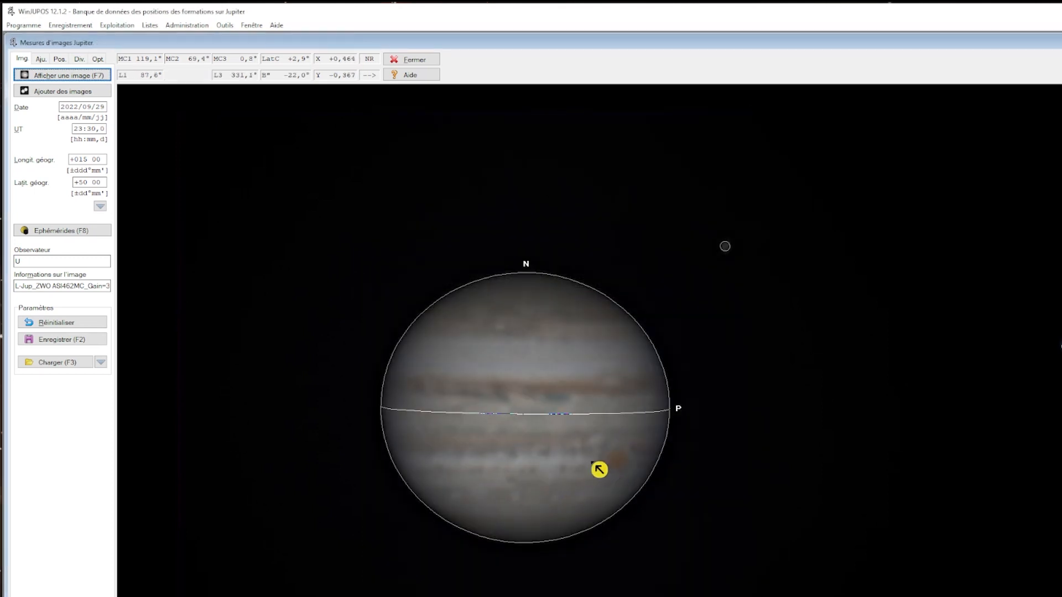
click(65, 344)
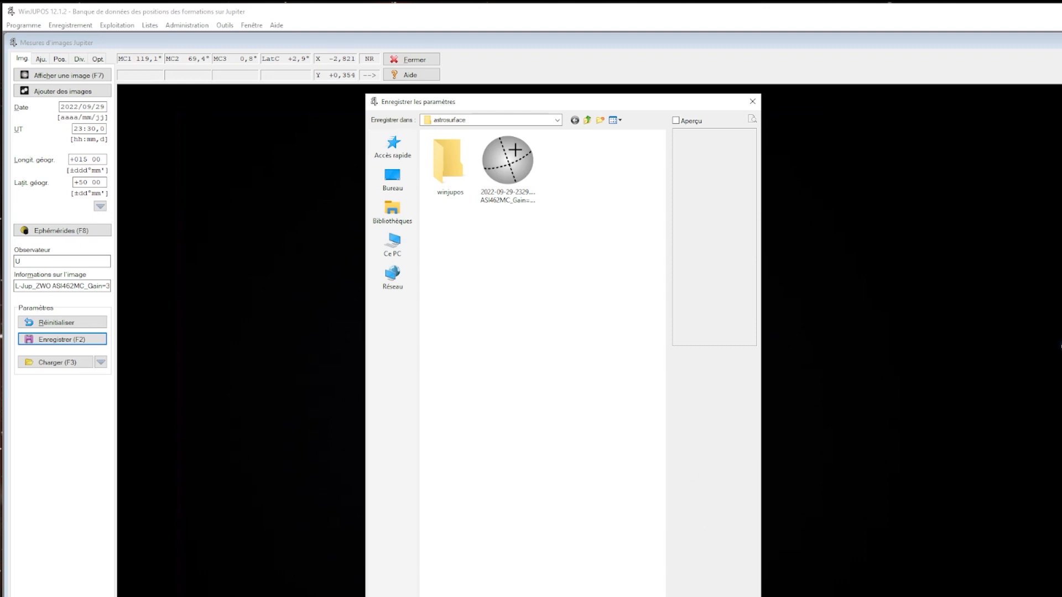
key(Return)
Step: Load the 2331 WD image and save its measurement parameters under the proposed name in the astrosurface folder
click(78, 74)
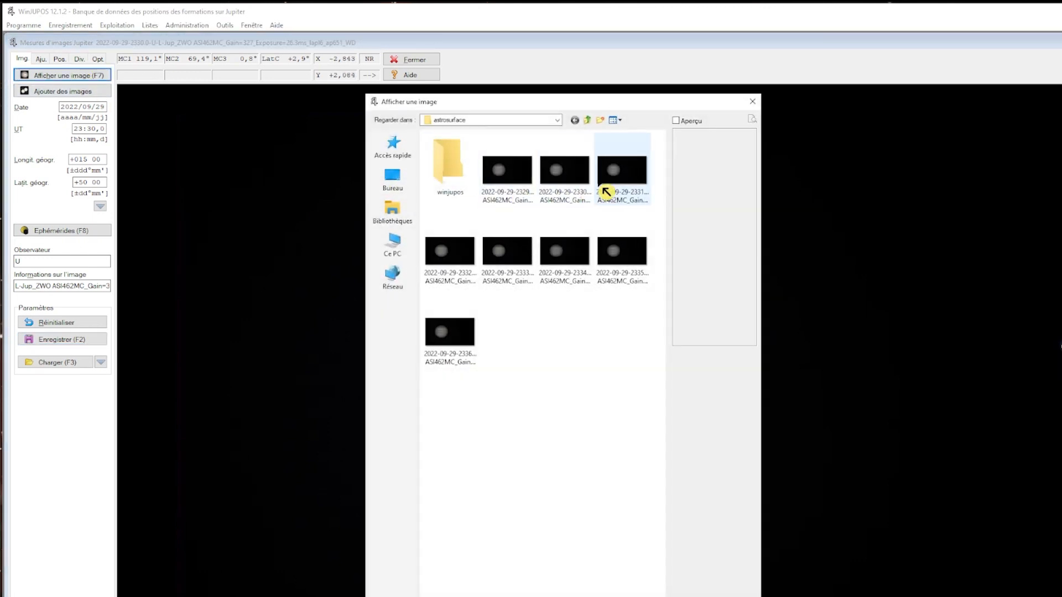
double_click(606, 192)
click(60, 344)
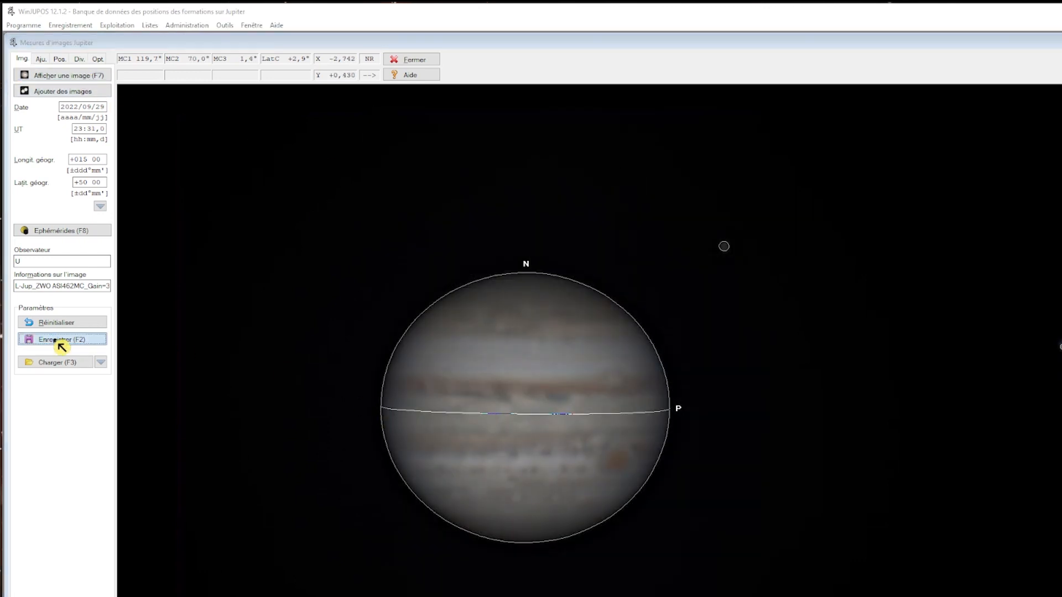
key(Return)
click(98, 76)
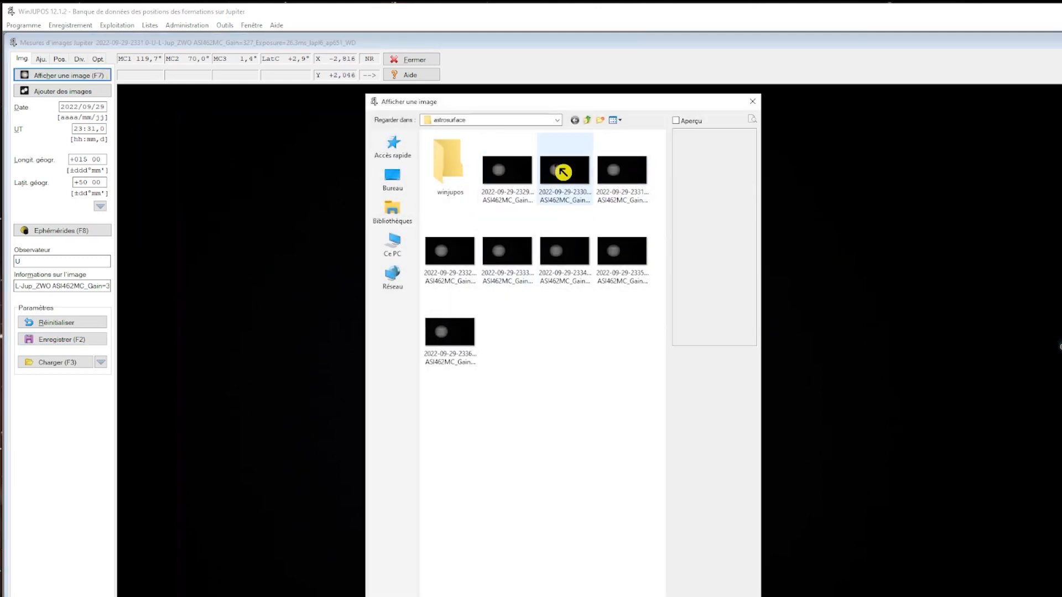
double_click(624, 175)
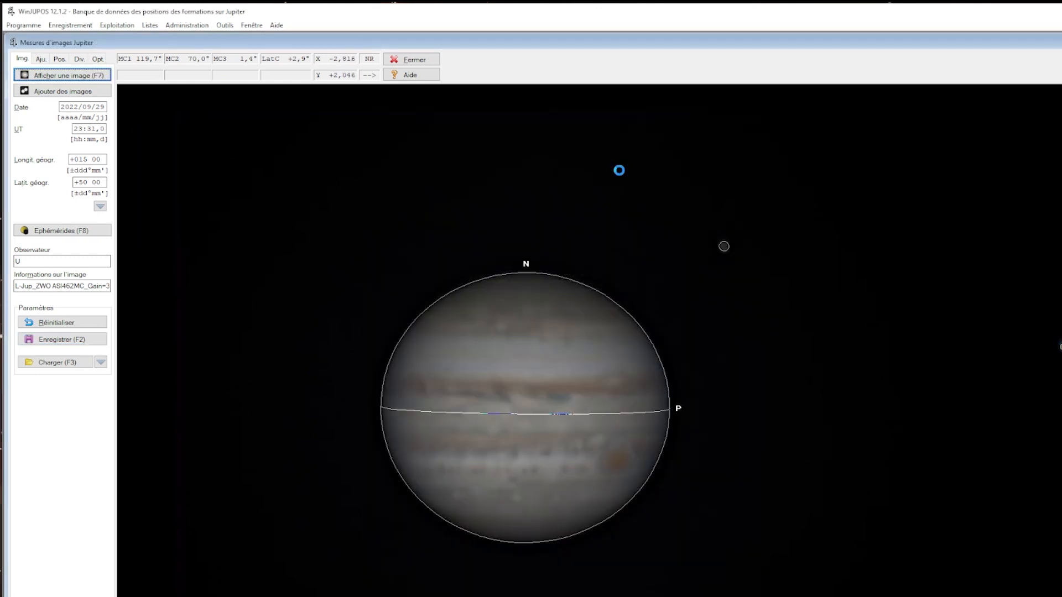
click(72, 345)
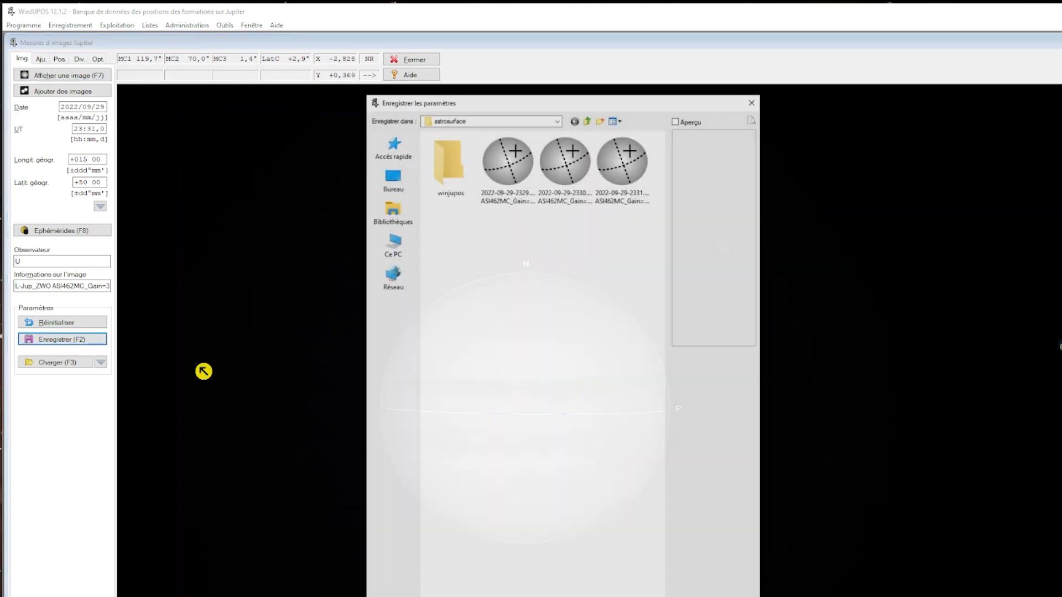
key(Return)
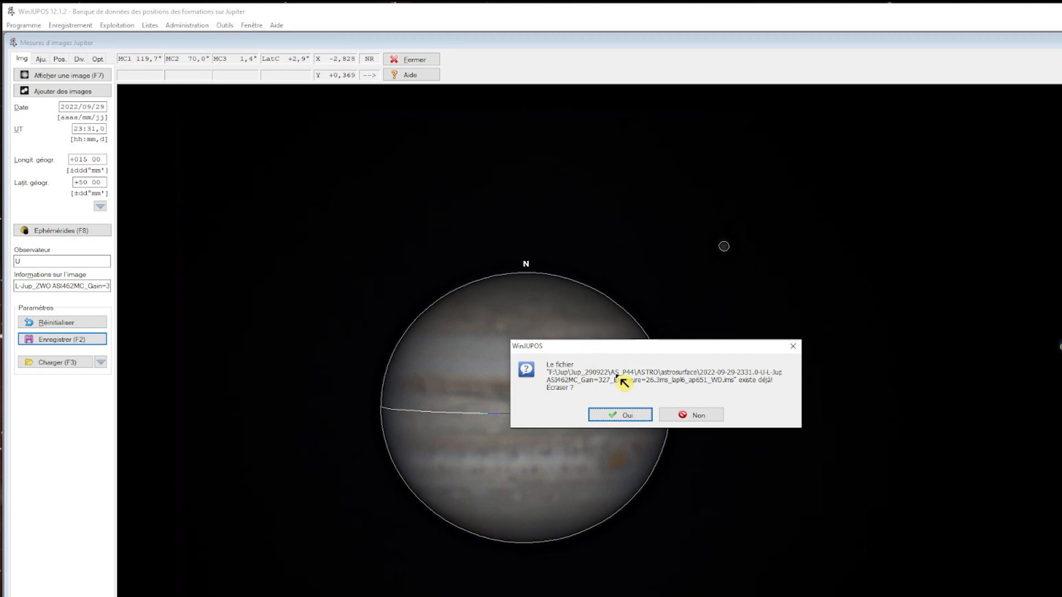
click(695, 416)
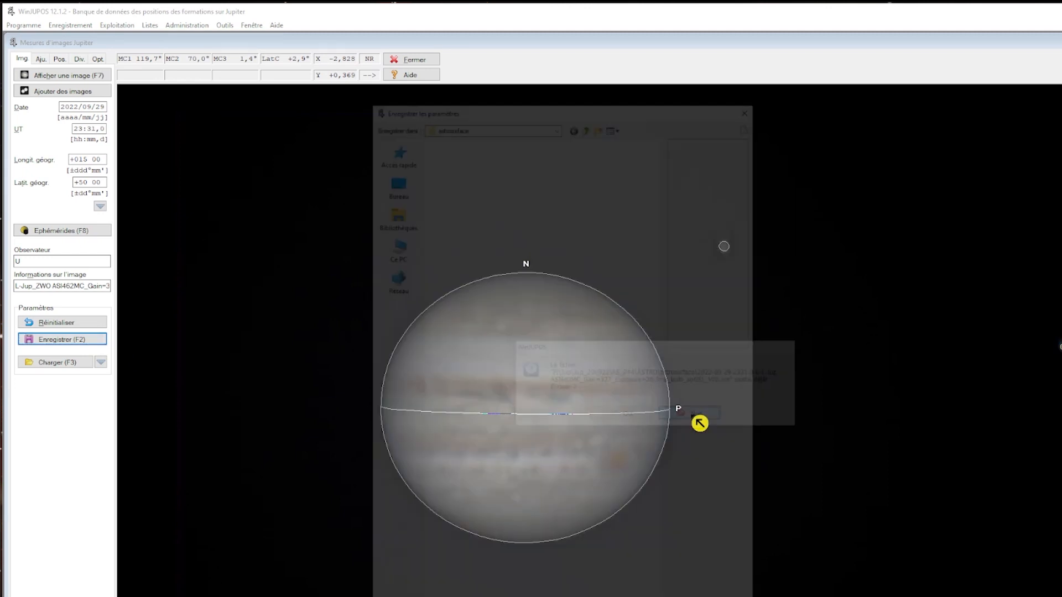
key(Escape)
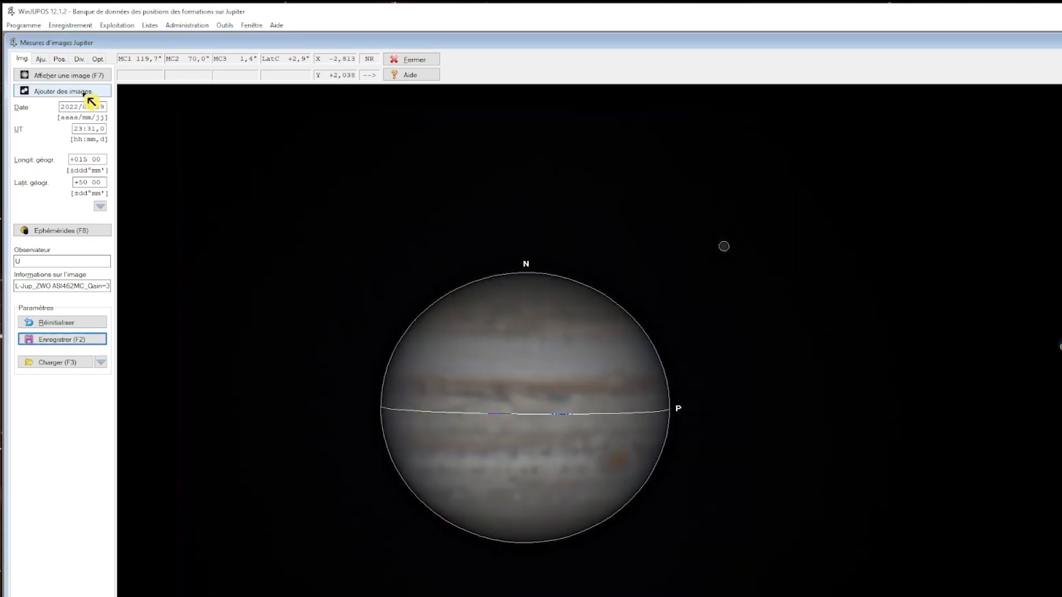
Step: Load the 2332 WD image and save its measurement parameters in the astrosurface folder
click(83, 76)
double_click(445, 266)
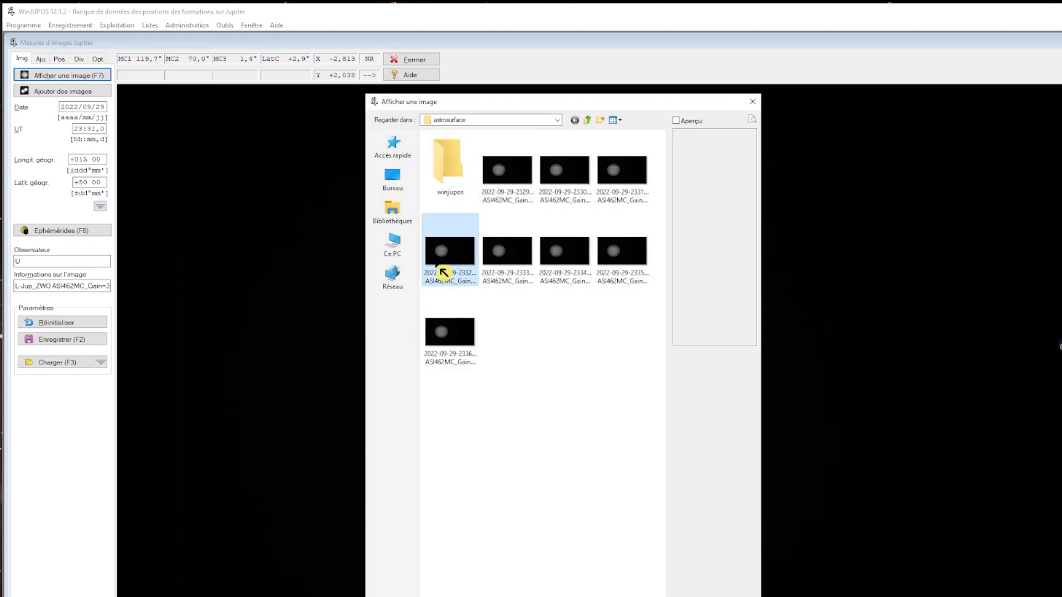
click(73, 340)
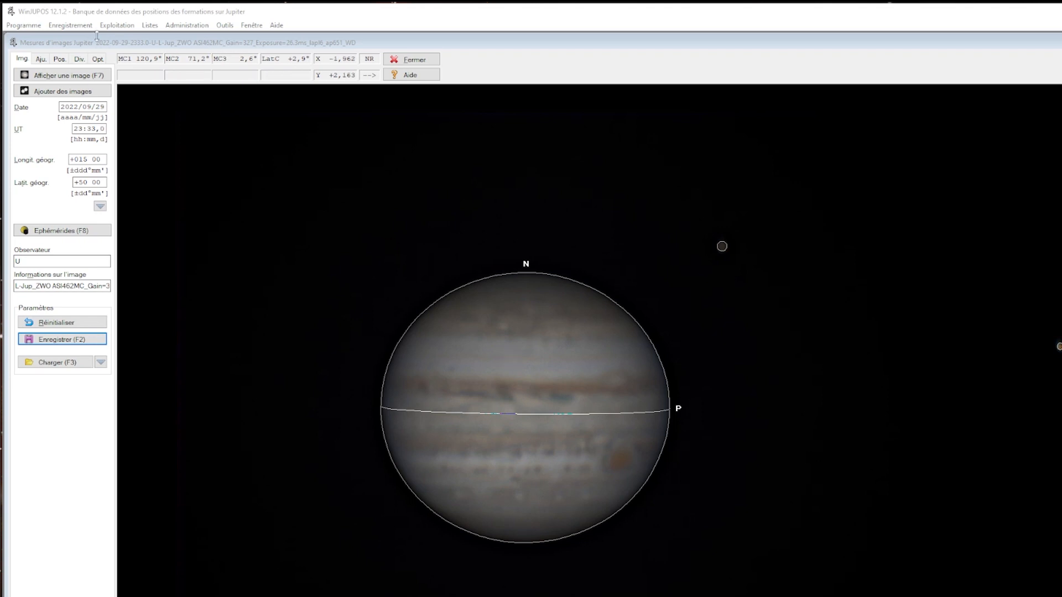
Step: Start an image de-rotation and add all eight measurement files, 2329 to 2336, from the astrosurface folder
click(230, 28)
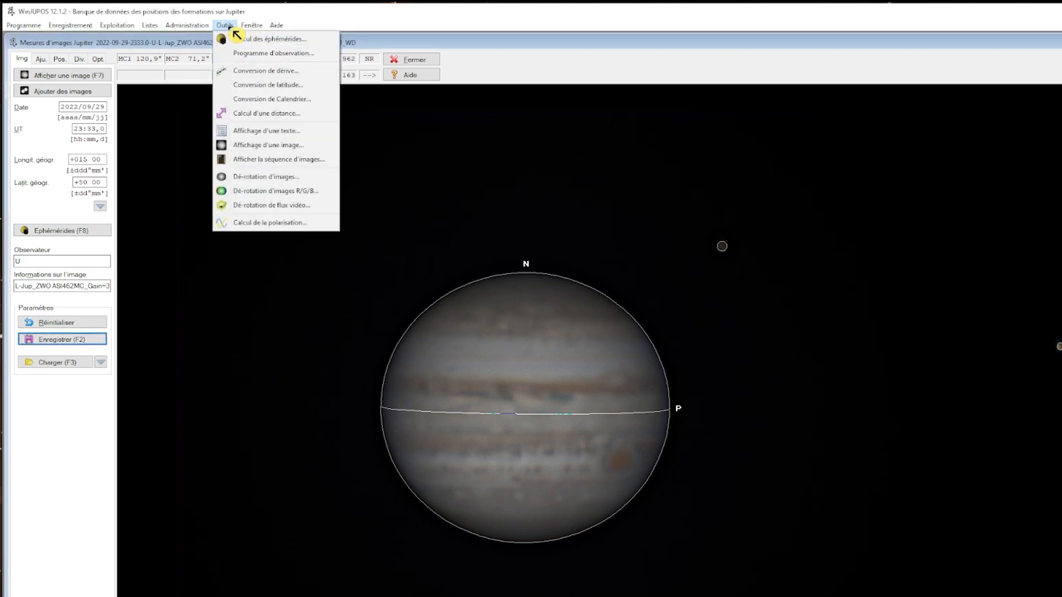
click(274, 177)
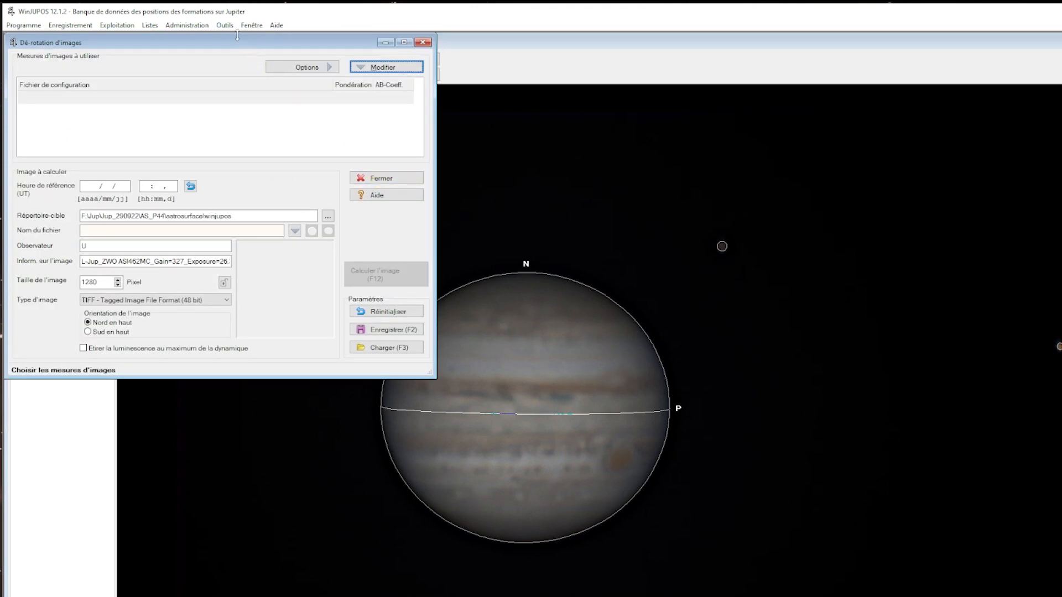
drag(237, 42, 409, 110)
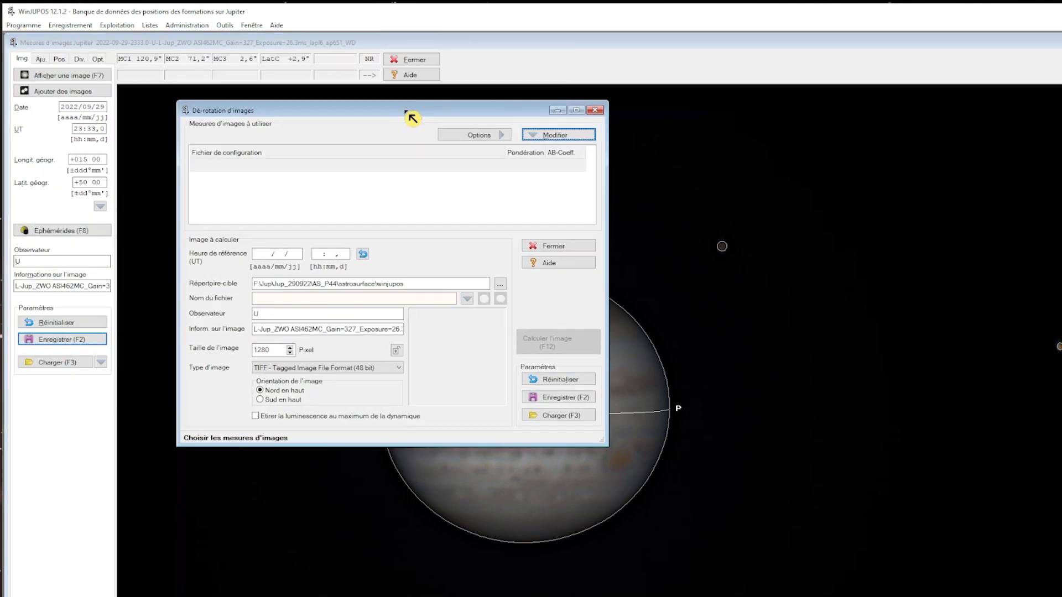
click(551, 138)
click(564, 156)
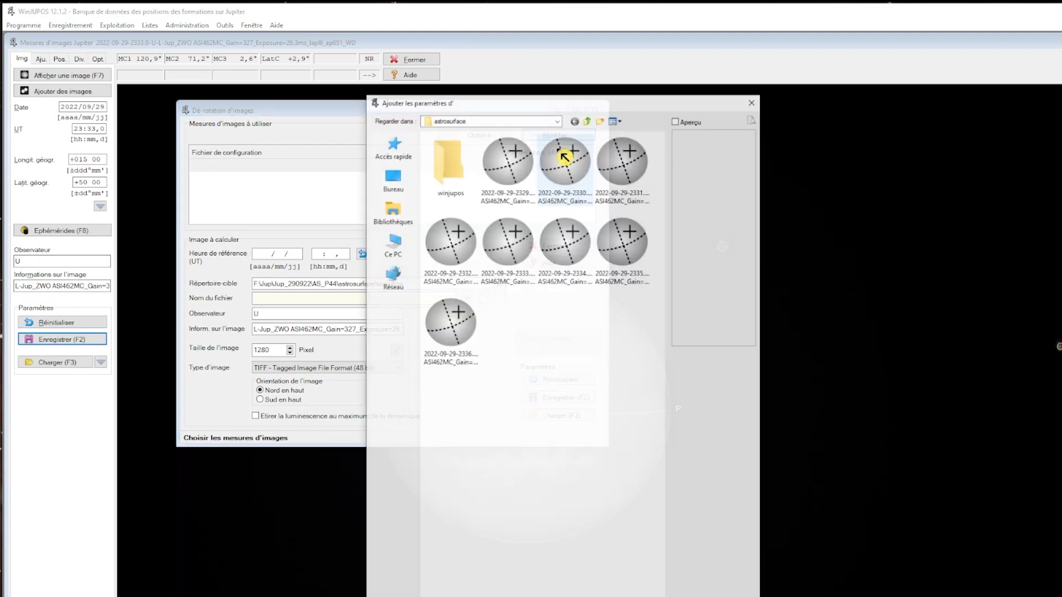
click(509, 166)
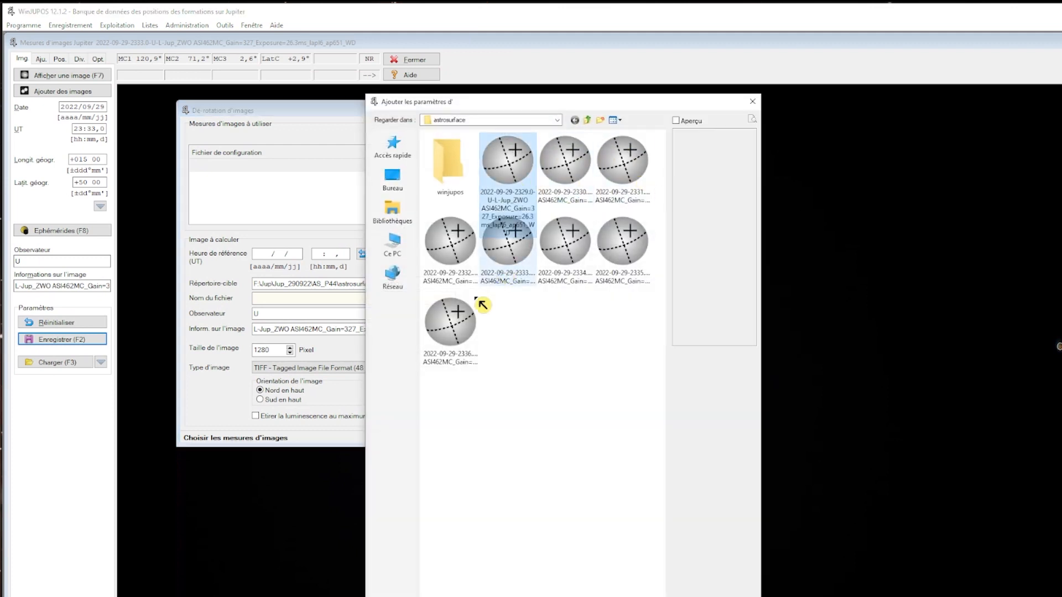
shift+click(467, 334)
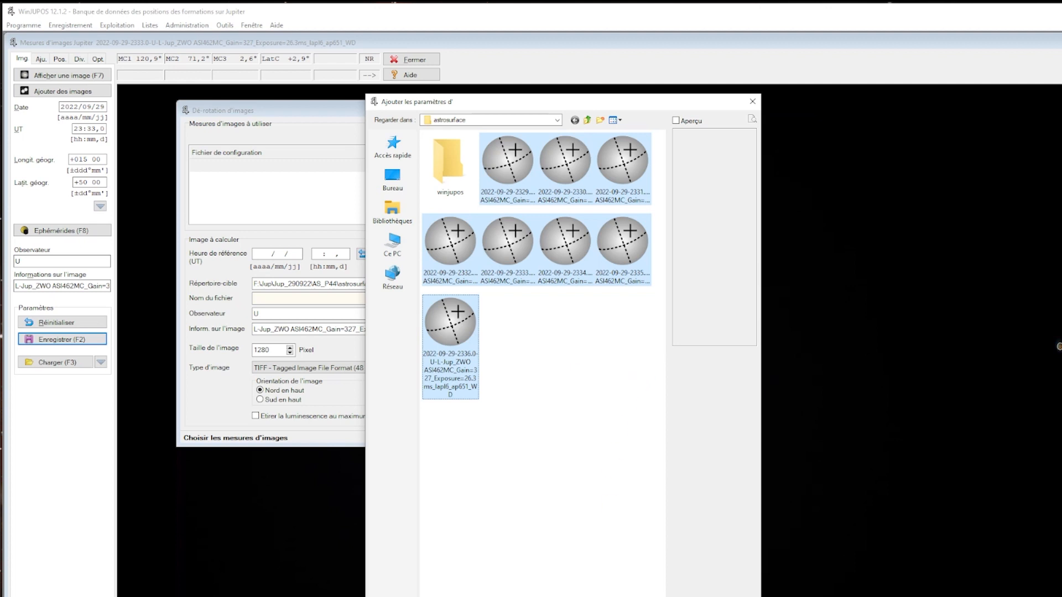
key(Return)
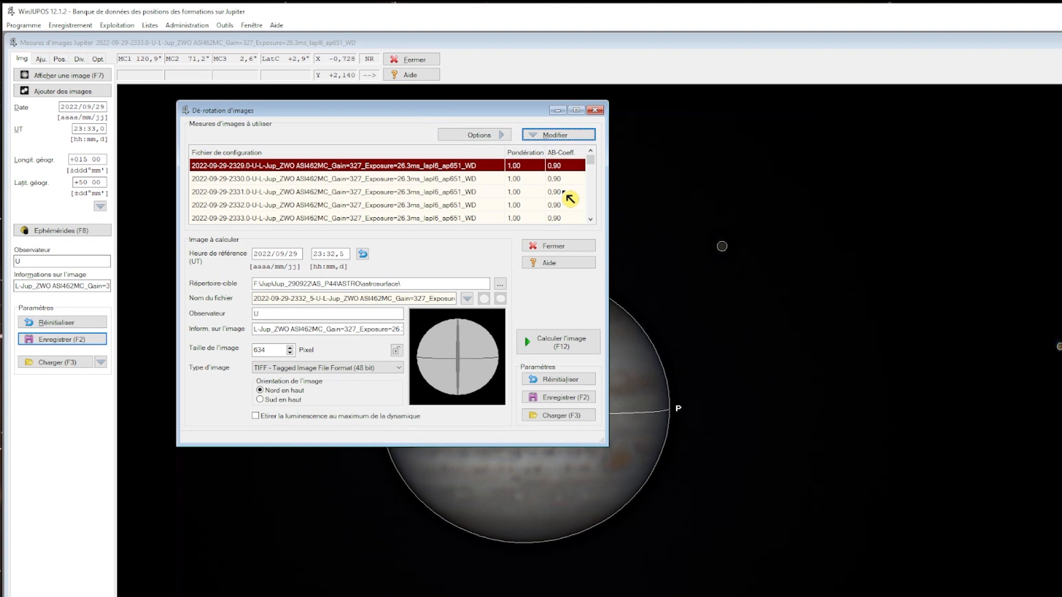
Step: Review the weighting and AB coefficient of every measurement in the de-rotation list
mouse_move(591, 161)
mouse_down()
mouse_move(592, 214)
mouse_move(591, 150)
mouse_up()
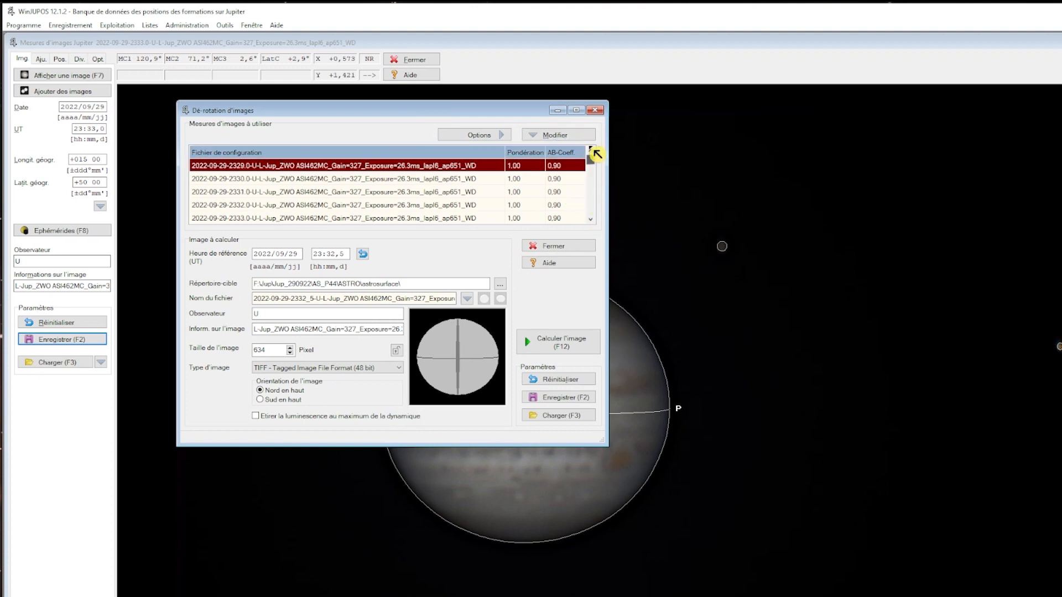
click(590, 220)
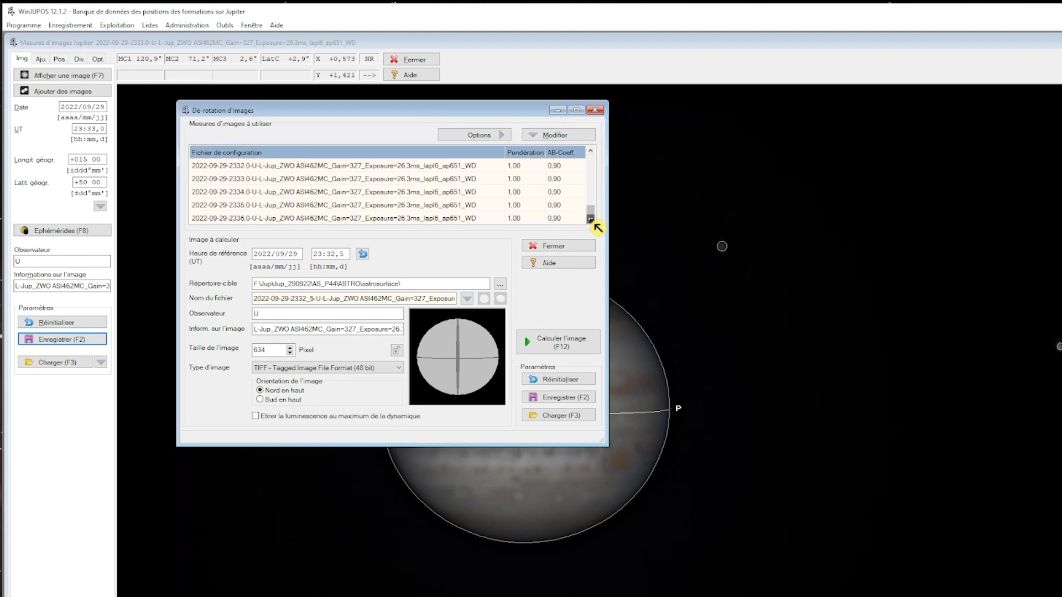
click(590, 151)
click(591, 151)
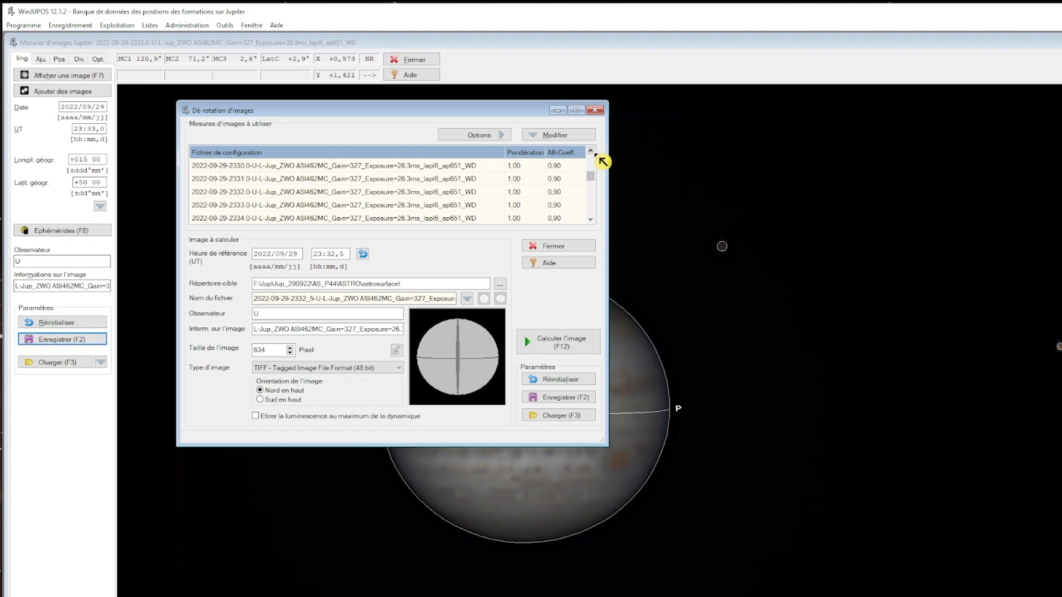
click(591, 151)
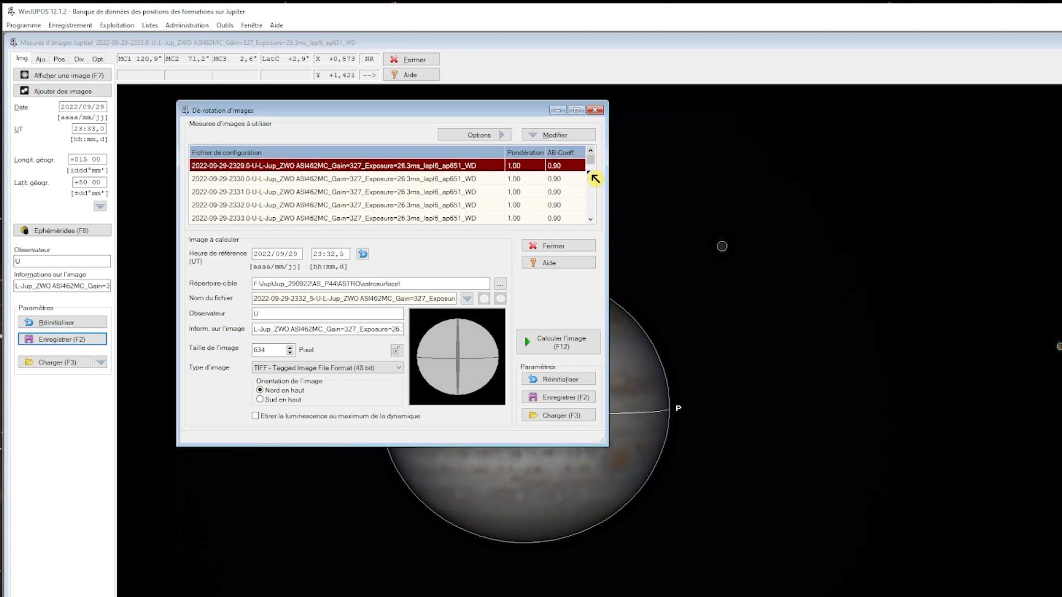
click(572, 182)
click(559, 194)
Step: Define the 2332 measurement as the reference time and the 2333 measurement as the reference for optimisation
click(558, 205)
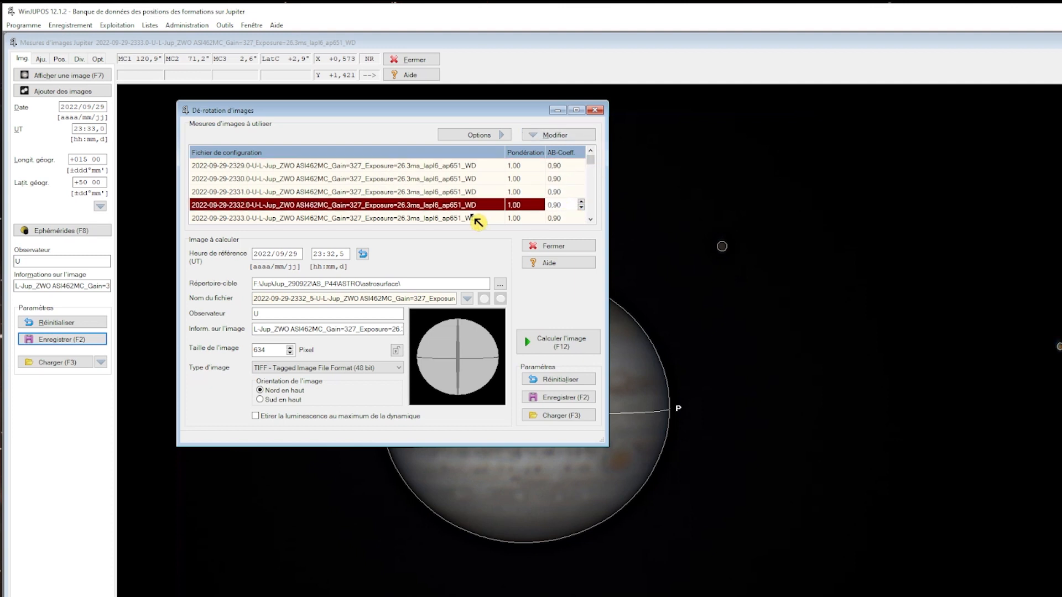
right_click(450, 211)
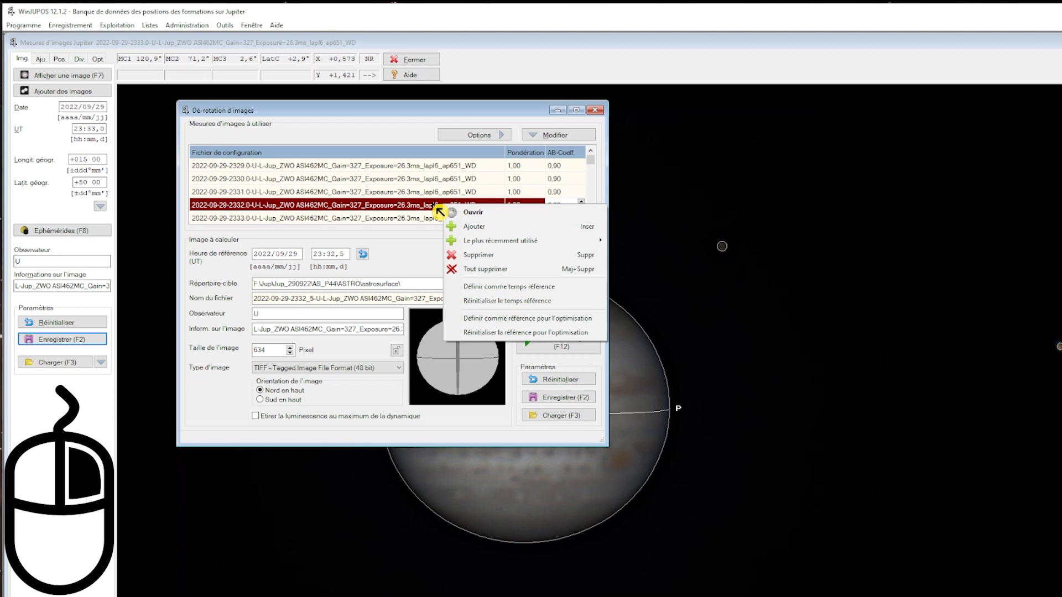
click(494, 290)
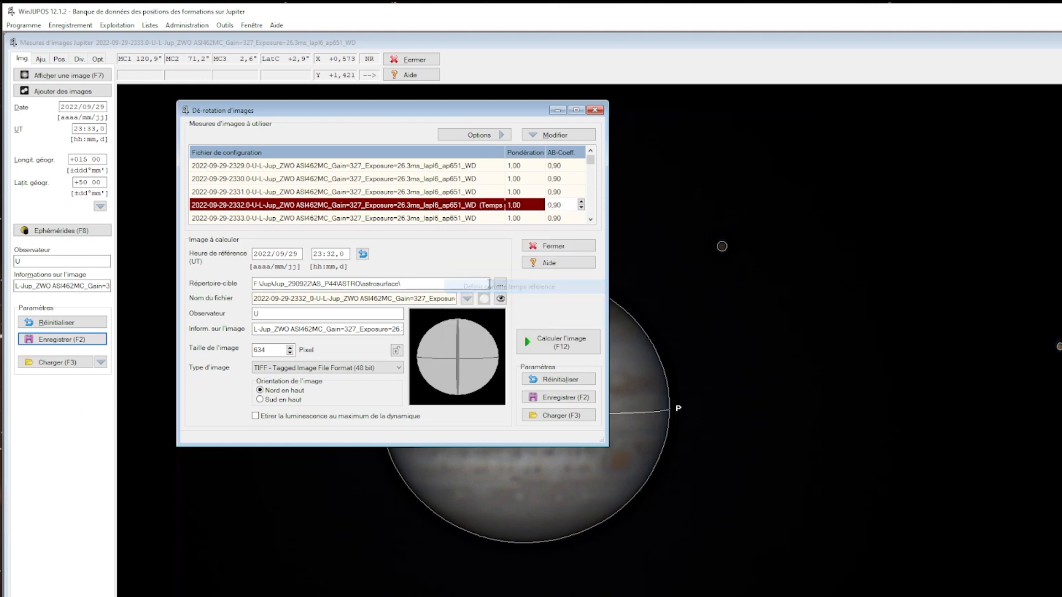
click(424, 219)
right_click(424, 221)
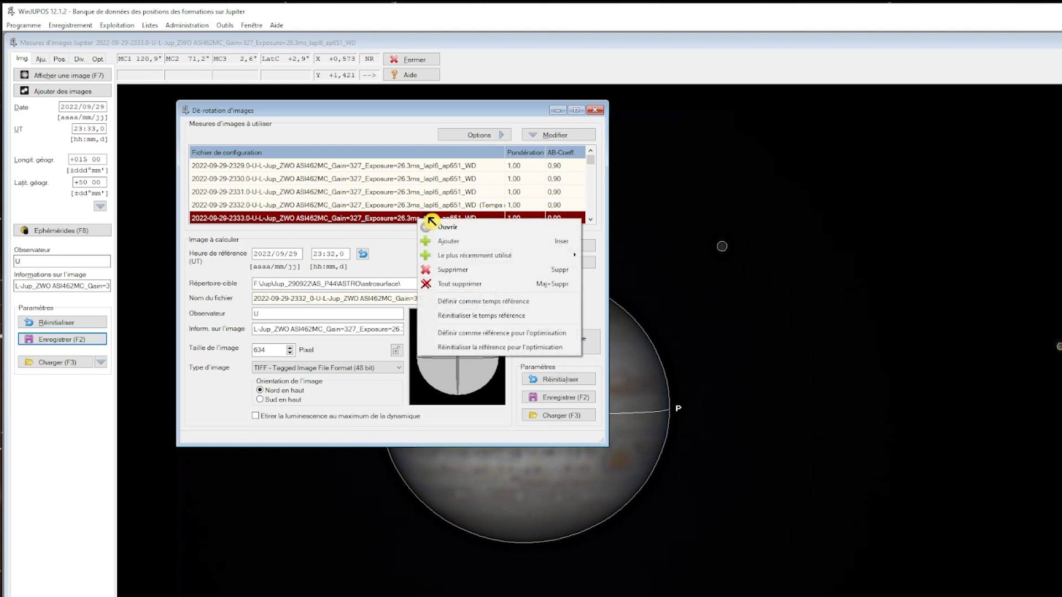
click(487, 335)
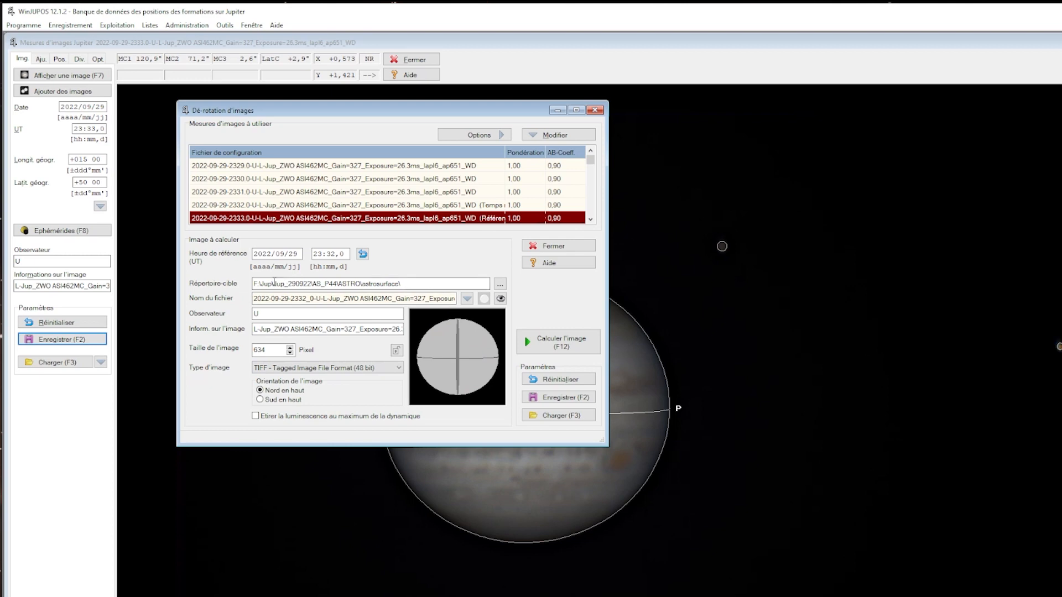
Step: Set the target directory of the de-rotated image to the winjupos folder inside ASTRO\astrosurface
click(501, 285)
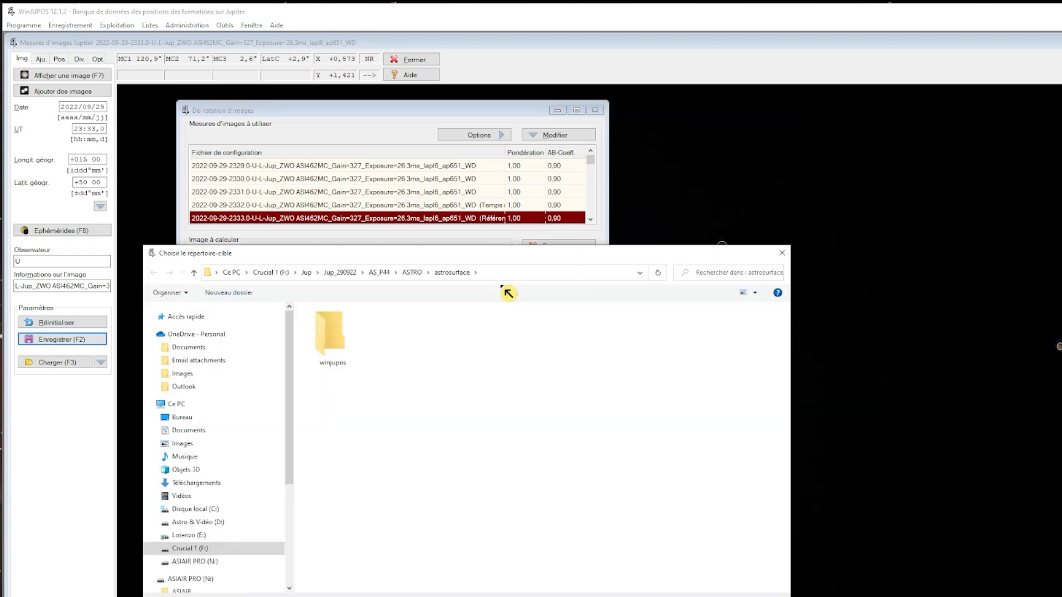
double_click(337, 336)
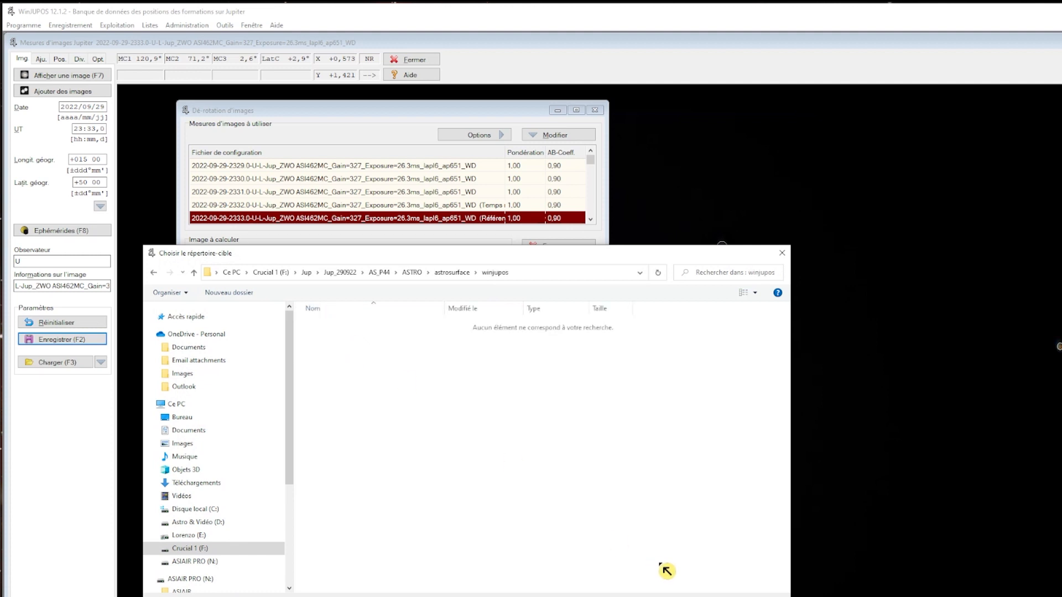
click(688, 596)
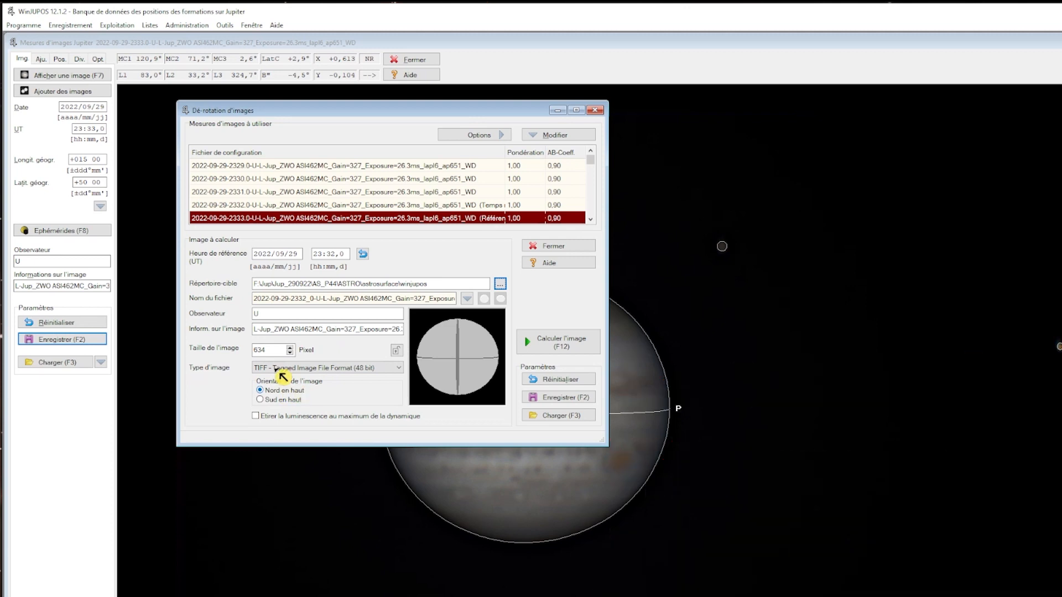
Step: Set the output image size to 1080 pixels and calculate the de-rotated image as a 48-bit TIFF
click(290, 353)
click(290, 353)
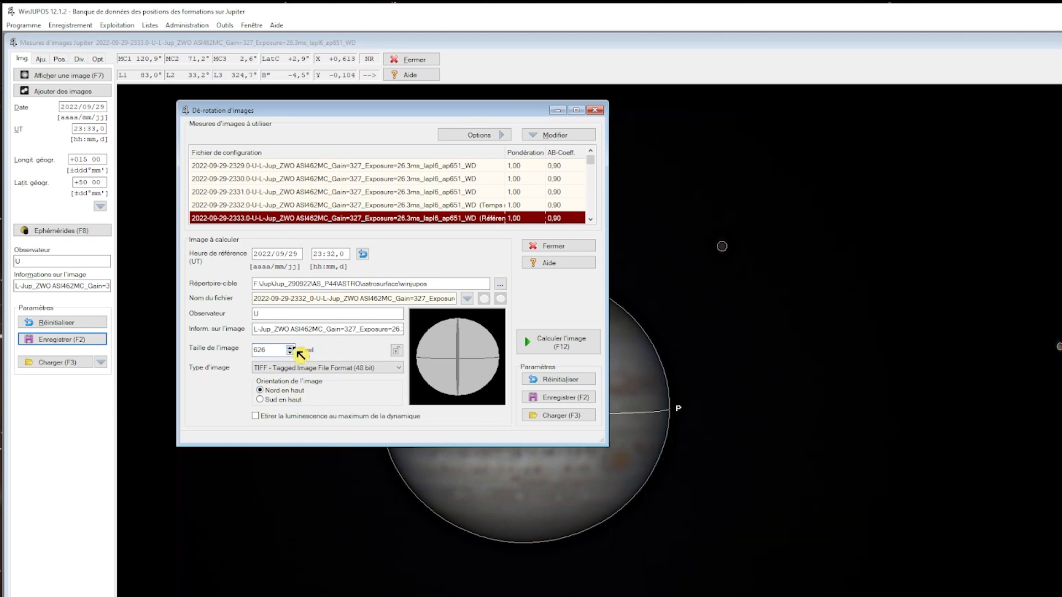
click(290, 347)
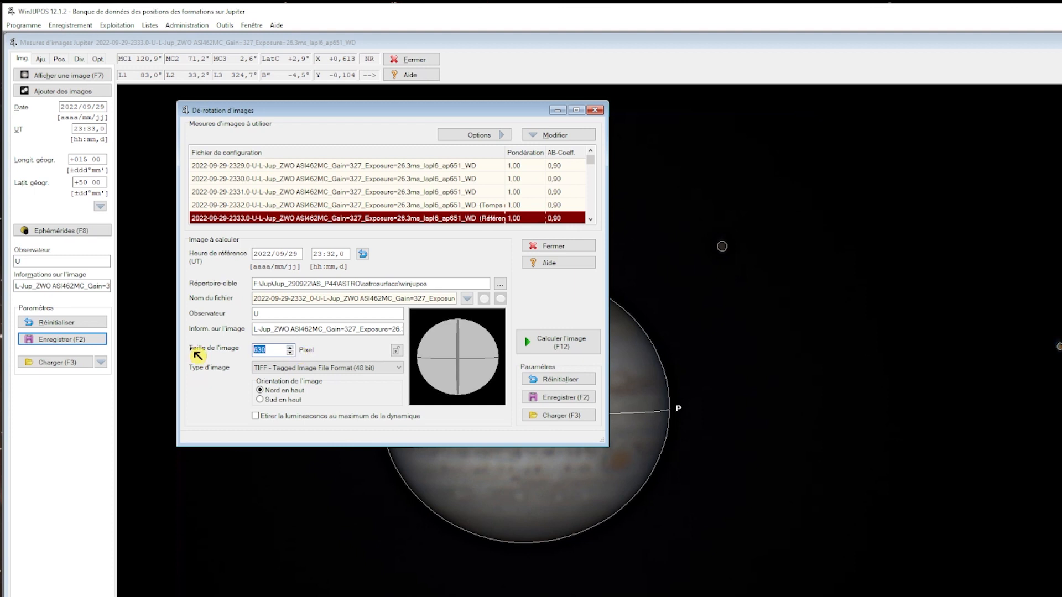
text(1080)
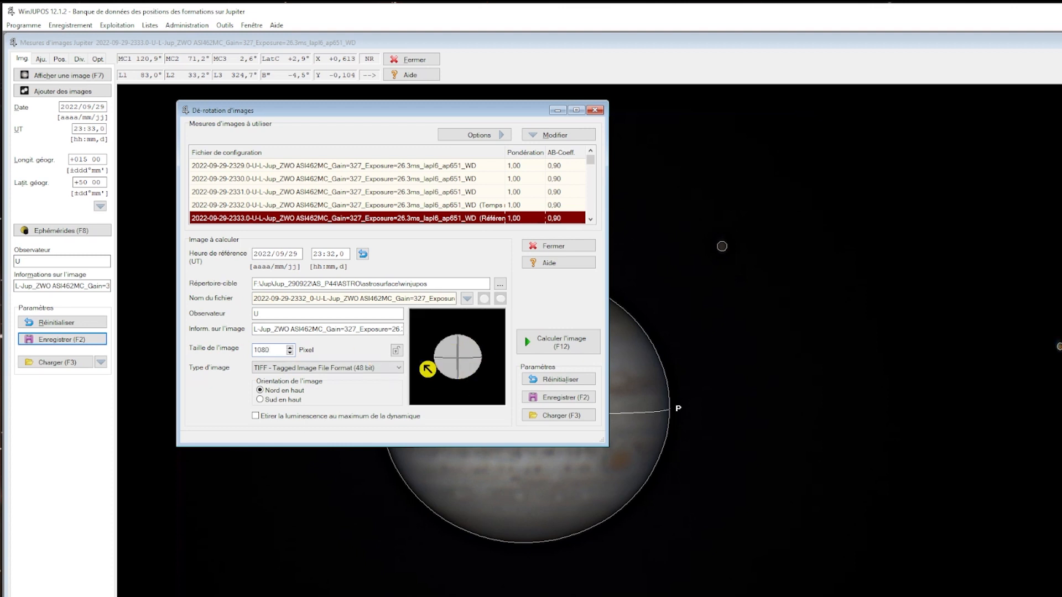
click(289, 352)
click(561, 349)
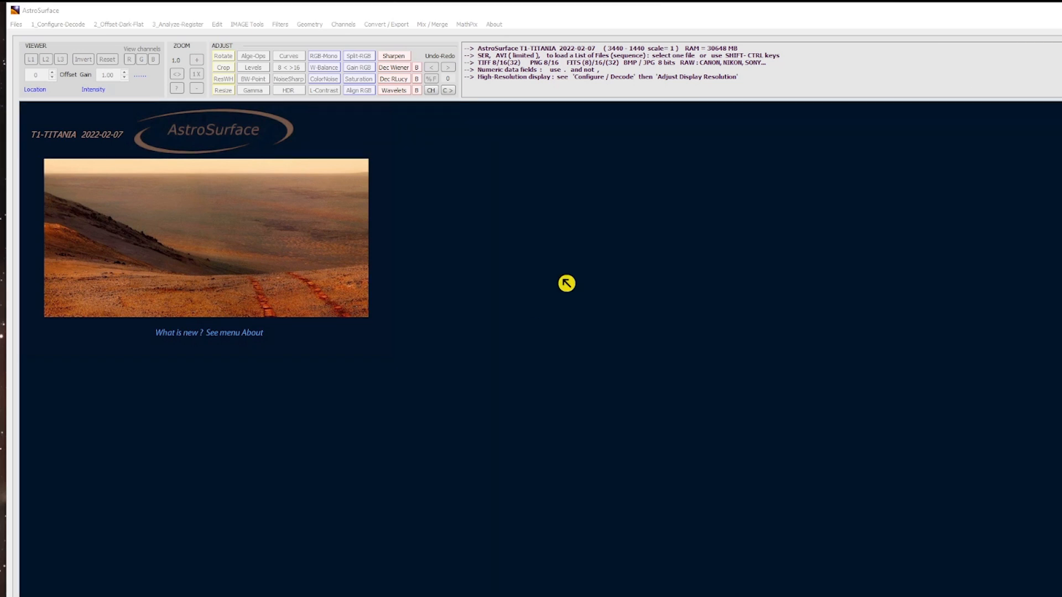
Step: Open the de-rotated 2332 Jupiter image from the astrosurface\winjupos folder in the file viewer, send it to editing and close the viewer
click(16, 25)
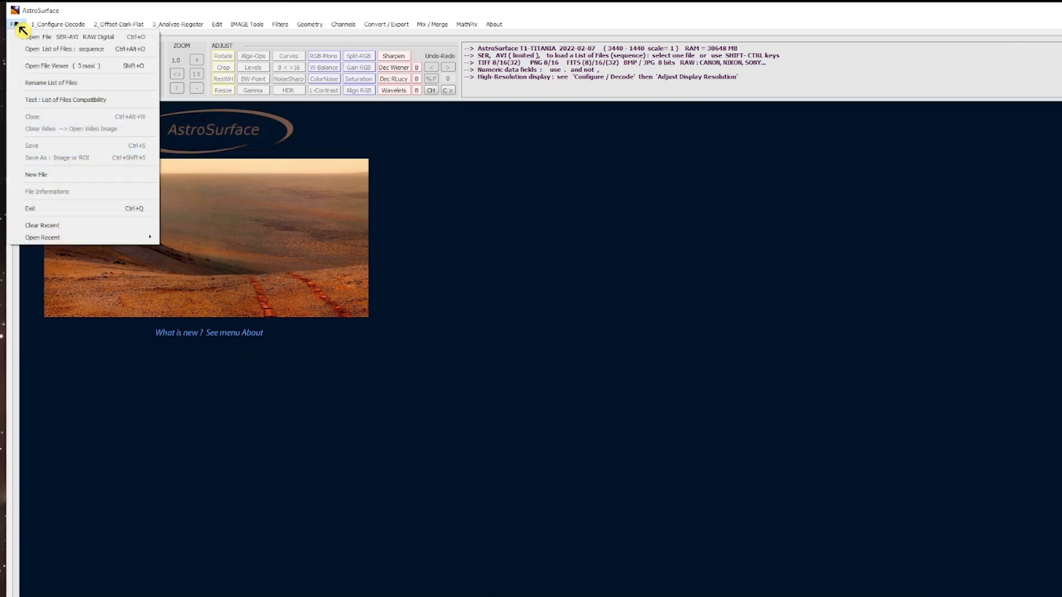
click(64, 68)
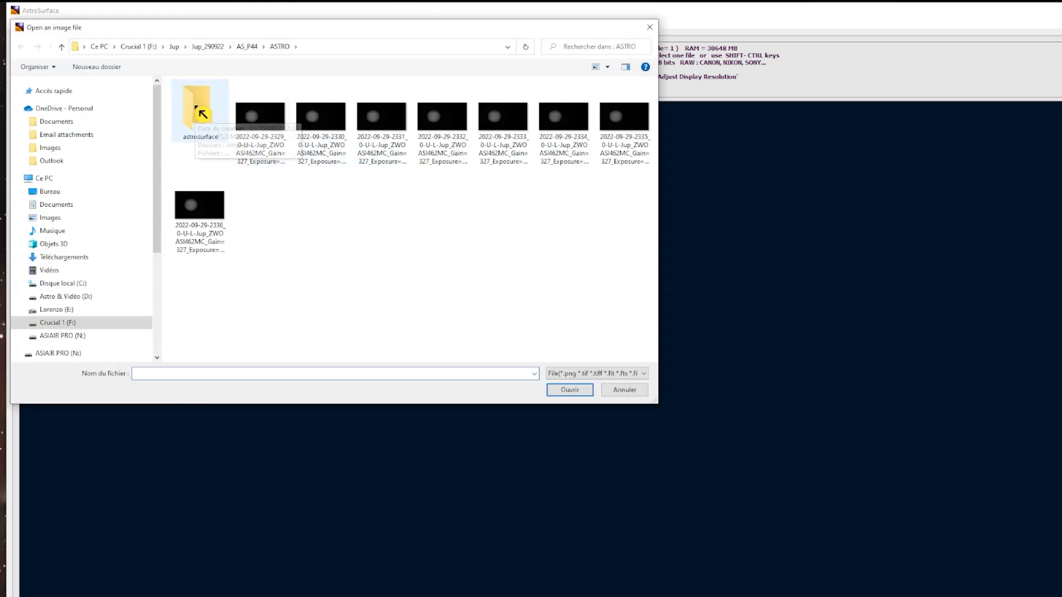
drag(233, 31, 355, 90)
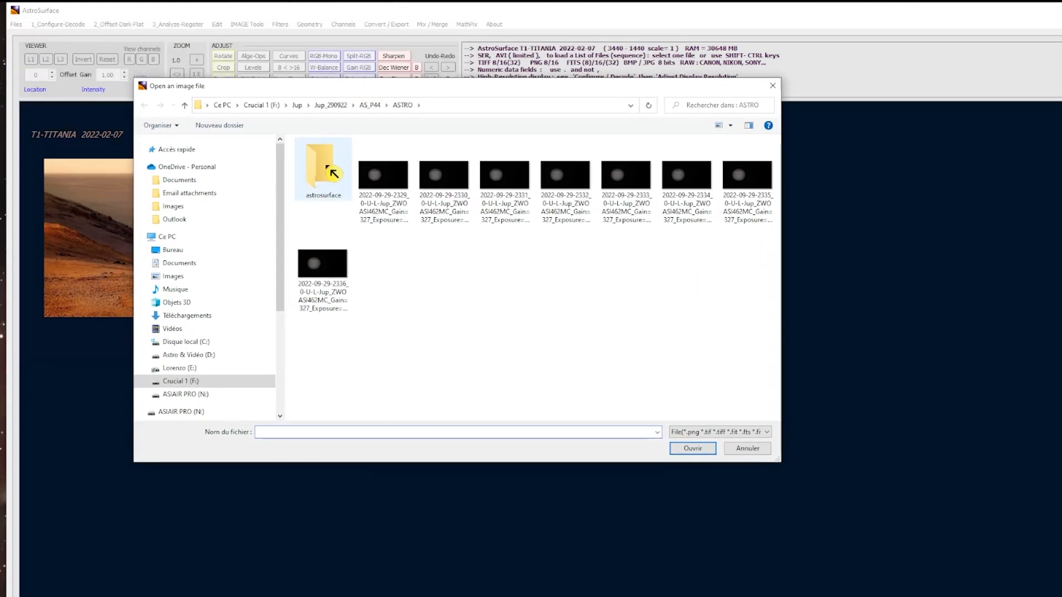
double_click(331, 173)
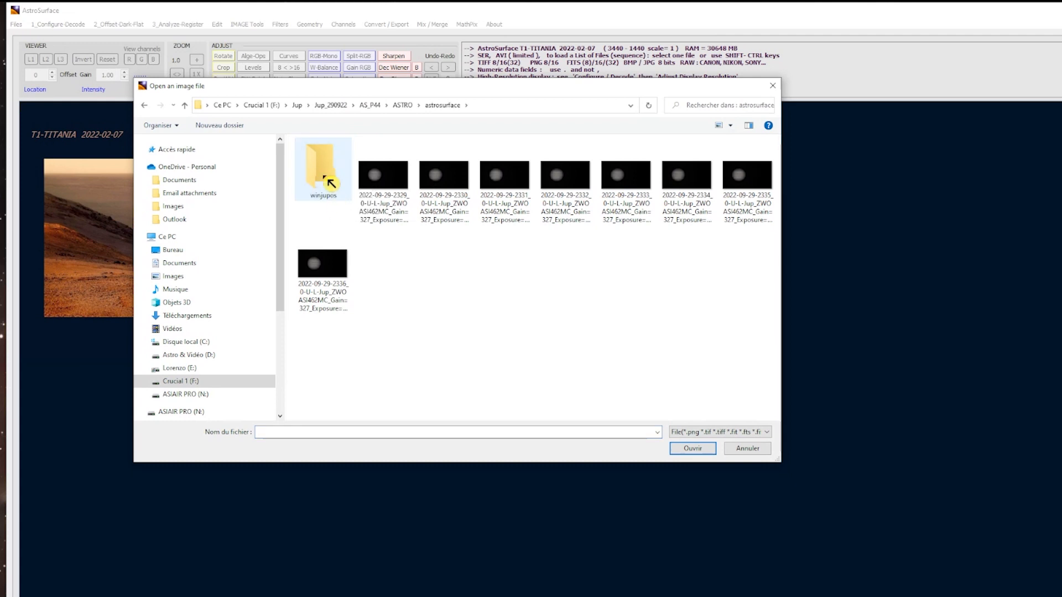
double_click(331, 178)
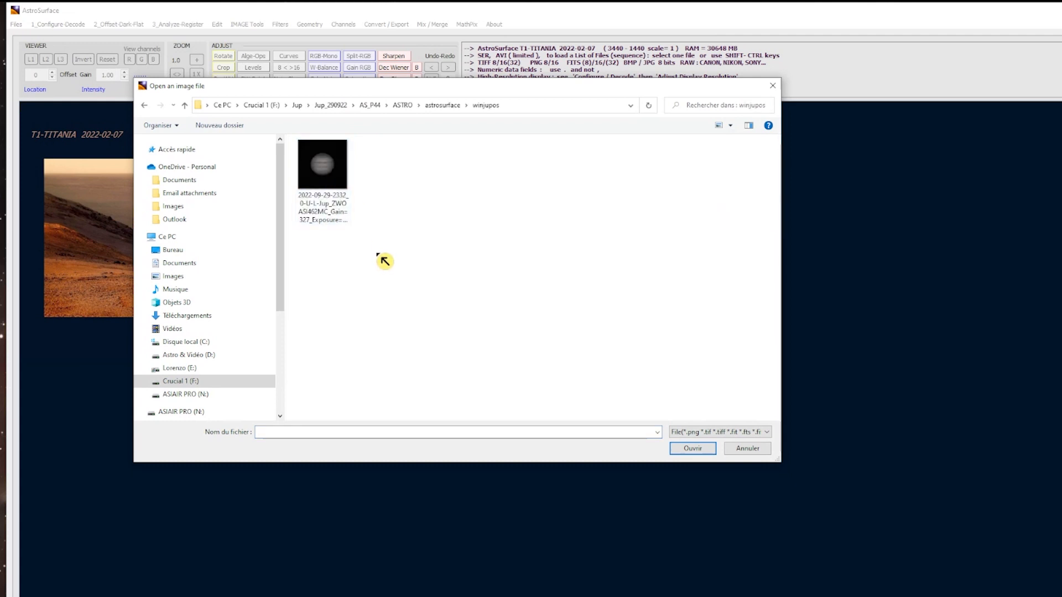
double_click(320, 166)
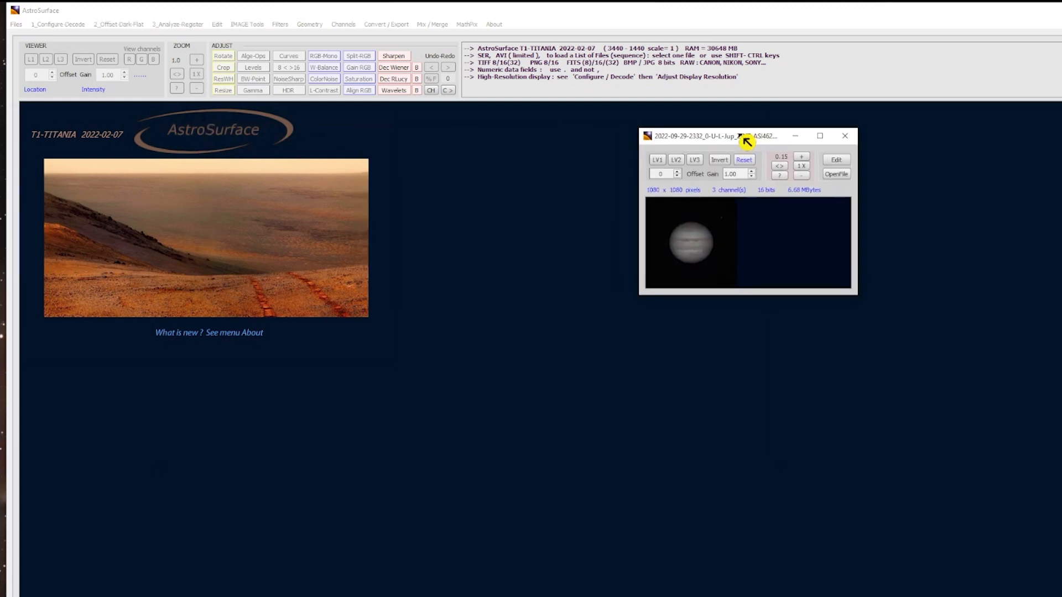
drag(741, 138, 766, 189)
click(856, 215)
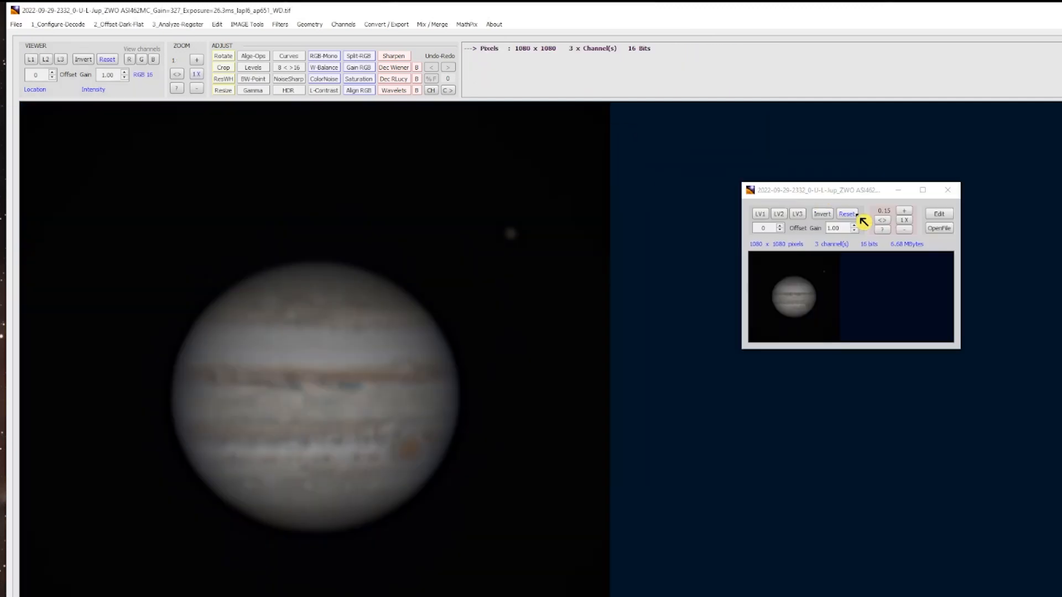
click(950, 189)
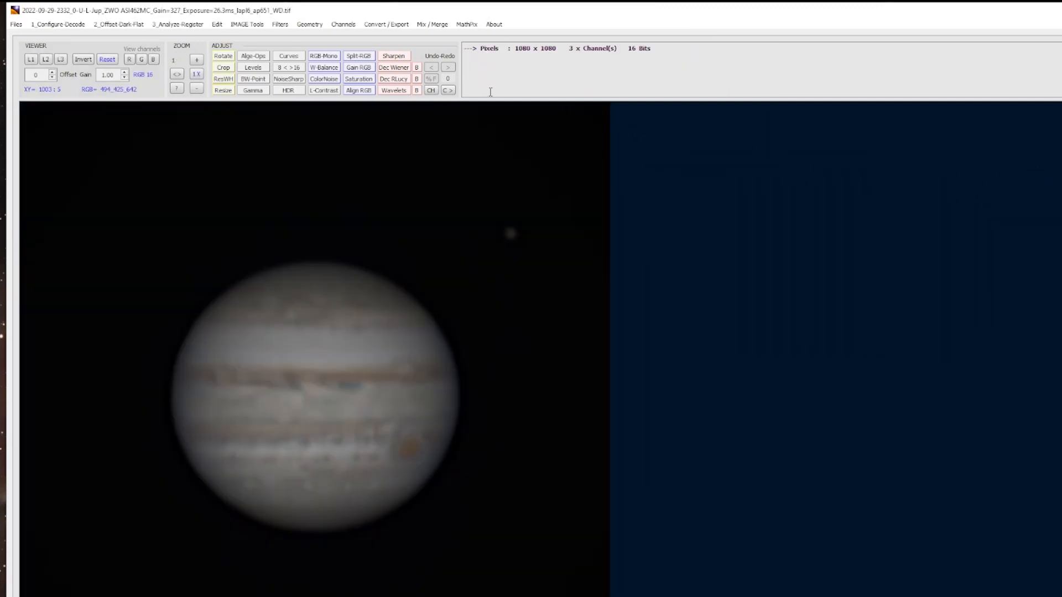
Step: Start the wavelet adjustment with reset parameters, select a region around Jupiter and its moon, and reduce the lower Wavelets HF value to 5
click(394, 91)
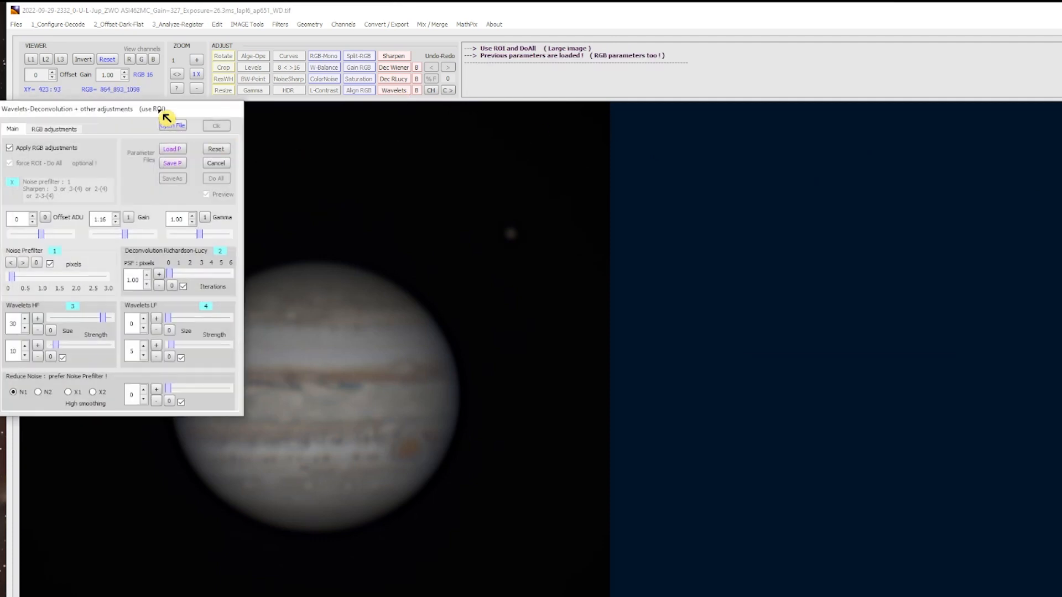
drag(164, 109, 861, 134)
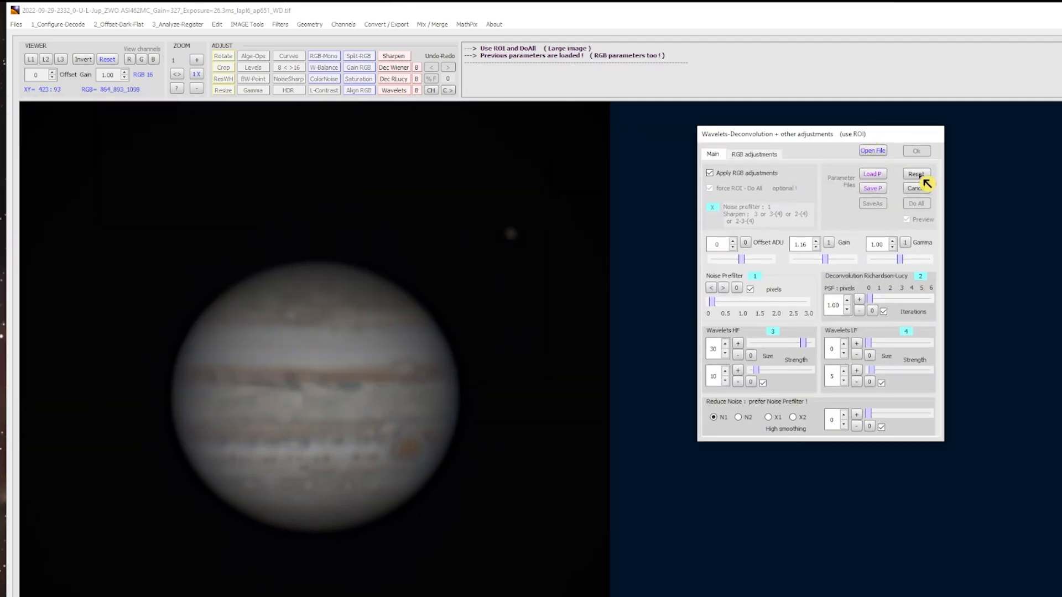
click(919, 176)
drag(97, 183, 564, 569)
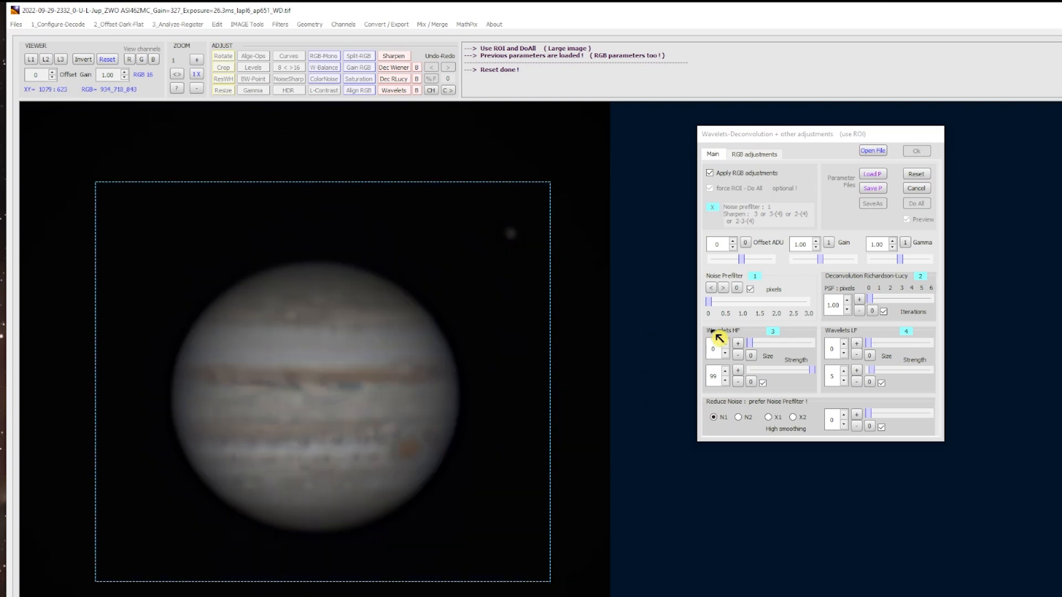
click(751, 383)
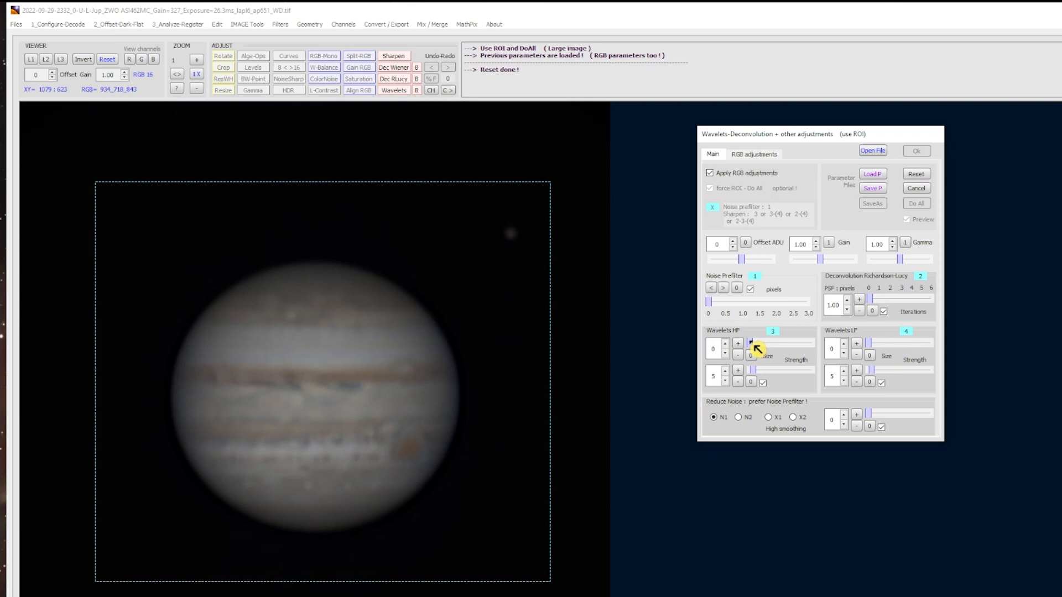
Step: Raise the upper Wavelets HF value to 25 and the upper Wavelets LF value to 18
drag(756, 349, 798, 347)
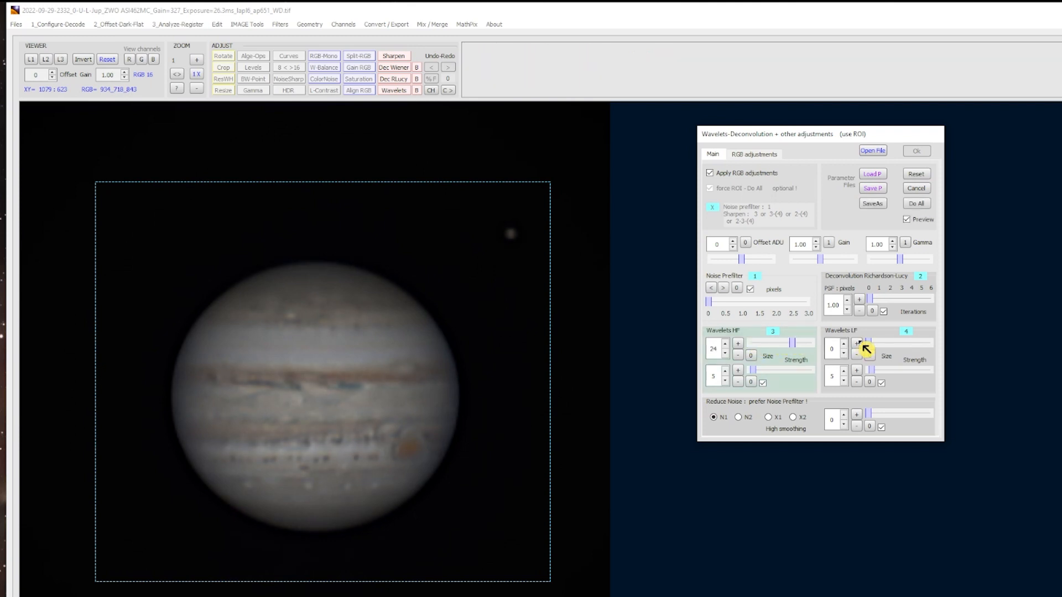
drag(863, 346, 909, 353)
drag(800, 346, 800, 346)
Step: Set the noise prefilter to about 0.4 pixels and the gain to 1.01, and apply the wavelets to the whole image
drag(710, 302, 732, 309)
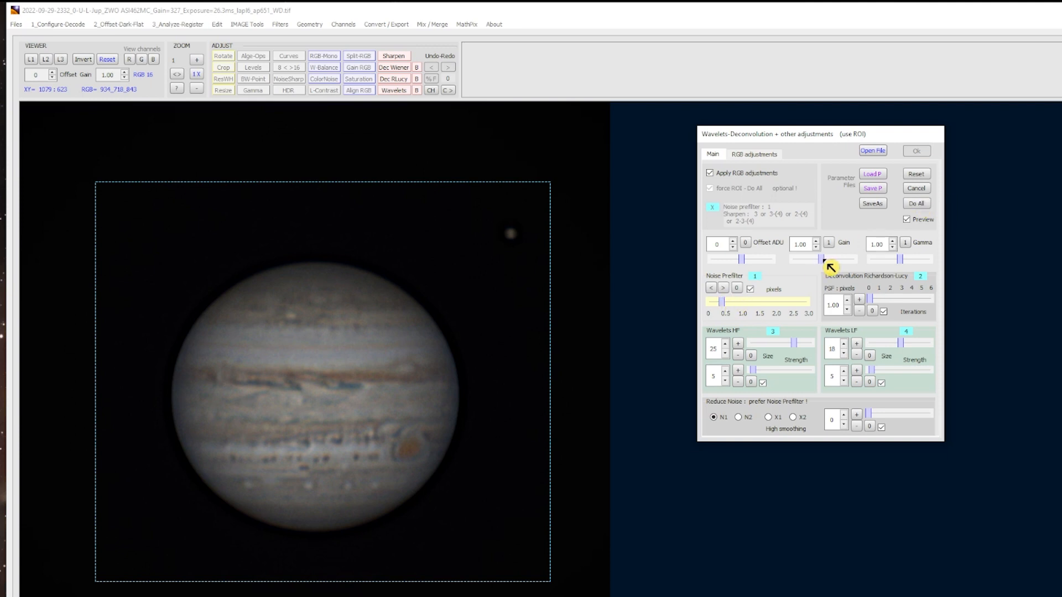
click(825, 260)
click(916, 203)
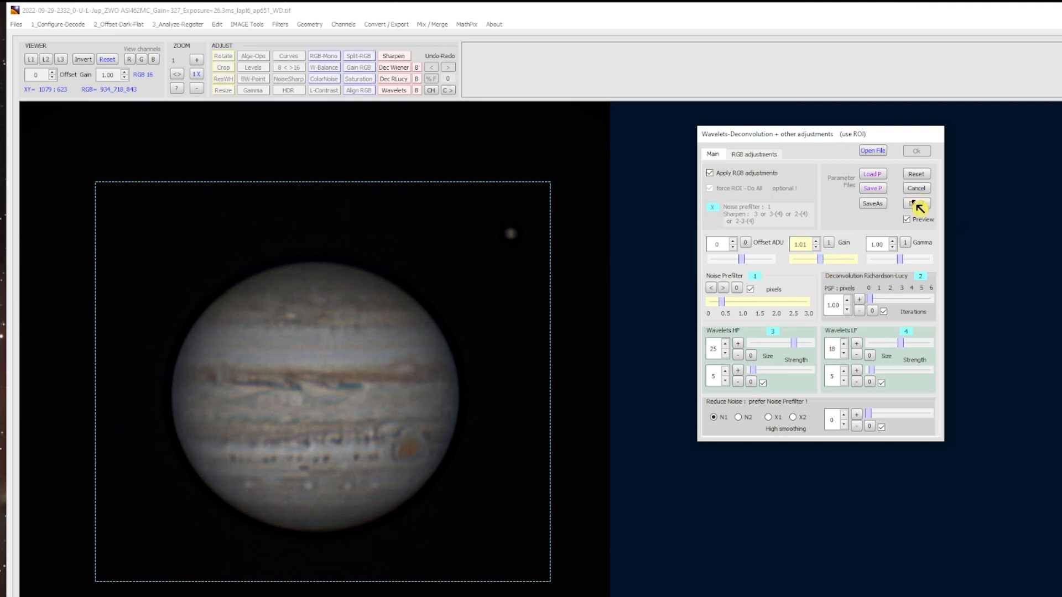
click(917, 151)
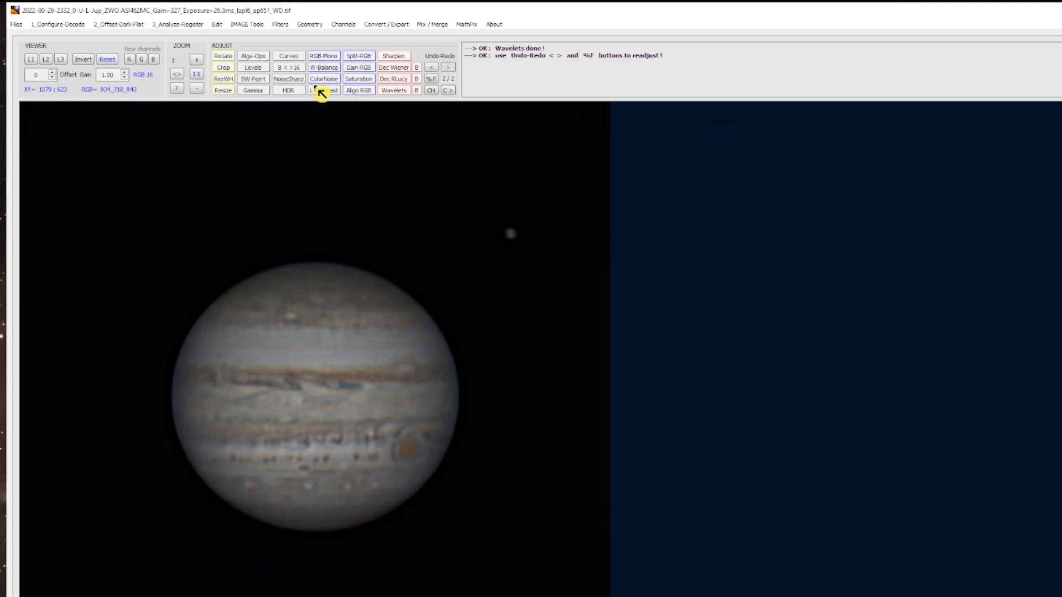
Step: Start noise reduction and sharpening on a region around Jupiter, with a noise prefilter of about 0.2 pixels and a sharpening strength of about 15
click(290, 79)
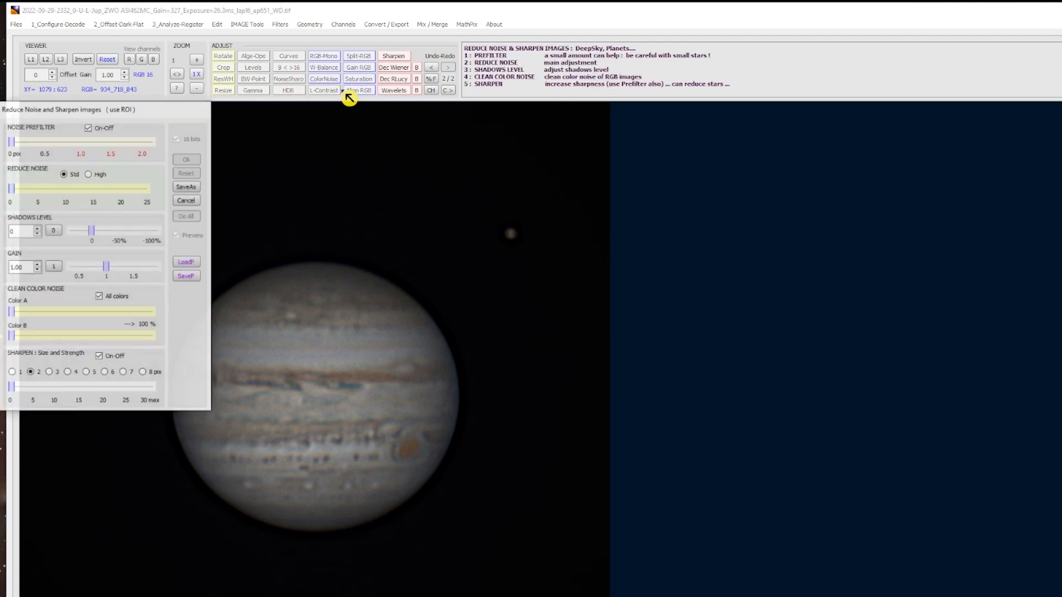
drag(149, 115, 763, 169)
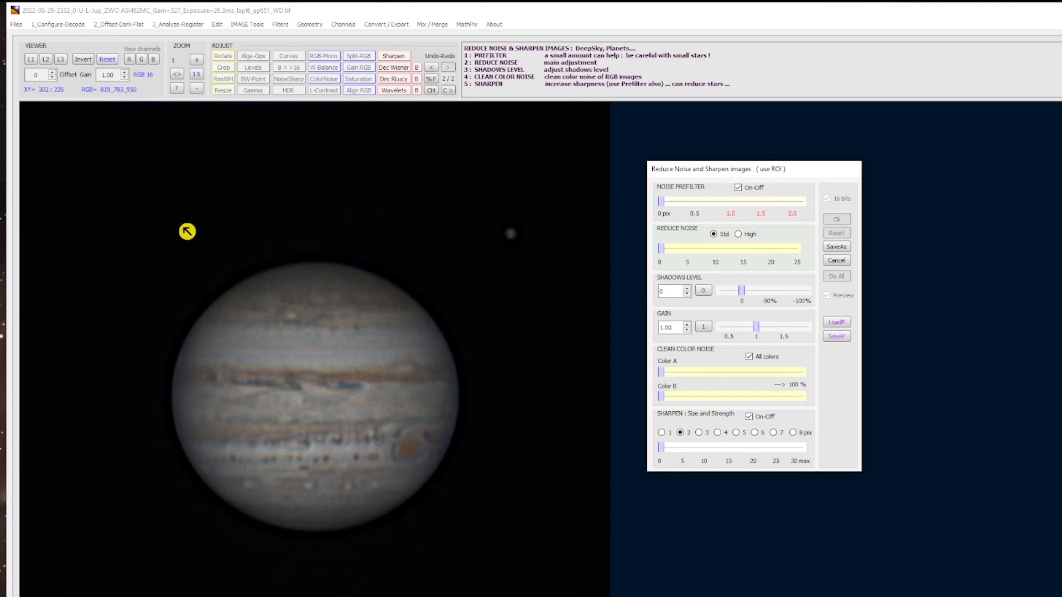
drag(110, 172, 552, 571)
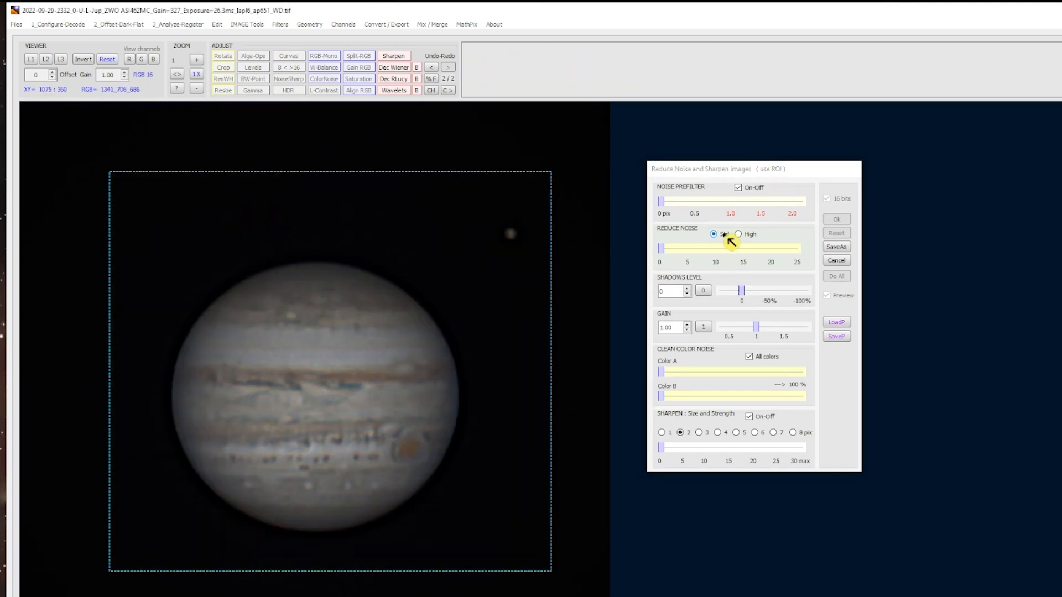
click(670, 202)
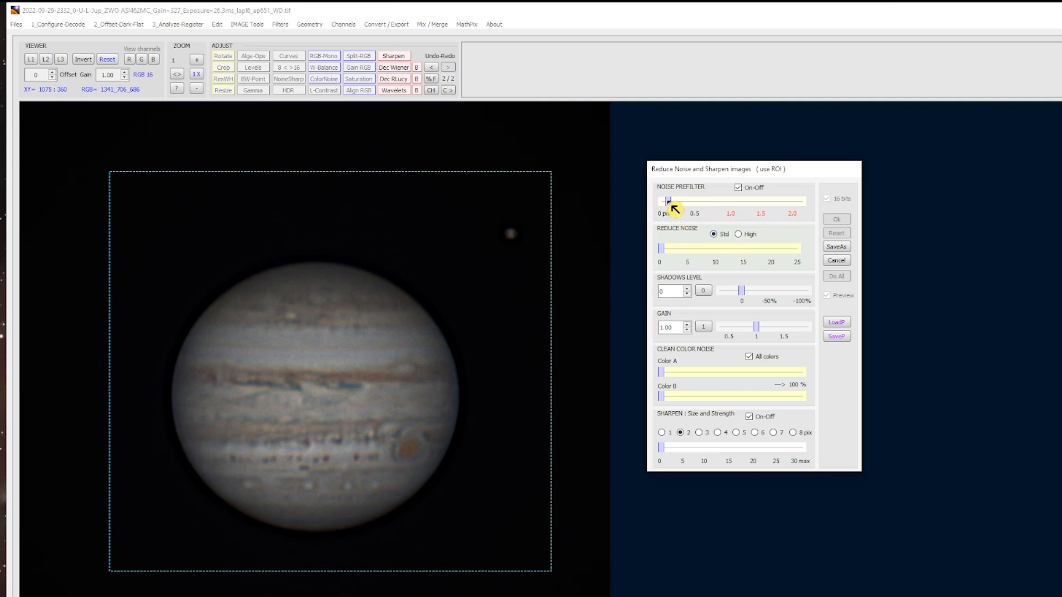
drag(668, 202, 675, 202)
drag(661, 449, 734, 455)
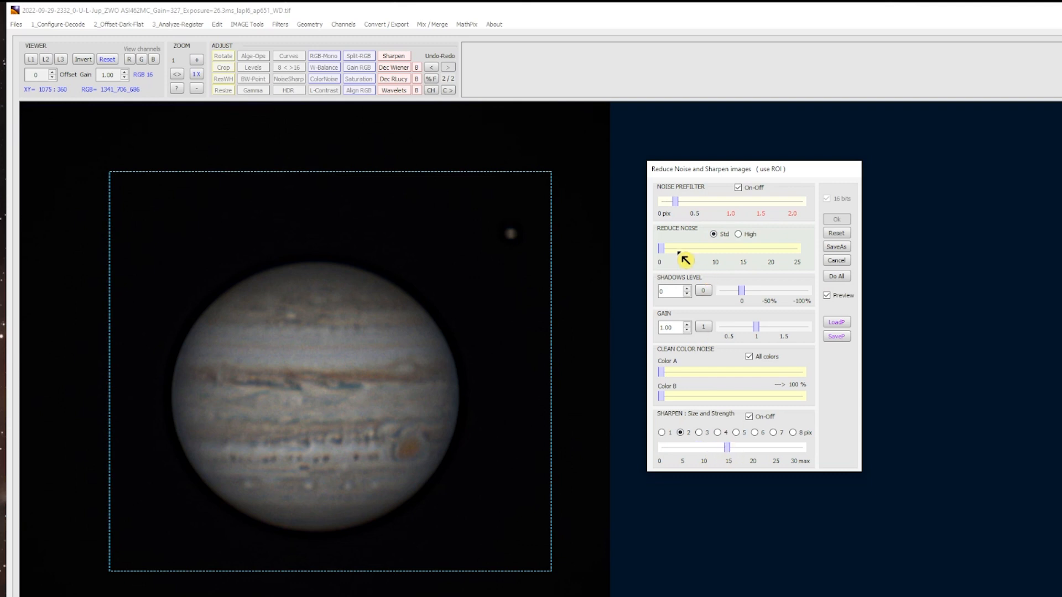
Step: Set noise reduction to about 2 and raise the noise prefilter to about 0.7 pixels
mouse_move(670, 255)
mouse_down()
mouse_move(701, 255)
mouse_move(688, 252)
mouse_up()
drag(681, 208, 684, 211)
drag(690, 249, 672, 247)
drag(683, 208, 716, 209)
Step: Set the shadows level to 854 and the gain to 1.37, and apply the noise and sharpen filter to the whole image
drag(745, 294, 752, 295)
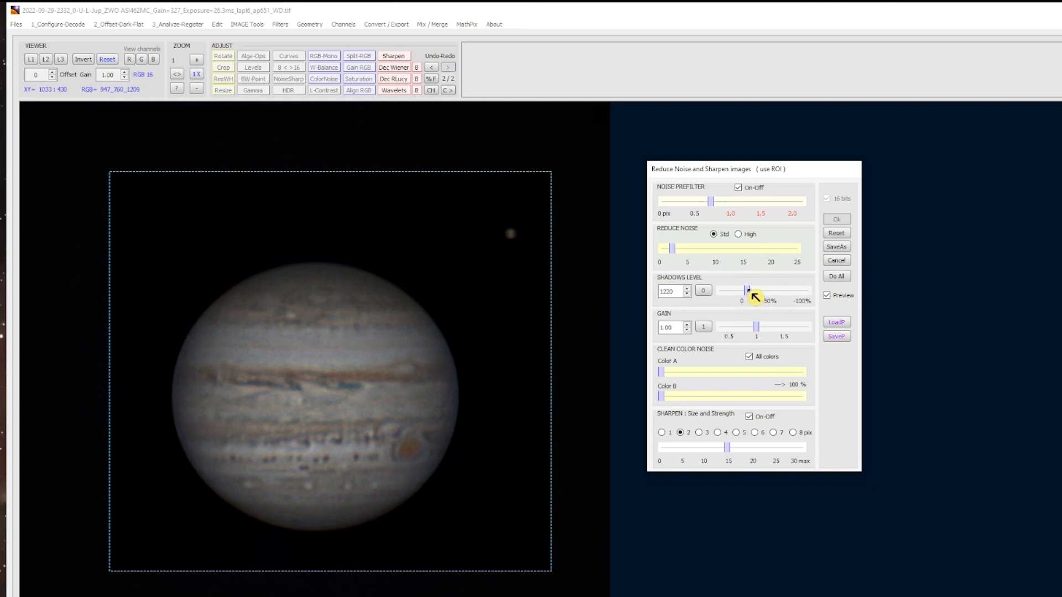
drag(749, 294, 780, 329)
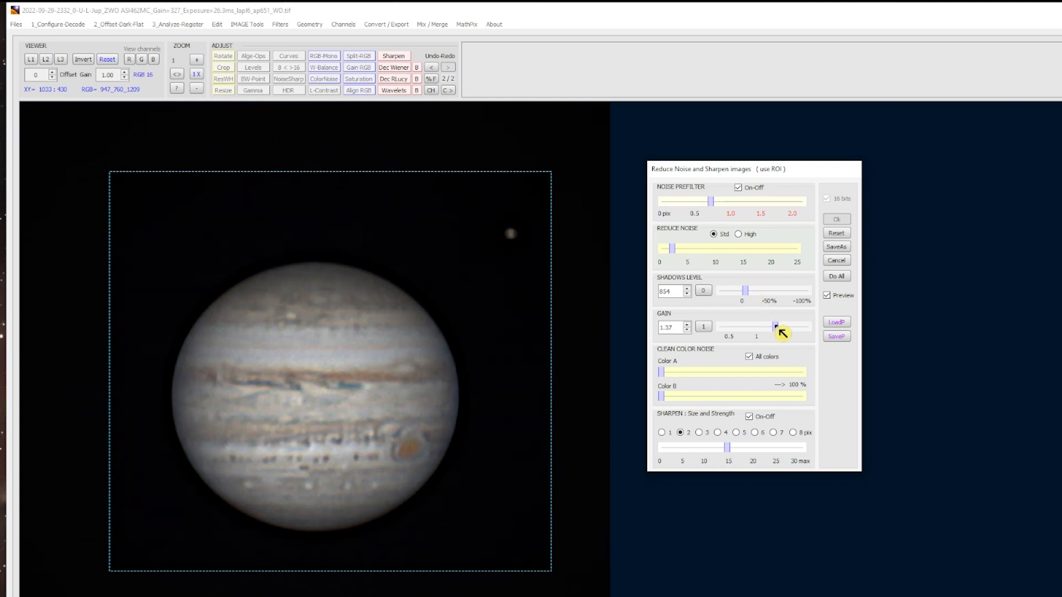
click(839, 277)
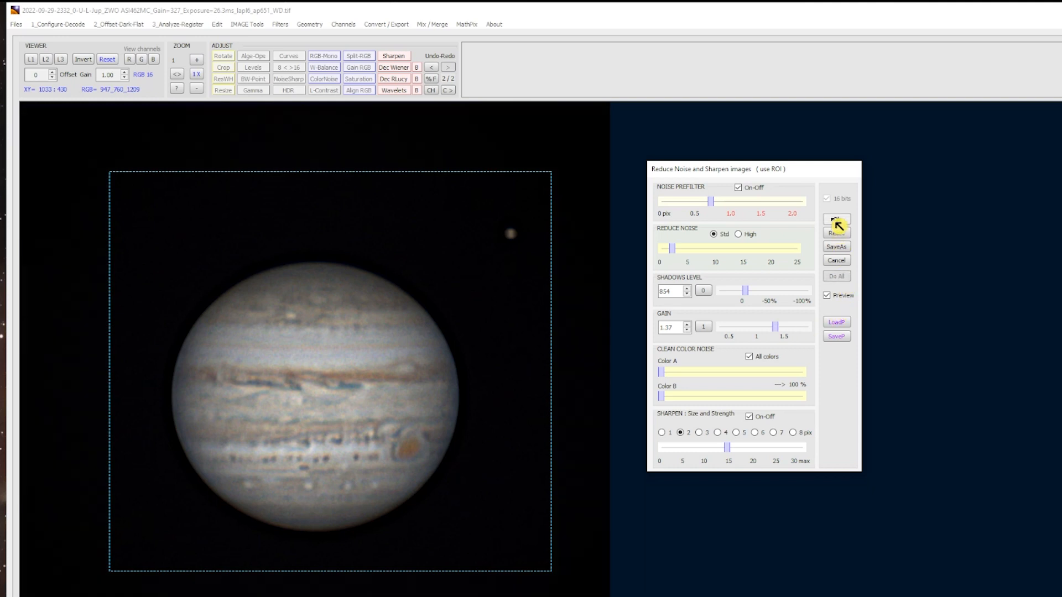
click(836, 221)
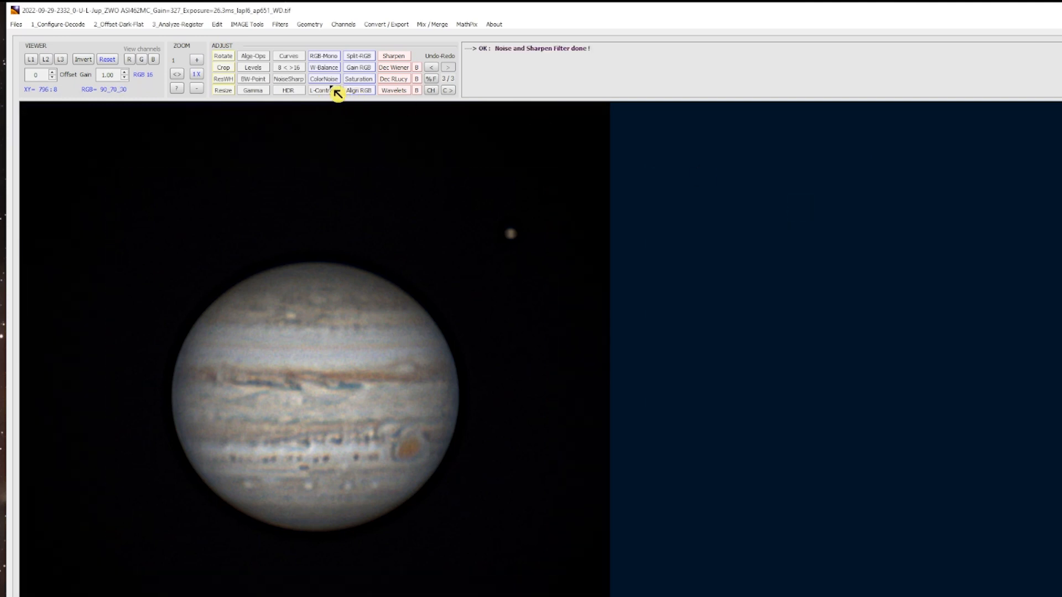
Step: Apply a local contrast adjustment with strength 3 to the Jupiter image
click(334, 89)
drag(135, 109, 833, 168)
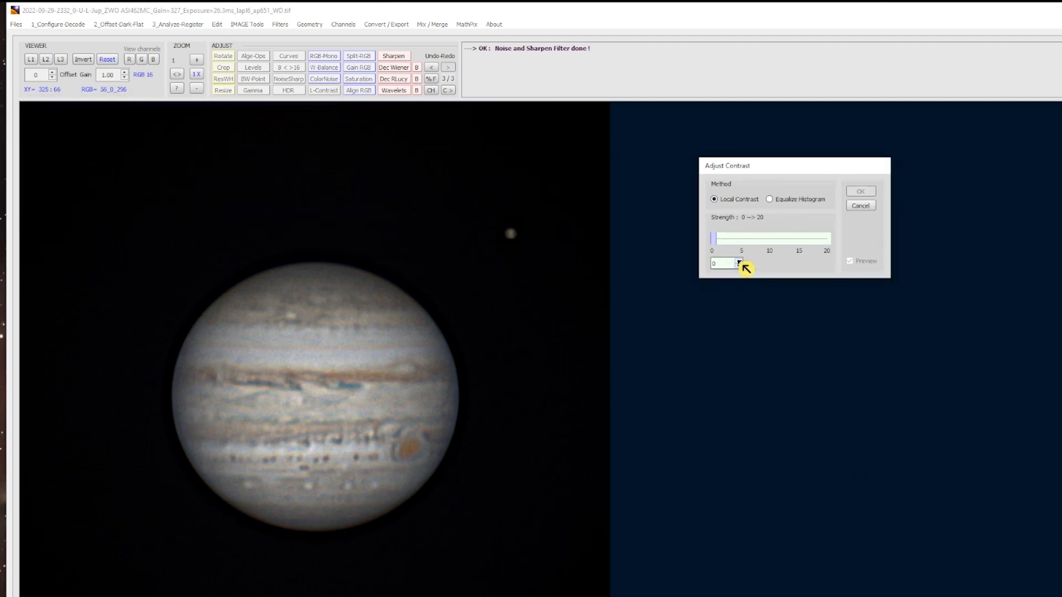
click(739, 261)
click(738, 261)
click(739, 261)
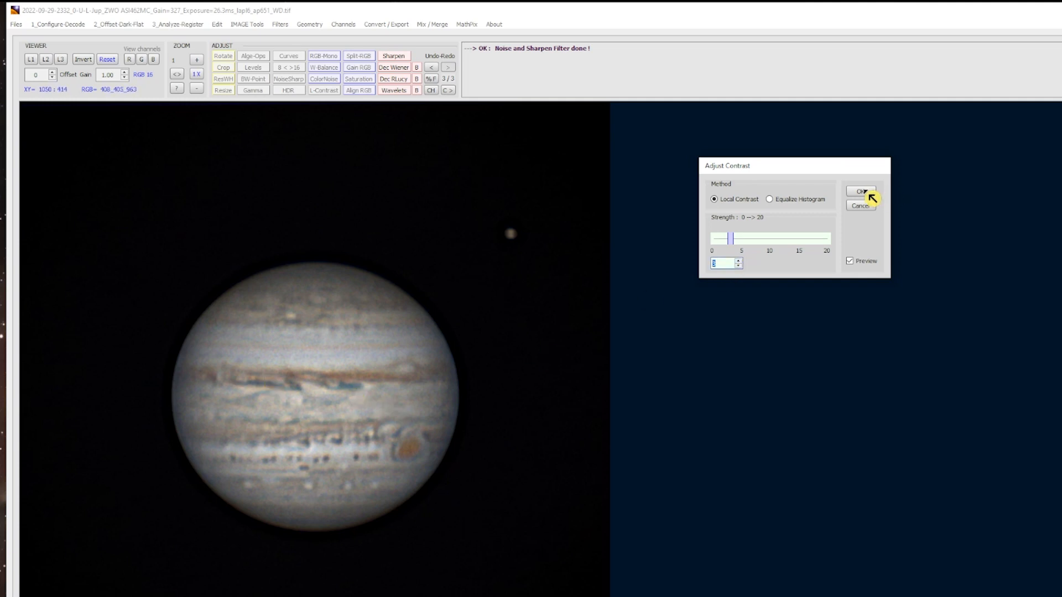
click(863, 192)
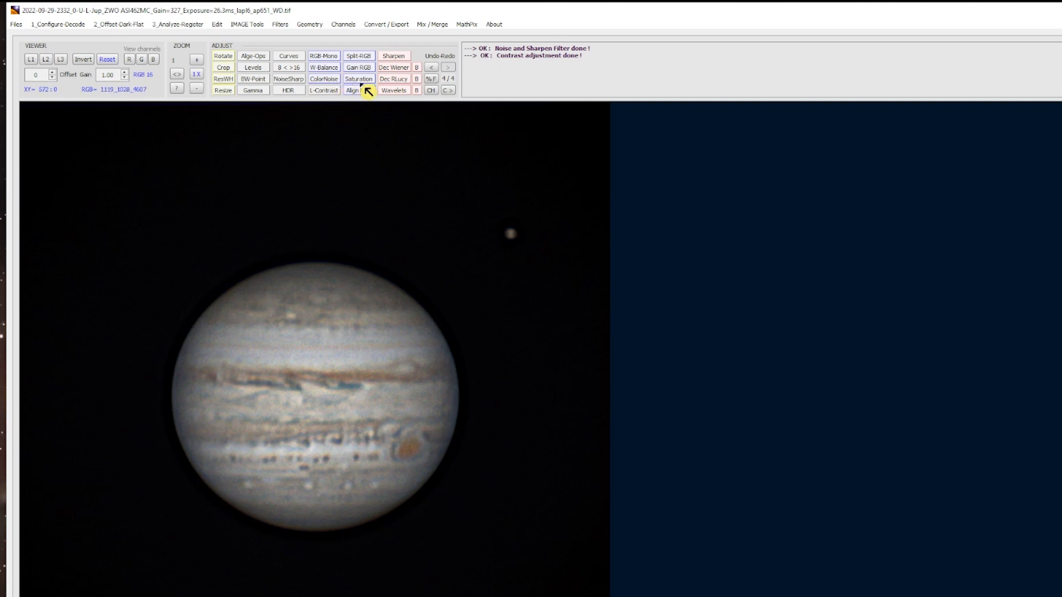
Step: Select a region around Jupiter and its moon and apply a colour saturation of 10
click(358, 80)
drag(135, 119, 805, 158)
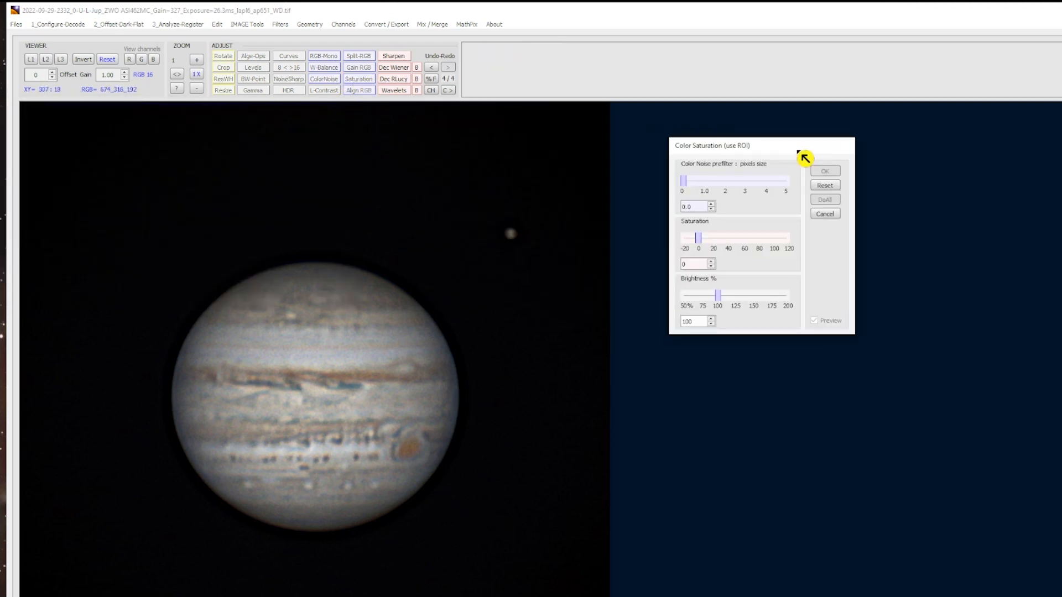
drag(126, 179, 552, 551)
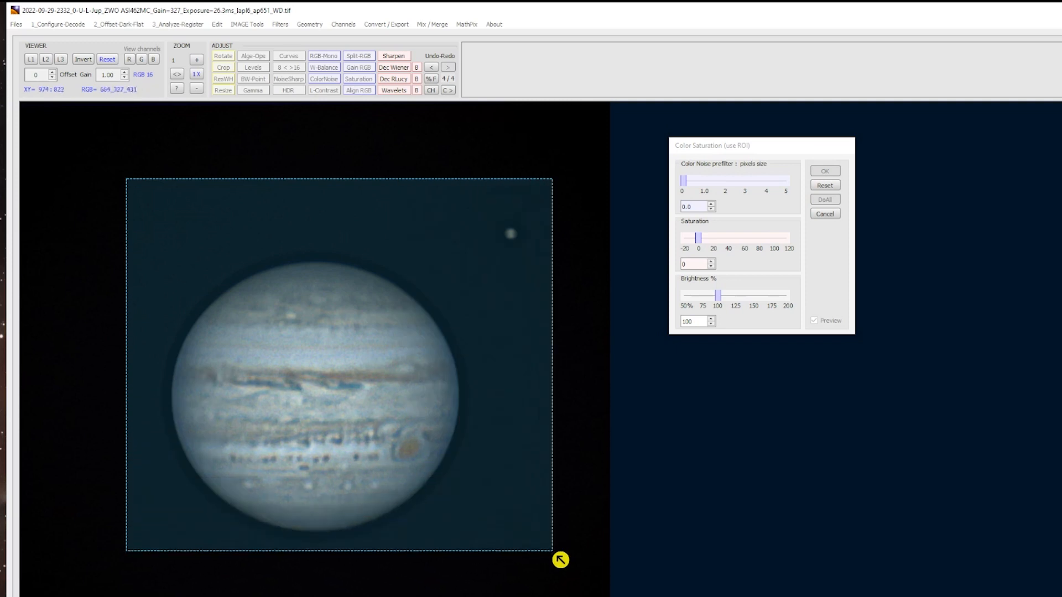
drag(700, 239, 706, 238)
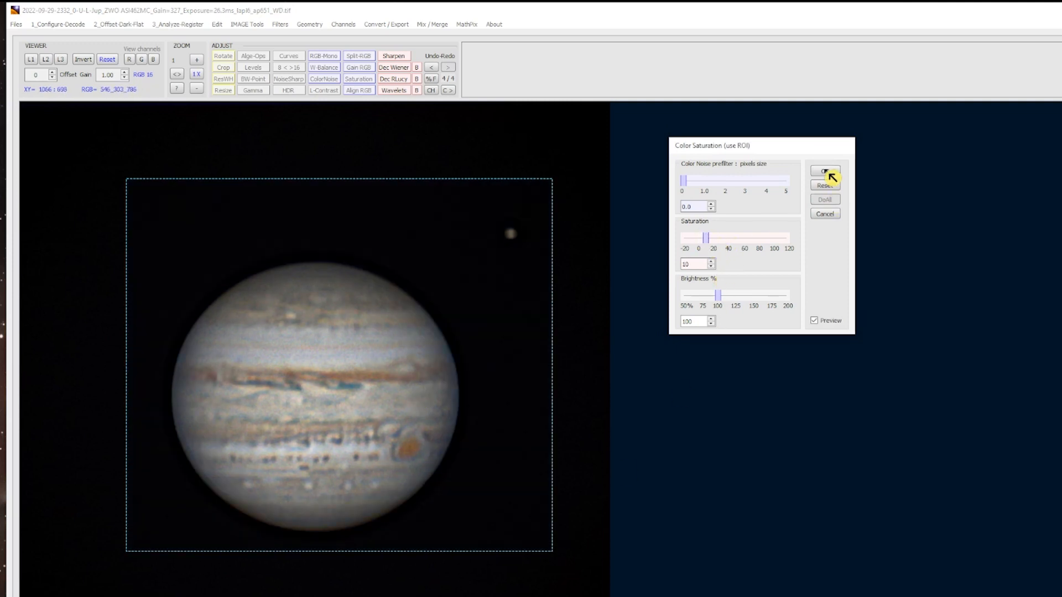
click(827, 172)
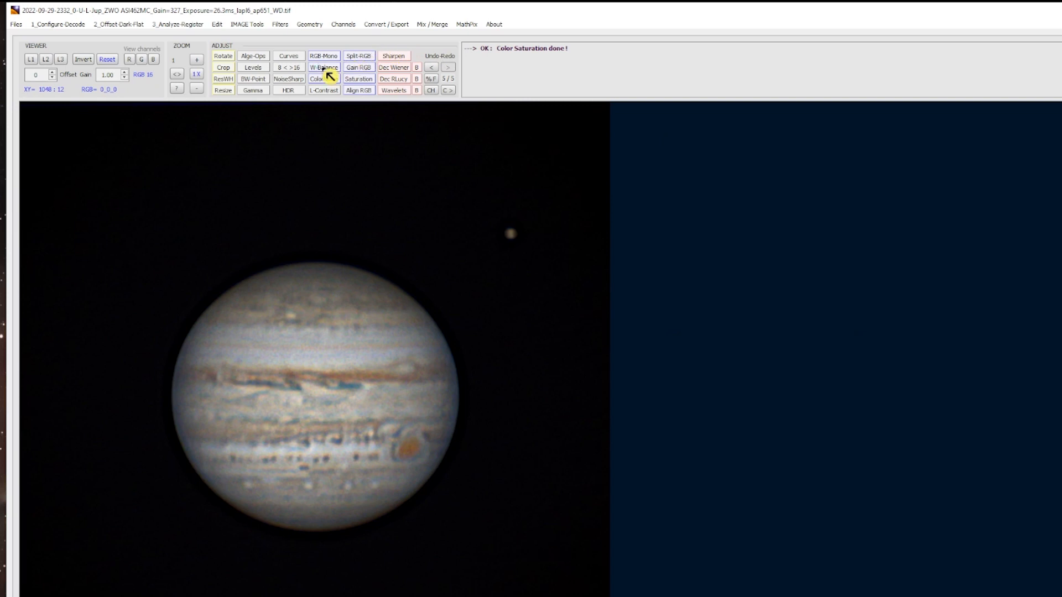
Step: Apply automatic white balance to the image at 90% strength and 100% brightness
click(326, 68)
drag(130, 114, 763, 142)
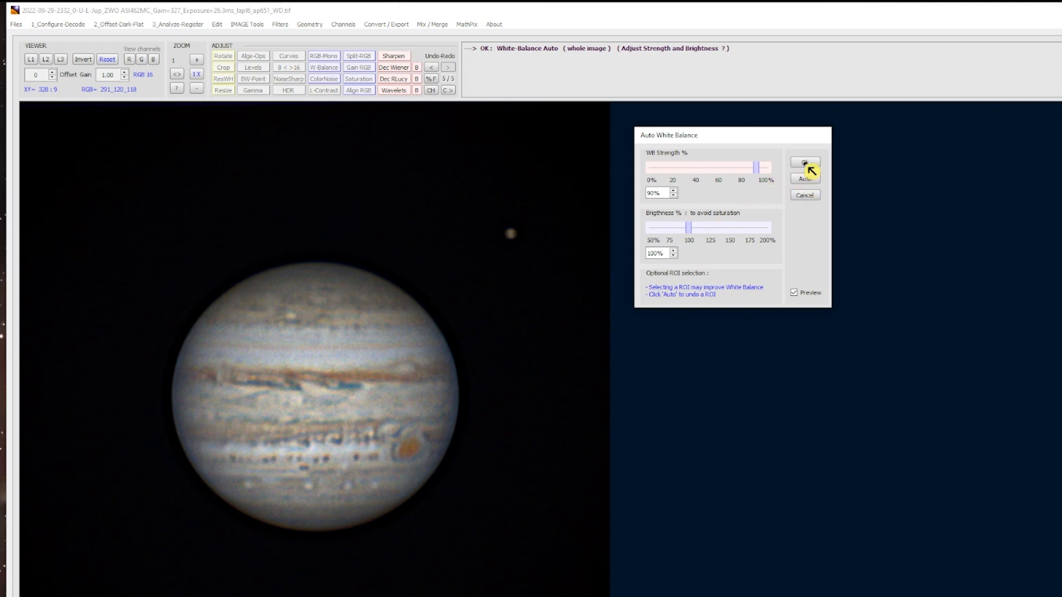
click(807, 165)
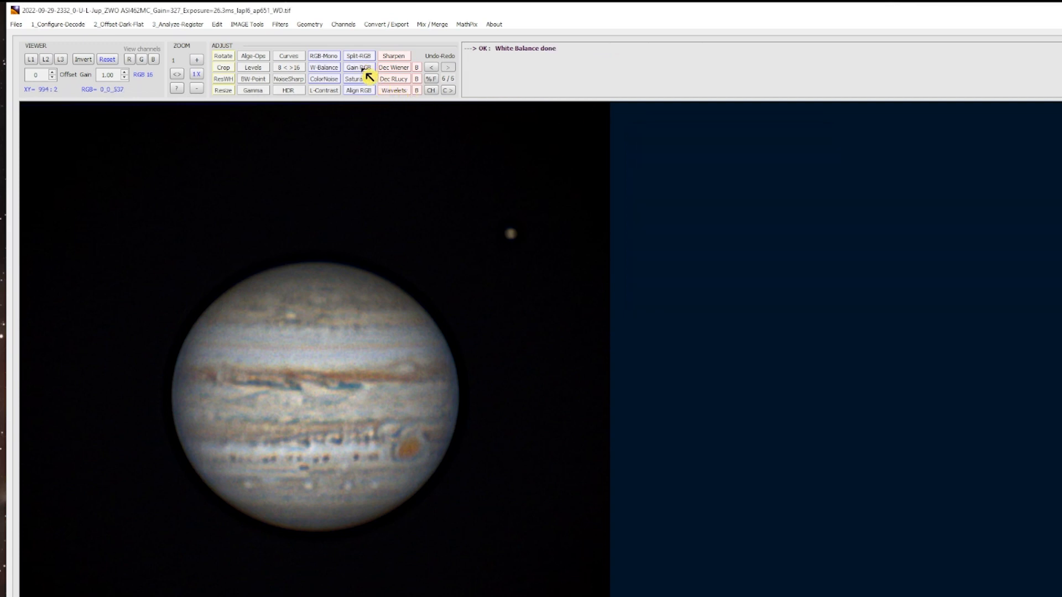
Step: Fine-tune the red, green and blue channel gains on a region around Jupiter and its moon, with red at 101%, and apply them to the whole image
click(364, 70)
drag(174, 115, 810, 160)
drag(86, 173, 583, 579)
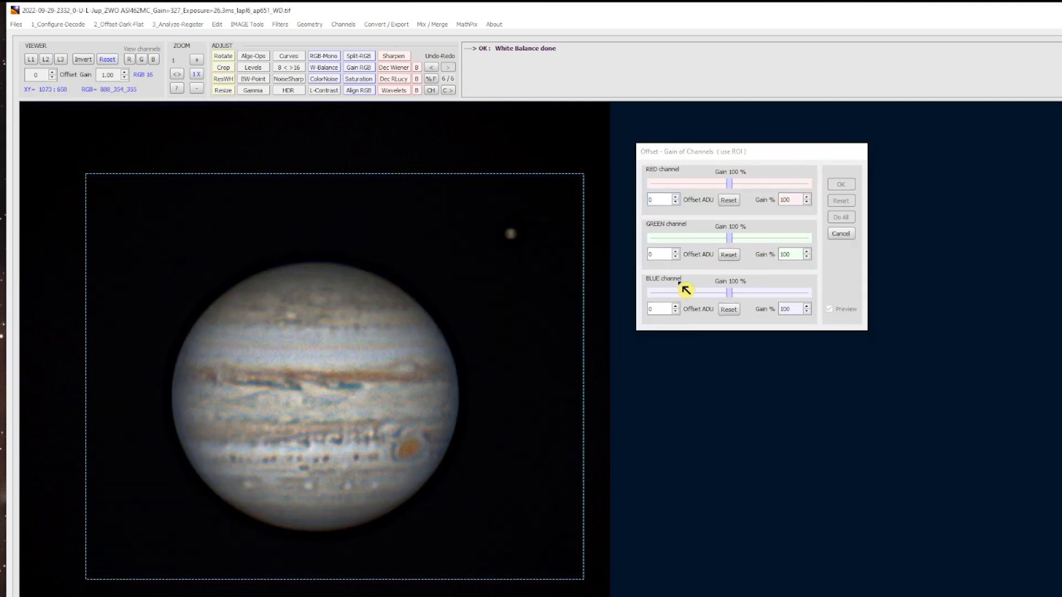
drag(733, 192, 737, 195)
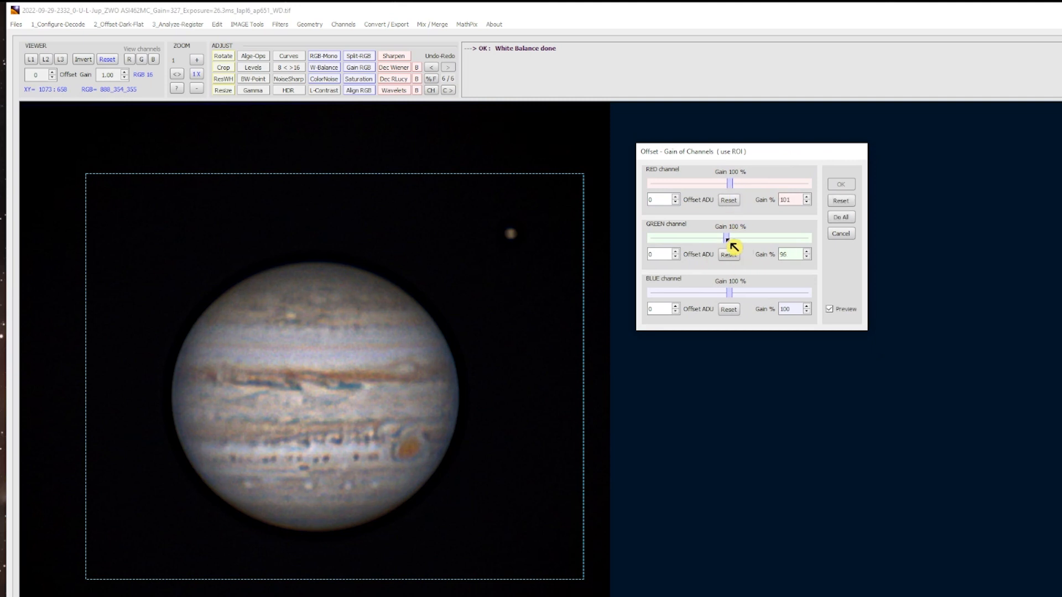
drag(734, 243, 733, 243)
drag(734, 297, 734, 301)
click(841, 216)
click(840, 184)
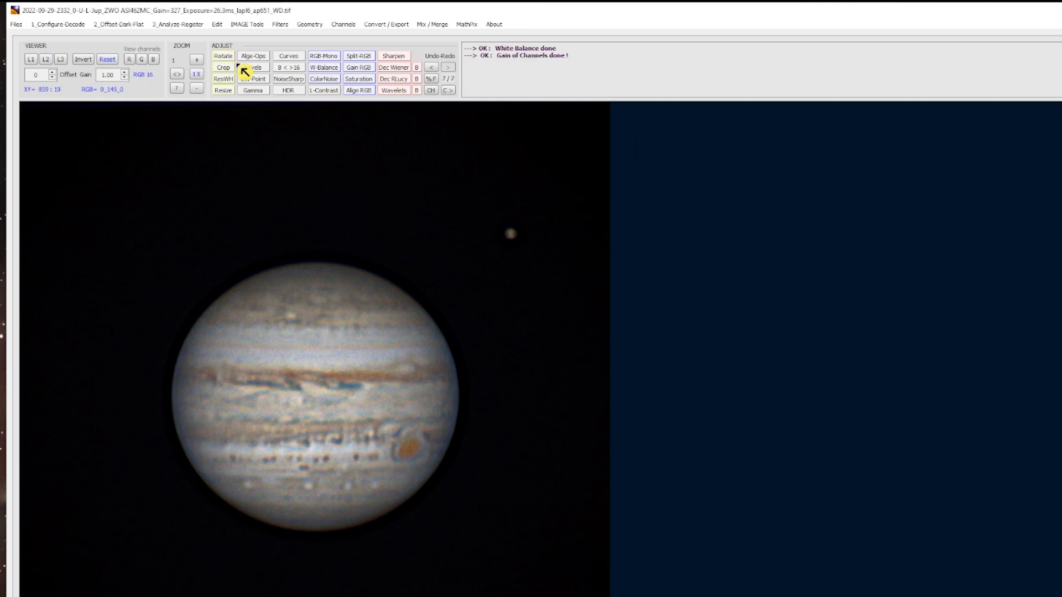
Step: Apply automatic white balance again to the whole image at 90% strength and 100% brightness
click(325, 68)
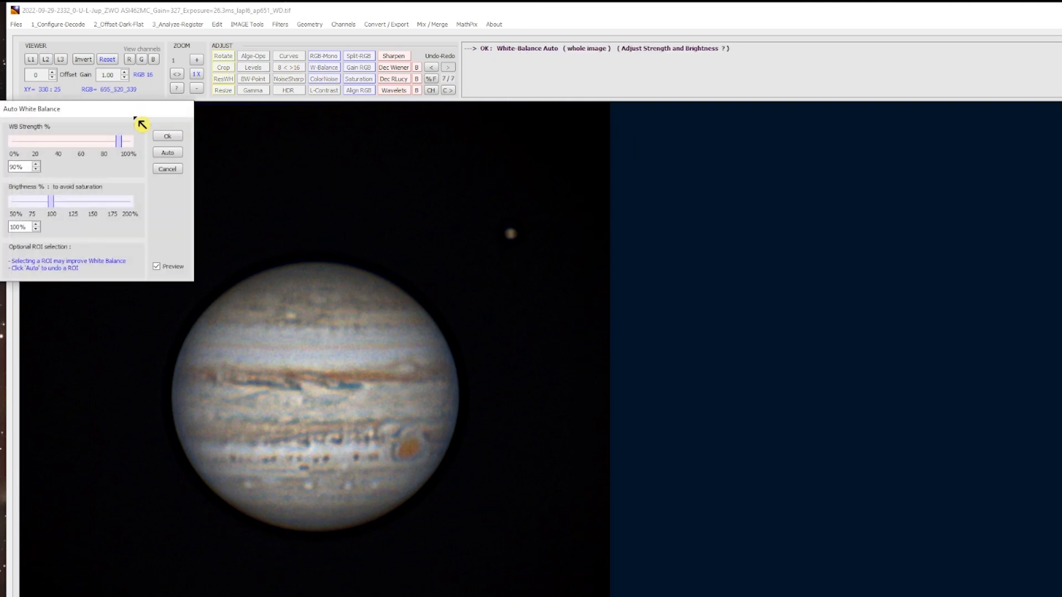
drag(141, 118, 781, 153)
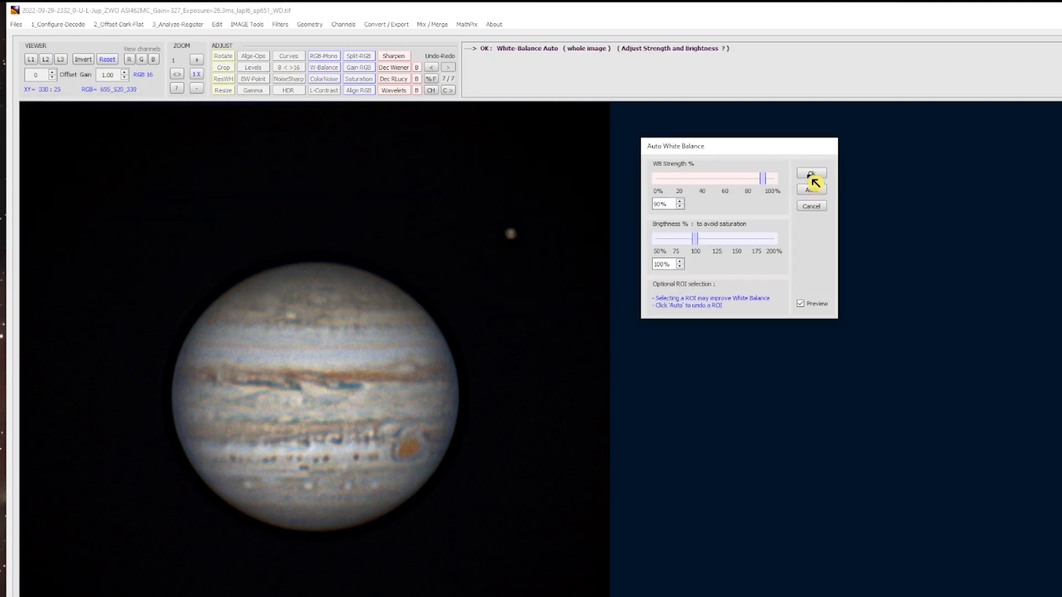
click(811, 174)
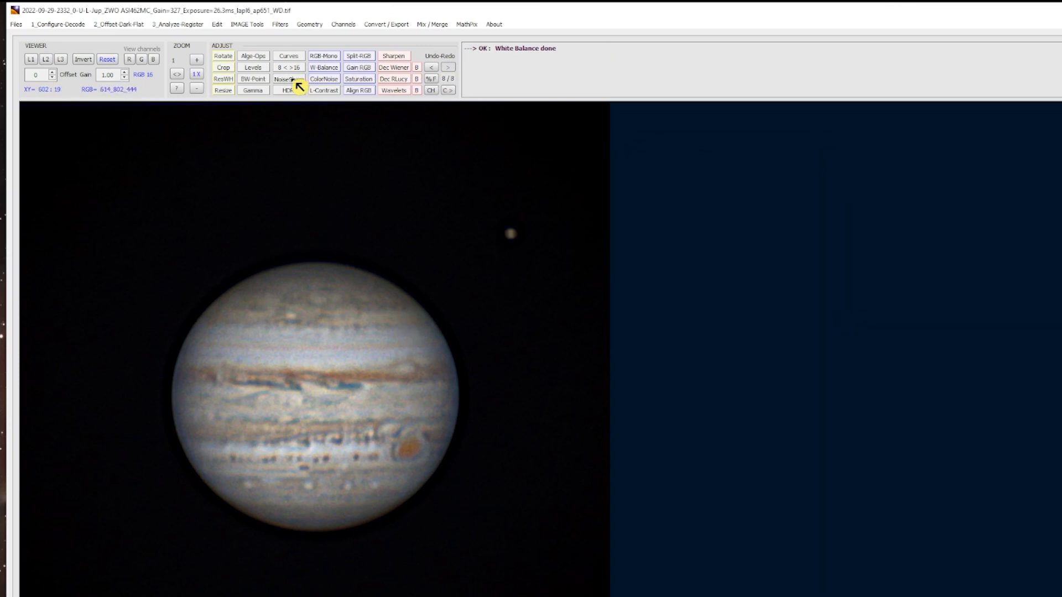
Step: Apply light noise reduction to a region around Jupiter and its moon, with the prefilter about 0.3 pix and standard noise reduction about 1
click(292, 79)
drag(142, 106, 891, 130)
drag(136, 167, 565, 552)
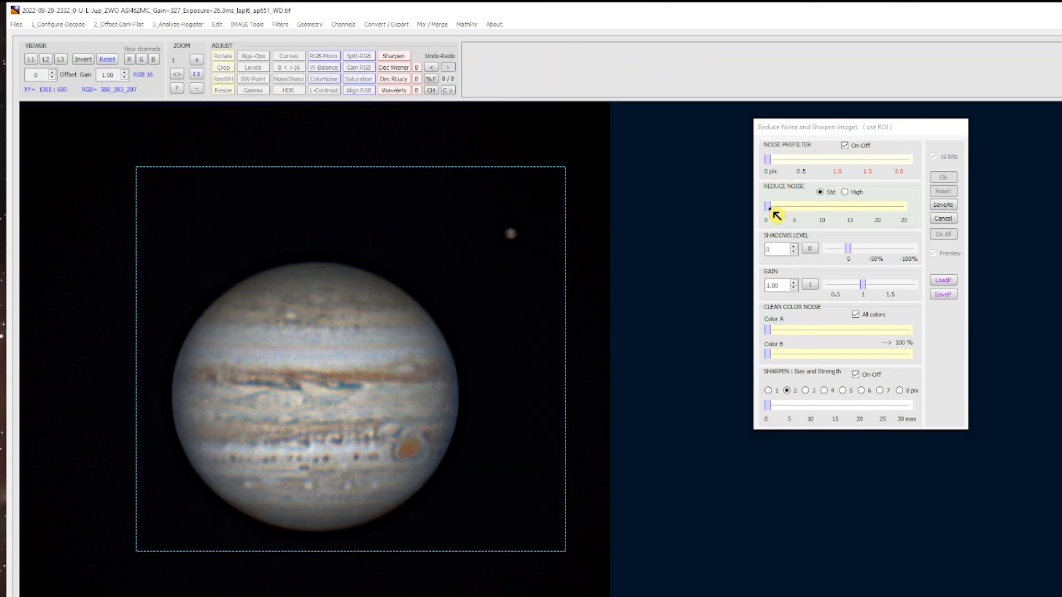
mouse_move(769, 207)
mouse_down()
mouse_move(804, 210)
mouse_move(774, 208)
mouse_up()
drag(772, 167, 796, 163)
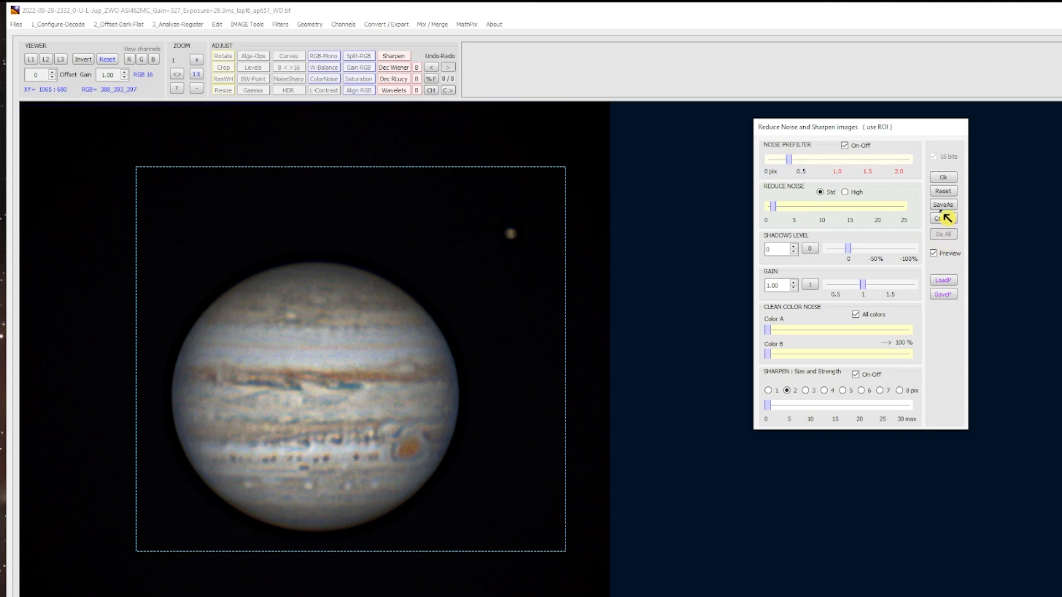
click(942, 177)
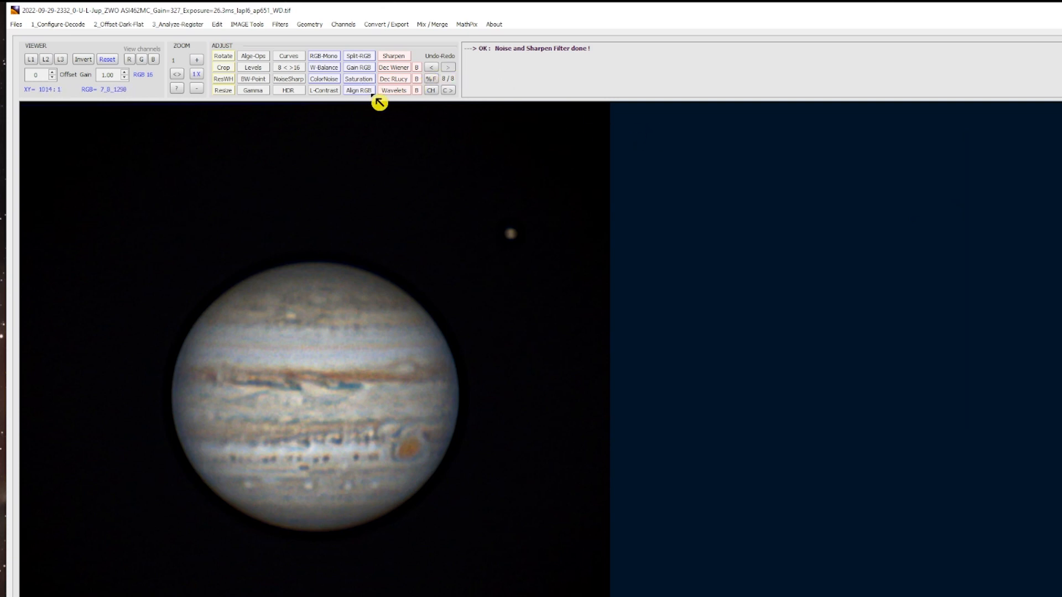
Step: Automatically align the RGB channels using a region around Jupiter and its moon, with a maximum shift of 25 pix
click(367, 92)
drag(131, 111, 773, 151)
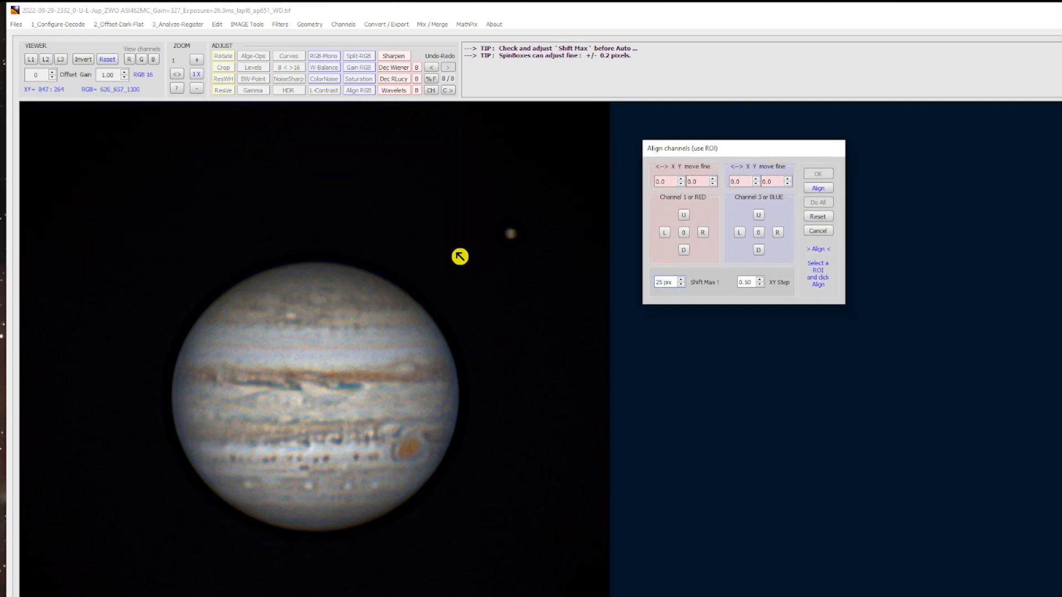
drag(114, 166, 294, 296)
drag(351, 340, 557, 596)
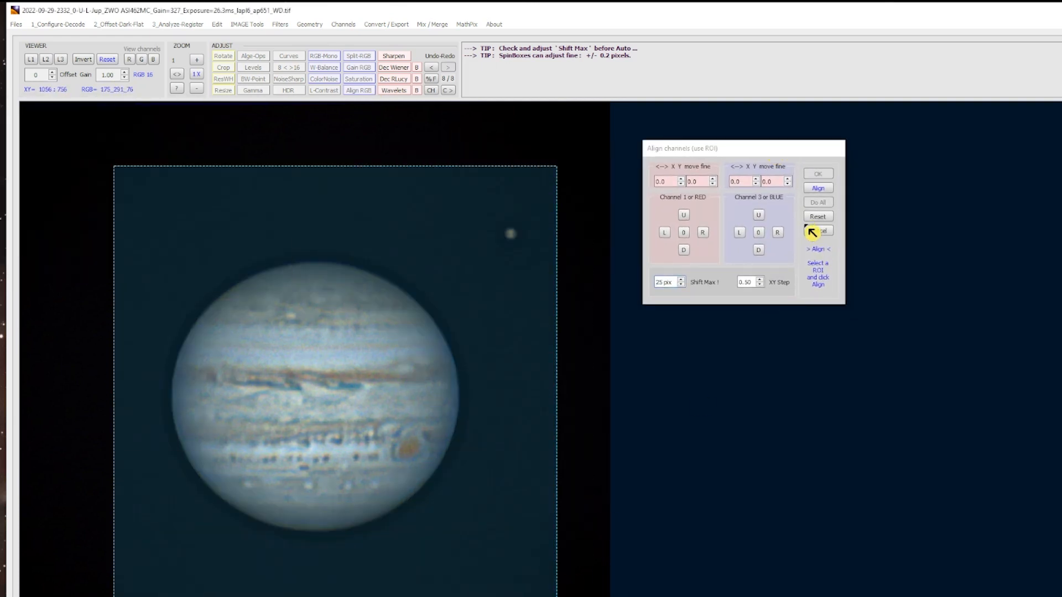
click(816, 189)
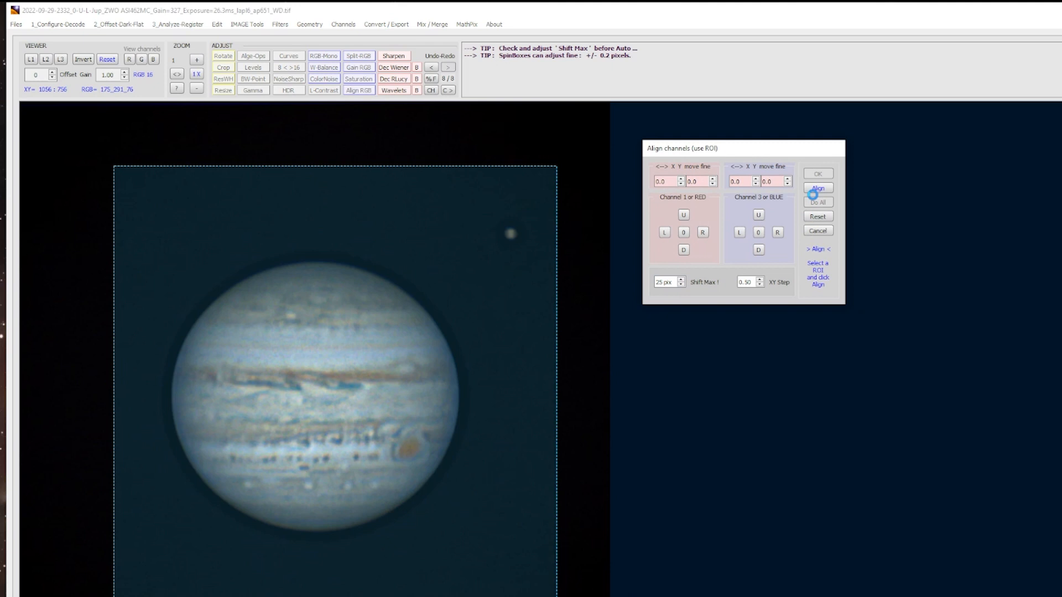
click(818, 175)
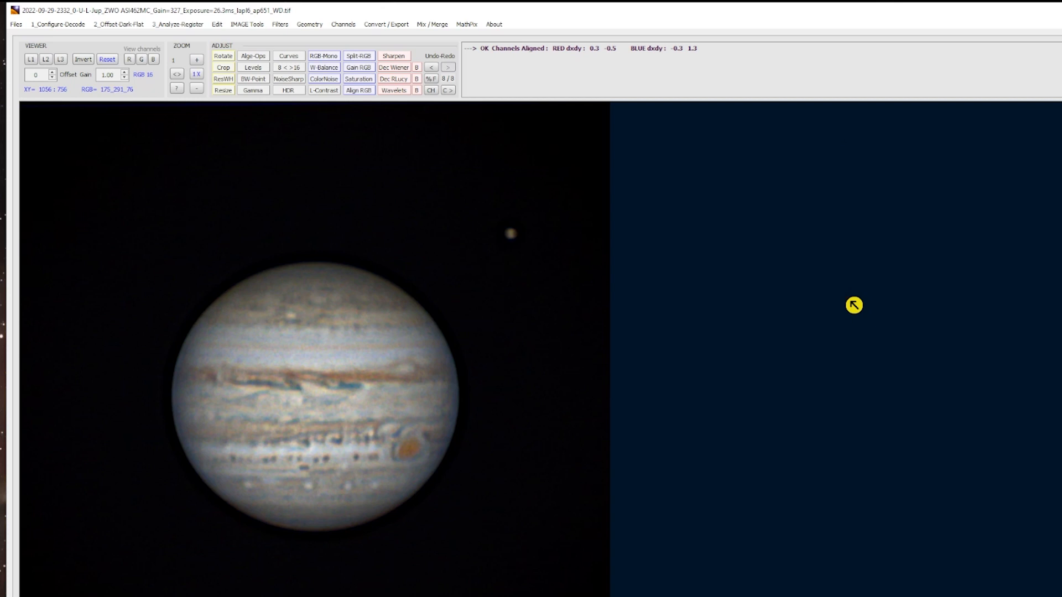
Step: Save the processed image as a TIFF named FIN JUPITER in the winjupos folder
click(20, 26)
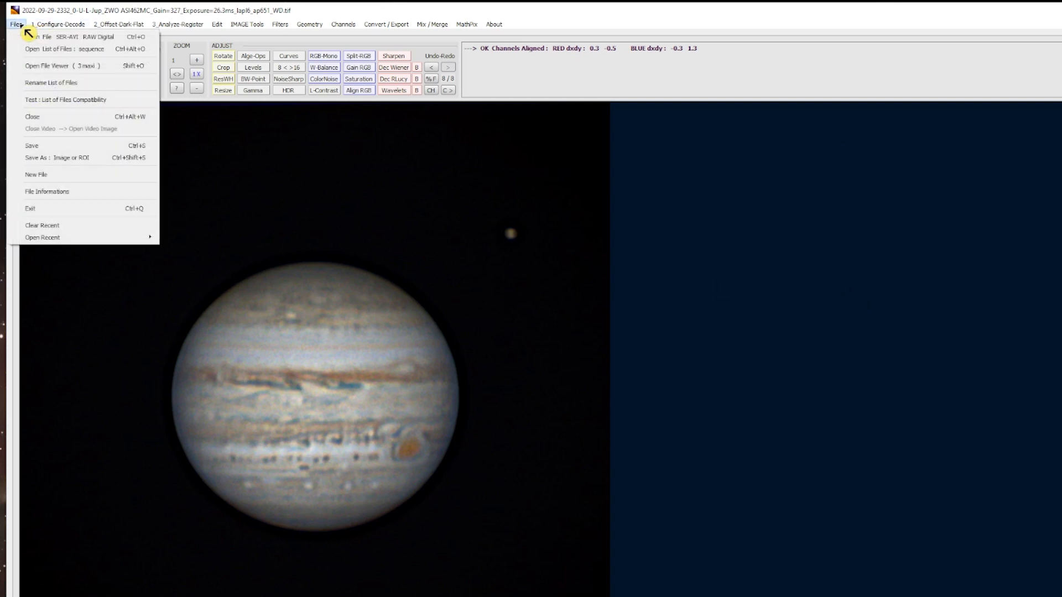
click(52, 158)
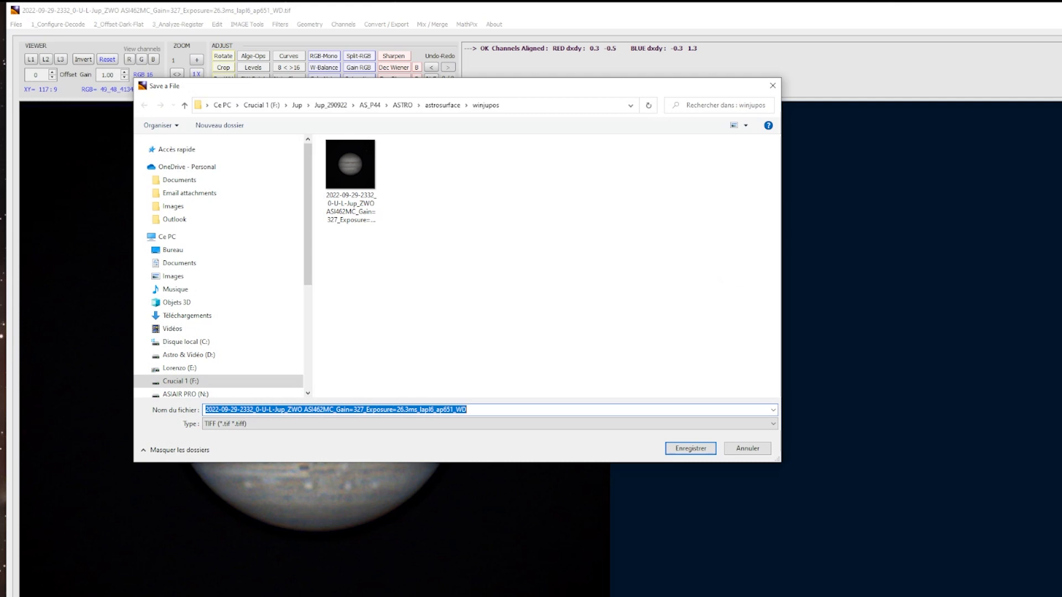
text(Fl)
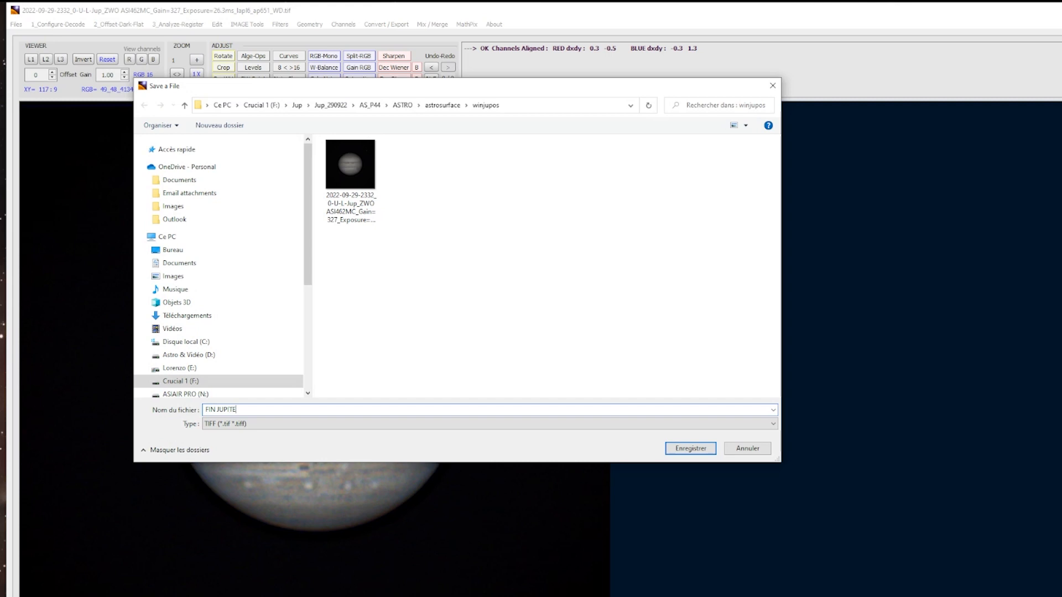
text(N JUPITER)
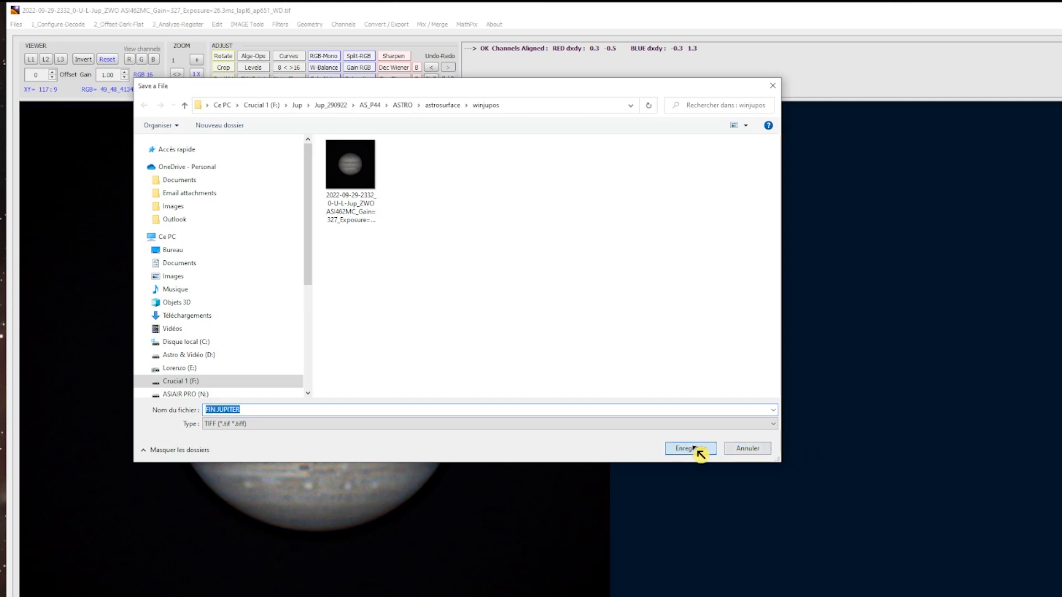
click(698, 448)
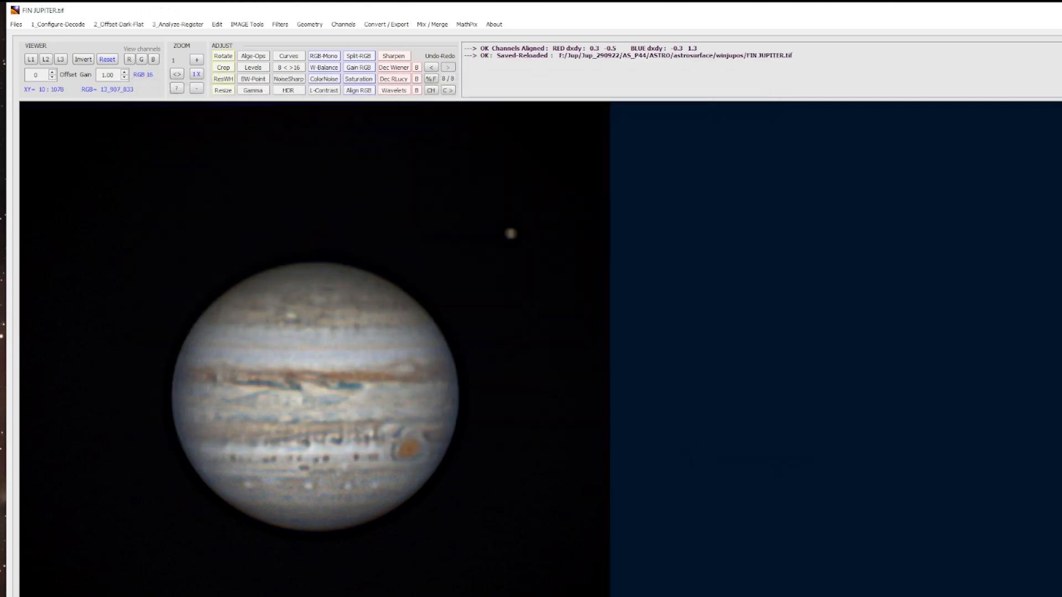
Step: Switch to File Explorer, go into the winjupos folder and open the FIN JUPITER image to examine the final result
key(alt+Tab)
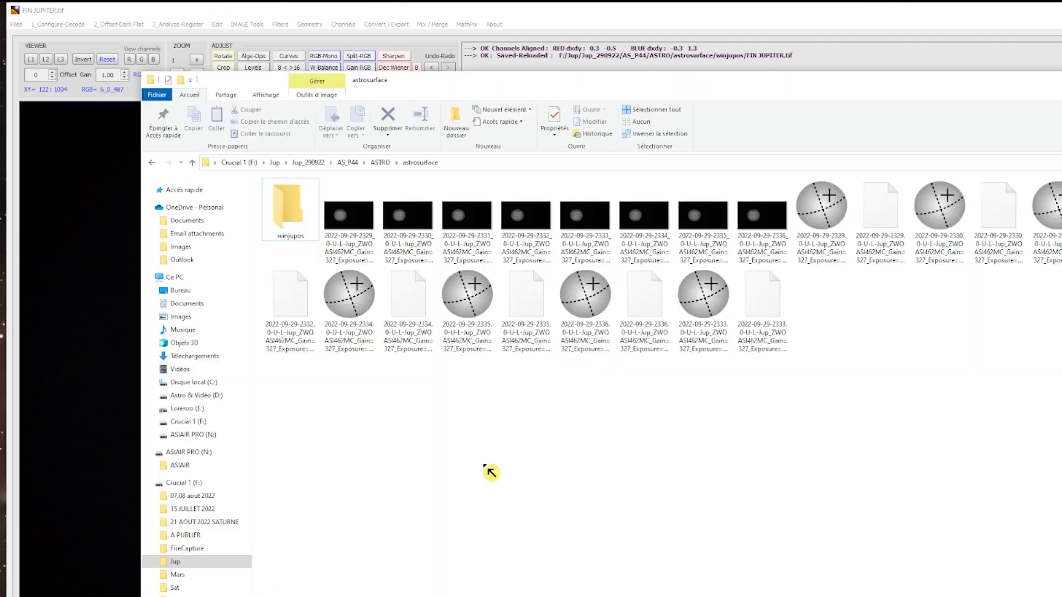
double_click(281, 196)
click(192, 162)
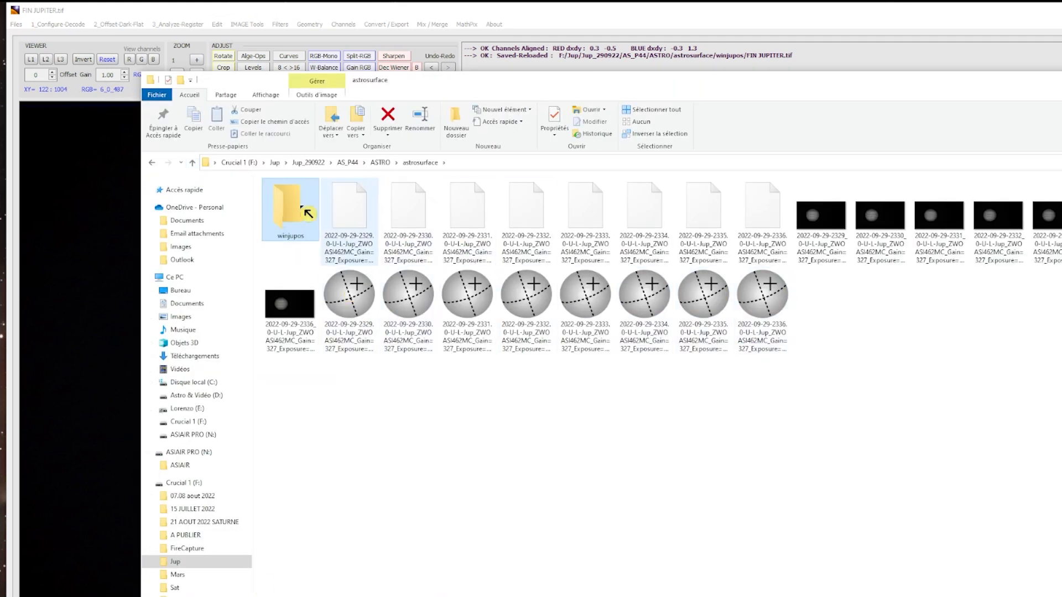
click(192, 163)
double_click(286, 214)
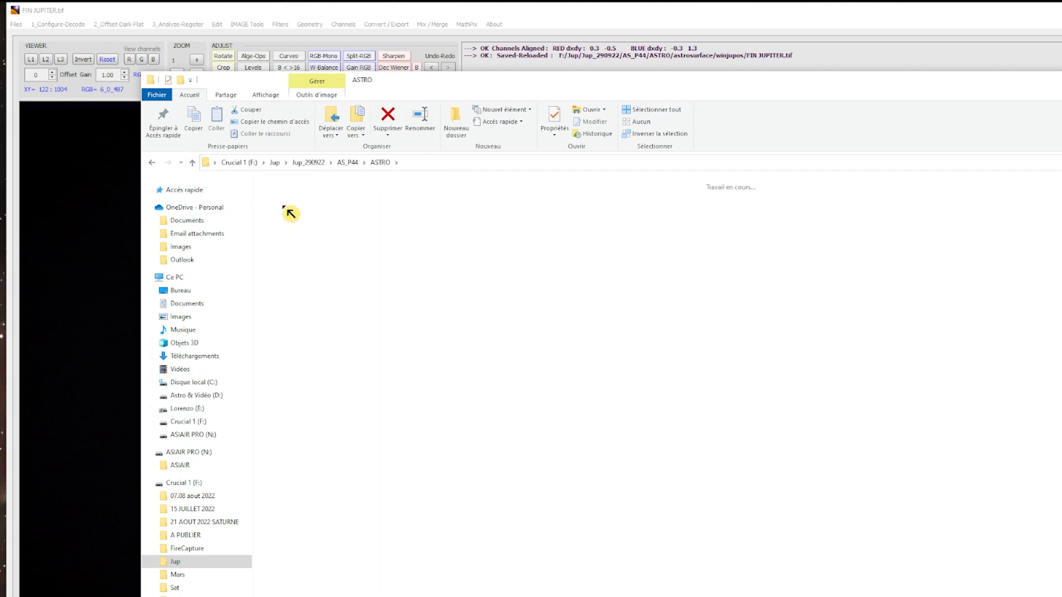
double_click(283, 213)
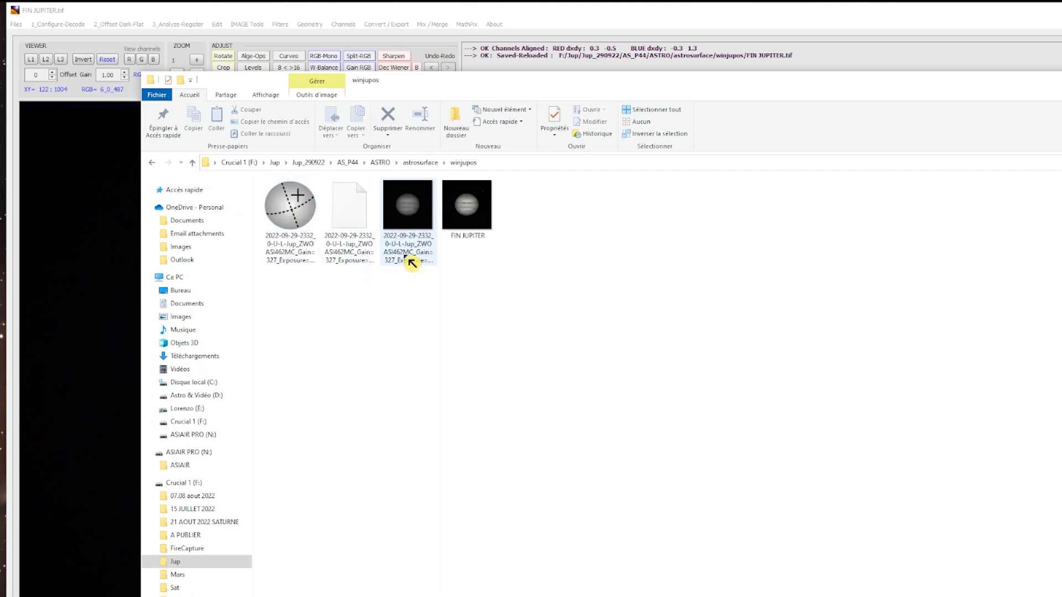
double_click(474, 209)
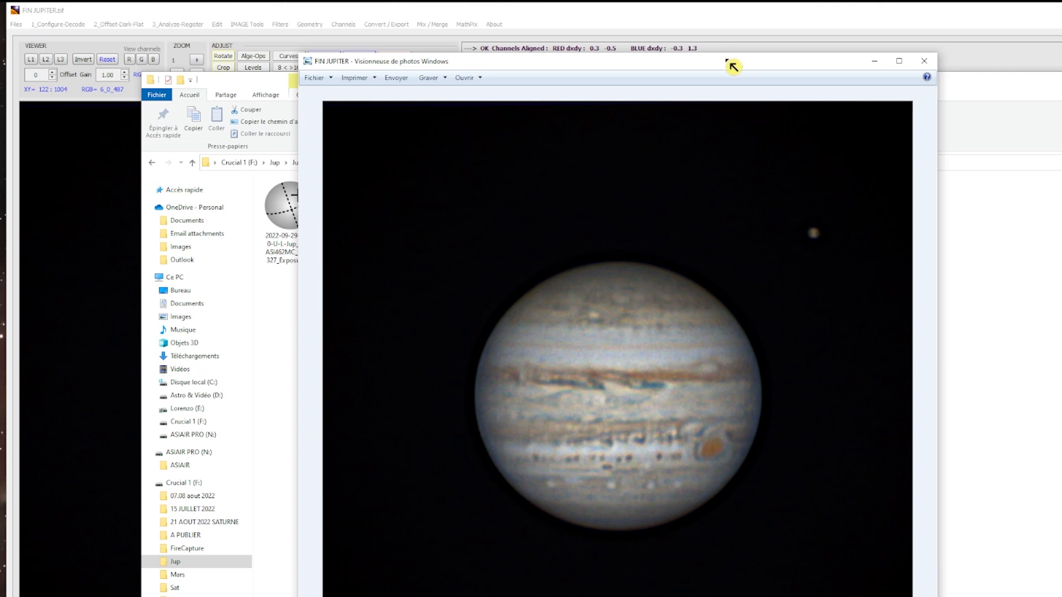
drag(732, 63, 661, 41)
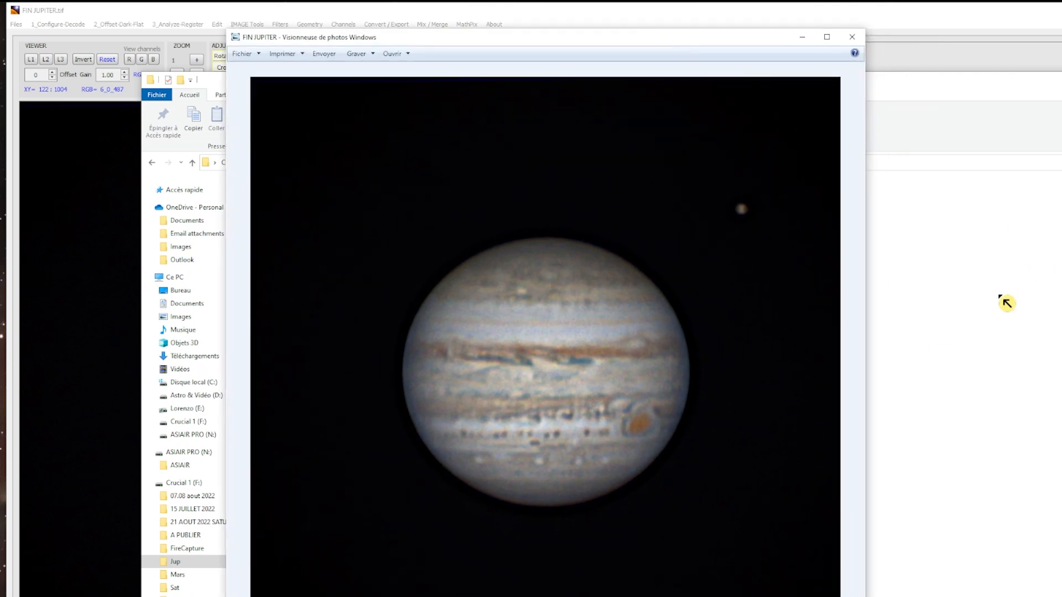